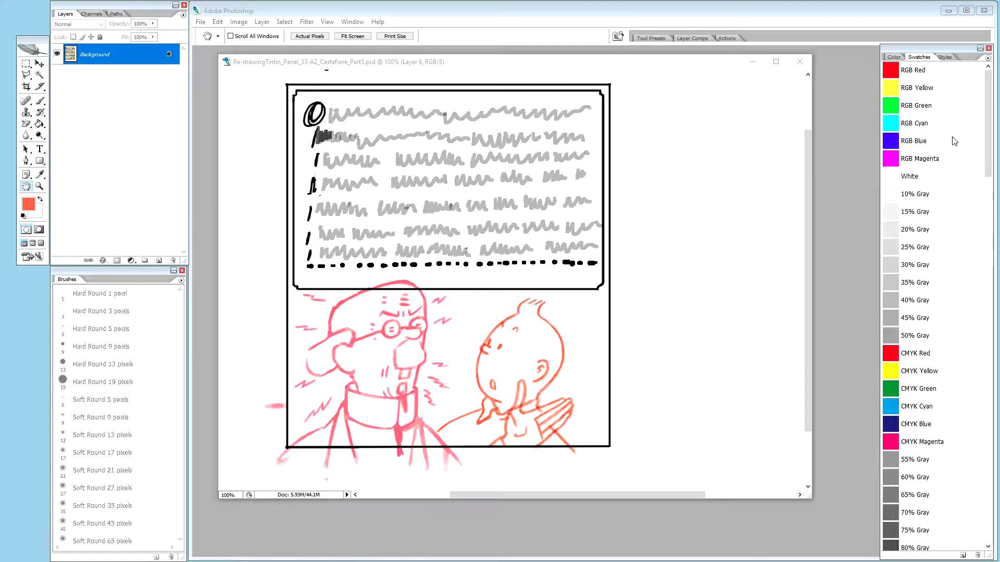
Step: Minimize Photoshop, view the front and back cover images of 987 Degrees Centigrade in Photos, and minimize the viewer
{"action": "left_click", "coordinate": [947, 13]}
{"action": "key", "text": "Tab"}
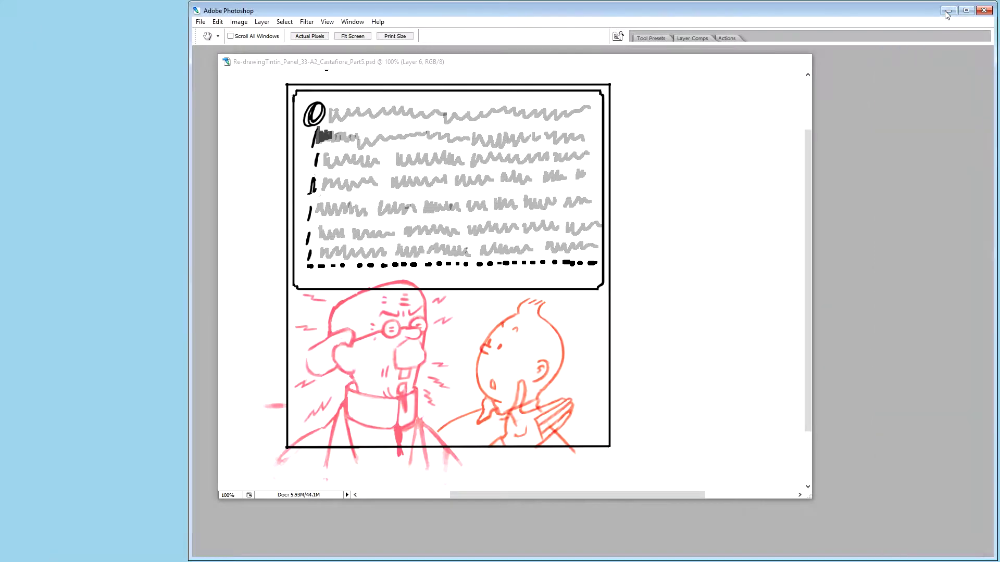
{"action": "left_click", "coordinate": [946, 11]}
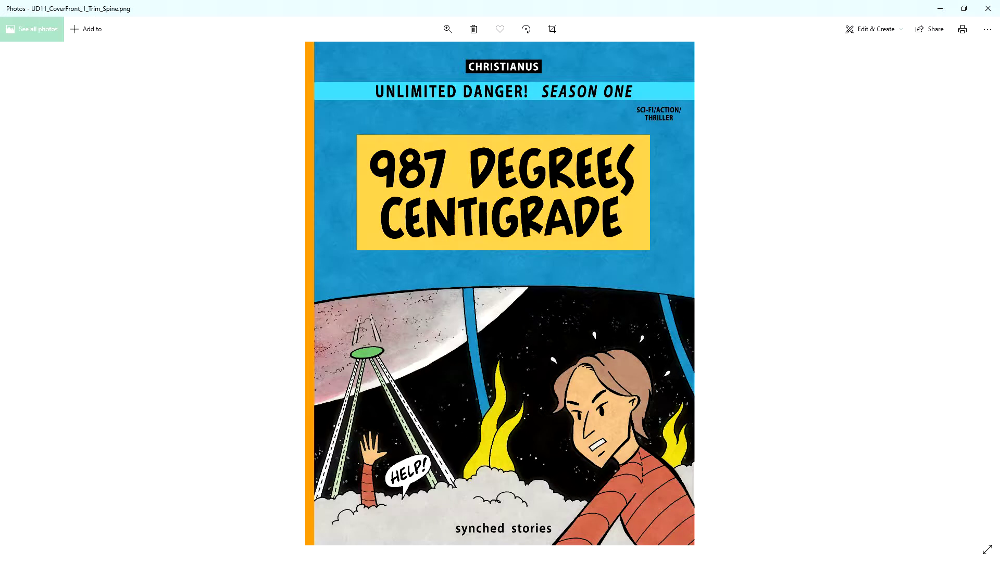
{"action": "key", "text": "Right"}
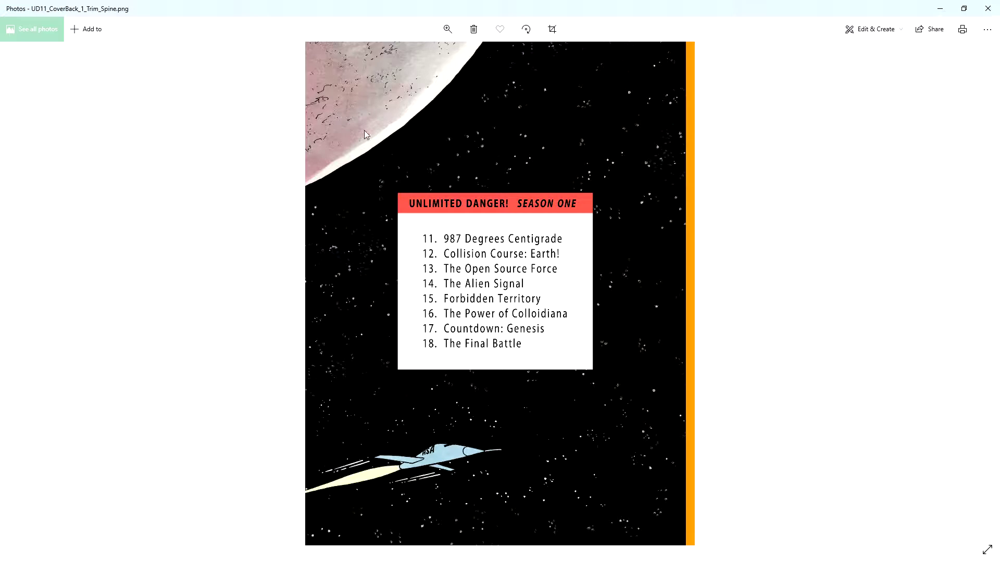
{"action": "left_click", "coordinate": [940, 8]}
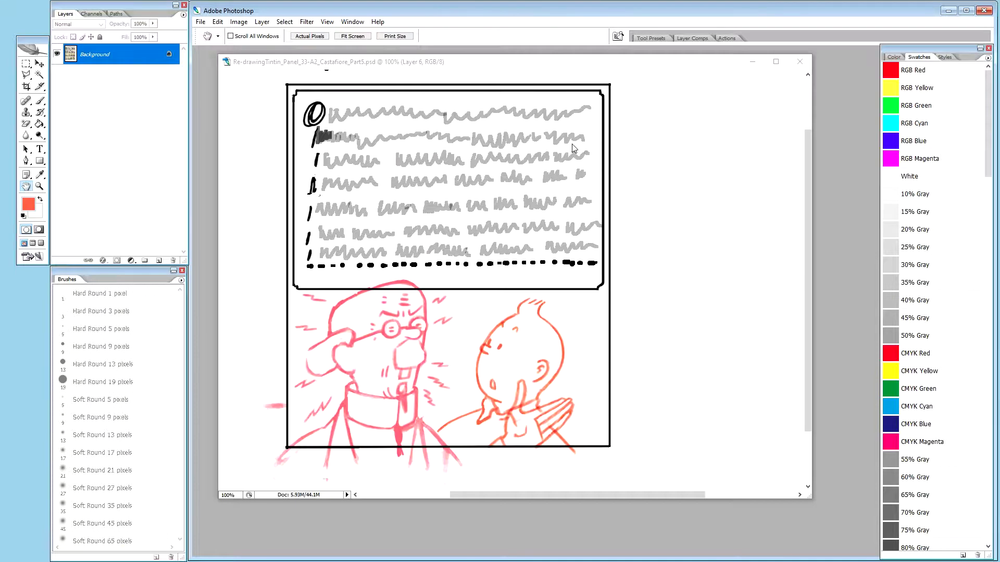
Step: Activate the Tintin panel document in Photoshop and enlarge its window
{"action": "left_click", "coordinate": [529, 62]}
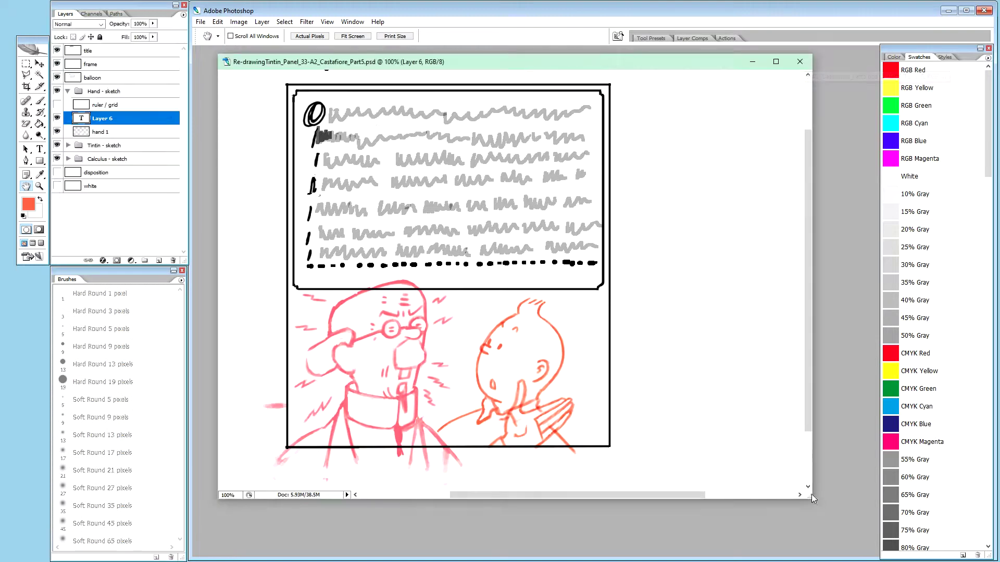
{"action": "left_click_drag", "start_coordinate": [811, 497], "coordinate": [831, 548]}
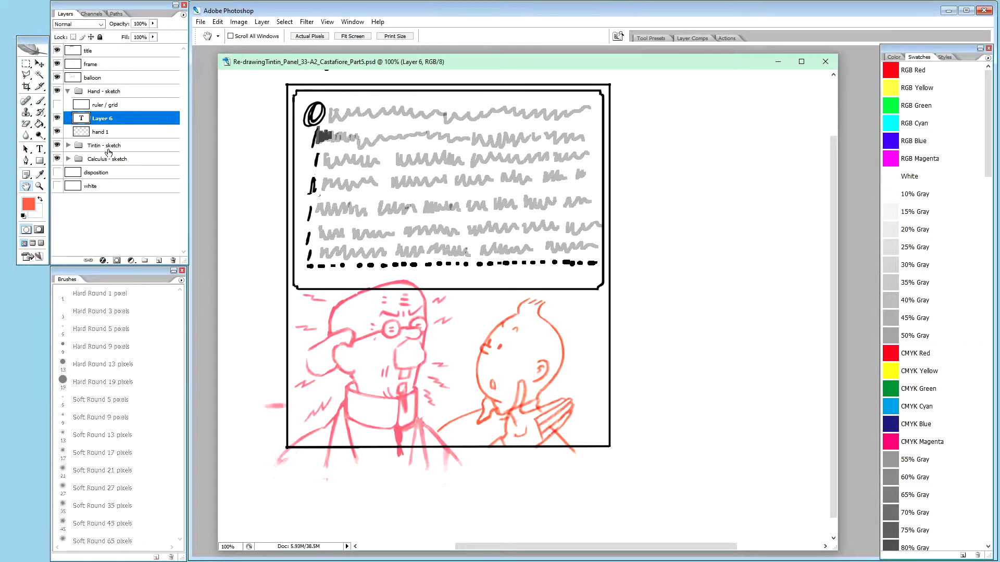
Step: Create a new layer group named "Calculus - Refined" above the Hand - sketch group
{"action": "left_click", "coordinate": [108, 92]}
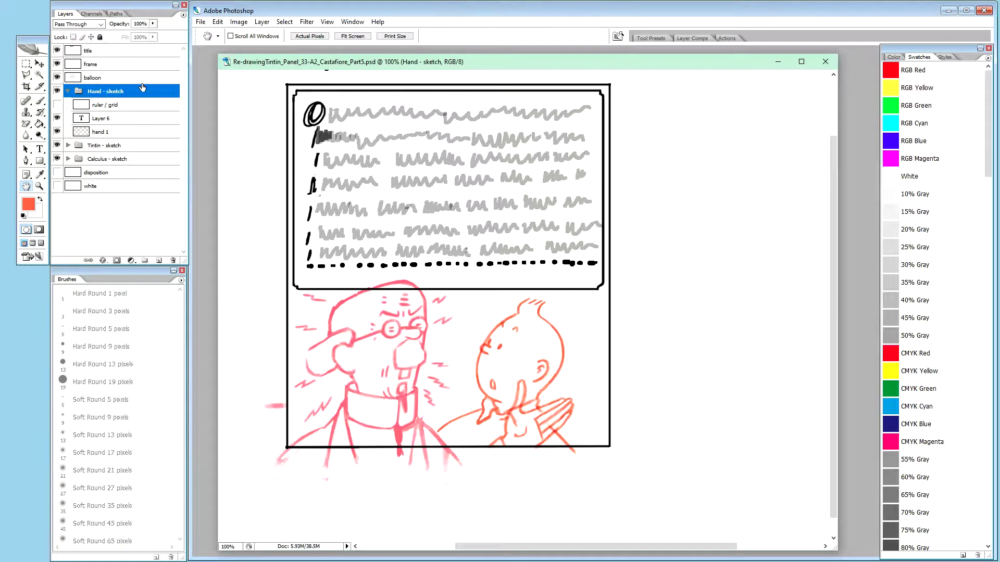
{"action": "key", "text": "ctrl+g"}
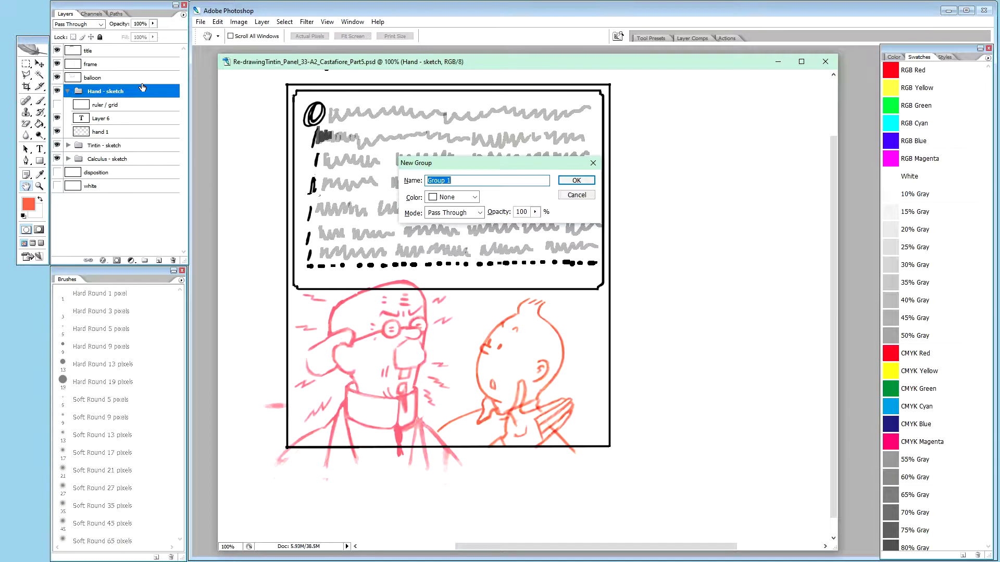
{"action": "type", "text": "Refined"}
{"action": "key", "text": "BackSpace"}
{"action": "key", "text": "BackSpace"}
{"action": "key", "text": "BackSpace"}
{"action": "type", "text": "Calculus - Refined"}
{"action": "key", "text": "Return"}
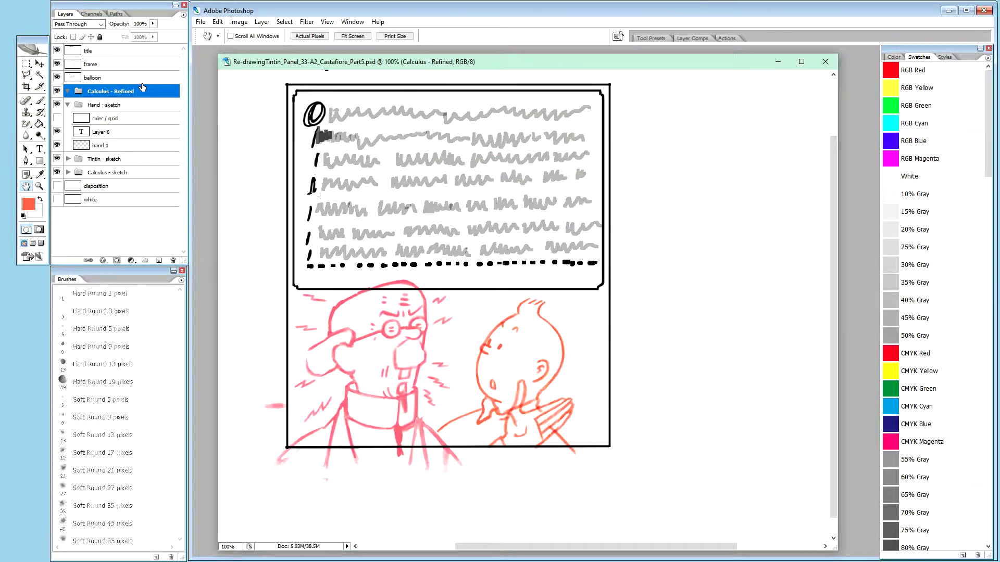
Step: Rename the new Calculus group to "Calculus - refined" with a lowercase r
{"action": "double_click", "coordinate": [119, 92]}
{"action": "left_click", "coordinate": [117, 92]}
{"action": "key", "text": "Delete"}
{"action": "type", "text": "r"}
{"action": "left_click", "coordinate": [116, 159]}
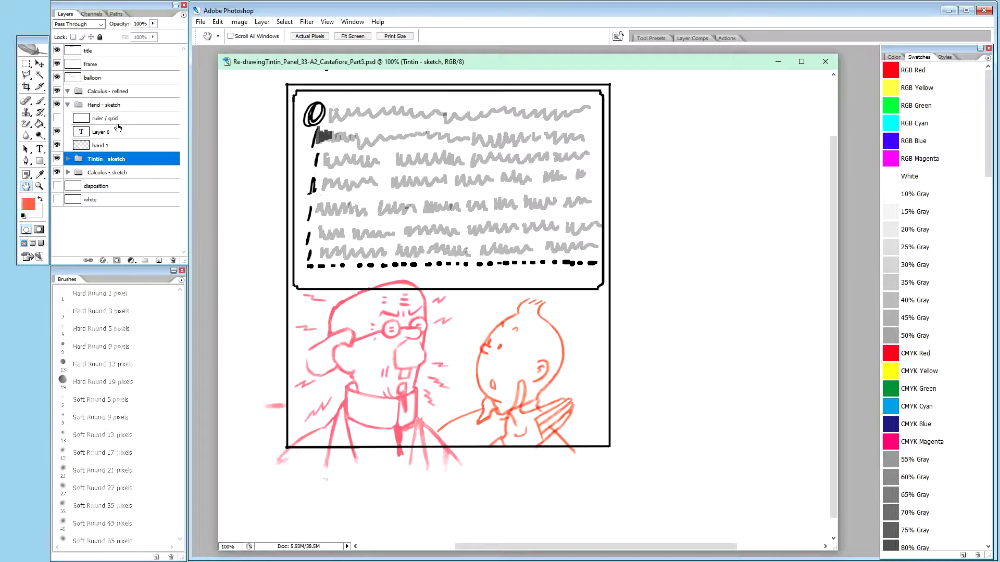
Step: Collapse the Hand - sketch group and select it
{"action": "left_click", "coordinate": [68, 104]}
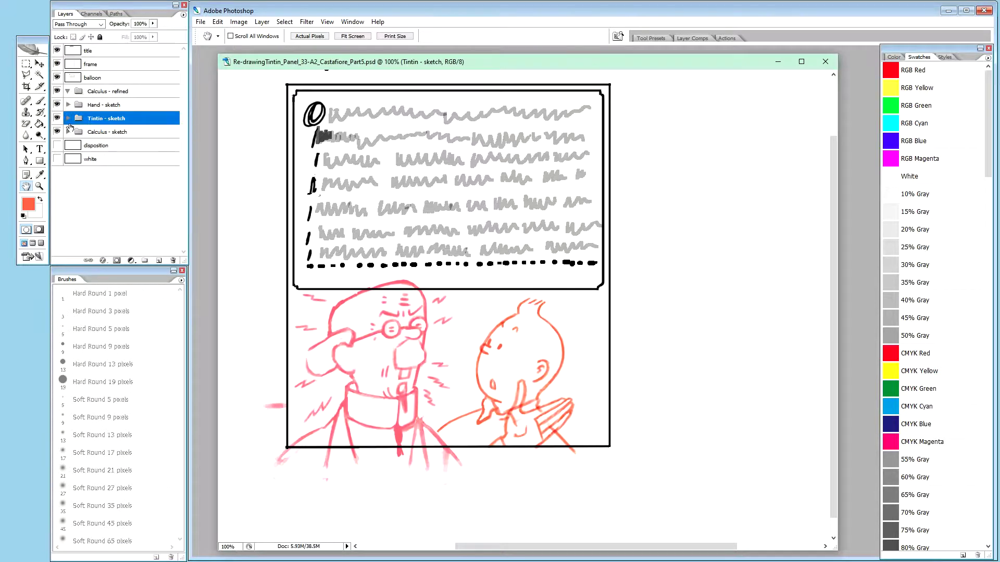
{"action": "left_click", "coordinate": [115, 107]}
{"action": "left_click", "coordinate": [116, 133]}
{"action": "left_click", "coordinate": [112, 119]}
{"action": "left_click", "coordinate": [107, 104]}
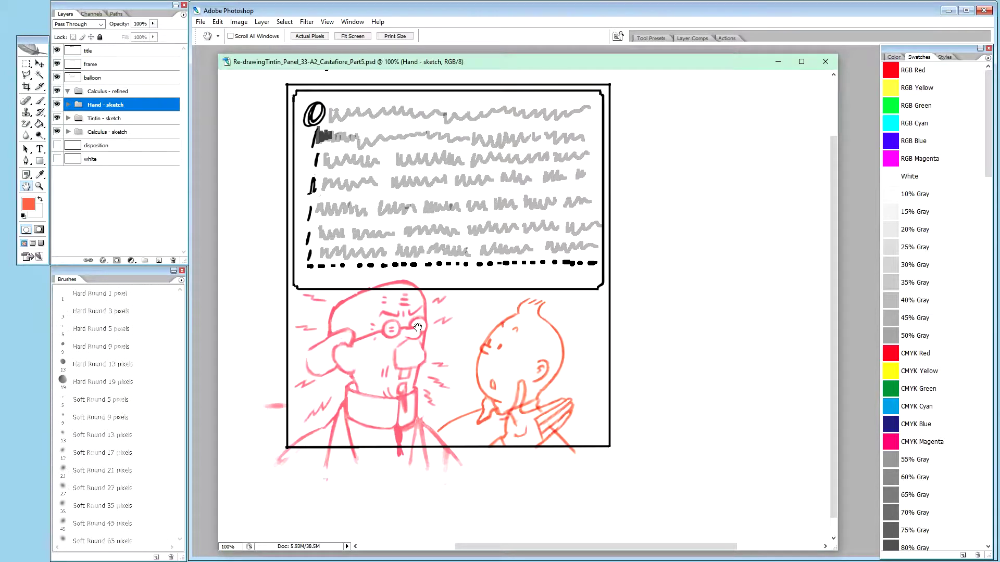
Step: Set the foreground colour to CMYK Cyan and activate the Brush tool with the Calculus sketch enlarged to 200%
{"action": "key", "text": "ctrl+plus"}
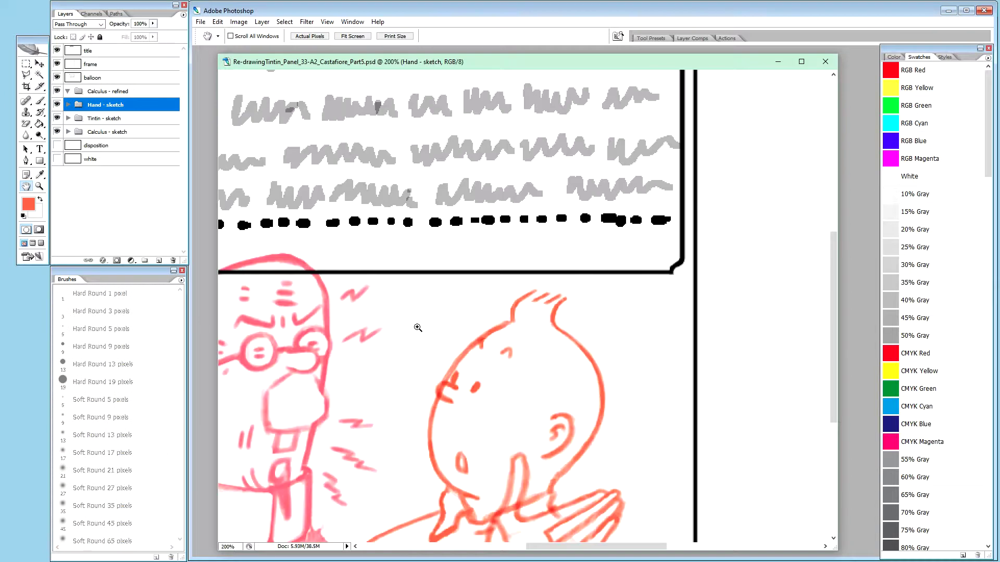
{"action": "left_click_drag", "start_coordinate": [442, 291], "coordinate": [674, 185]}
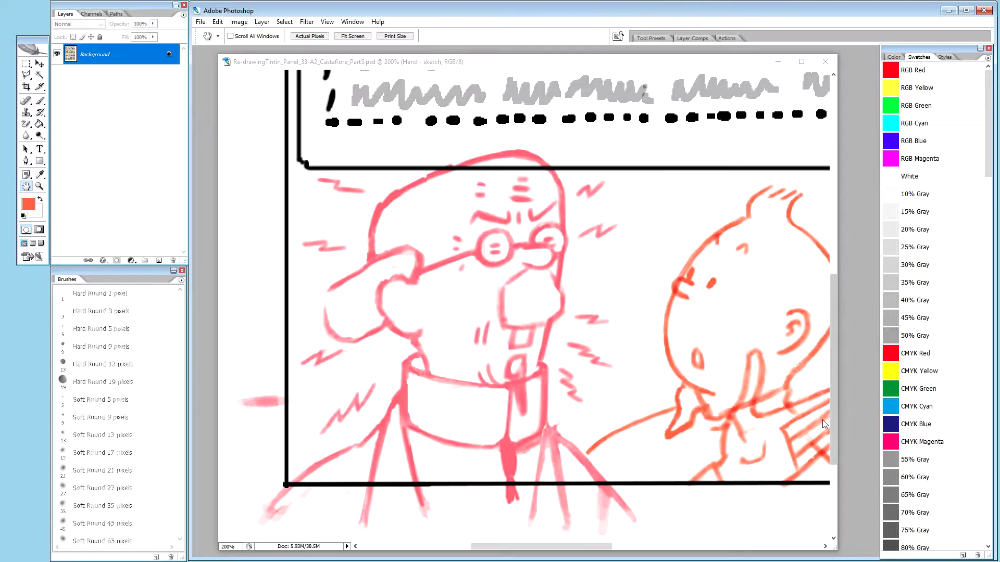
{"action": "left_click", "coordinate": [926, 409]}
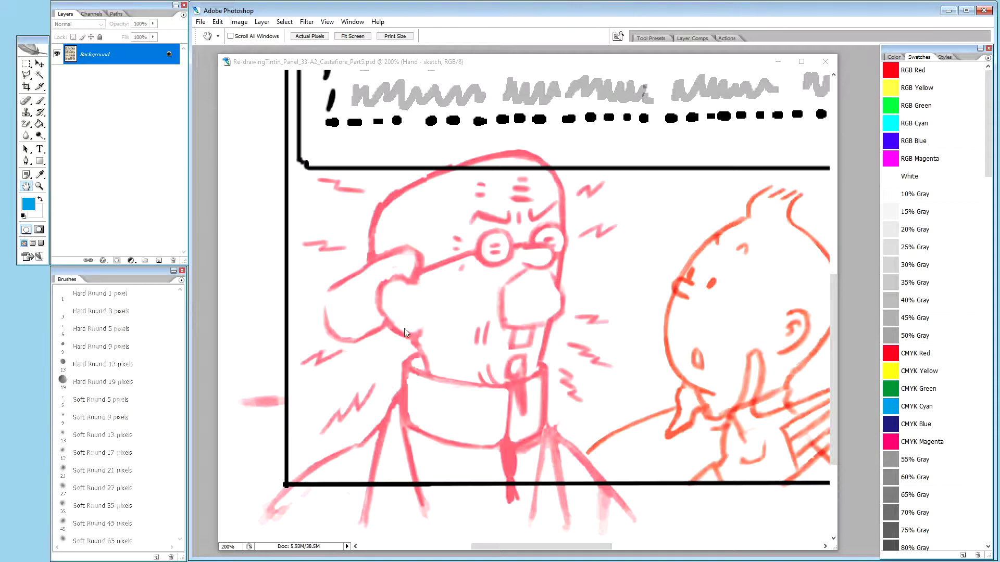
{"action": "left_click", "coordinate": [415, 64]}
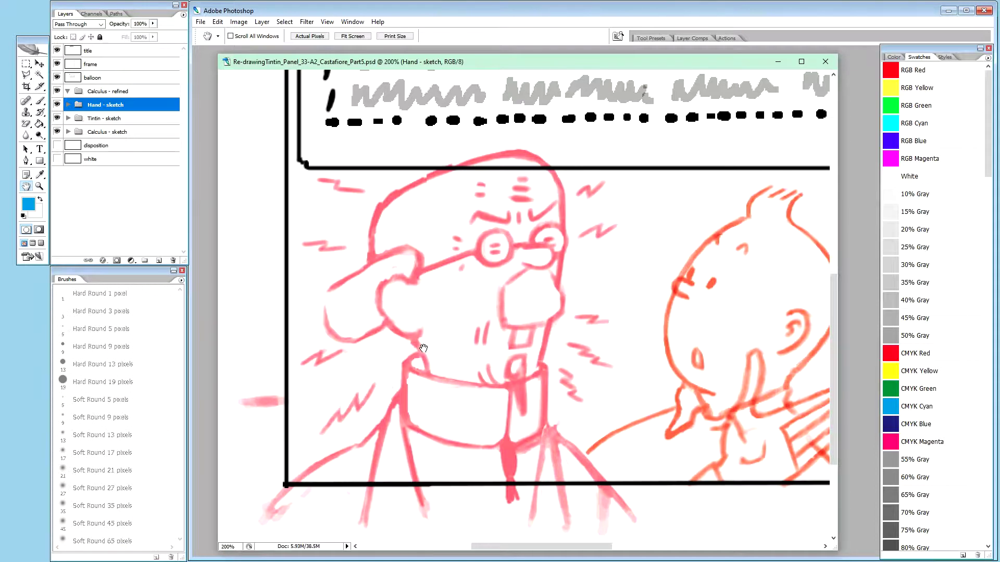
{"action": "key", "text": "b"}
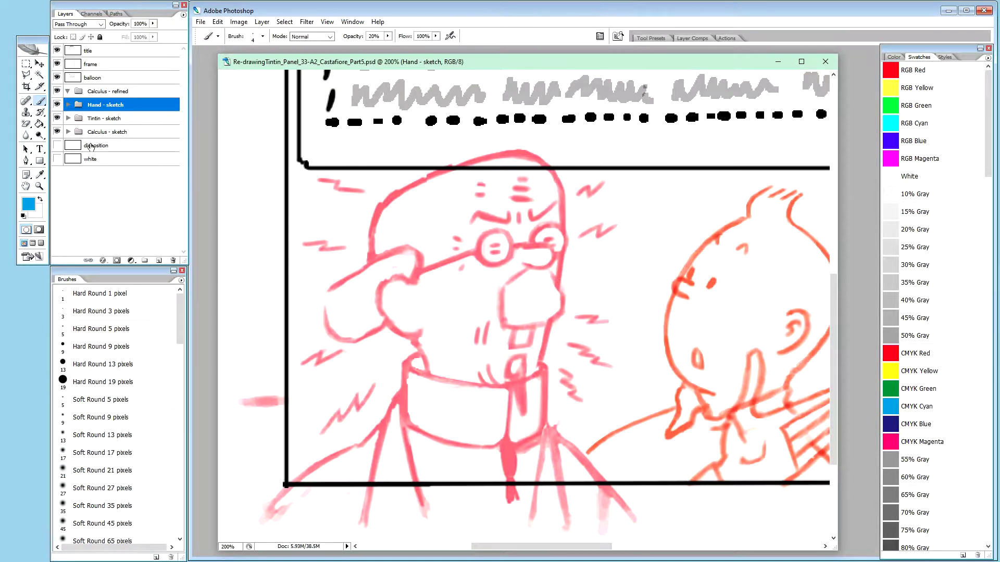
Step: Expand the Calculus - sketch group and check the "moved to the right" layer in isolation, restoring the other layers' visibility
{"action": "left_click", "coordinate": [68, 132]}
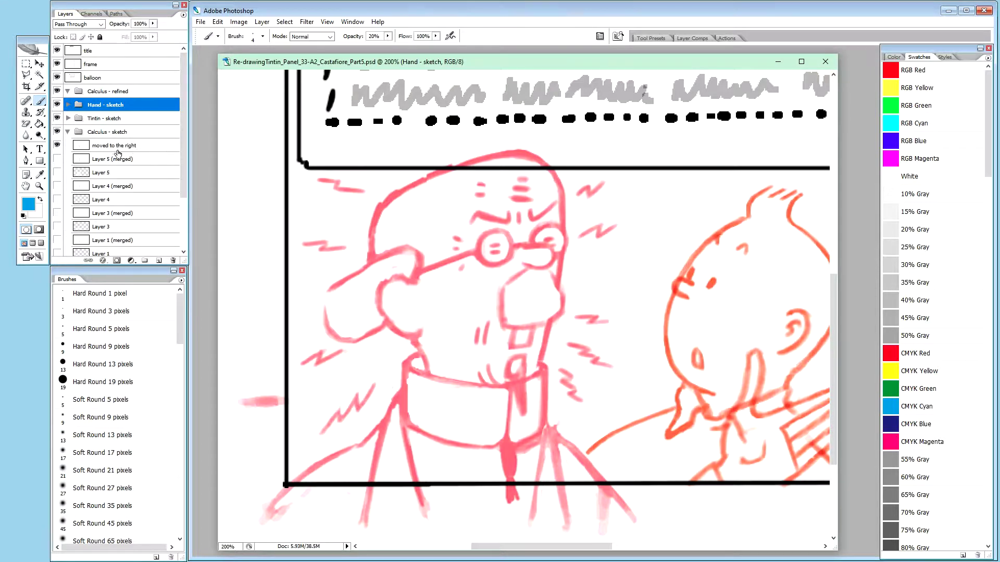
{"action": "left_click", "coordinate": [57, 148], "text": "alt"}
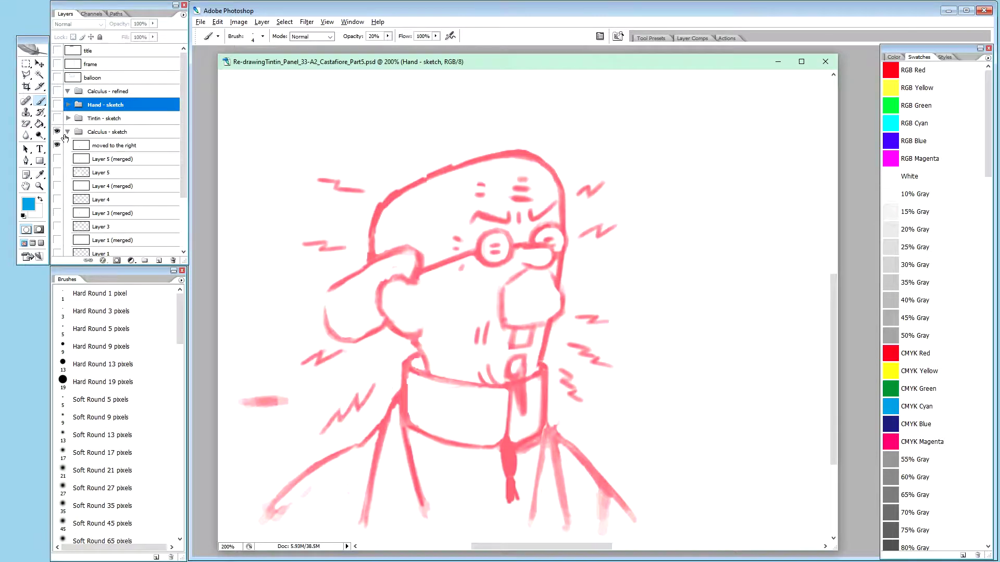
{"action": "left_click", "coordinate": [58, 149], "text": "alt"}
{"action": "left_click", "coordinate": [56, 149], "text": "alt"}
{"action": "left_click", "coordinate": [57, 146], "text": "alt"}
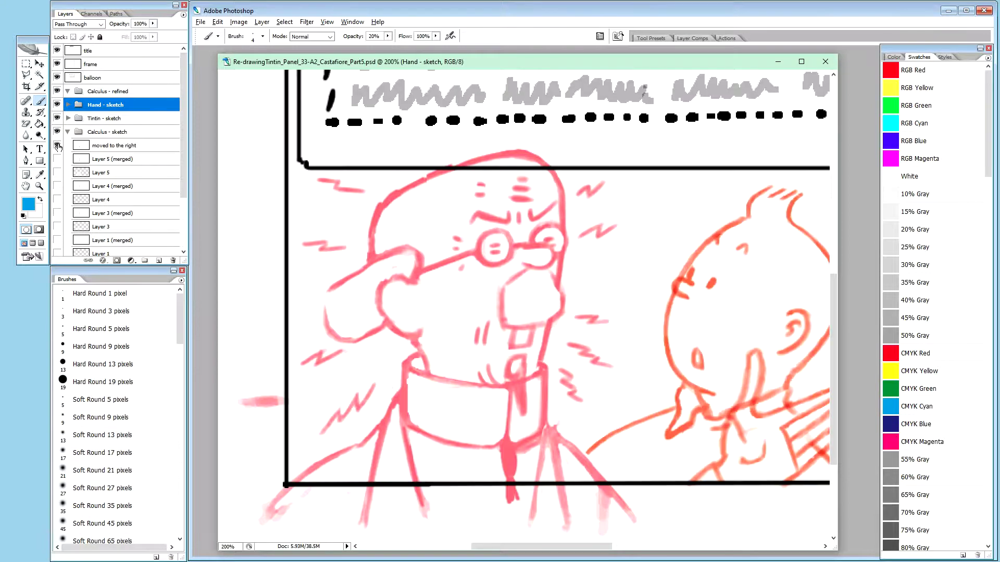
{"action": "left_click", "coordinate": [57, 148], "text": "alt"}
{"action": "left_click", "coordinate": [57, 148], "text": "alt"}
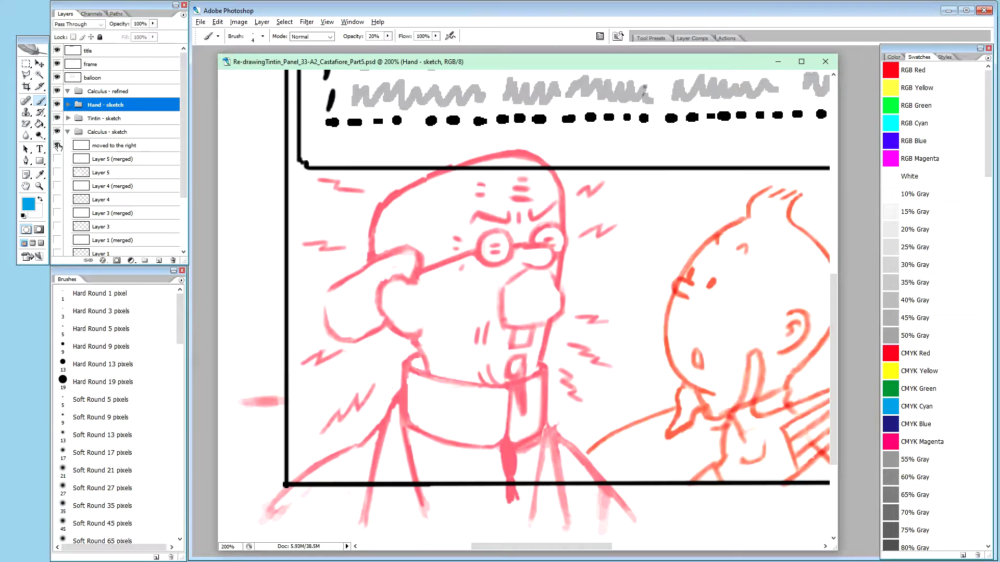
Step: On the "moved to the right" layer, outline the back and top of Calculus's head with a polygonal lasso selection
{"action": "left_click", "coordinate": [112, 148]}
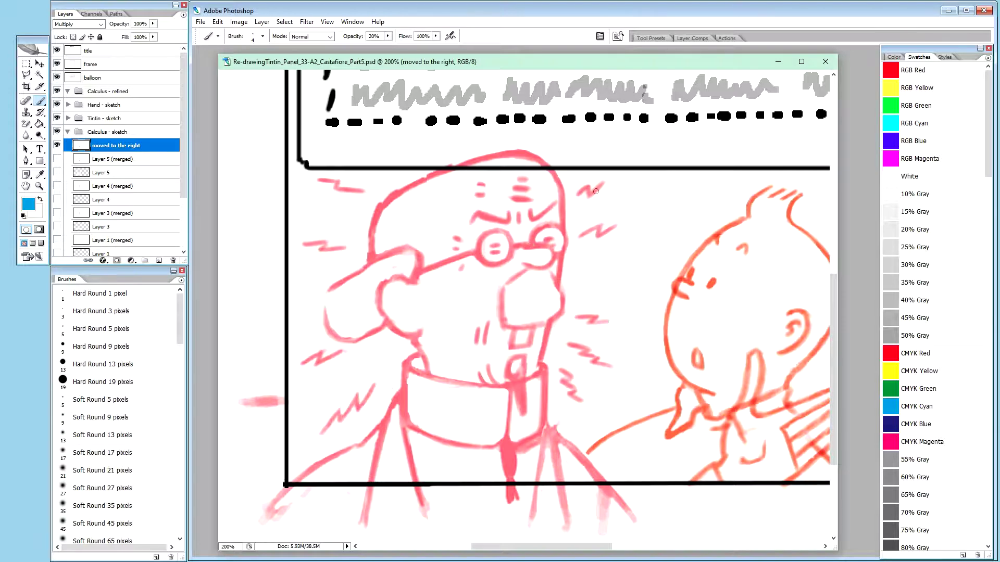
{"action": "key", "text": "l"}
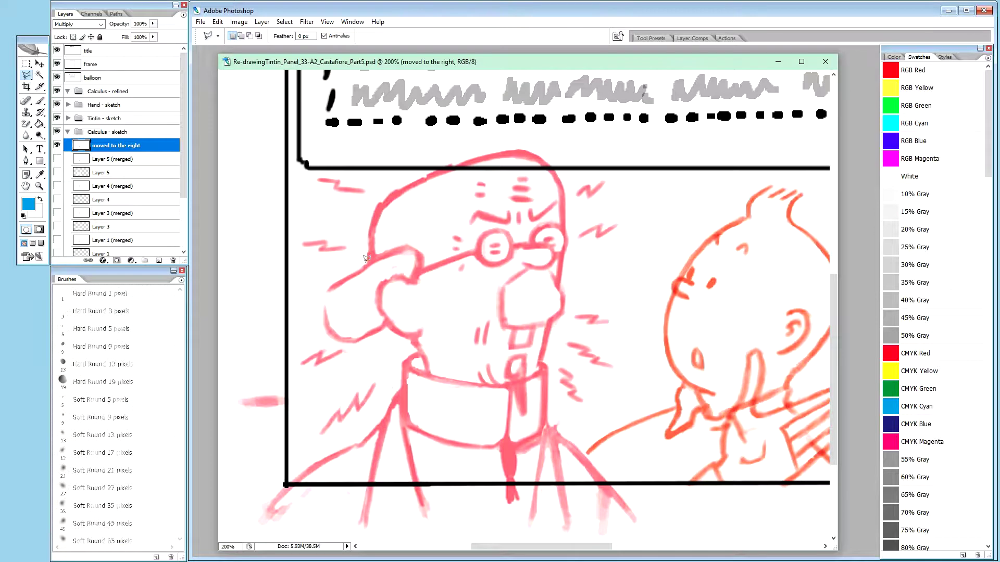
{"action": "left_click", "coordinate": [378, 254]}
{"action": "left_click", "coordinate": [386, 228]}
{"action": "left_click", "coordinate": [437, 204]}
{"action": "left_click", "coordinate": [474, 177]}
{"action": "left_click", "coordinate": [541, 169]}
{"action": "left_click", "coordinate": [550, 155]}
{"action": "left_click", "coordinate": [394, 177]}
{"action": "left_click", "coordinate": [374, 191]}
{"action": "left_click", "coordinate": [364, 208]}
{"action": "left_click", "coordinate": [358, 229]}
{"action": "left_click", "coordinate": [369, 259]}
Step: Copy the selected head outline onto a new layer inside the Calculus - refined group
{"action": "left_click", "coordinate": [117, 93]}
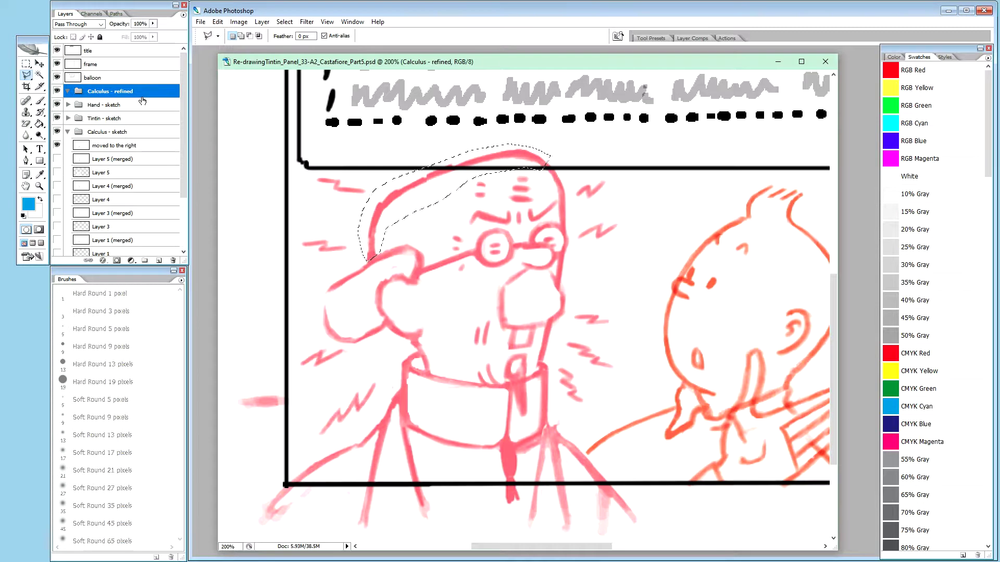
{"action": "key", "text": "ctrl+d"}
{"action": "key", "text": "ctrl+shift+alt+n"}
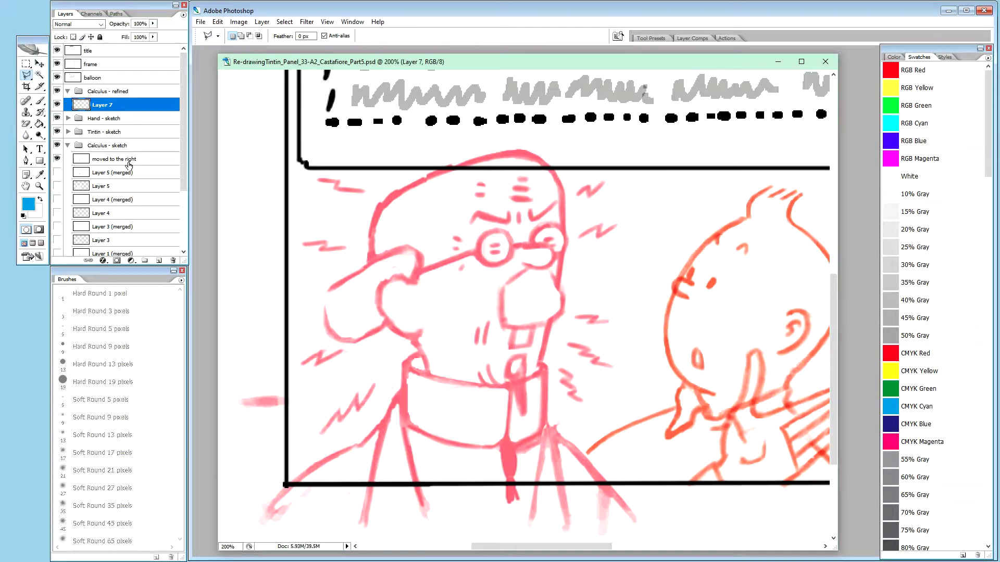
Step: Duplicate the "moved to the right" layer into the Calculus - refined group, below the copied head outline
{"action": "left_click", "coordinate": [128, 165]}
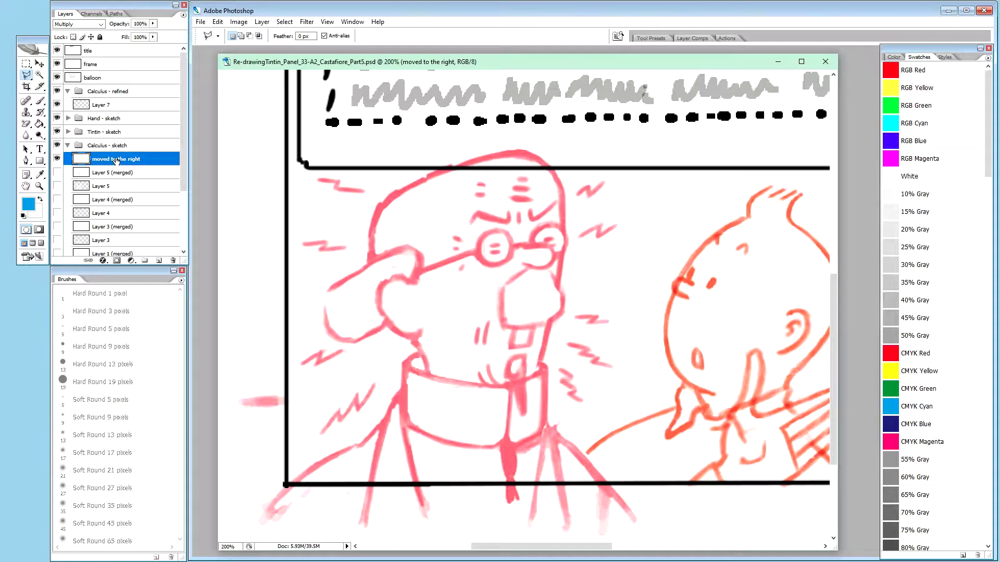
{"action": "left_click_drag", "start_coordinate": [115, 162], "coordinate": [111, 106]}
{"action": "left_click", "coordinate": [104, 119]}
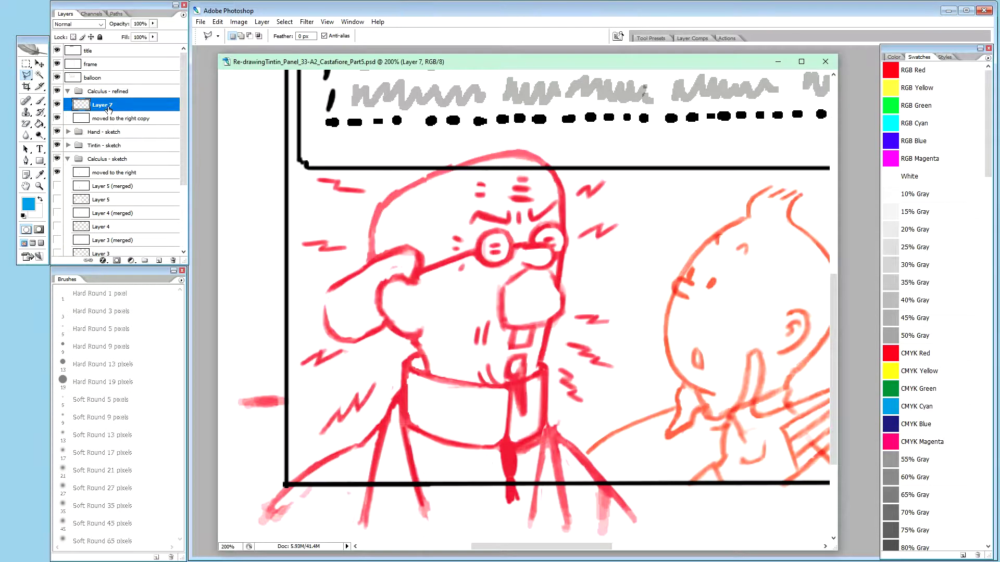
Step: Rename the duplicated sketch layer to "merged (from Part 2 - sketch)"
{"action": "double_click", "coordinate": [116, 120]}
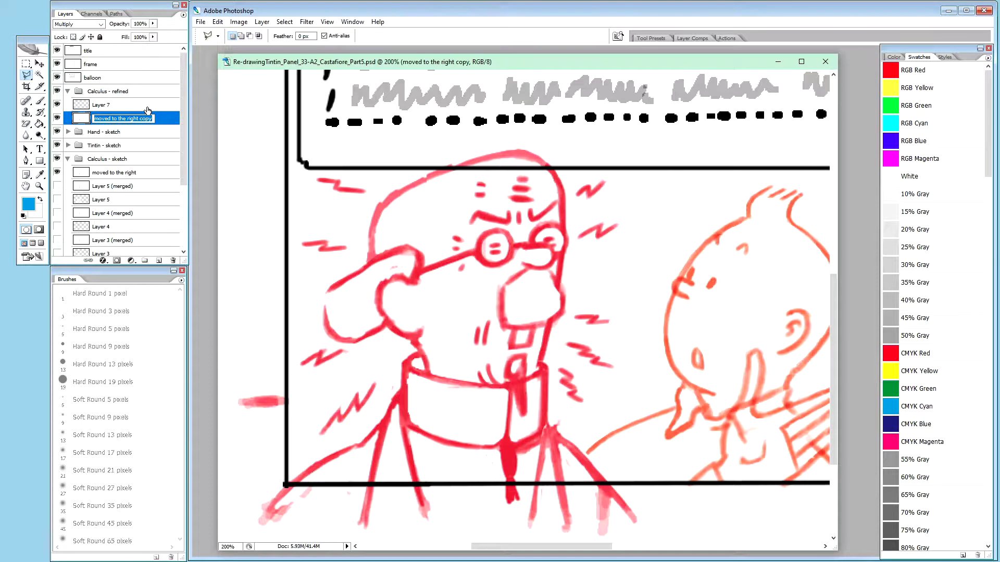
{"action": "type", "text": "merged (from Part 2"}
{"action": "type", "text": "- sketch)"}
{"action": "key", "text": "Return"}
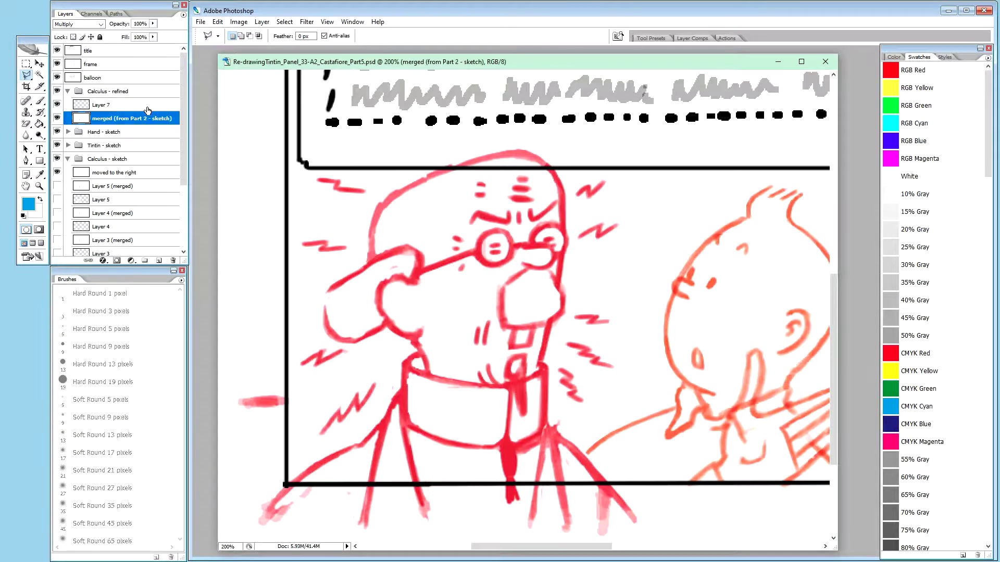
Step: Hide the Calculus - sketch group and collapse it
{"action": "left_click", "coordinate": [57, 159]}
{"action": "left_click", "coordinate": [67, 159]}
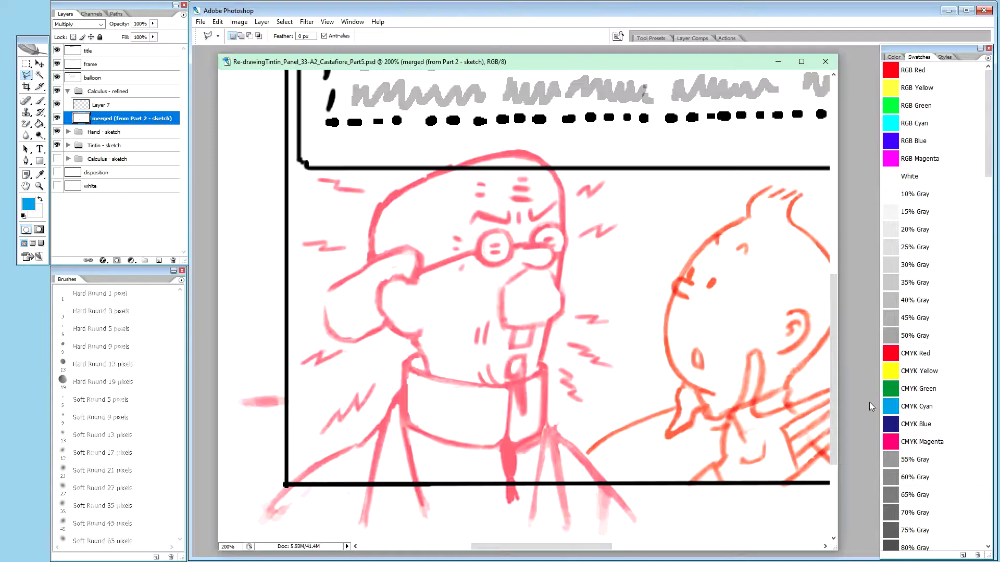
Step: Rename Layer 7 in the Calculus - refined group to "back of head"
{"action": "double_click", "coordinate": [109, 106]}
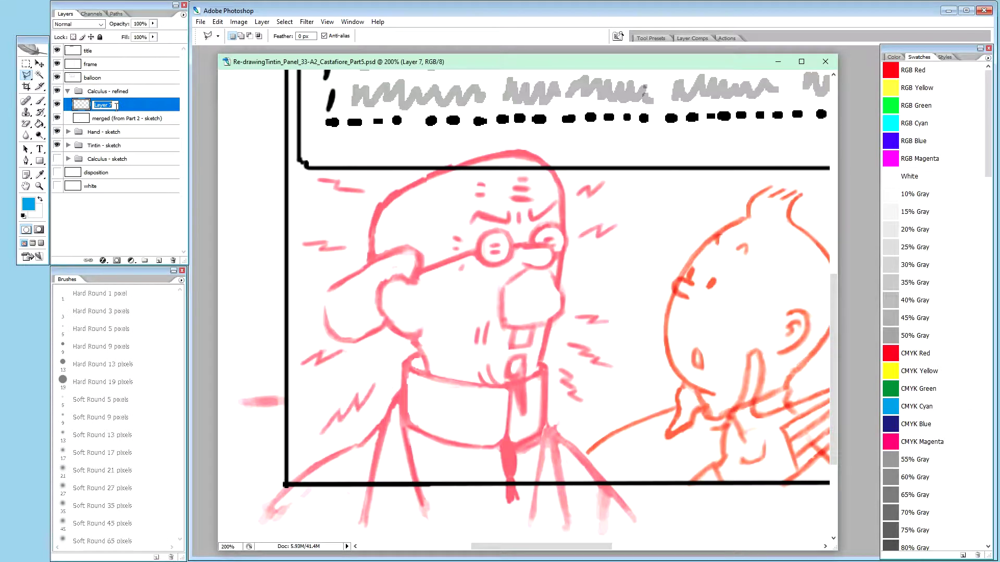
{"action": "type", "text": "back of head"}
{"action": "key", "text": "Return"}
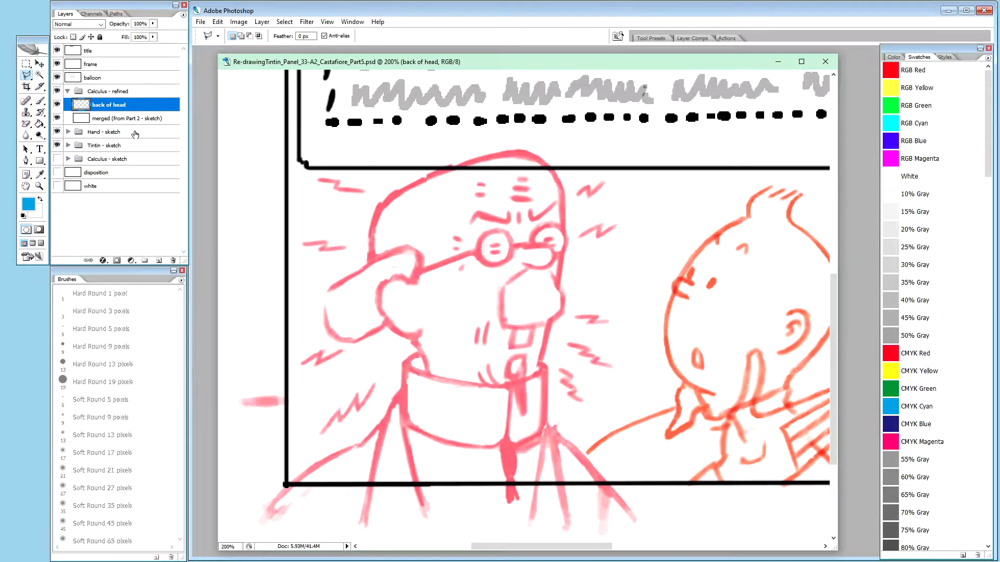
Step: Rotate the back of head layer clockwise by 2.5 degrees
{"action": "key", "text": "v"}
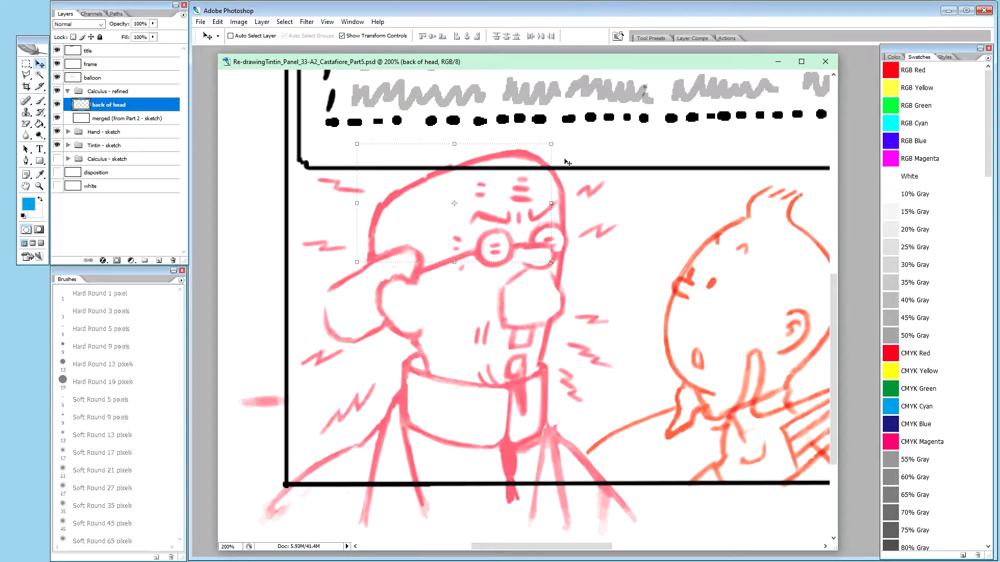
{"action": "left_click", "coordinate": [350, 267]}
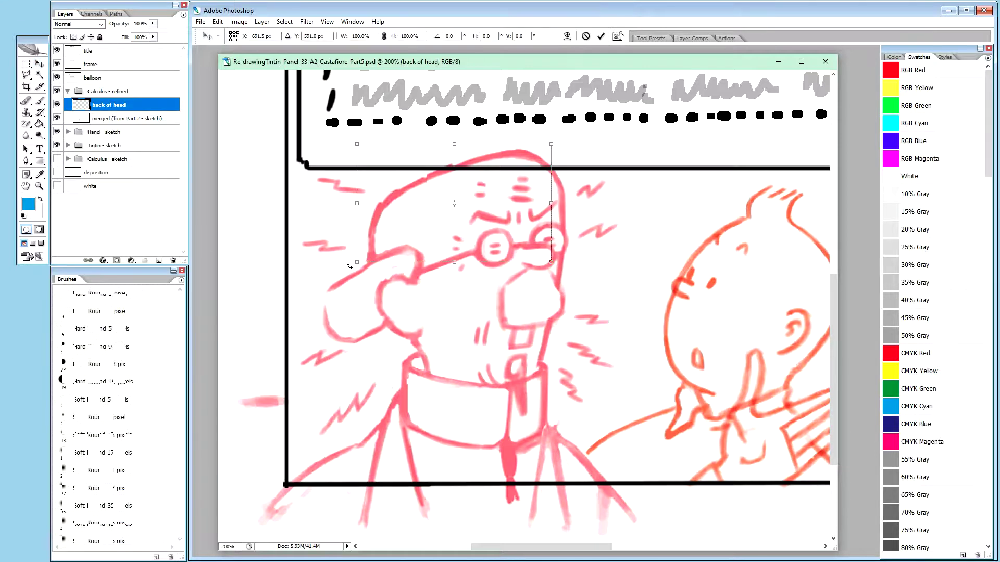
{"action": "left_click_drag", "start_coordinate": [349, 265], "coordinate": [344, 263]}
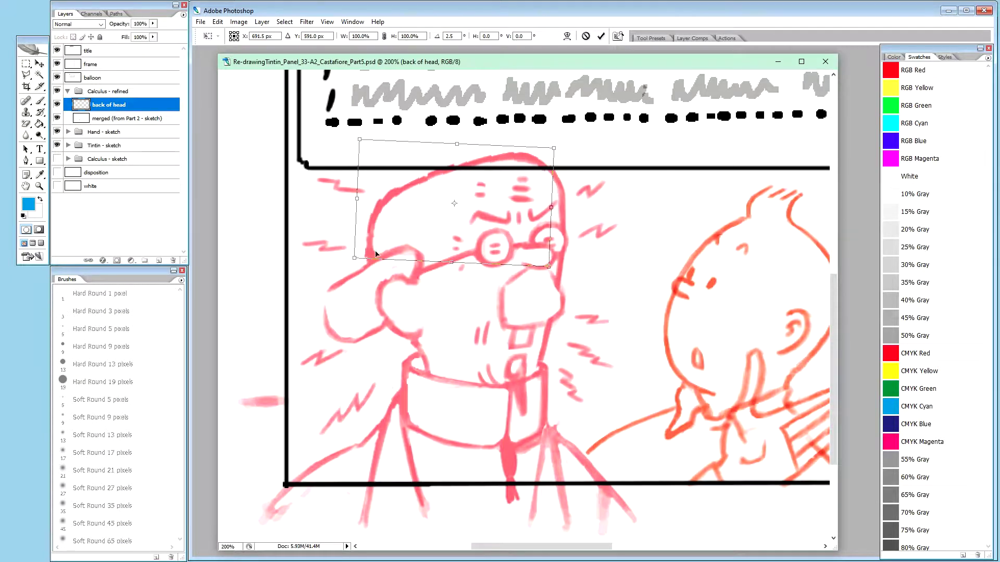
Step: Reposition the rotated back-of-head outline at X 691.5 px, Y 589.0 px so it joins the rest of the head
{"action": "mouse_move", "coordinate": [442, 233]}
{"action": "left_mouse_down"}
{"action": "mouse_move", "coordinate": [446, 224]}
{"action": "mouse_move", "coordinate": [443, 239]}
{"action": "left_mouse_up"}
{"action": "left_click_drag", "start_coordinate": [444, 235], "coordinate": [443, 231]}
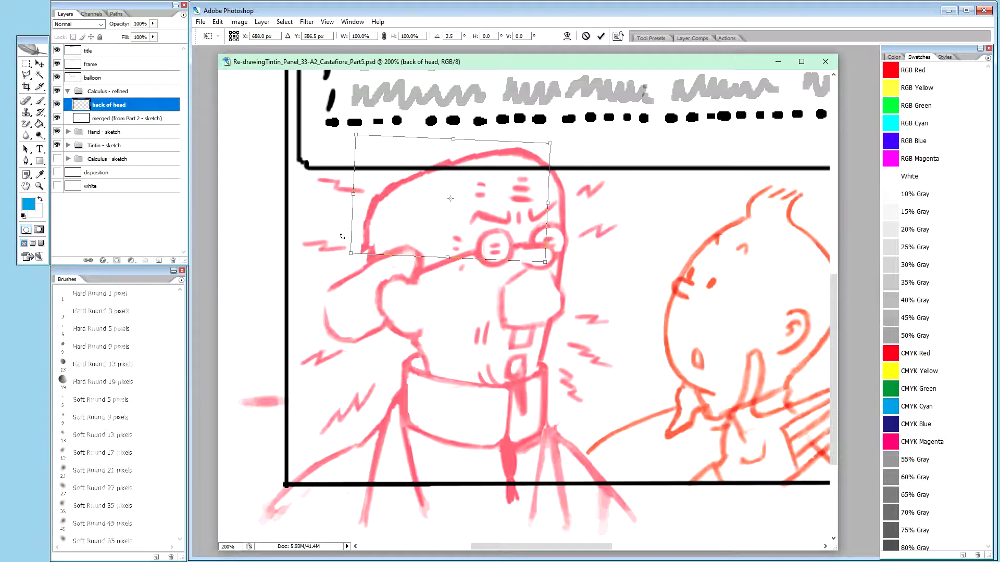
{"action": "key", "text": "Down"}
{"action": "key", "text": "Down"}
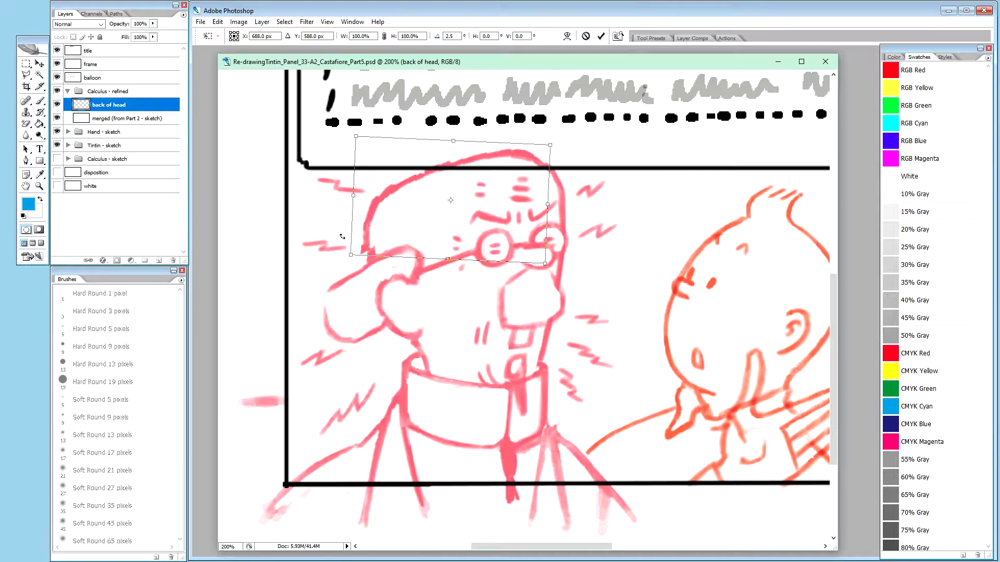
{"action": "key", "text": "Down"}
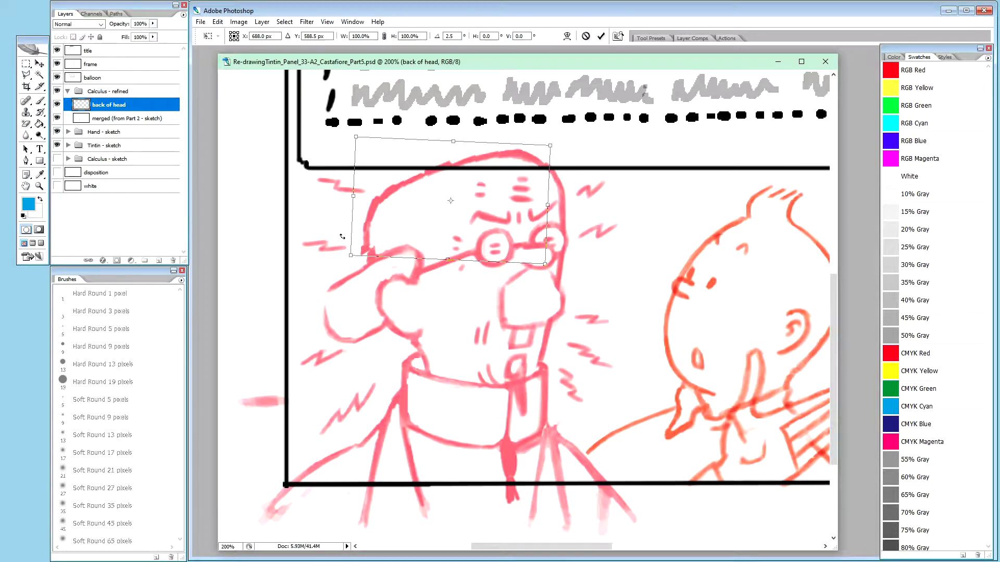
{"action": "key", "text": "Down"}
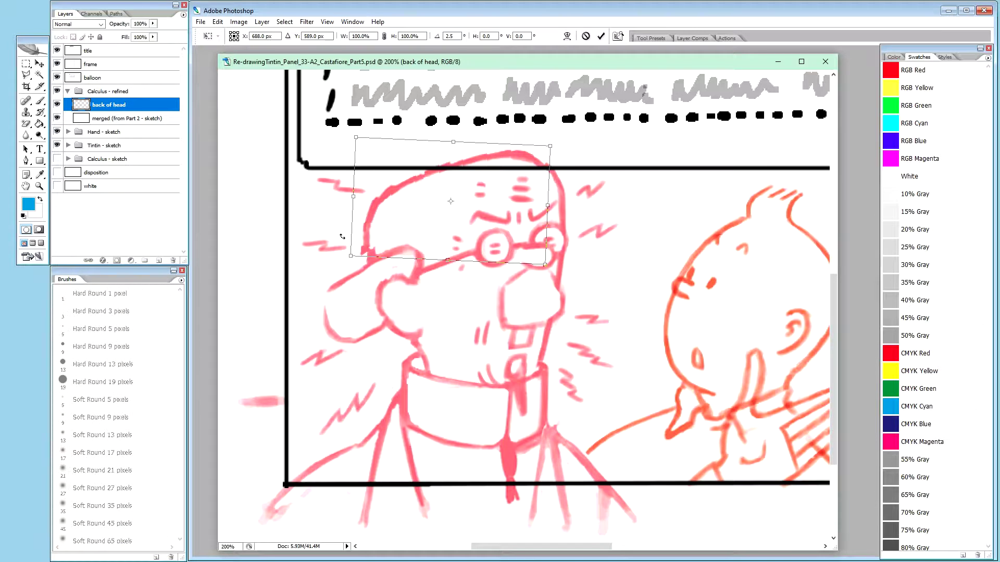
{"action": "key", "text": "Right"}
{"action": "key", "text": "Right"}
{"action": "key", "text": "Right"}
{"action": "key", "text": "Right"}
{"action": "key", "text": "Right"}
{"action": "key", "text": "Right"}
{"action": "key", "text": "Right"}
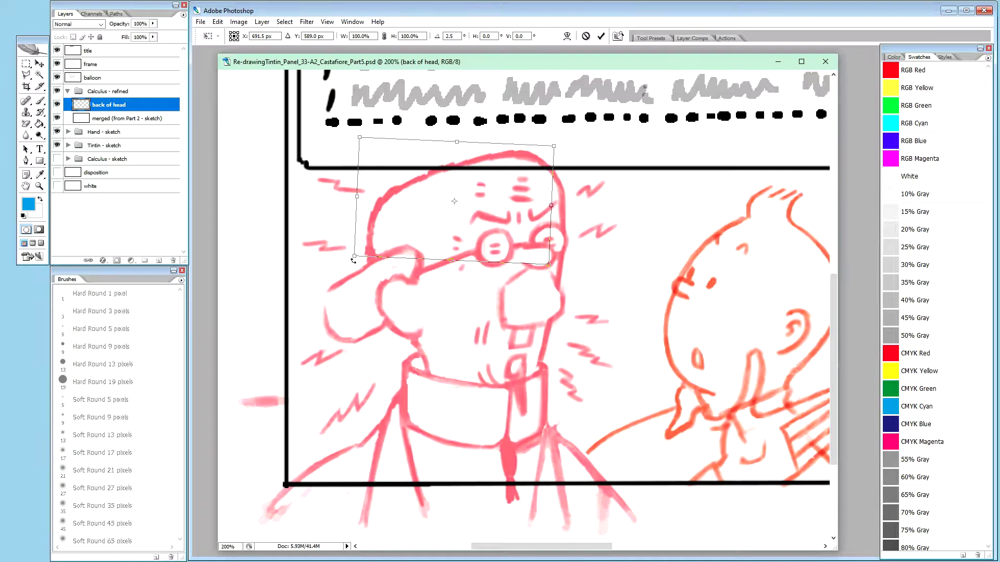
Step: Increase the back-of-head outline's rotation to 3.3 degrees and apply the transformation
{"action": "left_click_drag", "start_coordinate": [352, 261], "coordinate": [351, 262]}
{"action": "left_click_drag", "start_coordinate": [350, 262], "coordinate": [348, 263]}
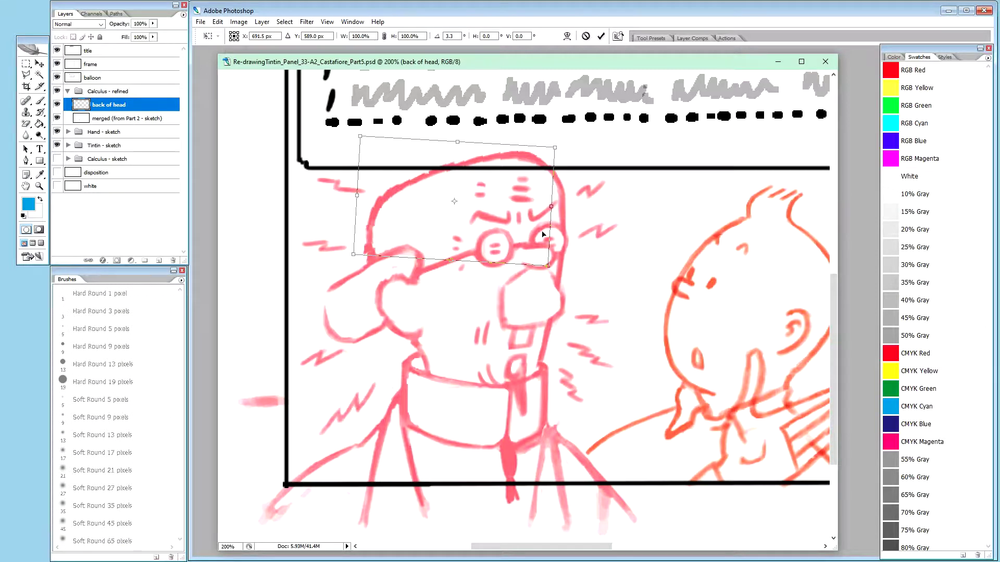
{"action": "left_click", "coordinate": [560, 198]}
{"action": "key", "text": "Return"}
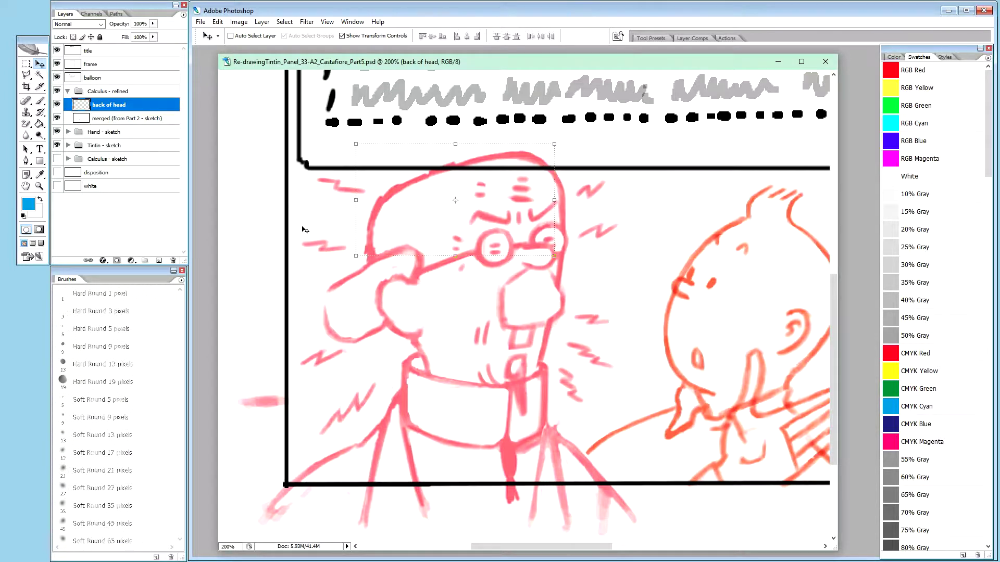
Step: Merge copies of the back of head and "merged (from Part 2 - sketch)" layers into a new layer and hide both originals
{"action": "left_click", "coordinate": [139, 121], "text": "shift"}
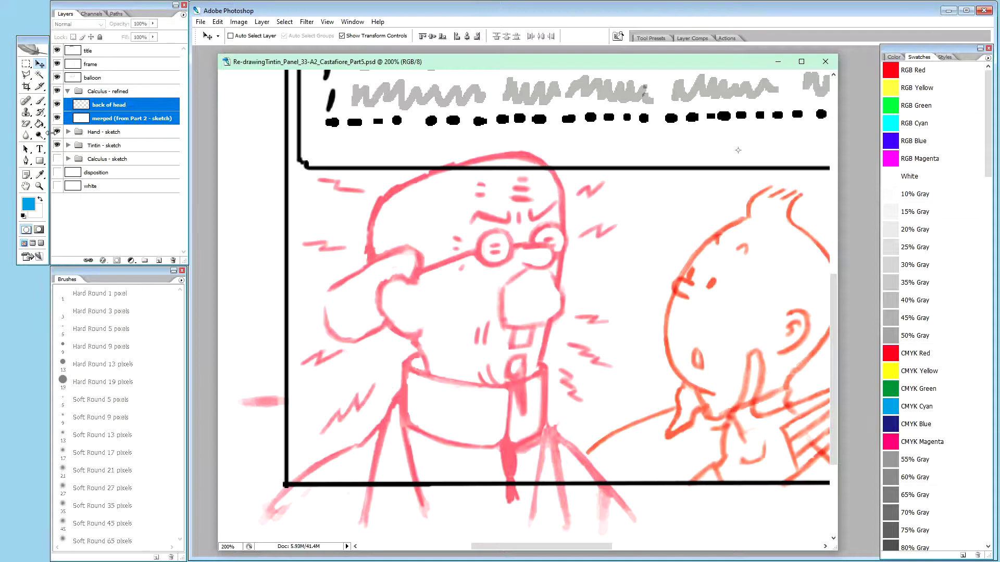
{"action": "key", "text": "ctrl+alt+e"}
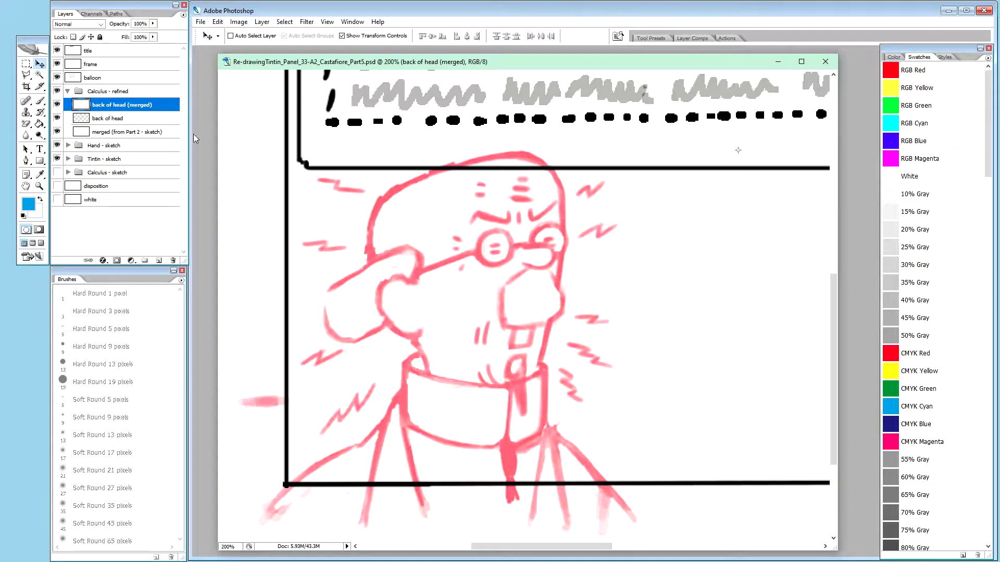
{"action": "left_click", "coordinate": [57, 133]}
{"action": "left_click", "coordinate": [58, 118]}
Step: Rename the newly merged layer to "Calculus - new back of head"
{"action": "double_click", "coordinate": [127, 104]}
{"action": "left_click_drag", "start_coordinate": [94, 105], "coordinate": [150, 105]}
{"action": "type", "text": "Cal"}
{"action": "type", "text": "culu"}
{"action": "type", "text": "s -"}
{"action": "type", "text": " r"}
{"action": "type", "text": "ew"}
{"action": "type", "text": " back"}
{"action": "type", "text": " of head"}
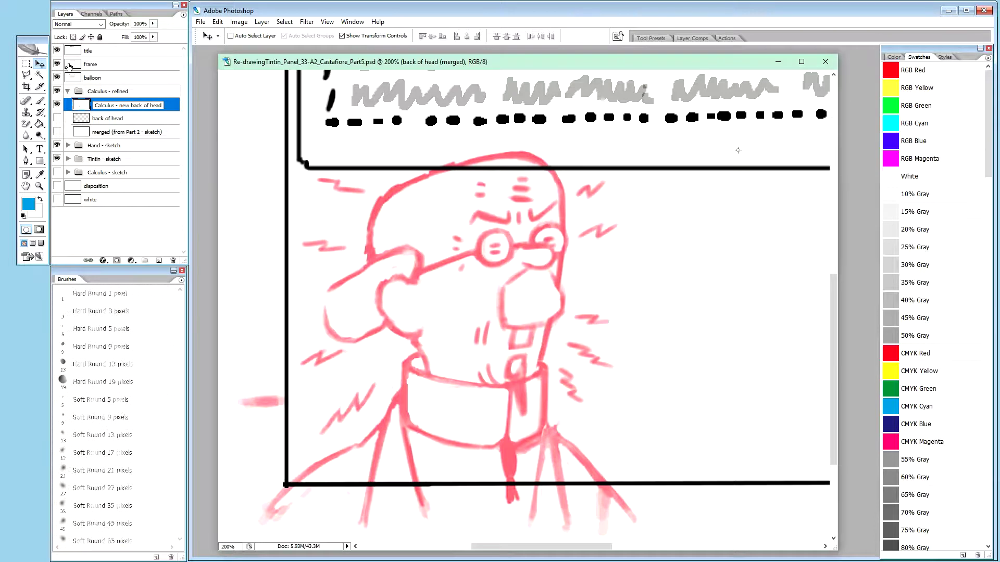
{"action": "left_click", "coordinate": [113, 120]}
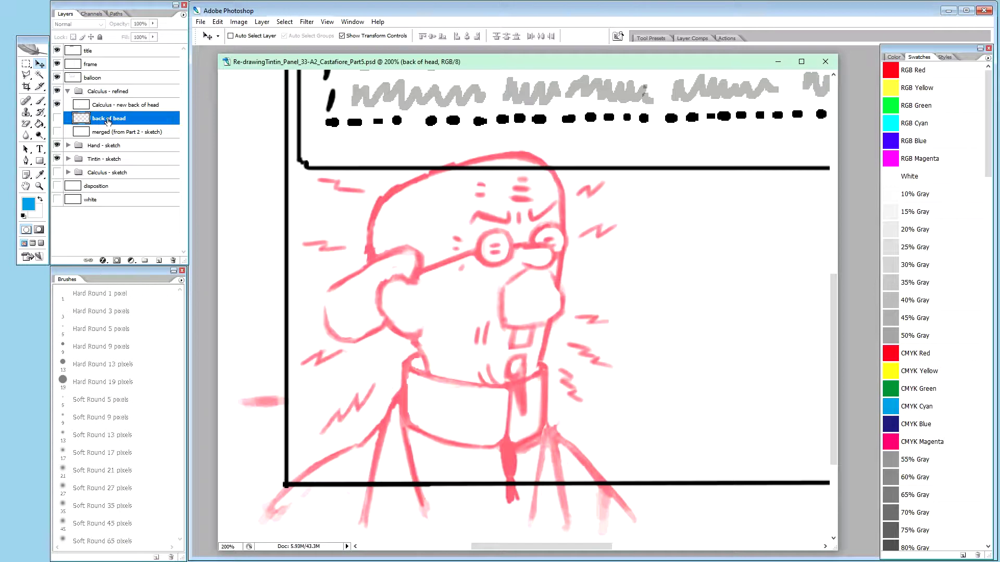
{"action": "left_click", "coordinate": [136, 106]}
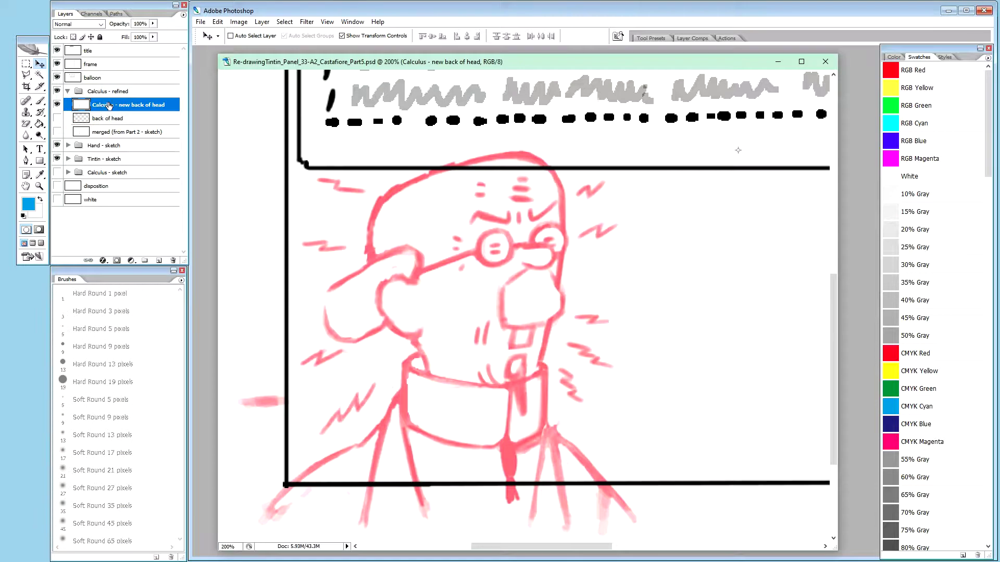
Step: Rename the "merged (from Part 2 - sketch)" layer to "Calculus-merged (from Part 2 - sketch)"
{"action": "double_click", "coordinate": [103, 132]}
{"action": "left_click", "coordinate": [97, 132]}
{"action": "type", "text": "Calcu"}
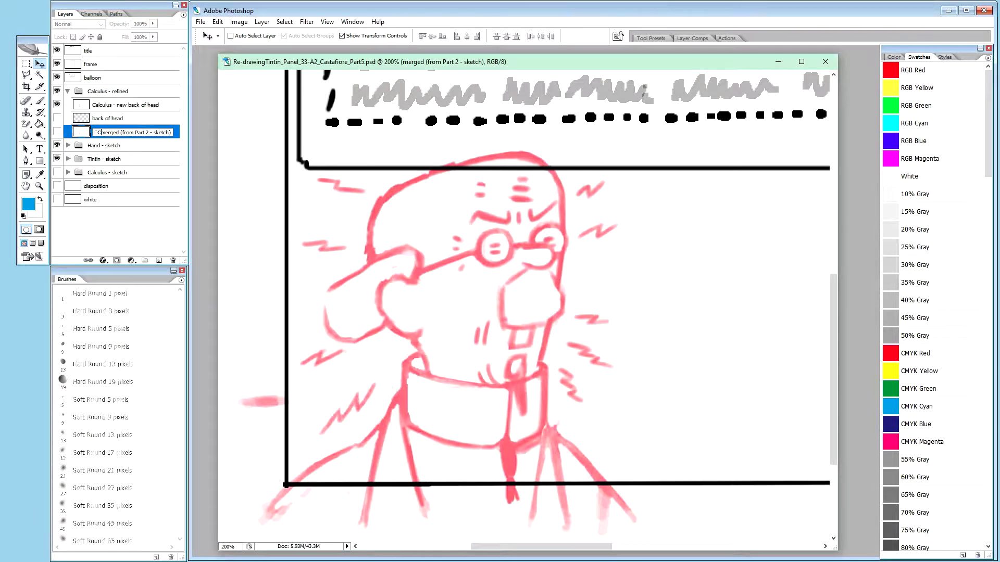
{"action": "type", "text": "lus -"}
{"action": "key", "text": "BackSpace"}
{"action": "key", "text": "BackSpace"}
{"action": "key", "text": "BackSpace"}
{"action": "type", "text": "-"}
{"action": "key", "text": "Delete"}
{"action": "key", "text": "Return"}
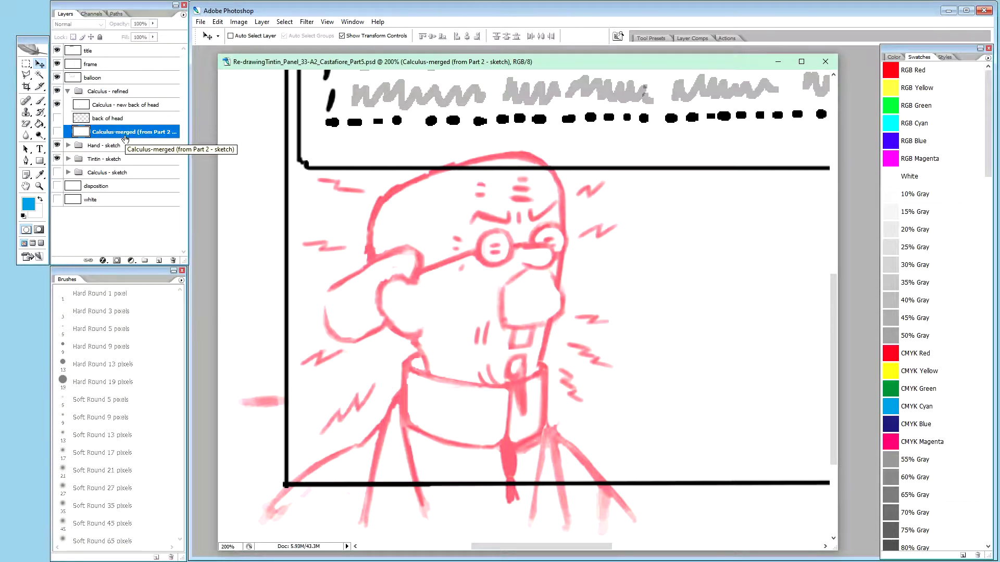
{"action": "left_click", "coordinate": [109, 106]}
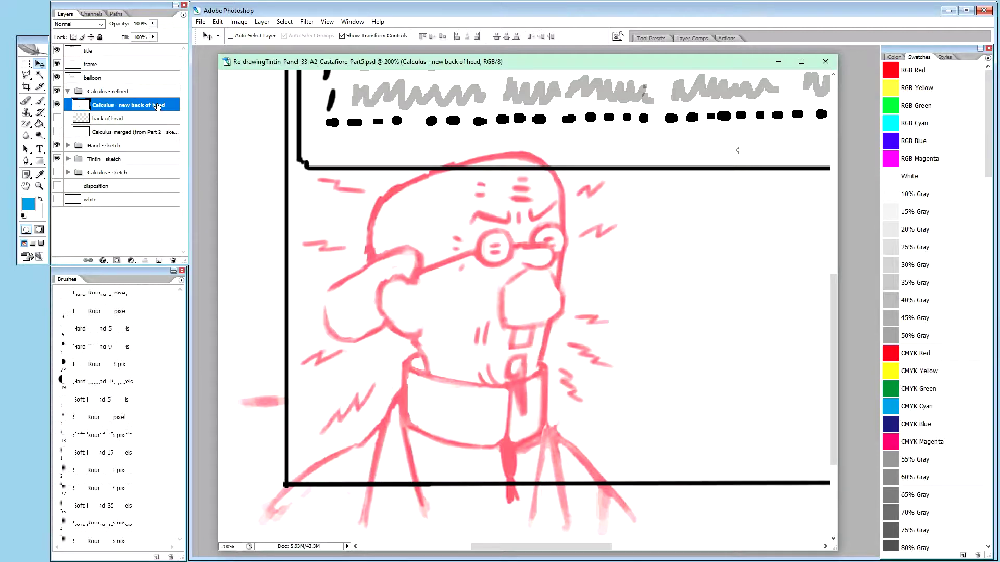
{"action": "left_click", "coordinate": [101, 123]}
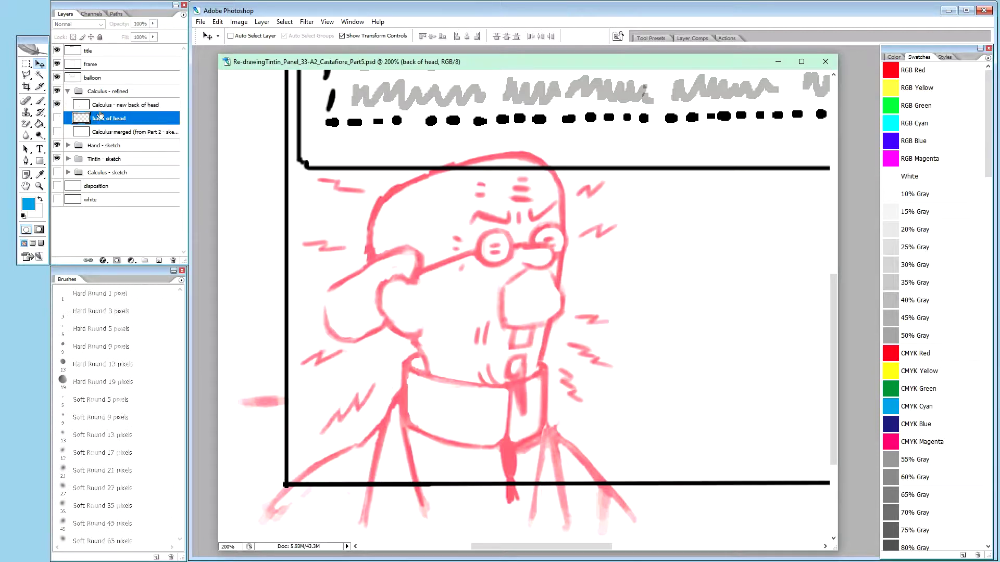
{"action": "left_click", "coordinate": [99, 106]}
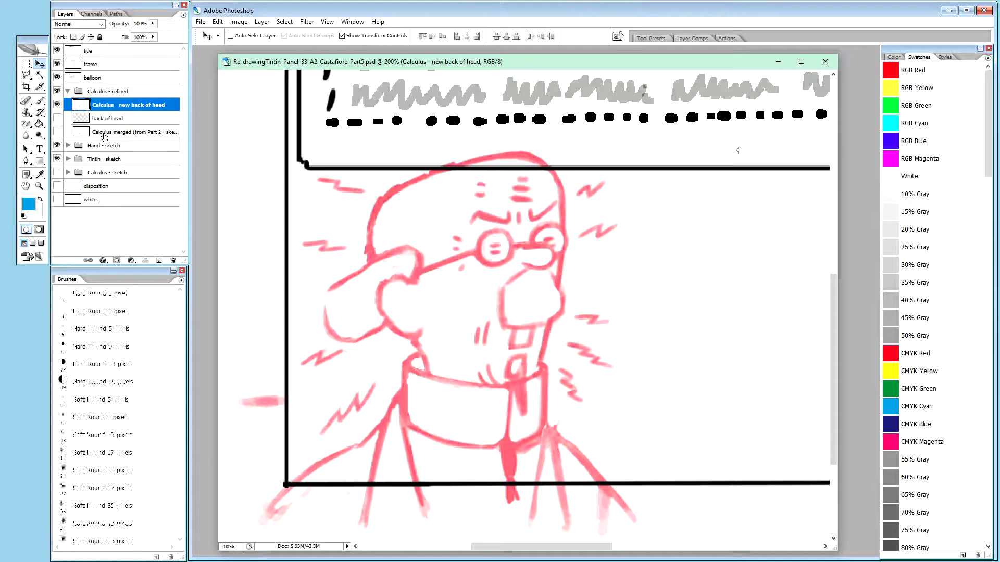
{"action": "left_click", "coordinate": [105, 137]}
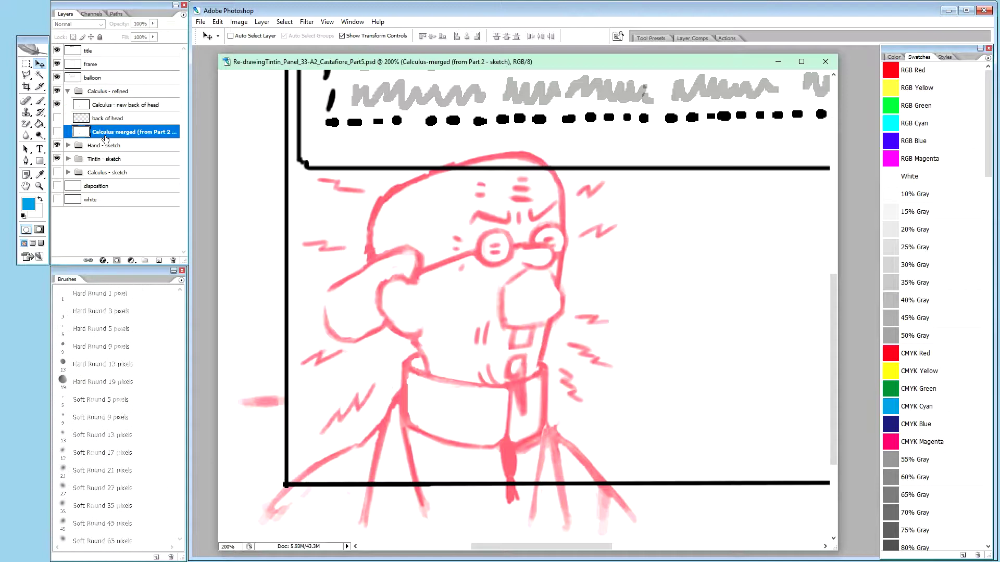
Step: Show the back of head layer and view it in isolation before restoring the other visible layers
{"action": "left_click", "coordinate": [57, 120]}
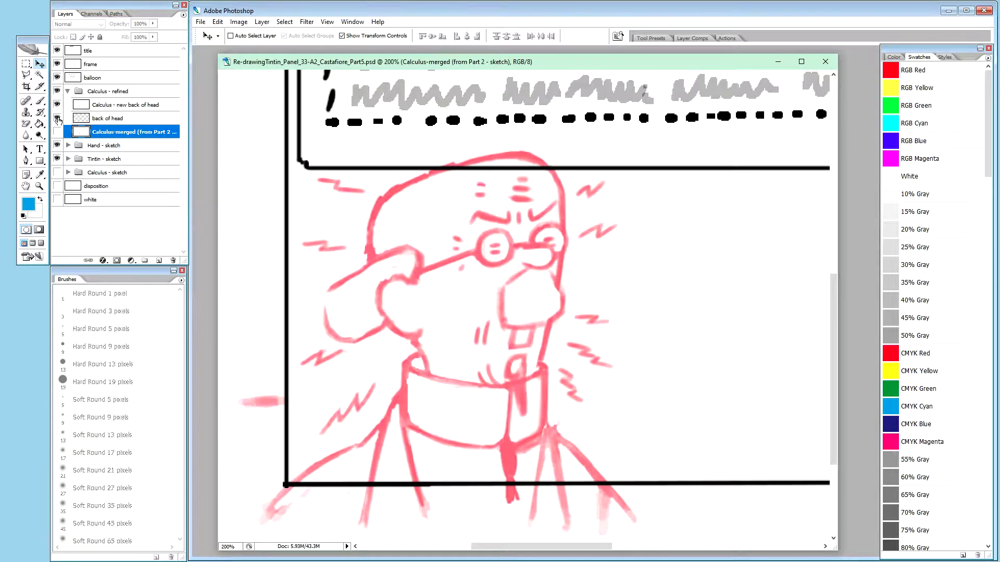
{"action": "left_click", "coordinate": [58, 120], "text": "alt"}
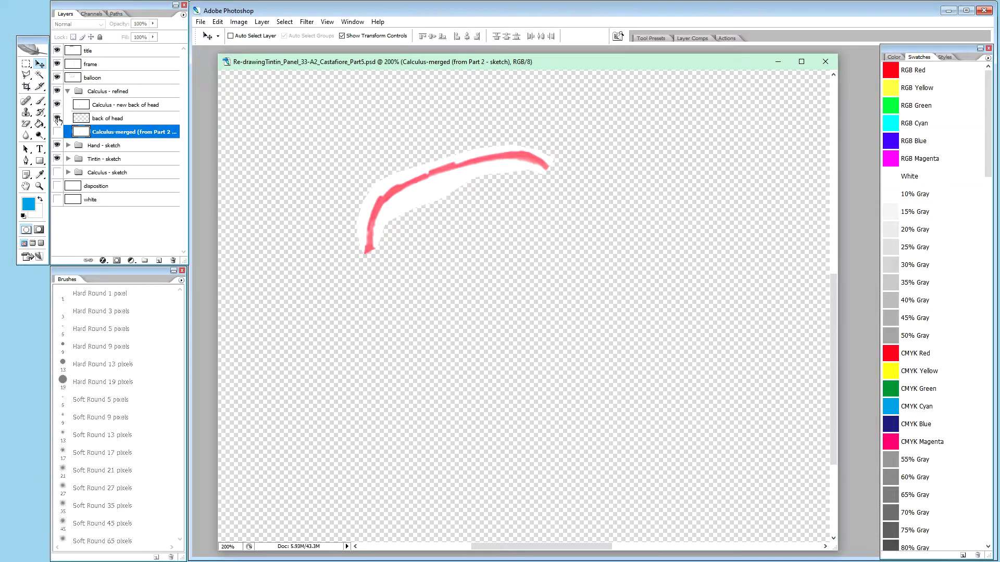
{"action": "left_click", "coordinate": [58, 119], "text": "alt"}
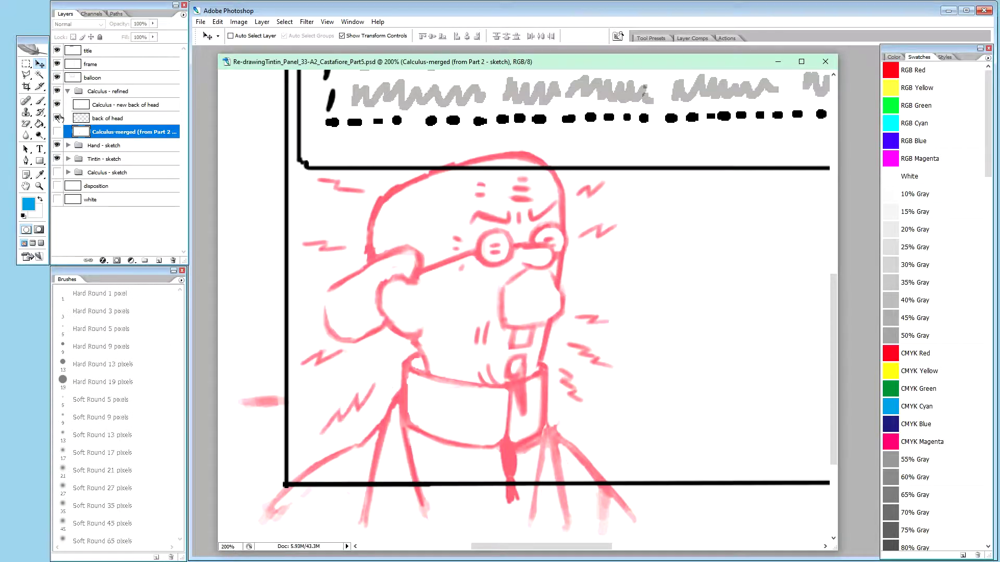
{"action": "left_click", "coordinate": [113, 123]}
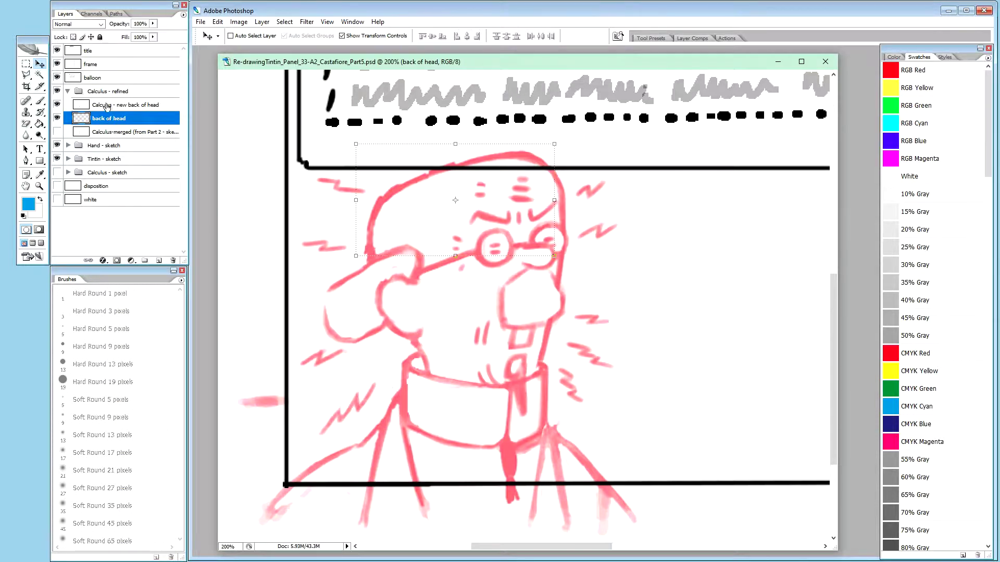
{"action": "left_click", "coordinate": [105, 107]}
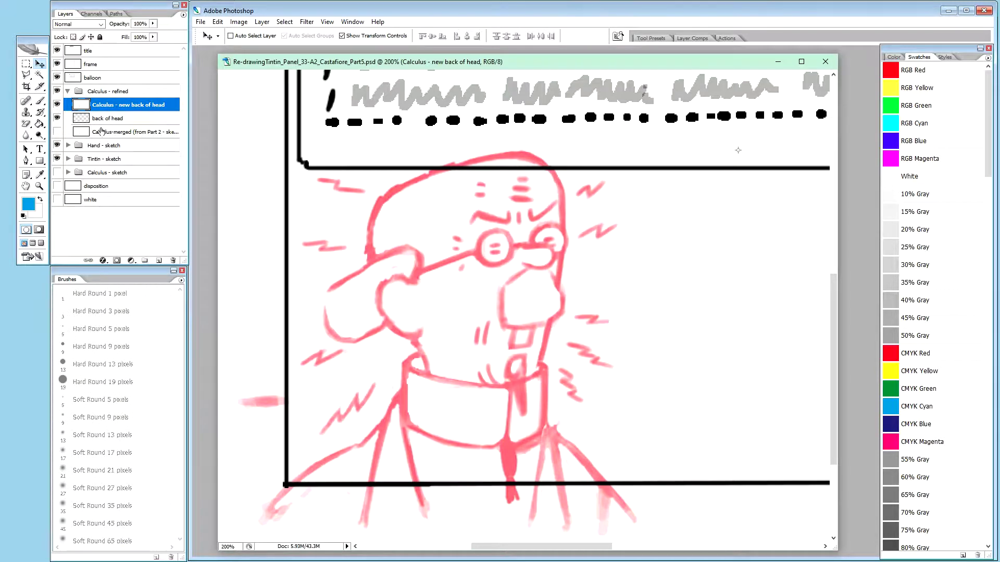
{"action": "left_click", "coordinate": [99, 121]}
{"action": "left_click", "coordinate": [101, 108]}
Step: Duplicate the white layer into the Calculus - refined group, above the new back of head layer
{"action": "key", "text": "b"}
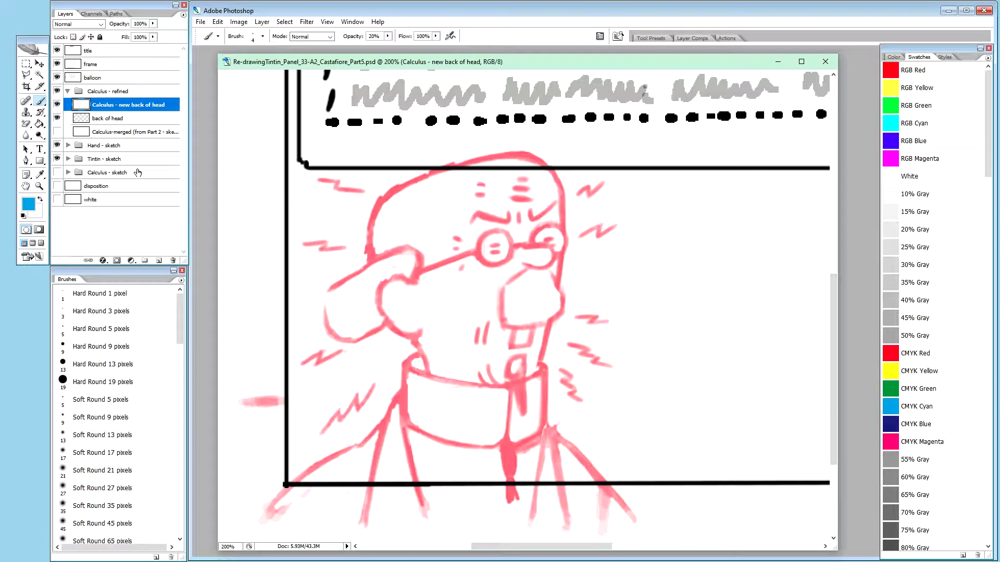
{"action": "left_click", "coordinate": [123, 203]}
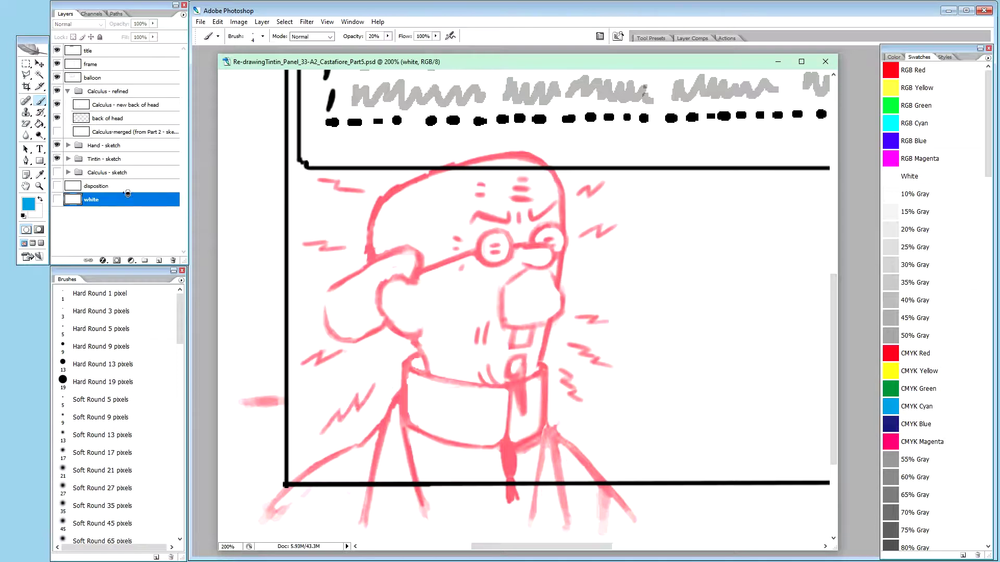
{"action": "left_click_drag", "start_coordinate": [125, 202], "coordinate": [134, 100]}
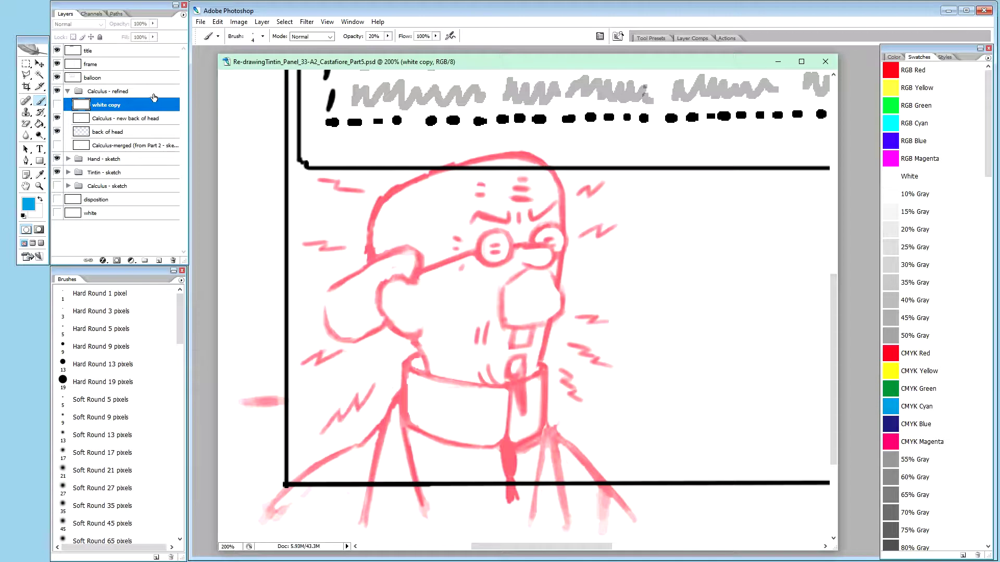
Step: Rename the white layer's copy to "Calculus R - new back of head", reusing the name of the layer below it
{"action": "double_click", "coordinate": [107, 119]}
{"action": "key", "text": "ctrl+c"}
{"action": "left_click", "coordinate": [112, 105]}
{"action": "double_click", "coordinate": [112, 105]}
{"action": "key", "text": "ctrl+v"}
{"action": "left_click", "coordinate": [115, 105]}
{"action": "type", "text": "R"}
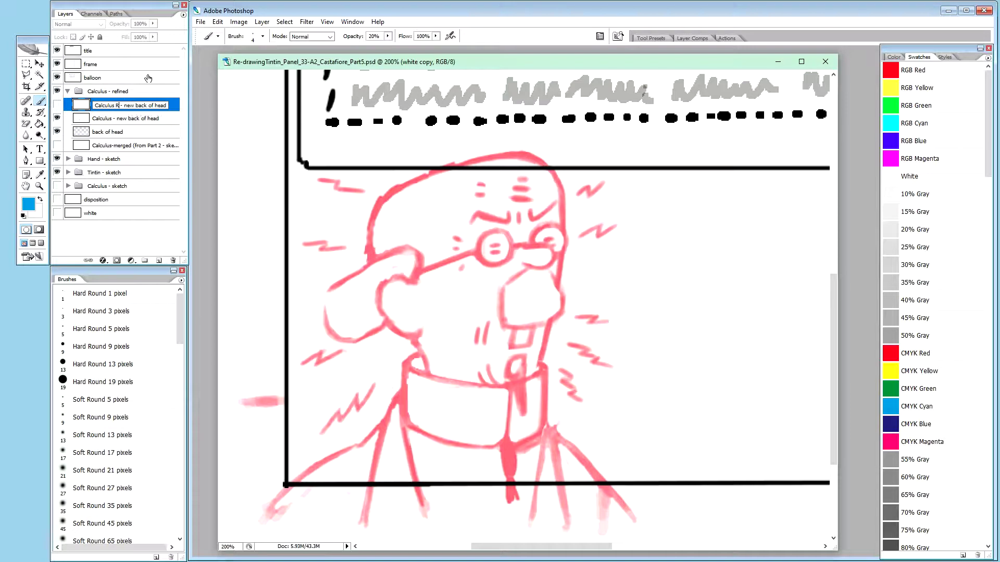
{"action": "key", "text": "Return"}
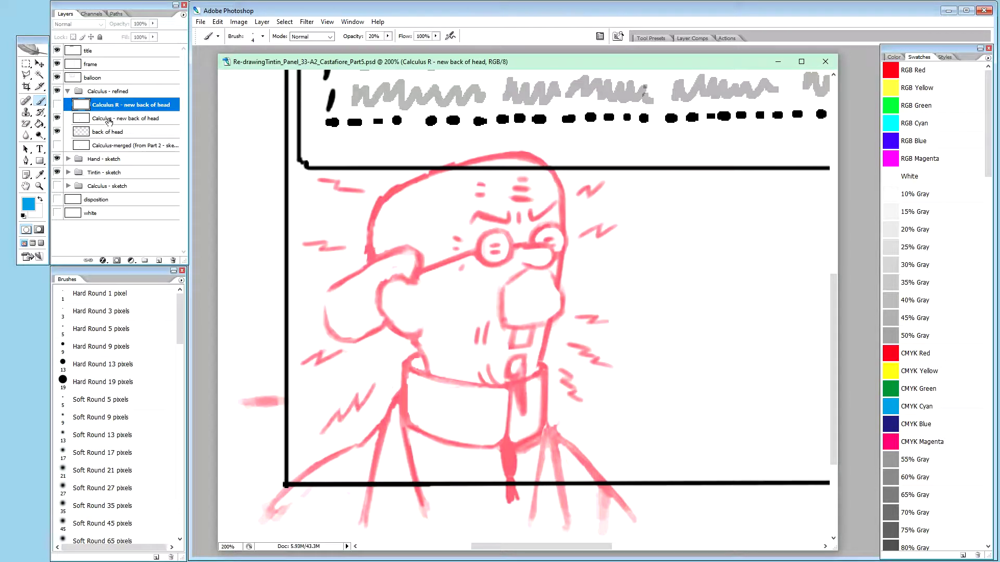
Step: Rename the "Calculus-merged (from Part 2 - sketch)" layer to "Calculus S - merged (from Part 2 - sketch)"
{"action": "double_click", "coordinate": [110, 147]}
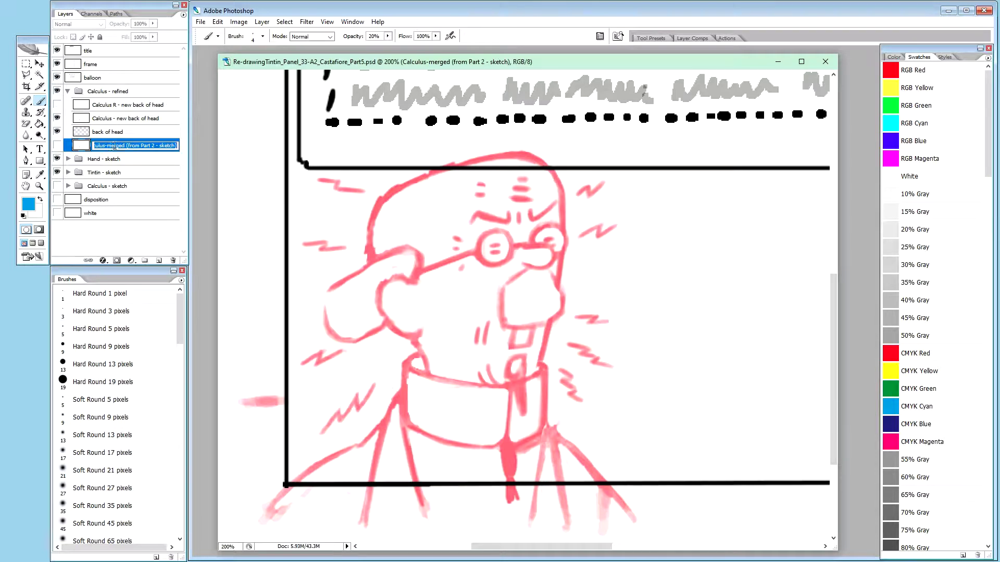
{"action": "left_click", "coordinate": [106, 147]}
{"action": "key", "text": "BackSpace"}
{"action": "type", "text": "S"}
{"action": "key", "text": "Right"}
{"action": "key", "text": "Return"}
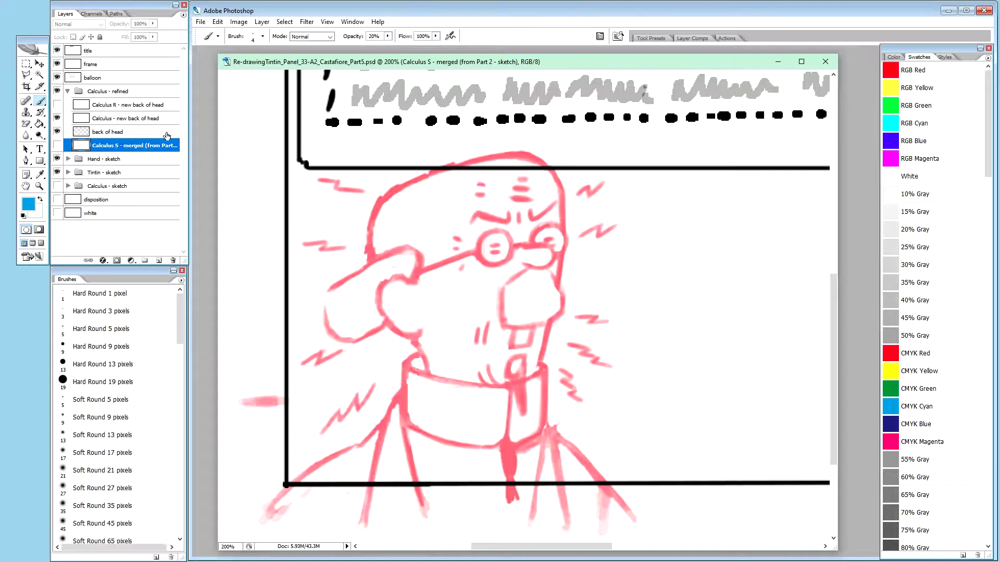
Step: Rename the "Calculus - new back of head" layer to "Calculus R - new back of head"
{"action": "left_click", "coordinate": [117, 133]}
{"action": "left_click", "coordinate": [119, 120]}
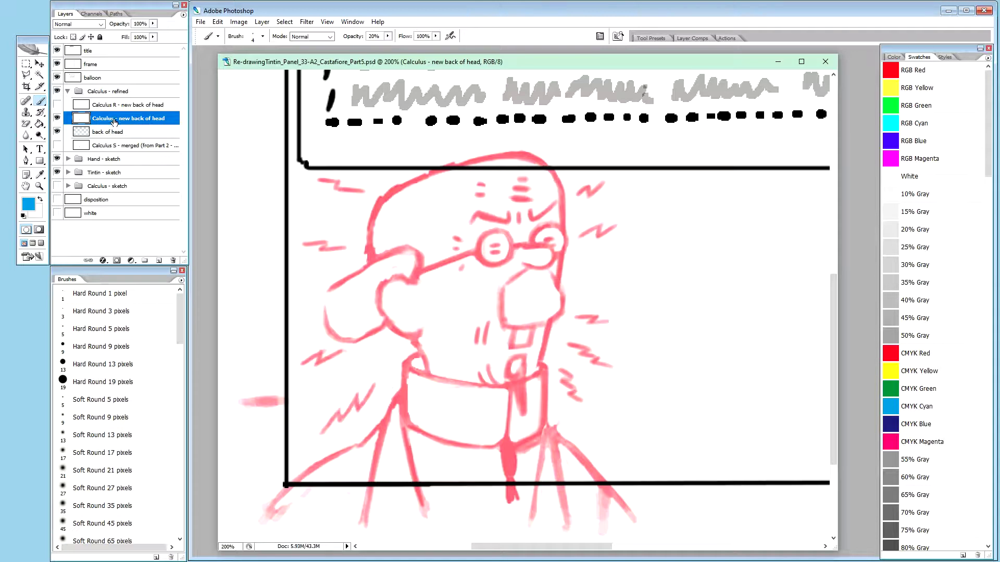
{"action": "double_click", "coordinate": [117, 119]}
{"action": "left_click", "coordinate": [116, 119]}
{"action": "type", "text": "R"}
{"action": "key", "text": "Return"}
Step: Select the duplicated white layer uppermost in the Calculus - refined group
{"action": "left_click", "coordinate": [115, 133]}
{"action": "left_click", "coordinate": [117, 120]}
{"action": "left_click", "coordinate": [125, 104]}
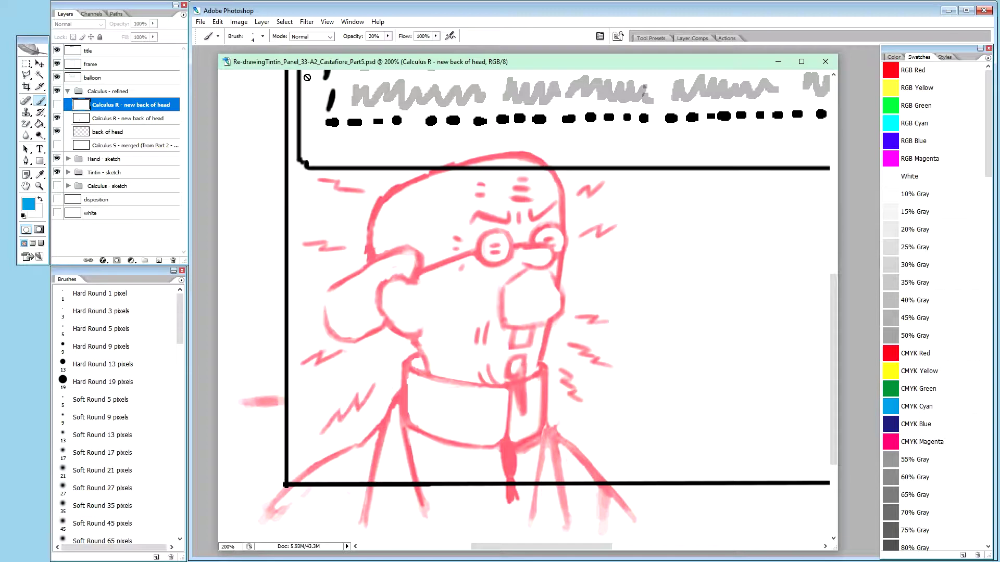
Step: Rename the uppermost layer in the Calculus - refined group to "Calculus R - draw"
{"action": "double_click", "coordinate": [113, 147]}
{"action": "left_click", "coordinate": [122, 108]}
{"action": "left_click", "coordinate": [113, 108]}
{"action": "double_click", "coordinate": [135, 106]}
{"action": "left_click_drag", "start_coordinate": [123, 104], "coordinate": [182, 92]}
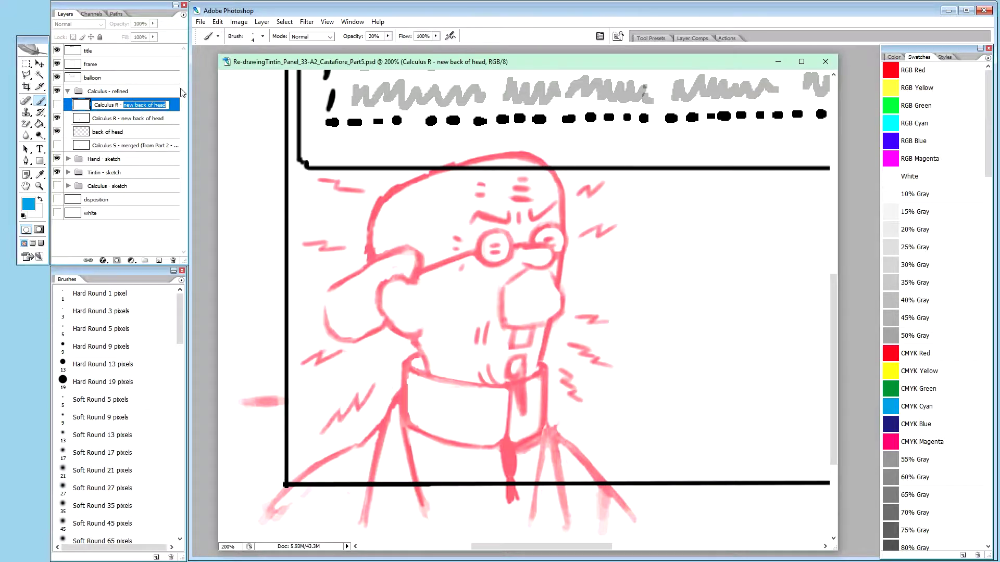
{"action": "type", "text": "dra"}
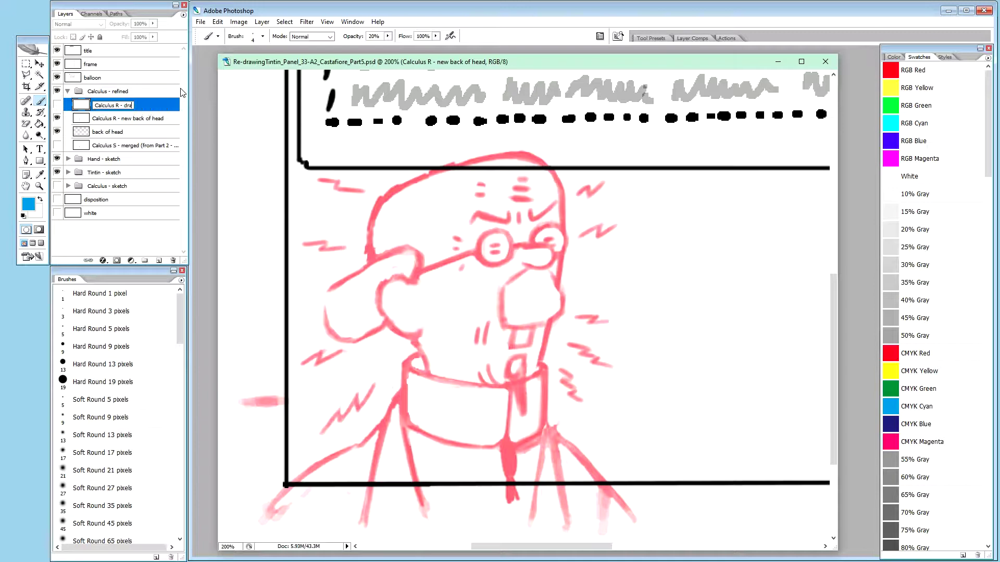
{"action": "type", "text": "w"}
{"action": "key", "text": "Return"}
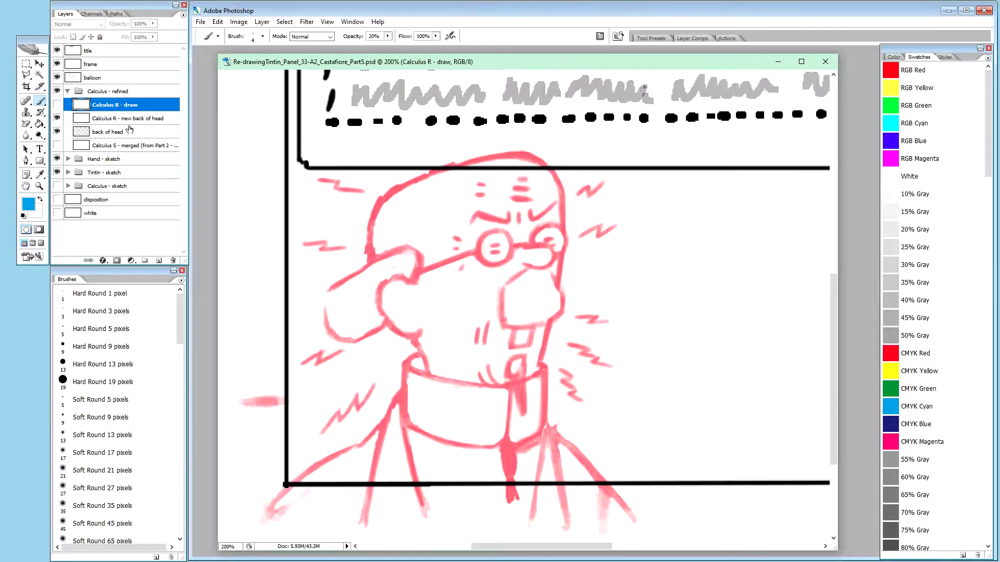
Step: Show the "Calculus R - draw" layer, set its blending mode to Multiply, and hide the "back of head" layer
{"action": "left_click", "coordinate": [57, 105]}
{"action": "key", "text": "shift+alt+m"}
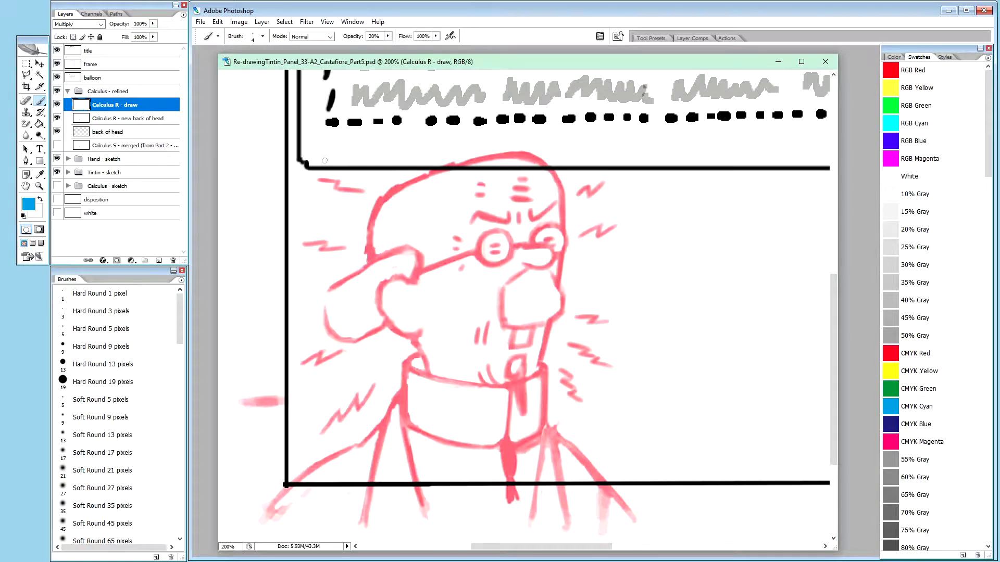
{"action": "left_click", "coordinate": [57, 133]}
Step: Trace the back and top of Calculus's head in cyan at 20% brush opacity, following the pink sketch
{"action": "left_click_drag", "start_coordinate": [368, 254], "coordinate": [367, 248]}
{"action": "mouse_move", "coordinate": [368, 235]}
{"action": "left_mouse_down"}
{"action": "mouse_move", "coordinate": [368, 252]}
{"action": "mouse_move", "coordinate": [370, 218]}
{"action": "mouse_move", "coordinate": [369, 235]}
{"action": "mouse_move", "coordinate": [386, 198]}
{"action": "left_mouse_up"}
{"action": "left_click_drag", "start_coordinate": [384, 199], "coordinate": [428, 175]}
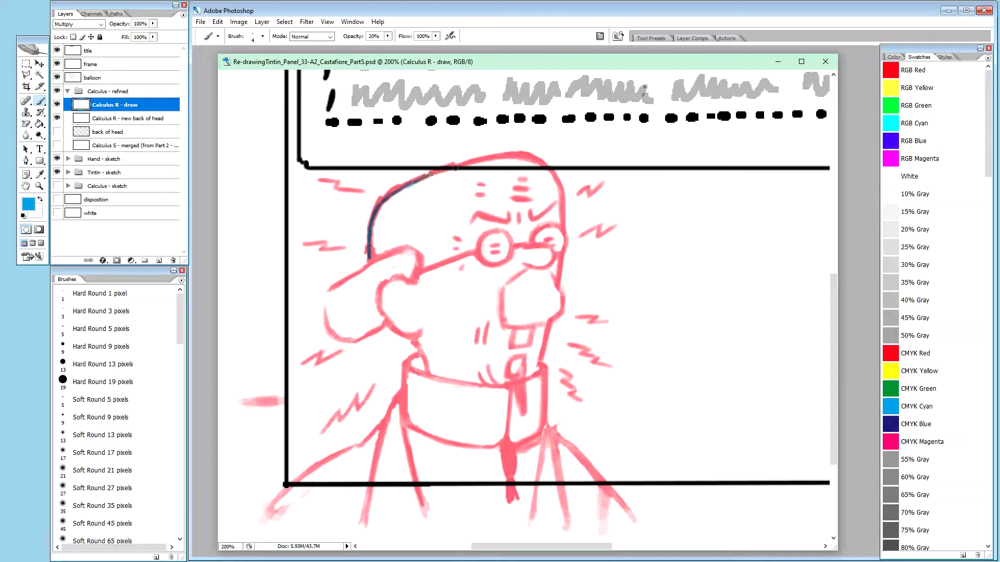
{"action": "left_click_drag", "start_coordinate": [428, 176], "coordinate": [523, 156]}
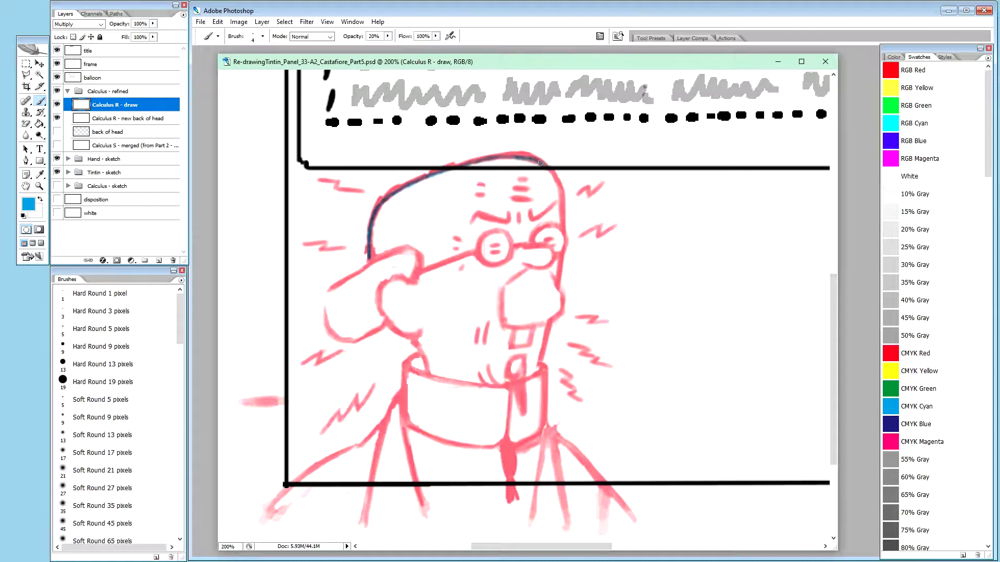
Step: Trace the forehead, the cheek edge beside the nose, and the chin line down to the collar in cyan
{"action": "left_click_drag", "start_coordinate": [550, 169], "coordinate": [553, 175]}
{"action": "left_click_drag", "start_coordinate": [553, 175], "coordinate": [555, 179]}
{"action": "left_click_drag", "start_coordinate": [554, 177], "coordinate": [562, 222]}
{"action": "mouse_move", "coordinate": [557, 259]}
{"action": "left_mouse_down"}
{"action": "mouse_move", "coordinate": [555, 286]}
{"action": "mouse_move", "coordinate": [557, 270]}
{"action": "left_mouse_up"}
{"action": "left_click_drag", "start_coordinate": [561, 257], "coordinate": [555, 289]}
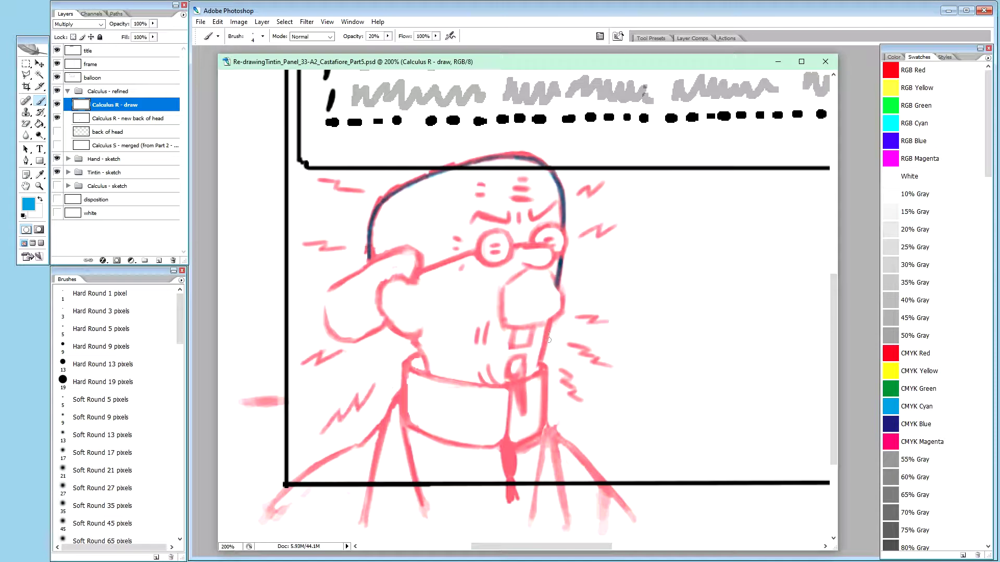
{"action": "mouse_move", "coordinate": [547, 337]}
{"action": "left_mouse_down"}
{"action": "mouse_move", "coordinate": [547, 324]}
{"action": "mouse_move", "coordinate": [536, 371]}
{"action": "left_mouse_up"}
Step: Reinforce the cyan outline along the top of the head and around the forehead at 20% brush opacity
{"action": "key", "text": "x"}
{"action": "key", "text": "0"}
{"action": "key", "text": "x"}
{"action": "key", "text": "2"}
{"action": "left_click_drag", "start_coordinate": [411, 186], "coordinate": [449, 171]}
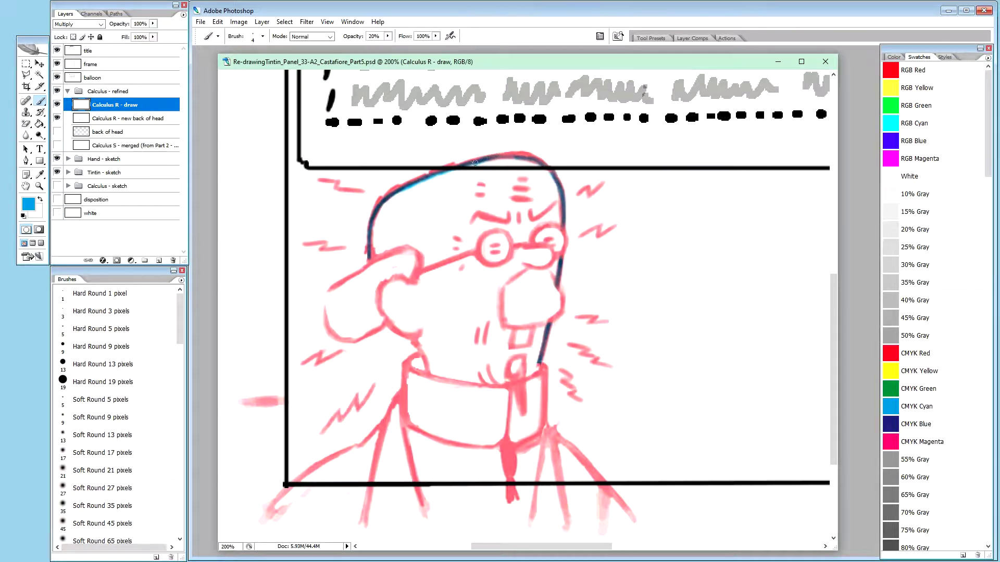
{"action": "left_click_drag", "start_coordinate": [468, 164], "coordinate": [488, 162]}
{"action": "left_click_drag", "start_coordinate": [522, 155], "coordinate": [540, 161]}
{"action": "left_click_drag", "start_coordinate": [542, 167], "coordinate": [548, 168]}
{"action": "left_click_drag", "start_coordinate": [560, 199], "coordinate": [558, 191]}
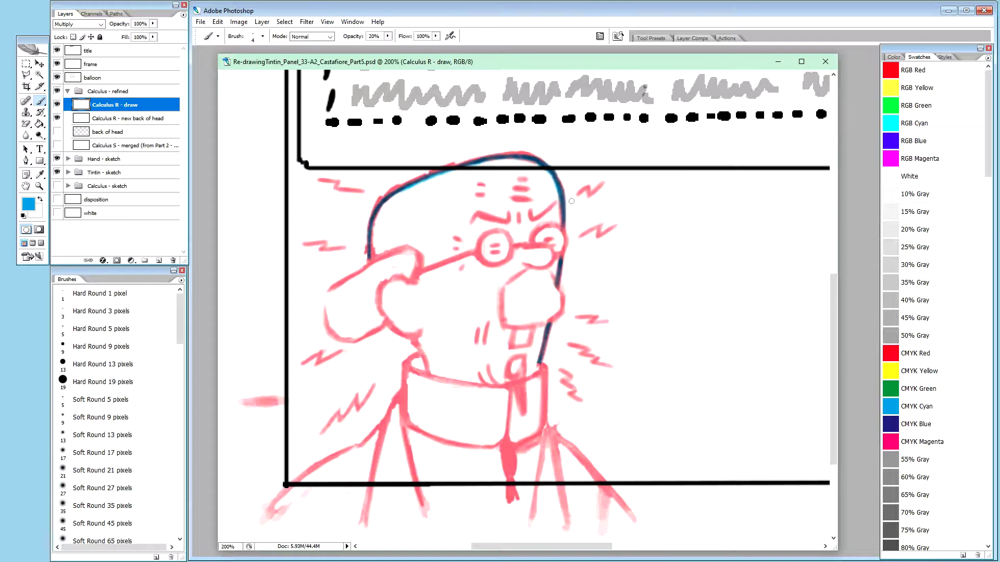
Step: Trim the outside edge of the forehead outline with white at 100% opacity, hide the balloon layer, and restore cyan at 20%
{"action": "key", "text": "x"}
{"action": "key", "text": "0"}
{"action": "left_click_drag", "start_coordinate": [568, 190], "coordinate": [566, 188]}
{"action": "left_click_drag", "start_coordinate": [568, 209], "coordinate": [567, 210]}
{"action": "key", "text": "x"}
{"action": "key", "text": "2"}
{"action": "key", "text": "x"}
{"action": "key", "text": "0"}
{"action": "left_click", "coordinate": [57, 78]}
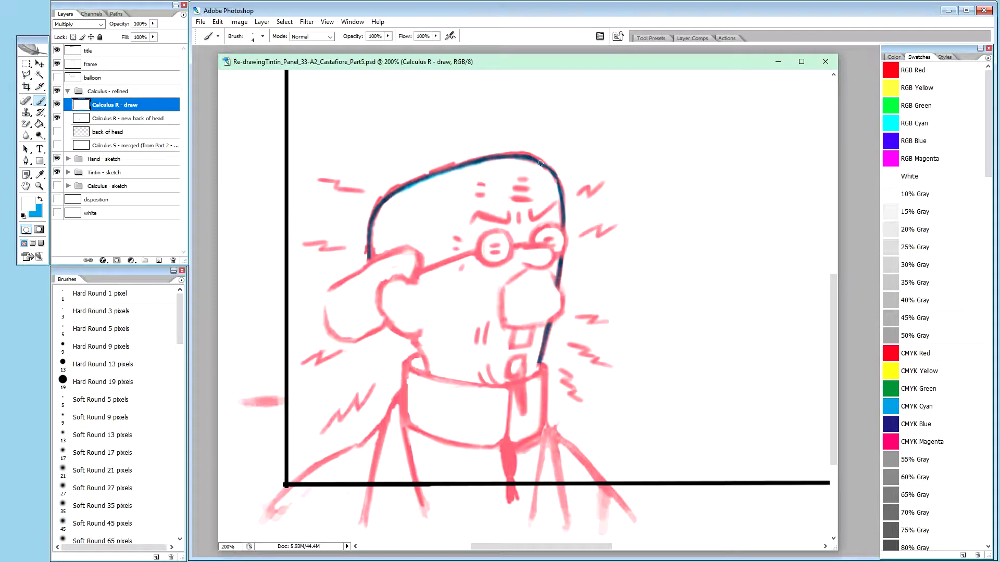
{"action": "key", "text": "x"}
{"action": "key", "text": "2"}
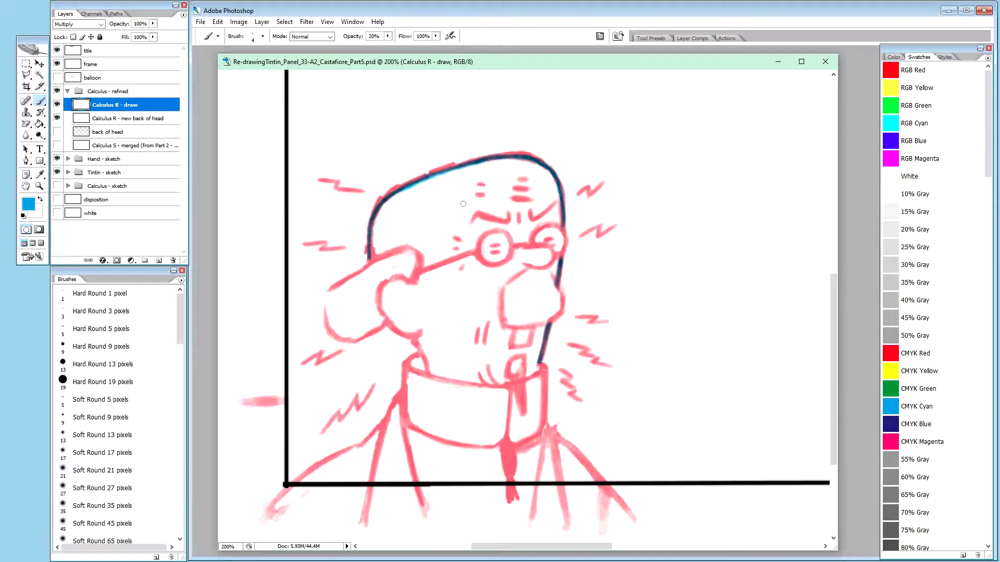
Step: Check the outline without the pink sketch, reshape the lower back of the head, and show the balloon layer again
{"action": "left_click", "coordinate": [57, 119]}
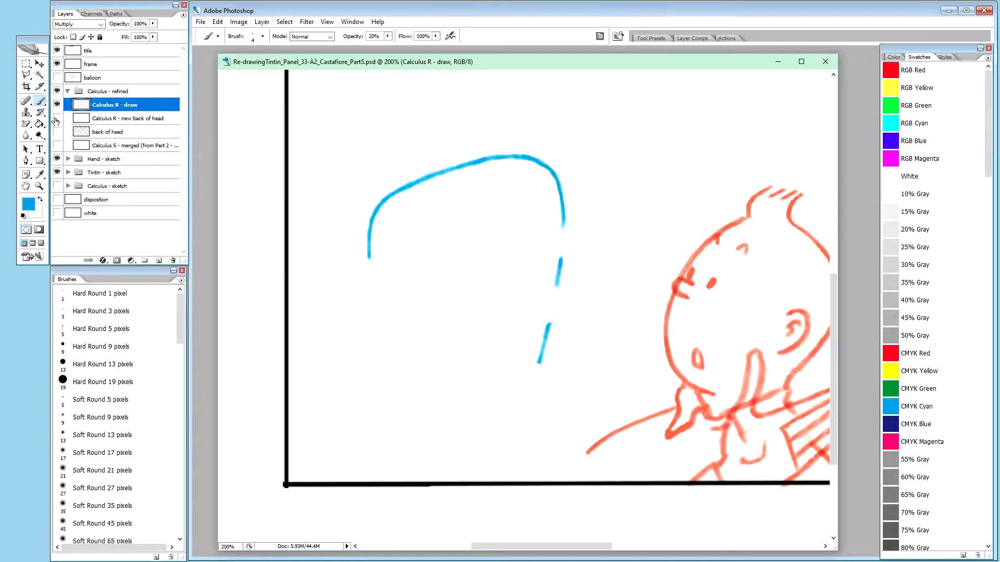
{"action": "left_click", "coordinate": [57, 118]}
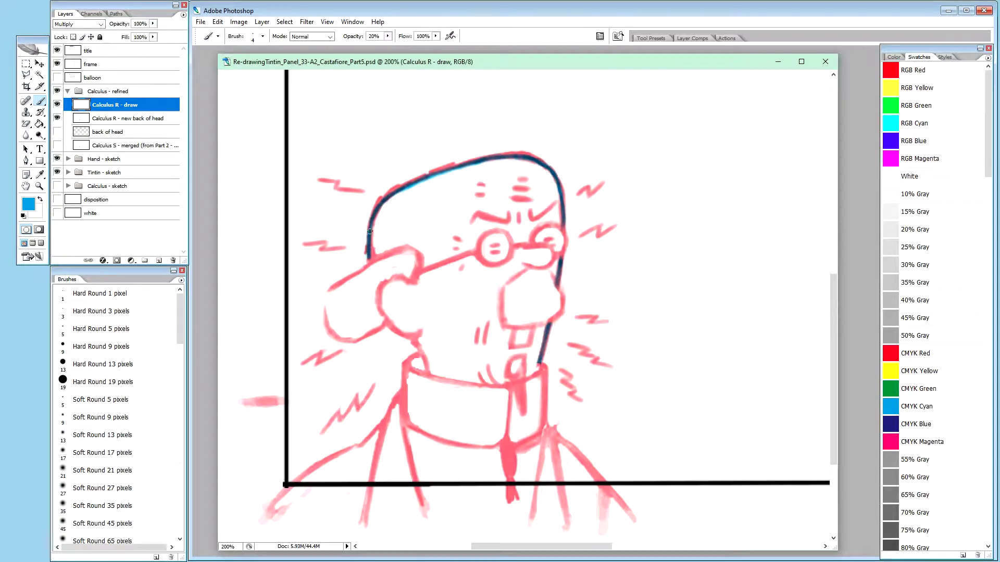
{"action": "mouse_move", "coordinate": [369, 247]}
{"action": "left_mouse_down"}
{"action": "mouse_move", "coordinate": [366, 263]}
{"action": "mouse_move", "coordinate": [366, 239]}
{"action": "left_mouse_up"}
{"action": "key", "text": "x"}
{"action": "mouse_move", "coordinate": [374, 238]}
{"action": "left_mouse_down"}
{"action": "mouse_move", "coordinate": [372, 266]}
{"action": "mouse_move", "coordinate": [375, 228]}
{"action": "left_mouse_up"}
{"action": "key", "text": "0"}
{"action": "left_click", "coordinate": [57, 78]}
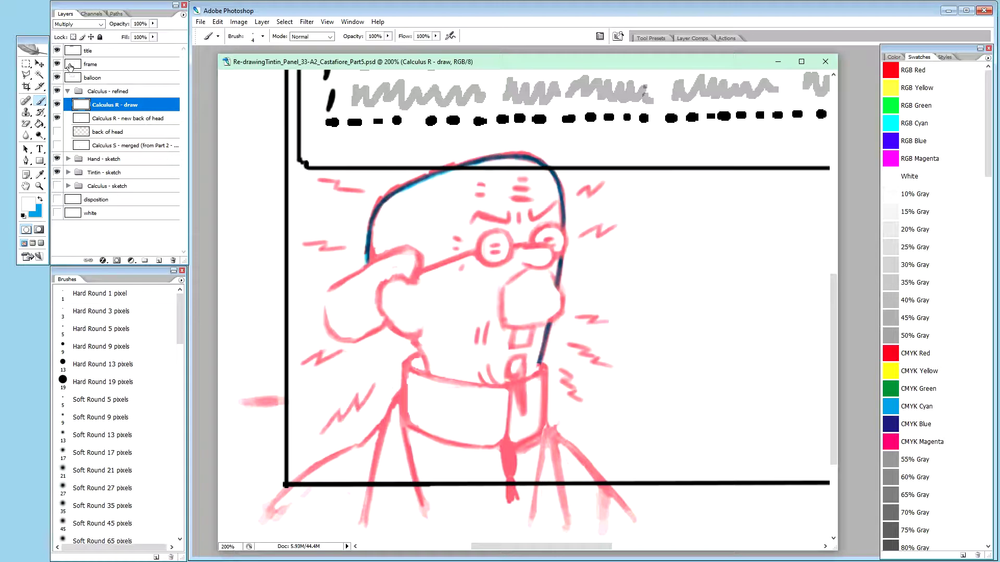
Step: Duplicate the balloon layer, hide the original, and rename the copy "balloon - del fg-covered"
{"action": "left_click", "coordinate": [94, 79]}
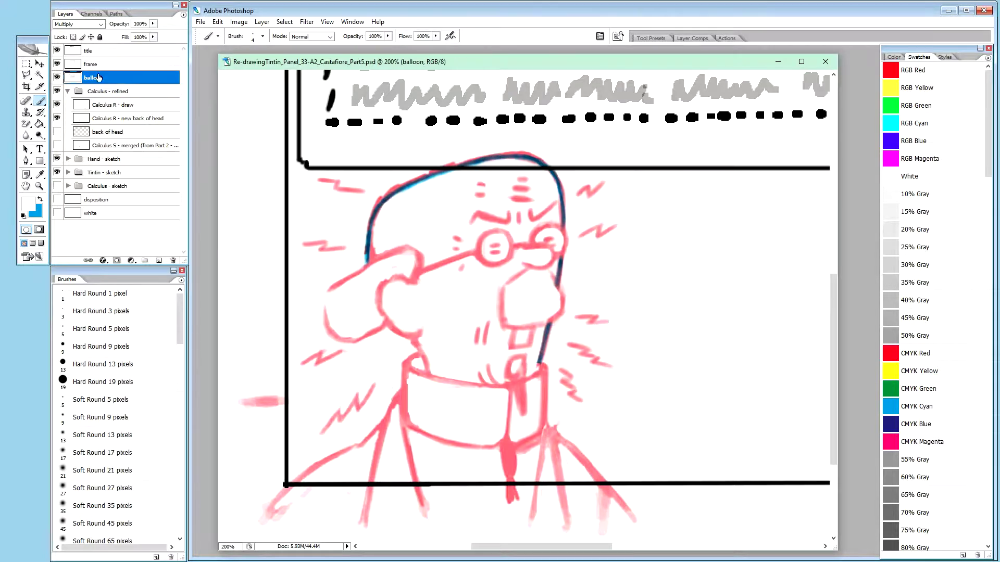
{"action": "left_click_drag", "start_coordinate": [96, 79], "coordinate": [100, 78]}
{"action": "left_click", "coordinate": [57, 91]}
{"action": "double_click", "coordinate": [109, 80]}
{"action": "double_click", "coordinate": [108, 77]}
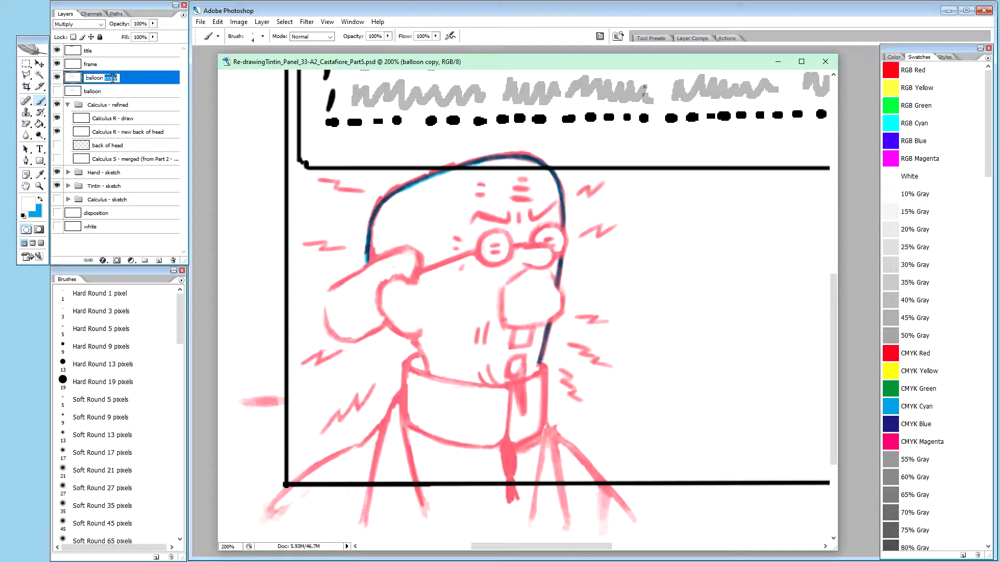
{"action": "key", "text": "BackSpace"}
{"action": "key", "text": "BackSpace"}
{"action": "type", "text": "del fg-covered"}
{"action": "key", "text": "Return"}
Step: On the balloon copy, paint out the lower balloon line in white where it crosses Calculus's head, using the Pencil tool
{"action": "key", "text": "e"}
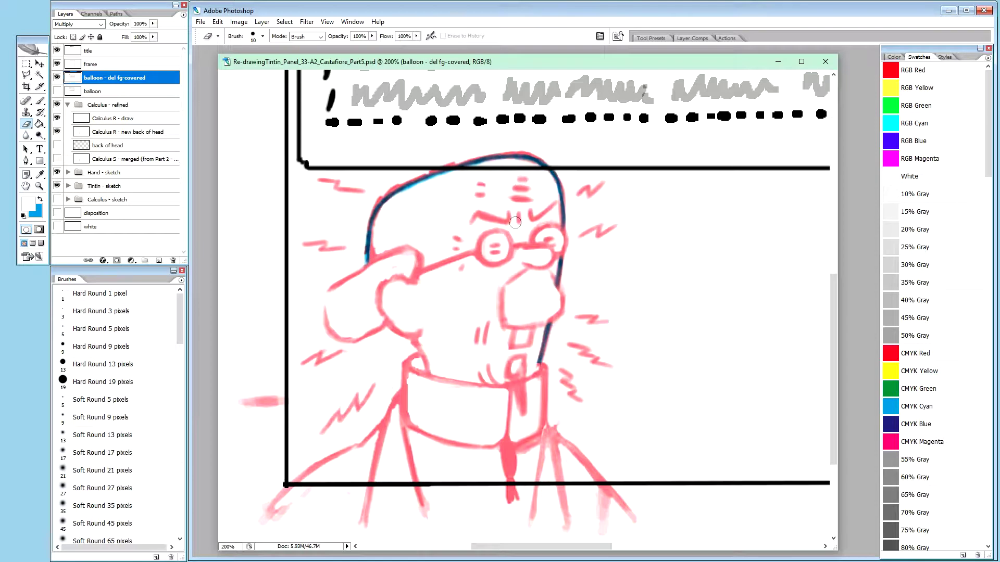
{"action": "key", "text": "b"}
{"action": "key", "text": "x"}
{"action": "left_click", "coordinate": [486, 168]}
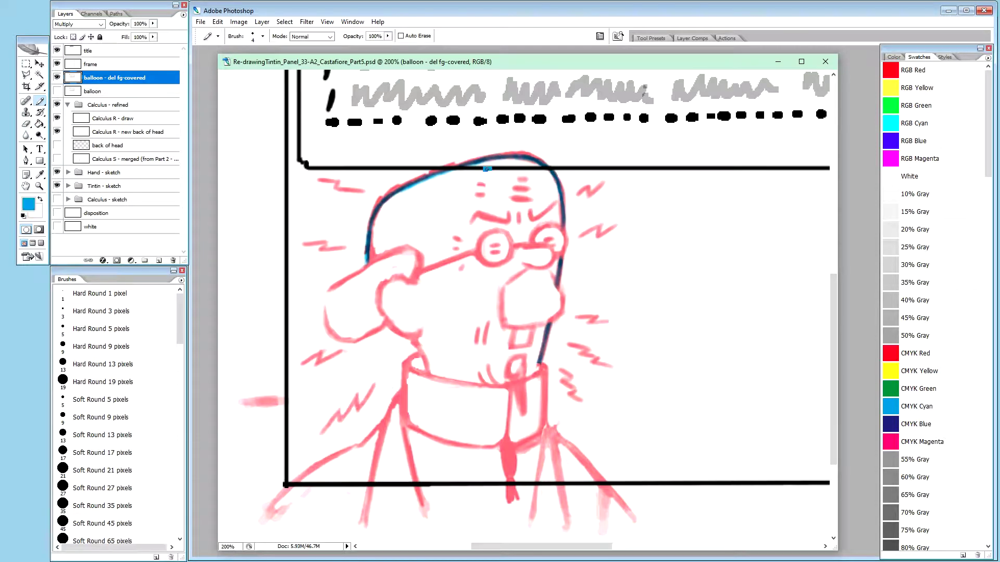
{"action": "key", "text": "d"}
{"action": "key", "text": "x"}
{"action": "mouse_move", "coordinate": [483, 168]}
{"action": "left_mouse_down"}
{"action": "mouse_move", "coordinate": [497, 168]}
{"action": "mouse_move", "coordinate": [457, 171]}
{"action": "mouse_move", "coordinate": [501, 167]}
{"action": "left_mouse_up"}
{"action": "left_click_drag", "start_coordinate": [506, 169], "coordinate": [517, 165]}
{"action": "left_click_drag", "start_coordinate": [523, 164], "coordinate": [542, 170]}
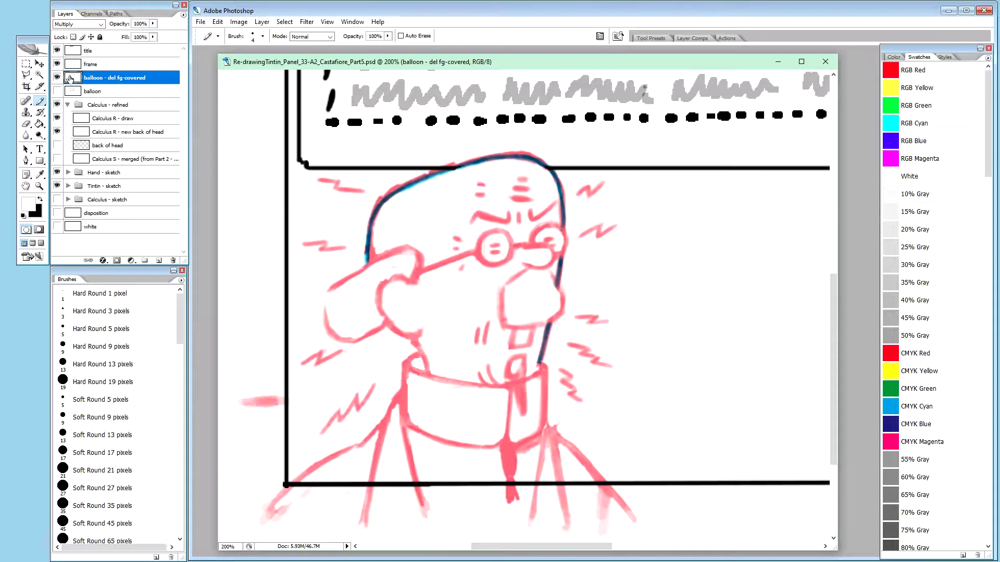
Step: Compare the edited balloon copy with the original balloon layer by toggling their visibility
{"action": "left_click", "coordinate": [57, 92]}
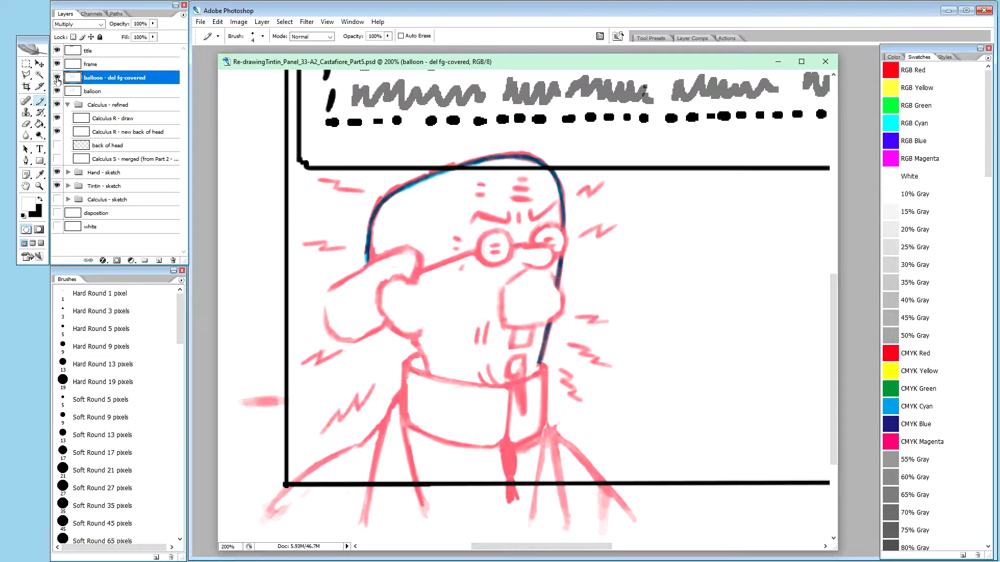
{"action": "left_click", "coordinate": [56, 78]}
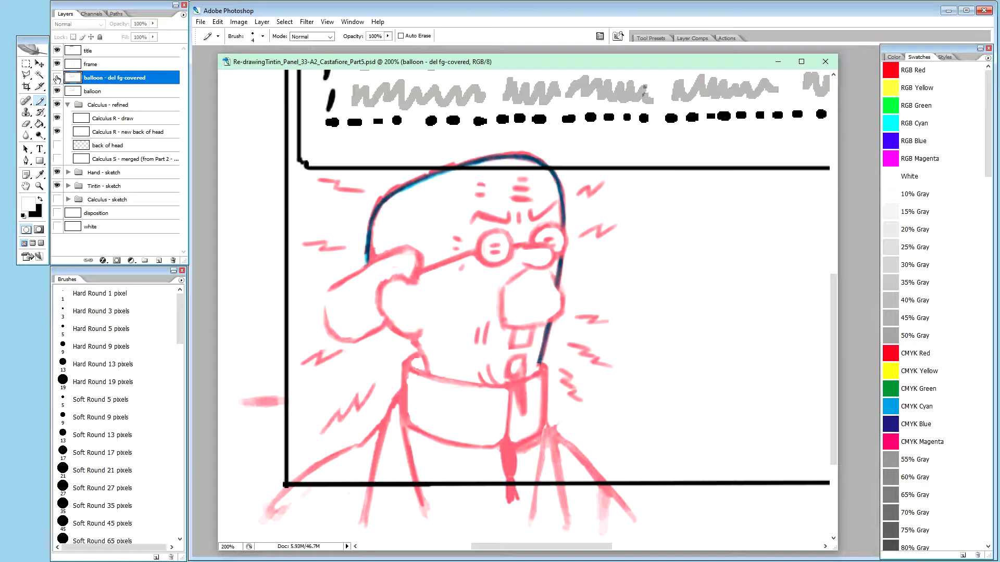
{"action": "left_click", "coordinate": [57, 78]}
{"action": "left_click", "coordinate": [57, 91]}
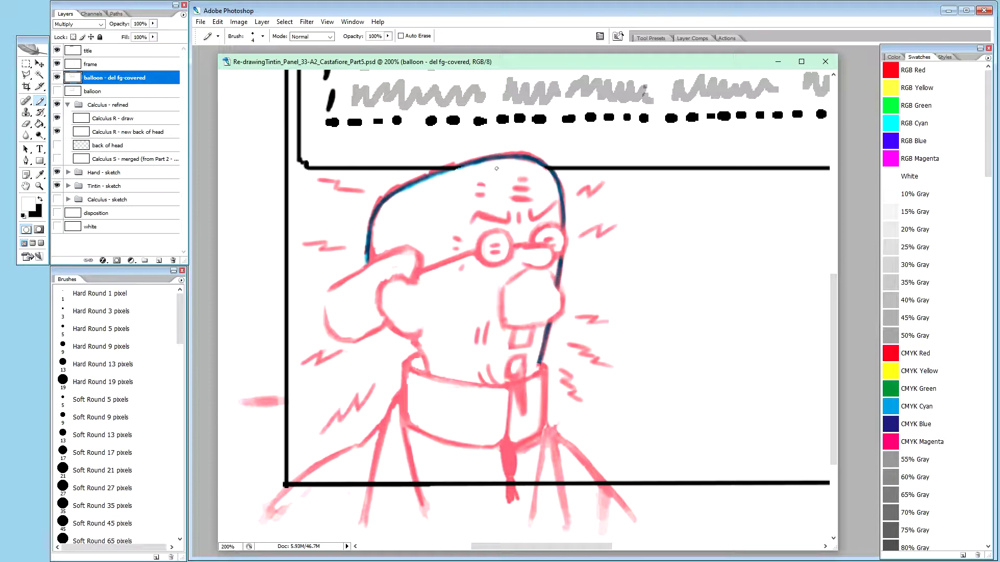
Step: Switch to the Brush tool with CMYK Cyan at 20% opacity and check the balloon copy in isolation
{"action": "key", "text": "shift+b"}
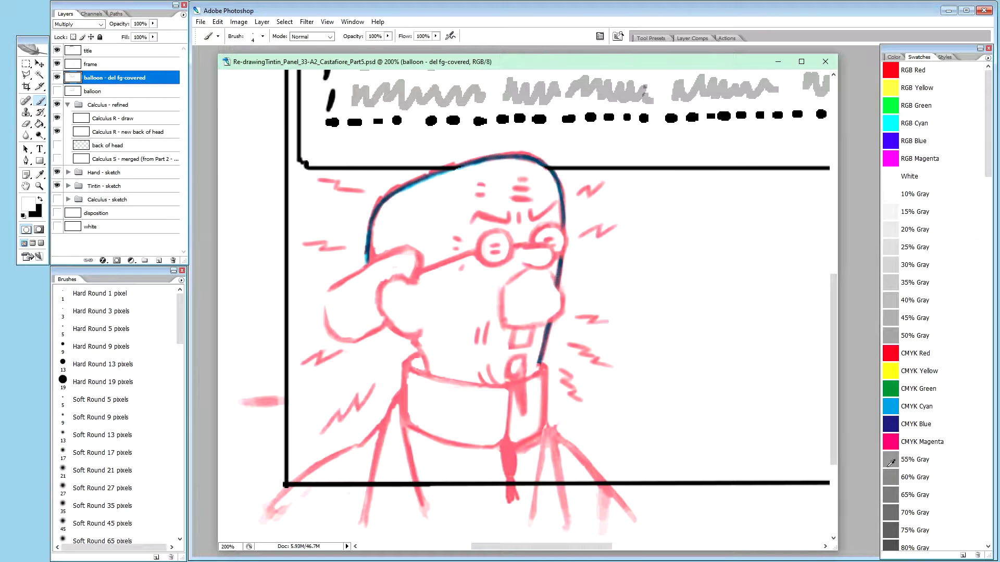
{"action": "left_click", "coordinate": [928, 409]}
{"action": "key", "text": "2"}
{"action": "left_click", "coordinate": [58, 78], "text": "alt"}
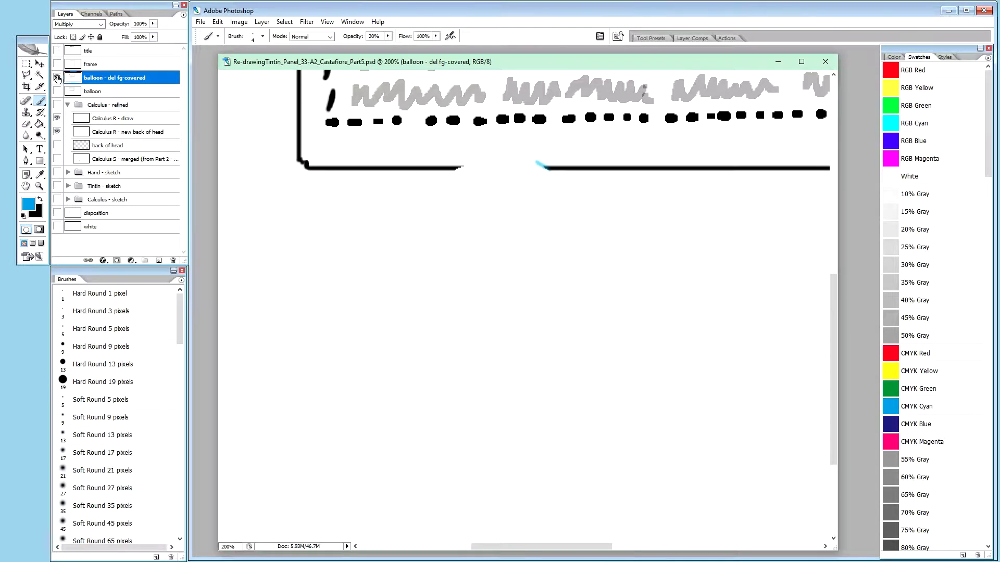
{"action": "left_click", "coordinate": [58, 78], "text": "alt"}
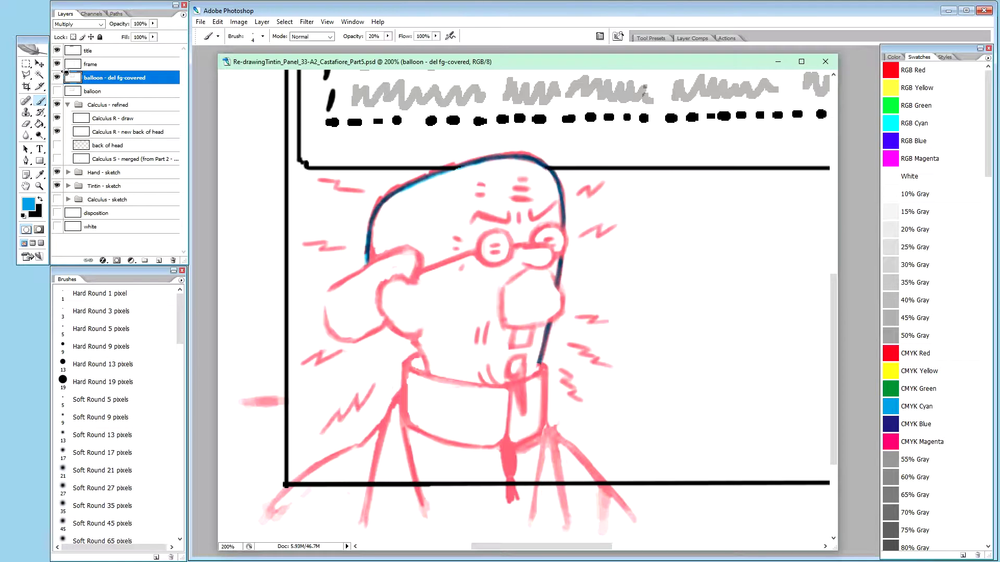
Step: Isolate the balloon copy and cover the stray cyan mark beside the gap in its lower line with white at 100% opacity
{"action": "left_click", "coordinate": [57, 78], "text": "alt"}
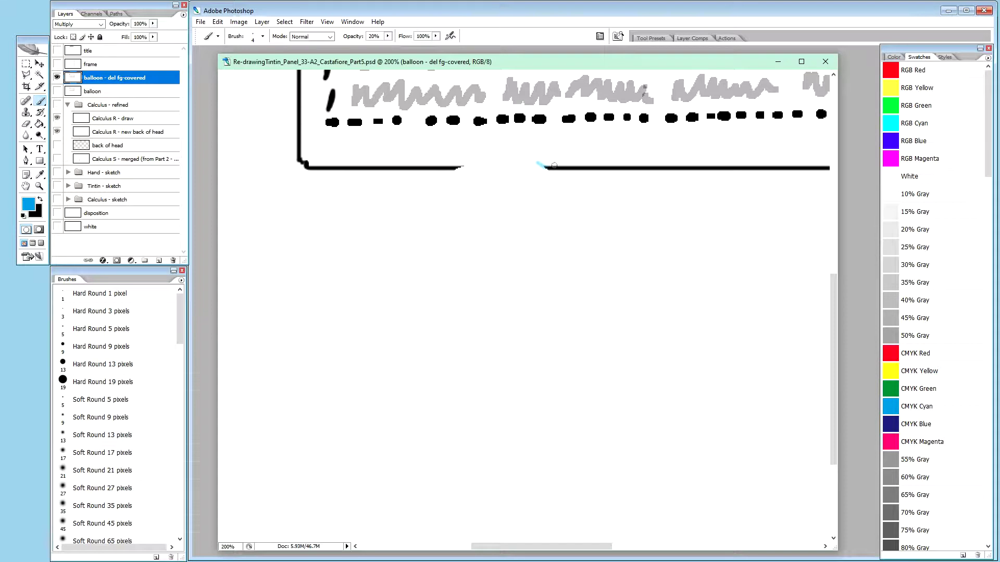
{"action": "key", "text": "x"}
{"action": "key", "text": "d"}
{"action": "key", "text": "x"}
{"action": "key", "text": "0"}
{"action": "left_click", "coordinate": [544, 167]}
{"action": "left_click", "coordinate": [57, 78], "text": "alt"}
Step: On the "Calculus R - draw" layer, thicken the inside of the forehead curve in CMYK Cyan at 20% opacity
{"action": "left_click", "coordinate": [126, 124]}
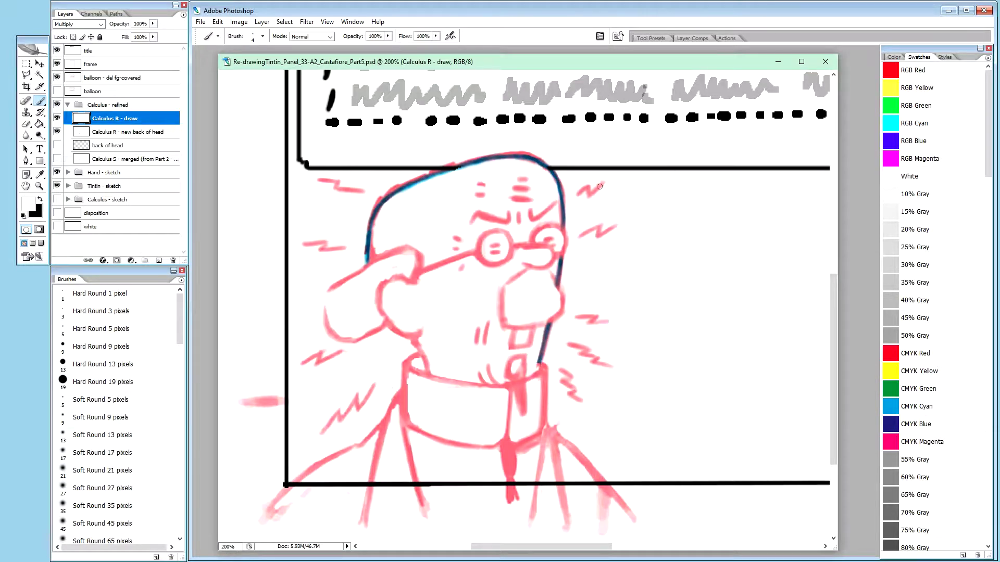
{"action": "left_click", "coordinate": [935, 408]}
{"action": "key", "text": "2"}
{"action": "left_click", "coordinate": [58, 133]}
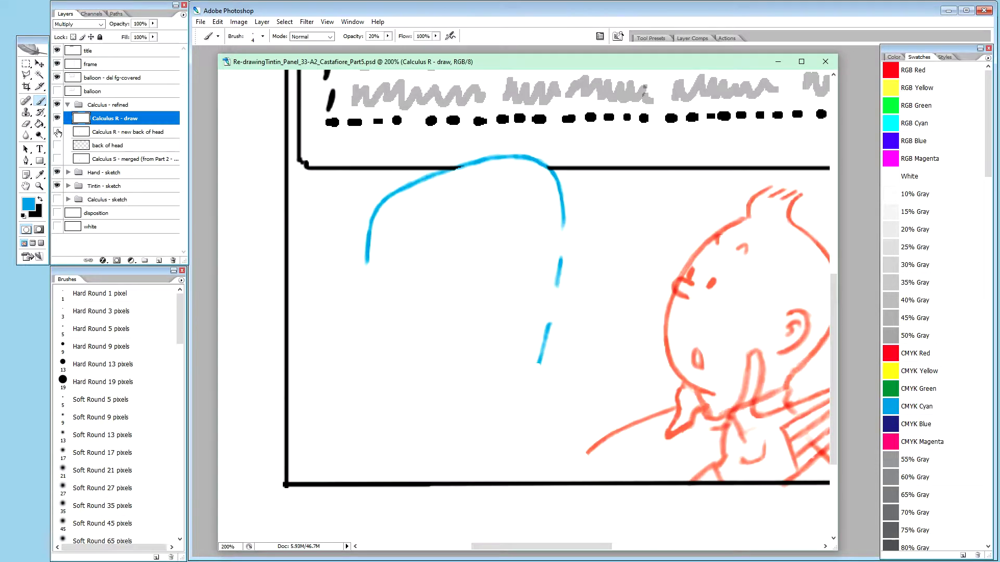
{"action": "left_click", "coordinate": [57, 133]}
{"action": "left_click", "coordinate": [58, 133]}
{"action": "left_click", "coordinate": [57, 132]}
{"action": "left_click", "coordinate": [58, 132]}
{"action": "left_click", "coordinate": [58, 132]}
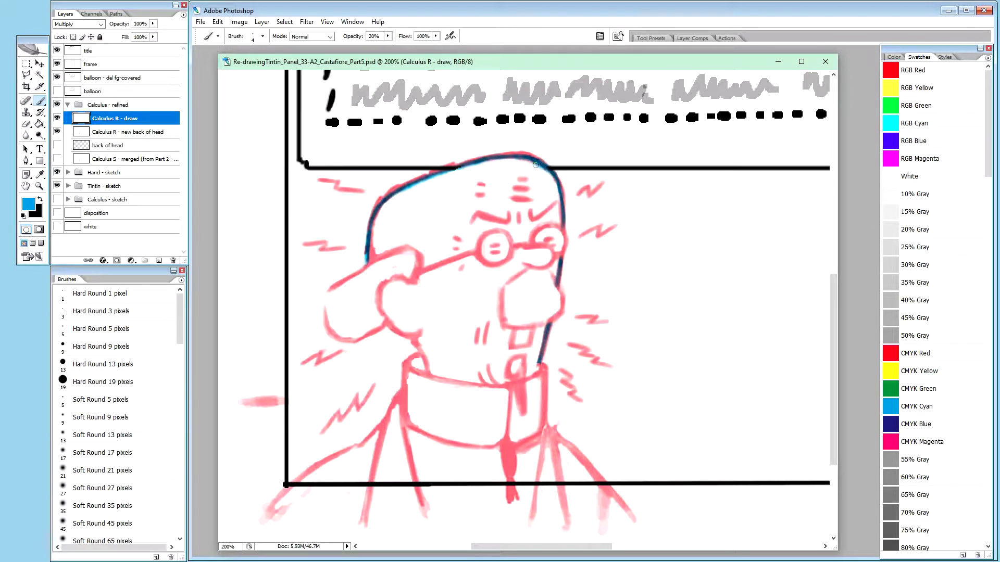
{"action": "mouse_move", "coordinate": [533, 165]}
{"action": "left_mouse_down"}
{"action": "mouse_move", "coordinate": [560, 190]}
{"action": "mouse_move", "coordinate": [551, 168]}
{"action": "mouse_move", "coordinate": [563, 206]}
{"action": "mouse_move", "coordinate": [553, 175]}
{"action": "left_mouse_up"}
{"action": "mouse_move", "coordinate": [530, 161]}
{"action": "left_mouse_down"}
{"action": "mouse_move", "coordinate": [539, 172]}
{"action": "mouse_move", "coordinate": [521, 157]}
{"action": "left_mouse_up"}
Step: Set the foreground colour to ffffff and paint out the black dot on the forehead at 100% opacity
{"action": "key", "text": "x"}
{"action": "key", "text": "0"}
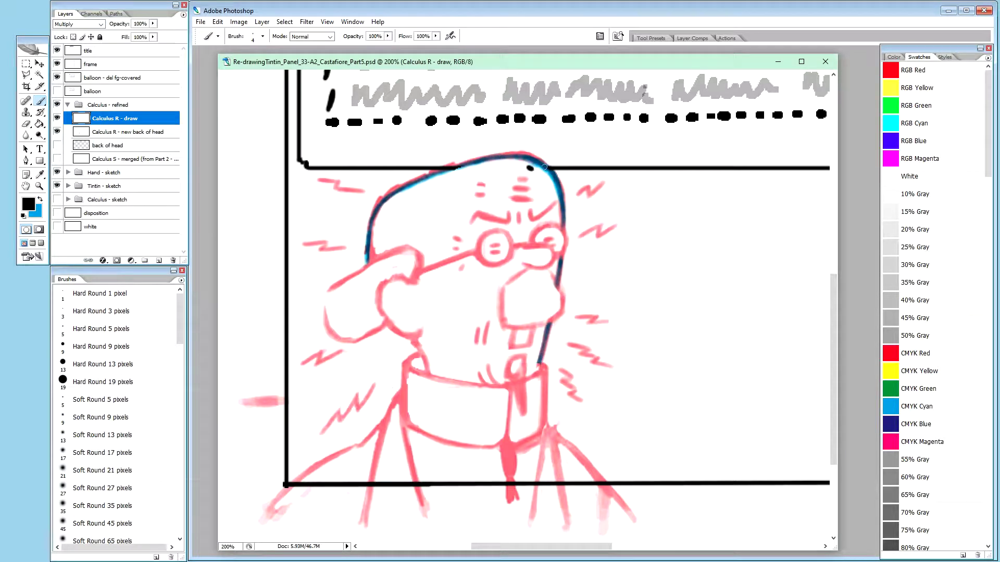
{"action": "left_click", "coordinate": [29, 205]}
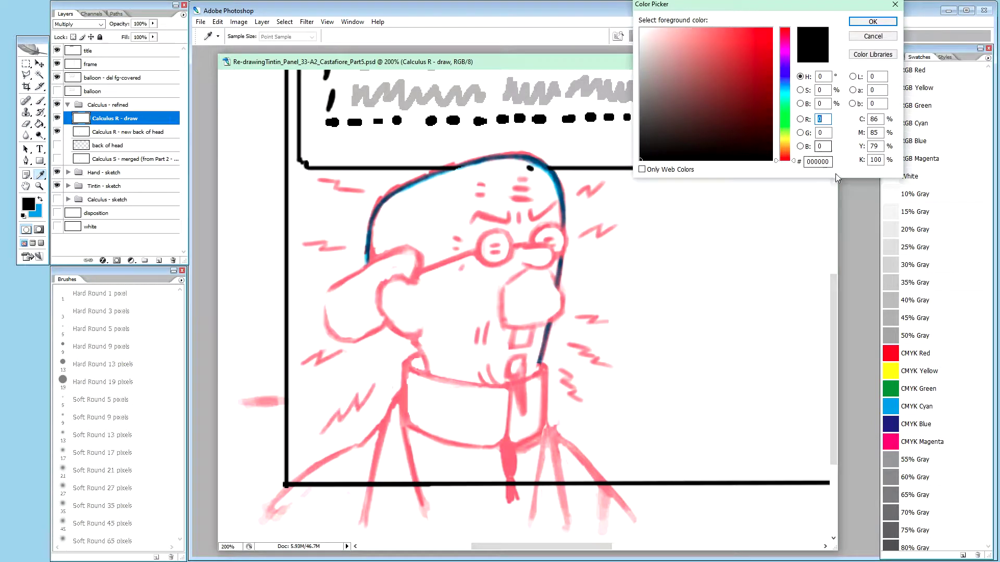
{"action": "left_click", "coordinate": [822, 162]}
{"action": "type", "text": "ffffff"}
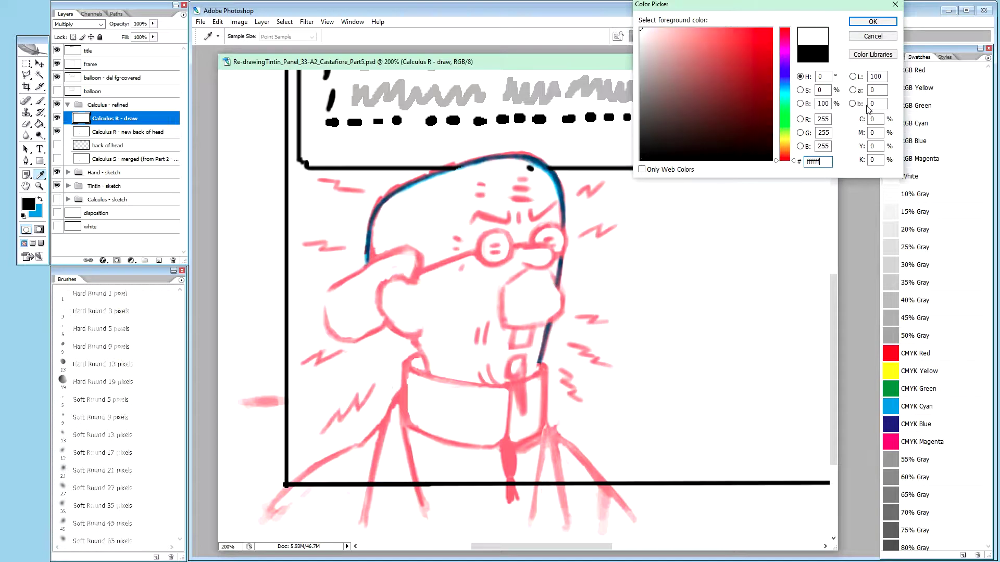
{"action": "left_click", "coordinate": [873, 22]}
{"action": "key", "text": "b"}
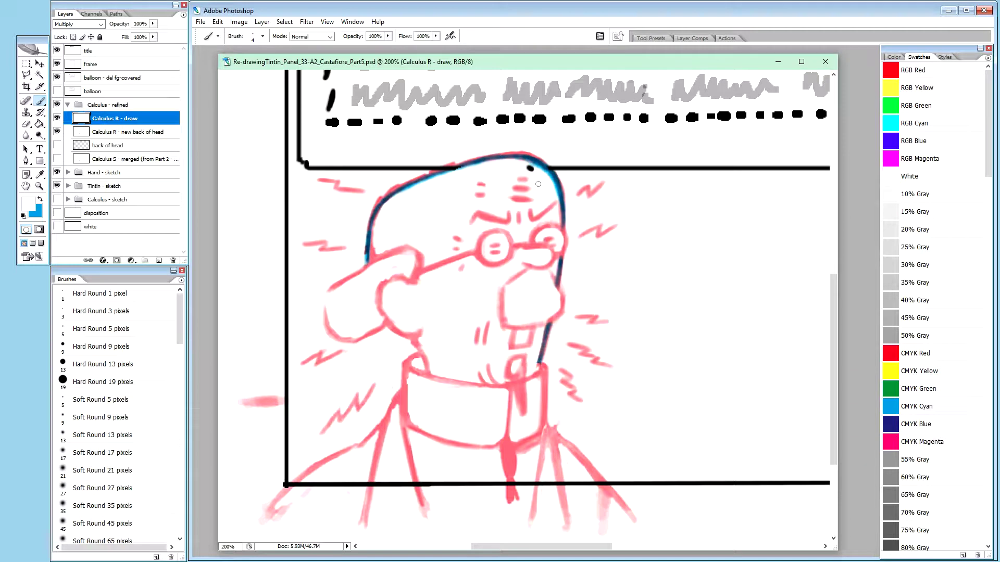
{"action": "left_click_drag", "start_coordinate": [530, 167], "coordinate": [527, 164]}
Step: Hide the "Calculus R - new back of head" layer and return to the cyan brush at 20% opacity
{"action": "left_click", "coordinate": [57, 132]}
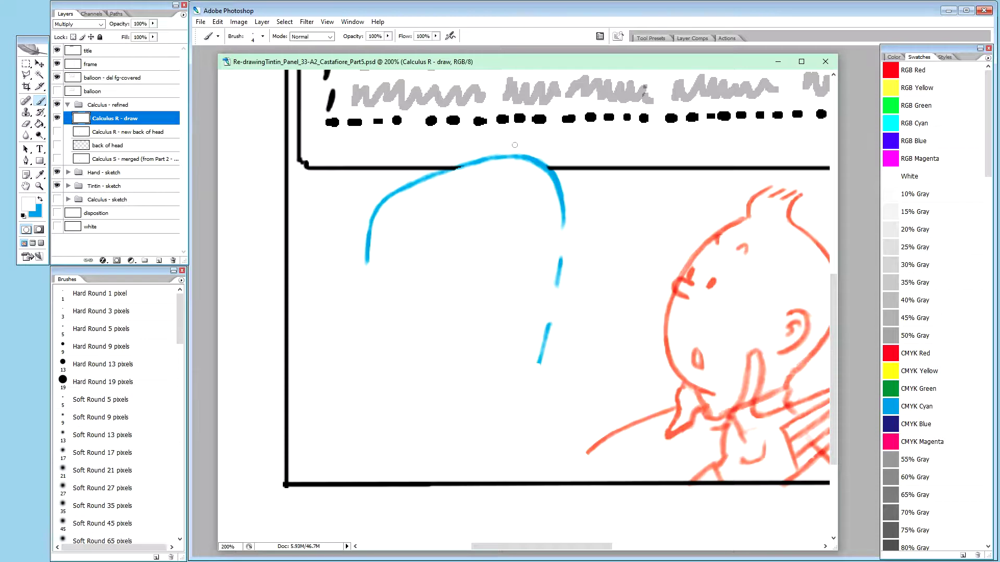
{"action": "key", "text": "x"}
{"action": "key", "text": "2"}
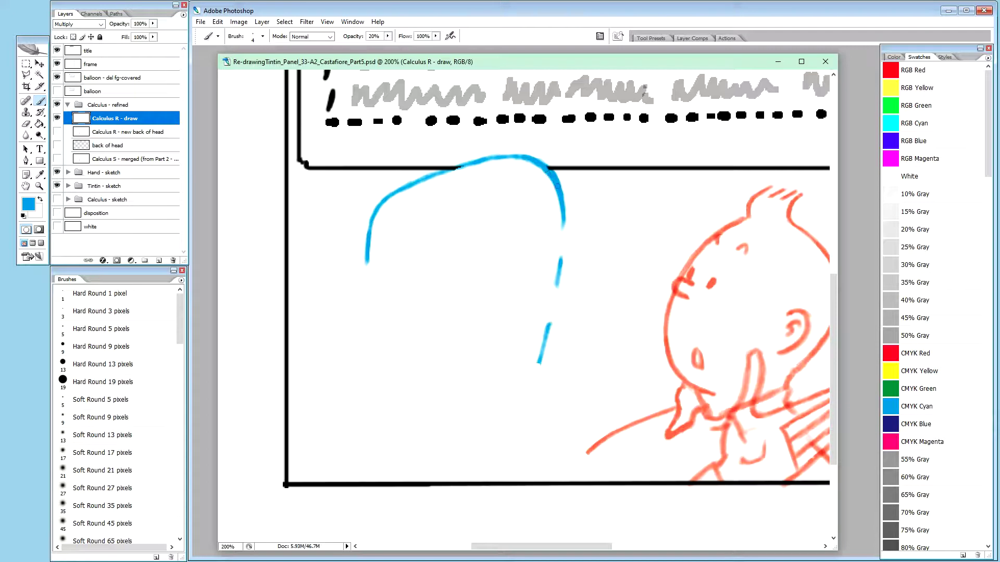
Step: Refine the inside of the forehead curve on the "Calculus R - draw" layer, alternating cyan at 20% opacity with white
{"action": "left_click_drag", "start_coordinate": [556, 189], "coordinate": [543, 165]}
{"action": "key", "text": "x"}
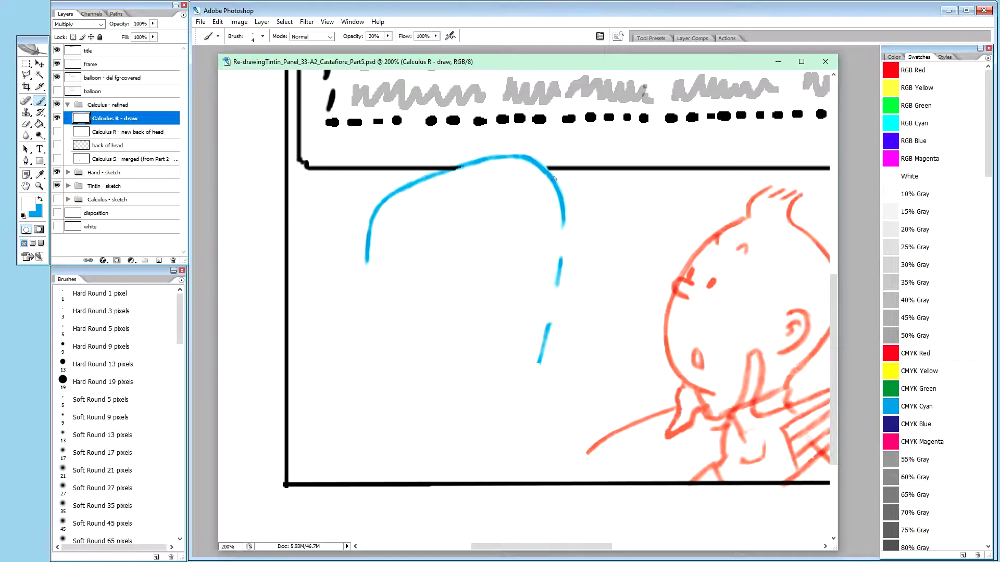
{"action": "key", "text": "0"}
{"action": "key", "text": "x"}
{"action": "key", "text": "2"}
Step: Trim the outer edge of the head's crown in white at 100% opacity and reshape the lower end of the back-of-head line
{"action": "key", "text": "x"}
{"action": "key", "text": "0"}
{"action": "left_click_drag", "start_coordinate": [489, 154], "coordinate": [522, 153]}
{"action": "left_click_drag", "start_coordinate": [519, 152], "coordinate": [522, 154]}
{"action": "left_click_drag", "start_coordinate": [368, 235], "coordinate": [367, 242]}
{"action": "key", "text": "x"}
{"action": "key", "text": "2"}
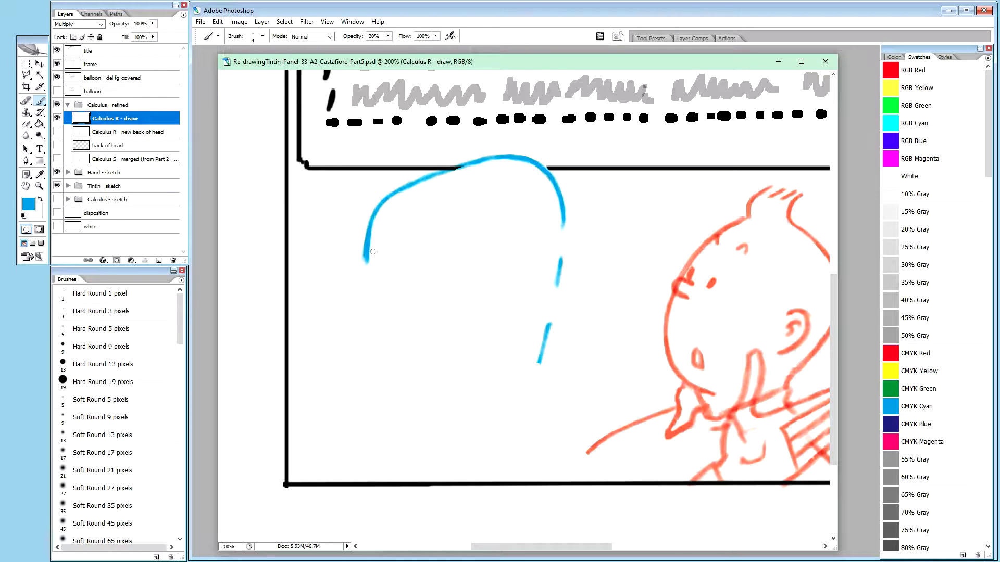
{"action": "key", "text": "x"}
{"action": "key", "text": "0"}
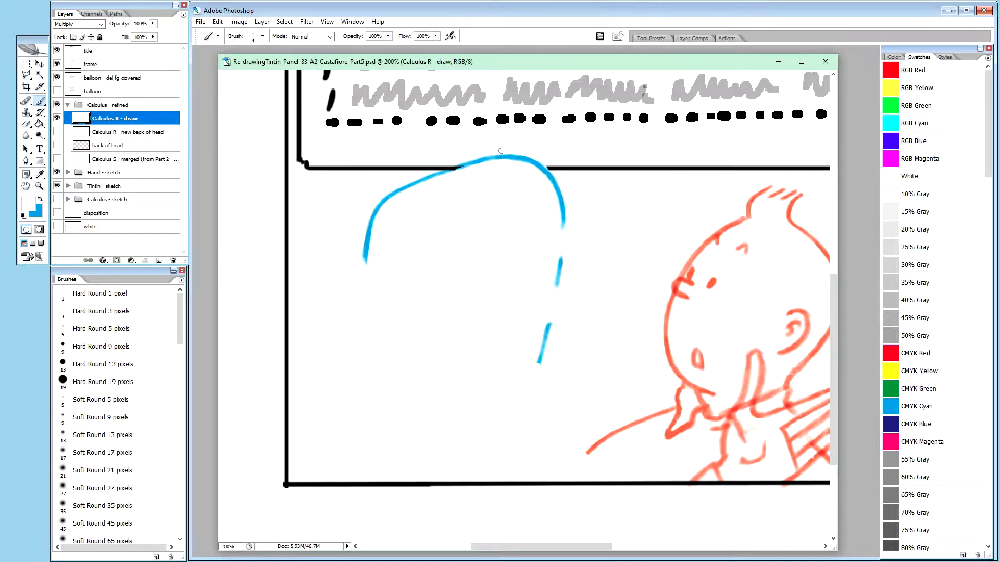
Step: Thicken the line along the crown and the inside of the forehead curve in cyan at 20% opacity
{"action": "key", "text": "x"}
{"action": "key", "text": "2"}
{"action": "left_click_drag", "start_coordinate": [494, 155], "coordinate": [507, 156]}
{"action": "left_click_drag", "start_coordinate": [496, 156], "coordinate": [503, 155]}
{"action": "left_click_drag", "start_coordinate": [518, 155], "coordinate": [531, 160]}
{"action": "left_click_drag", "start_coordinate": [538, 165], "coordinate": [547, 171]}
{"action": "left_click_drag", "start_coordinate": [534, 161], "coordinate": [548, 174]}
{"action": "left_click_drag", "start_coordinate": [548, 171], "coordinate": [548, 172]}
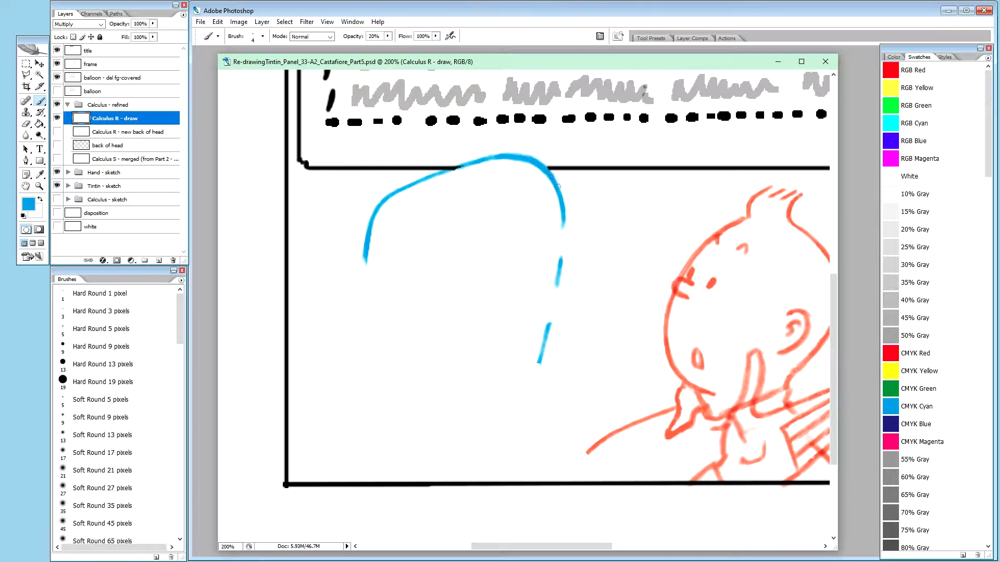
{"action": "left_click_drag", "start_coordinate": [555, 184], "coordinate": [556, 185]}
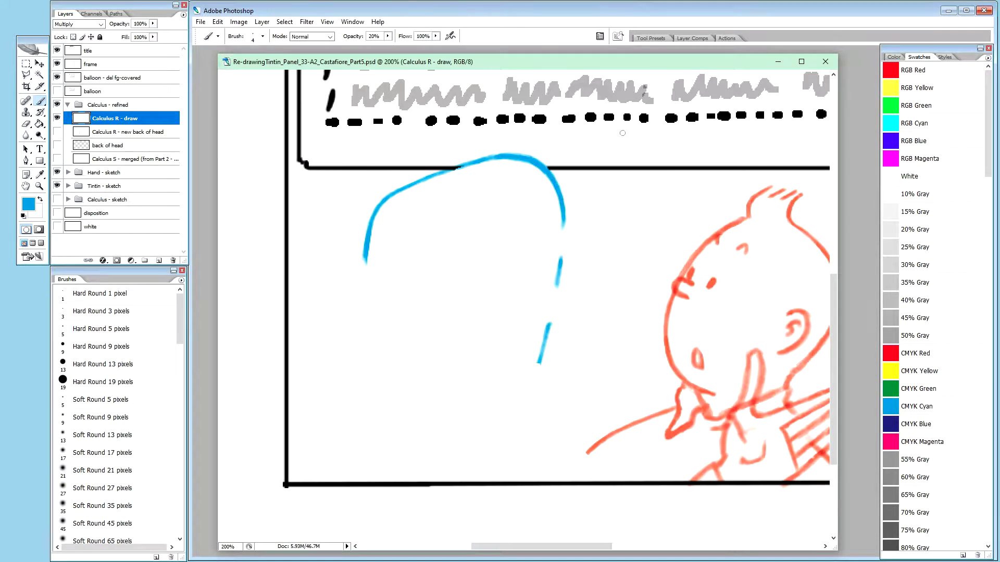
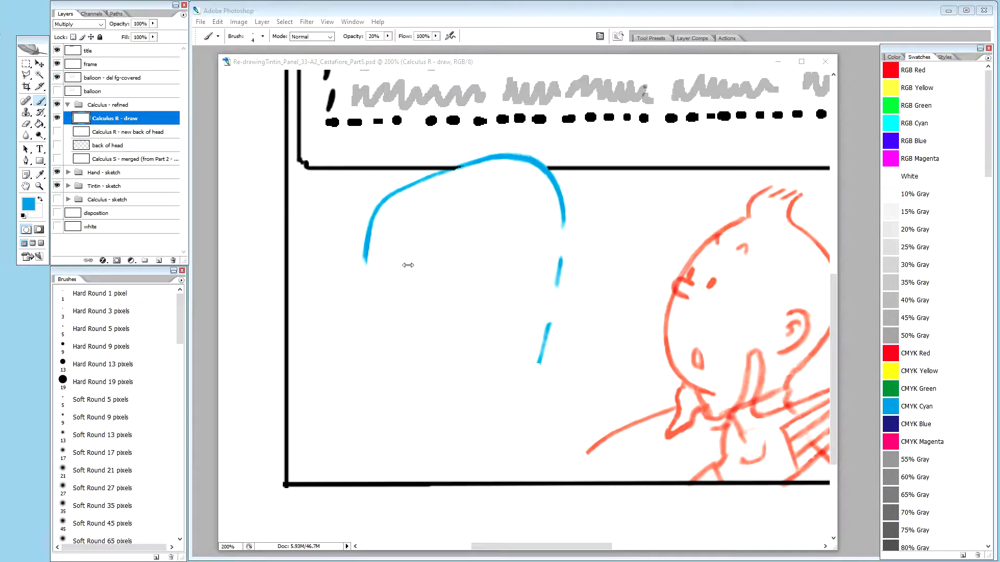
Step: Compare the cyan head outline with the pink sketch on the "Calculus R - new back of head" layer
{"action": "left_click", "coordinate": [608, 39]}
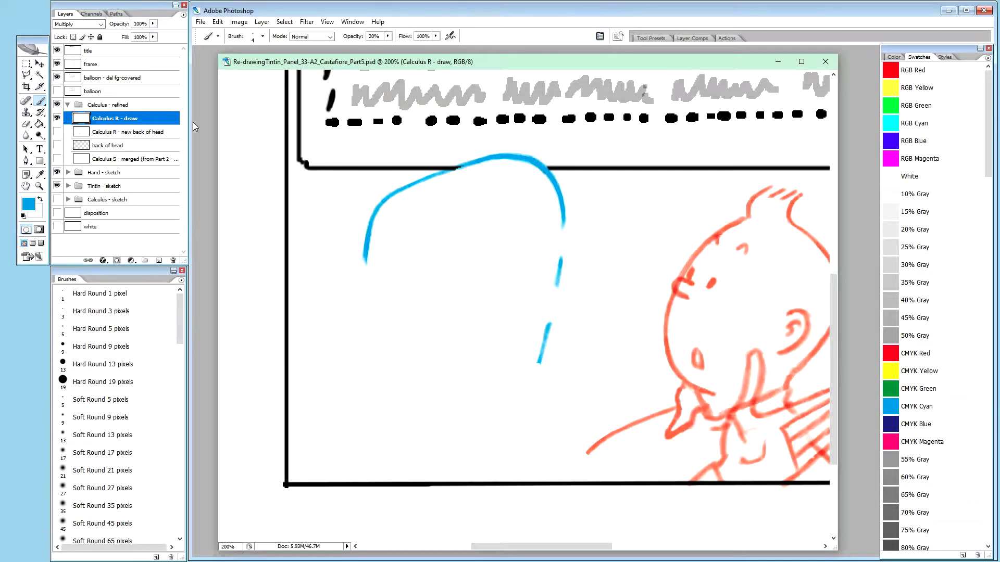
{"action": "left_click", "coordinate": [57, 132]}
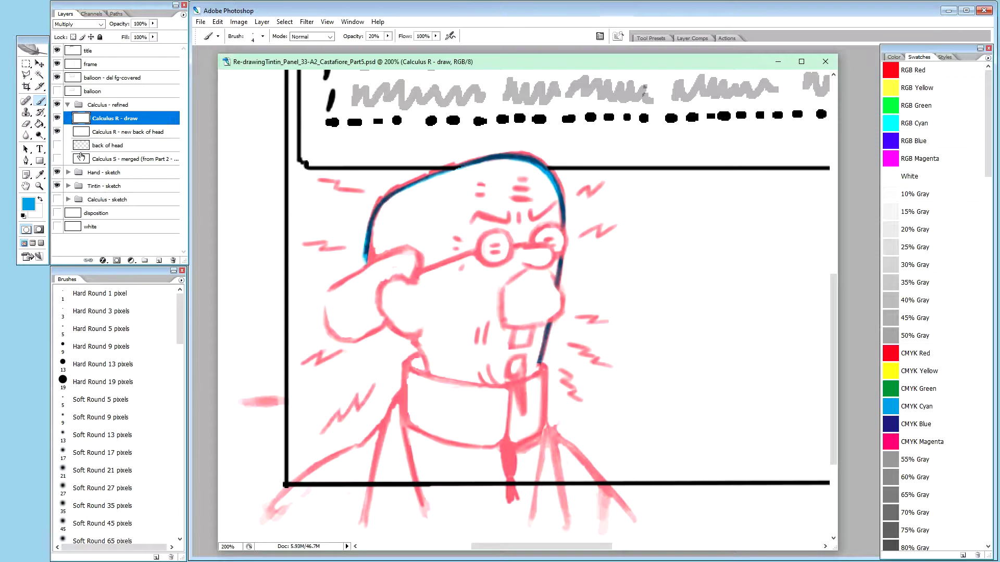
{"action": "left_click", "coordinate": [58, 132]}
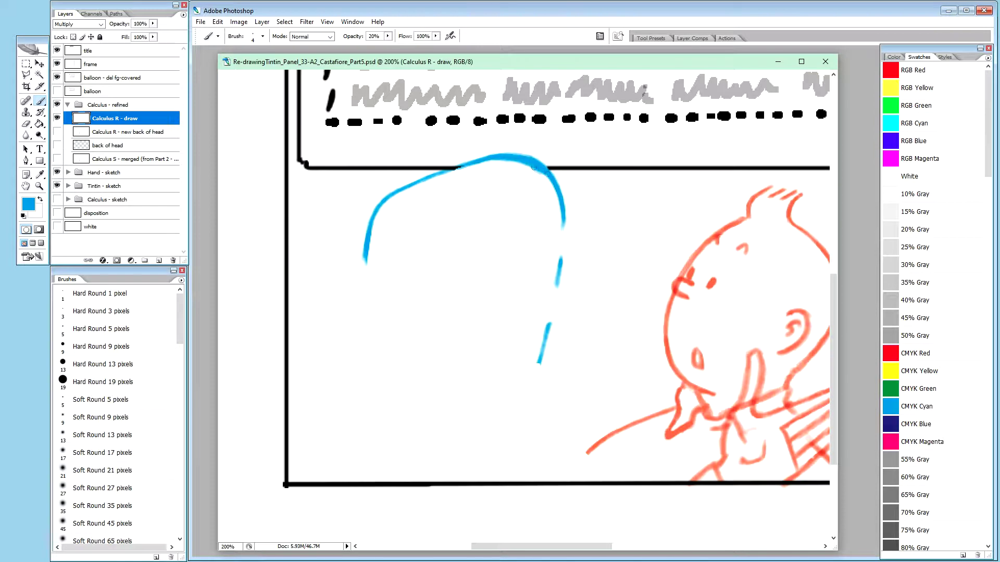
Step: Rework the inside of the forehead curve in cyan and white at 20% opacity and strengthen its lower end in cyan
{"action": "left_click_drag", "start_coordinate": [536, 170], "coordinate": [548, 175]}
{"action": "key", "text": "x"}
{"action": "left_click_drag", "start_coordinate": [527, 167], "coordinate": [547, 178]}
{"action": "key", "text": "x"}
{"action": "left_click_drag", "start_coordinate": [563, 218], "coordinate": [563, 226]}
{"action": "key", "text": "x"}
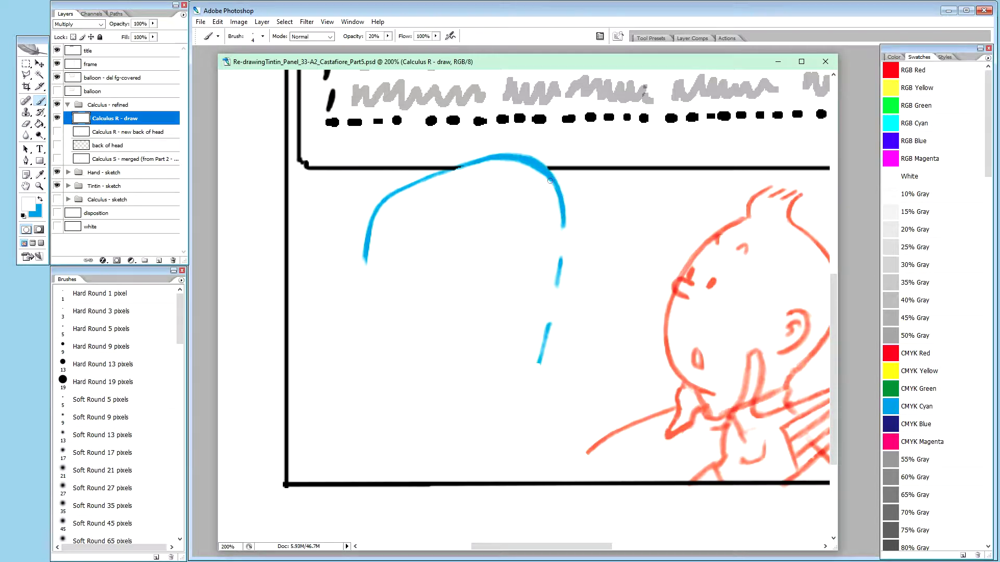
Step: Even out the line thickness from the crown into the forehead with alternating cyan and white touches at 20% opacity
{"action": "key", "text": "x"}
{"action": "key", "text": "x"}
{"action": "key", "text": "x"}
{"action": "key", "text": "x"}
{"action": "key", "text": "x"}
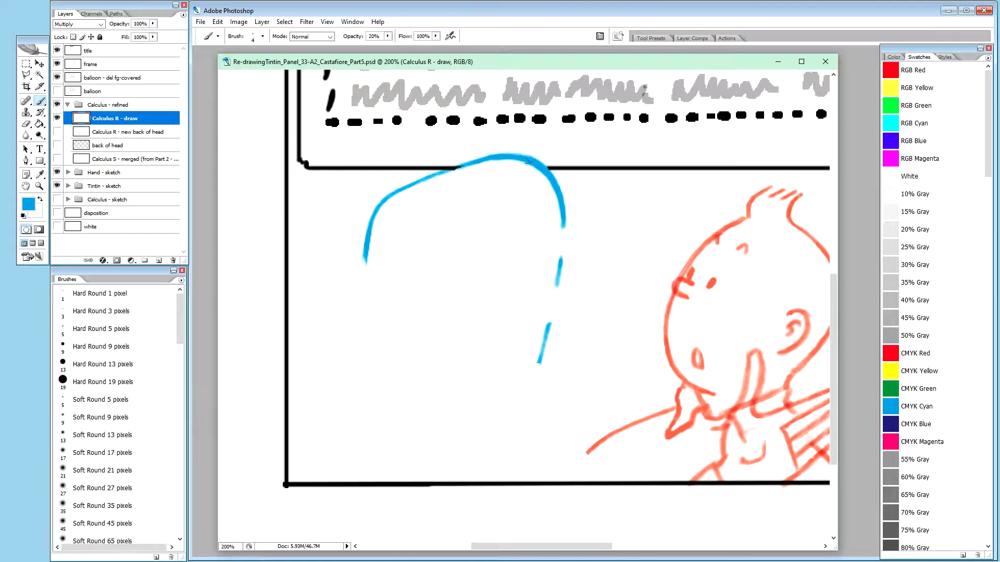
{"action": "key", "text": "x"}
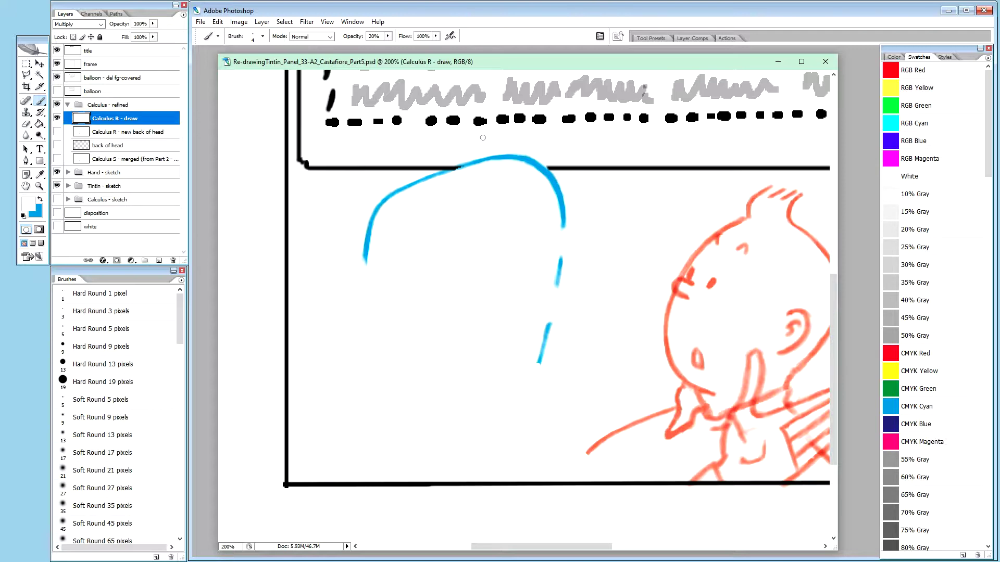
{"action": "key", "text": "x"}
{"action": "key", "text": "x"}
Step: Examine the cyan head outline on its own with all other layers temporarily hidden
{"action": "left_click", "coordinate": [57, 119], "text": "alt"}
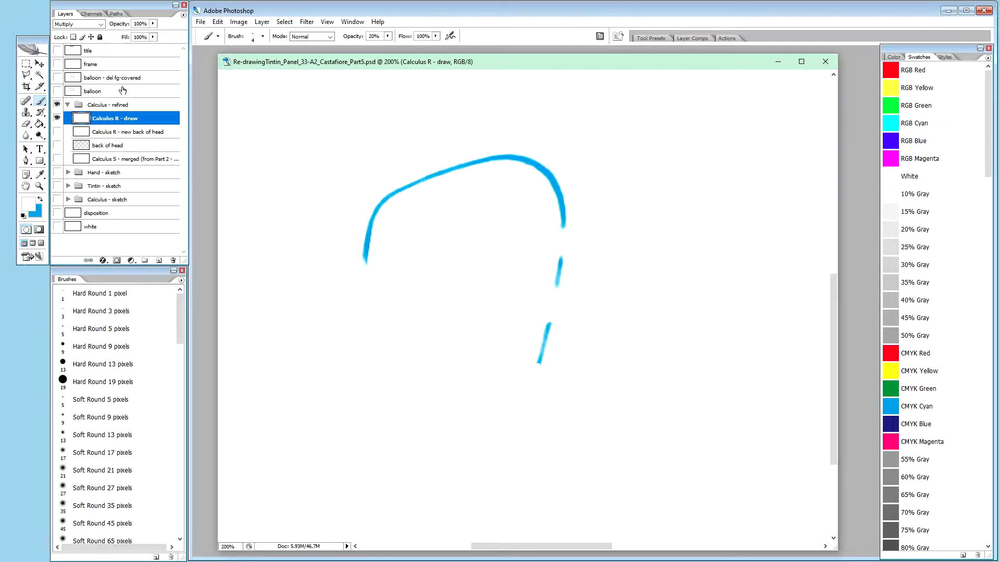
{"action": "left_click", "coordinate": [57, 119], "text": "alt"}
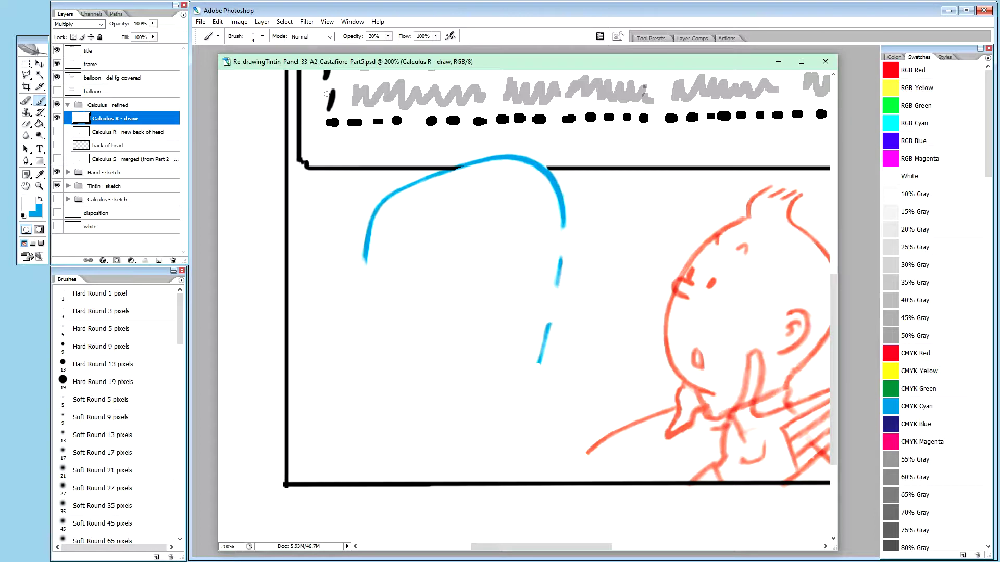
{"action": "key", "text": "x"}
{"action": "key", "text": "x"}
Step: Show the "Calculus R - new back of head" layer and outline the pink hair around the ear on it with the Polygonal Lasso
{"action": "left_click", "coordinate": [58, 131]}
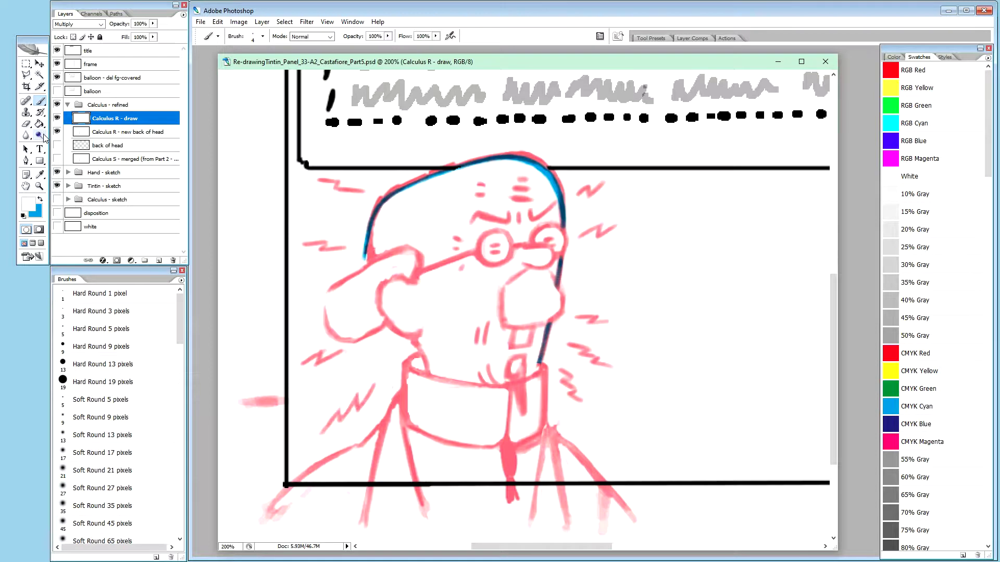
{"action": "left_click", "coordinate": [57, 131]}
{"action": "left_click", "coordinate": [125, 132]}
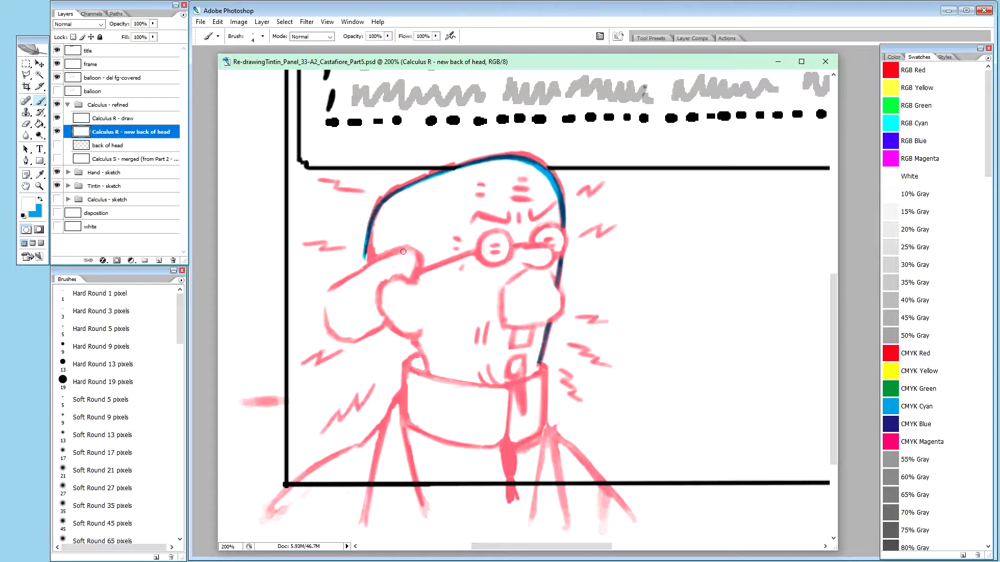
{"action": "key", "text": "l"}
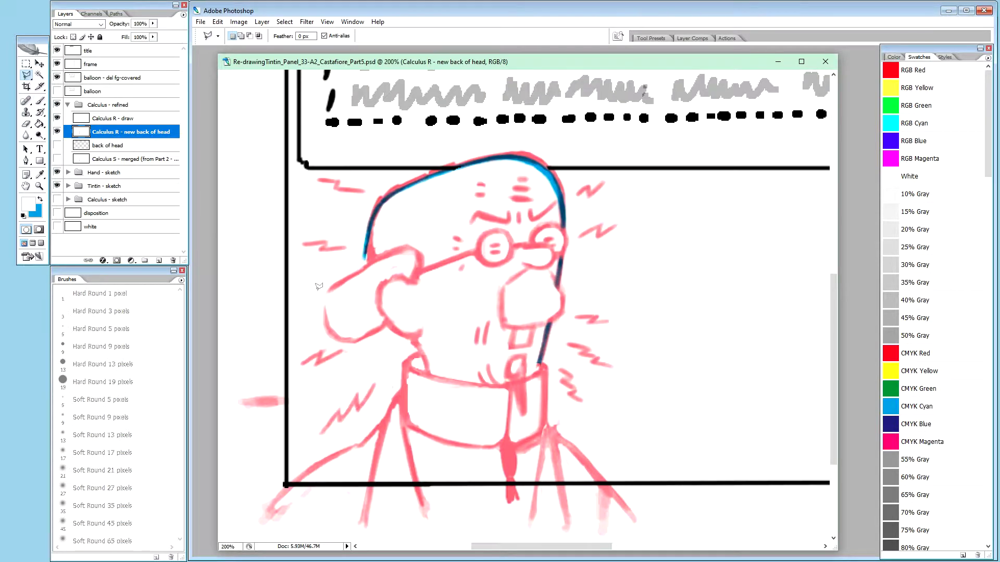
{"action": "left_click", "coordinate": [321, 290]}
{"action": "left_click", "coordinate": [365, 259]}
{"action": "left_click", "coordinate": [408, 243]}
{"action": "left_click", "coordinate": [424, 253]}
{"action": "left_click", "coordinate": [426, 262]}
{"action": "left_click", "coordinate": [416, 286]}
{"action": "left_click", "coordinate": [402, 282]}
{"action": "left_click", "coordinate": [412, 271]}
{"action": "mouse_move", "coordinate": [390, 264]}
{"action": "left_mouse_down"}
{"action": "mouse_move", "coordinate": [368, 293]}
{"action": "mouse_move", "coordinate": [374, 318]}
{"action": "mouse_move", "coordinate": [388, 325]}
{"action": "mouse_move", "coordinate": [374, 337]}
{"action": "mouse_move", "coordinate": [335, 345]}
{"action": "mouse_move", "coordinate": [306, 307]}
{"action": "left_mouse_up"}
{"action": "key", "text": "Escape"}
Step: Restore the hair selection and copy it to a new layer named "hair"
{"action": "left_click_drag", "start_coordinate": [312, 302], "coordinate": [313, 305]}
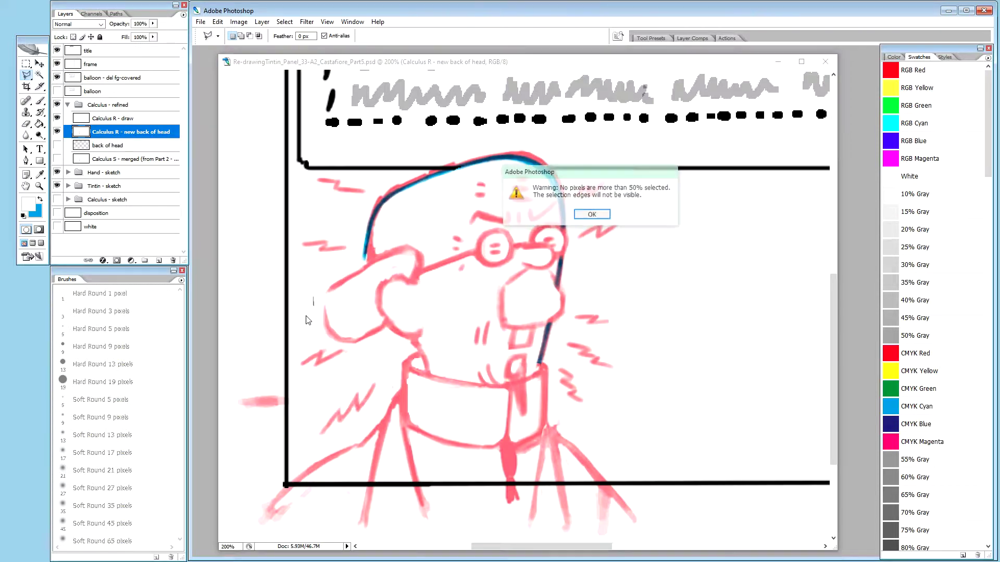
{"action": "left_click", "coordinate": [589, 215]}
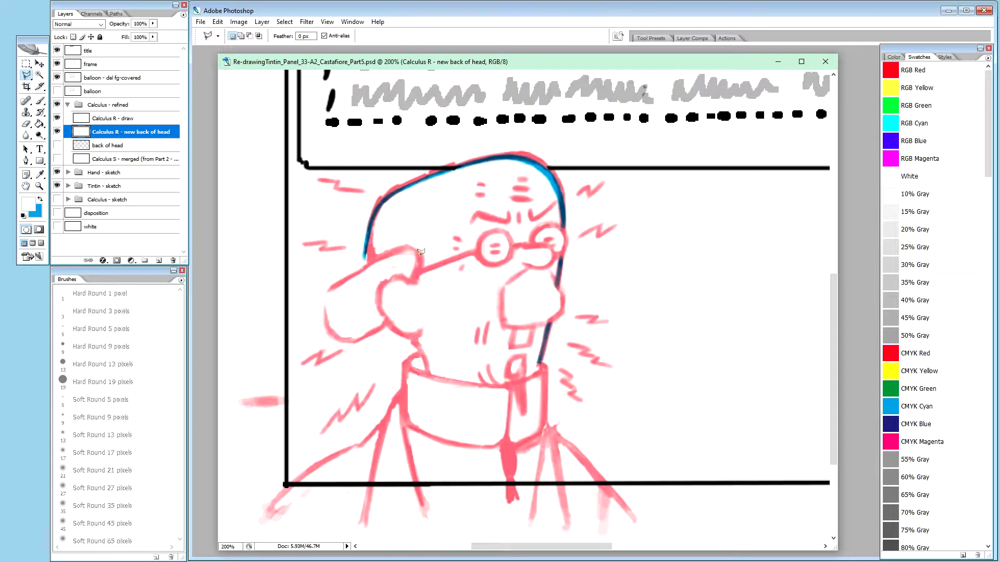
{"action": "key", "text": "ctrl+shift+d"}
{"action": "key", "text": "ctrl+j"}
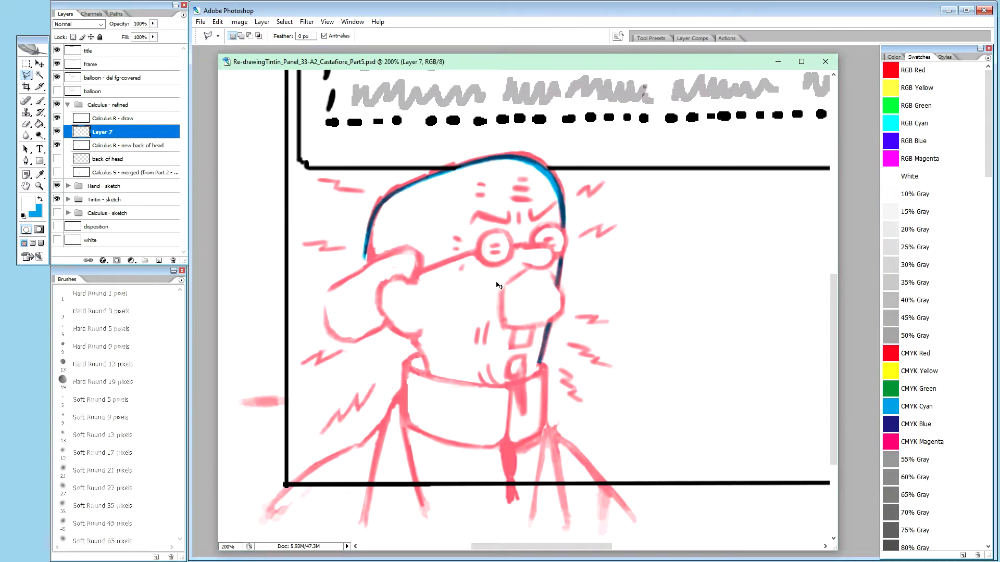
{"action": "double_click", "coordinate": [104, 133]}
{"action": "type", "text": "hair"}
{"action": "key", "text": "Return"}
Step: Rotate the hair copy clockwise to 5.9° with the transform controls
{"action": "key", "text": "v"}
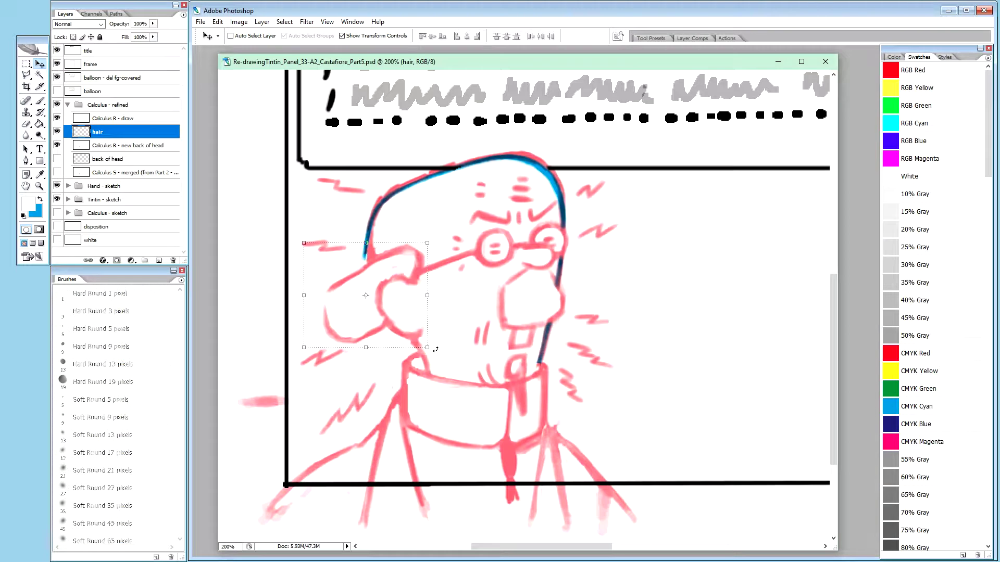
{"action": "left_click", "coordinate": [436, 348]}
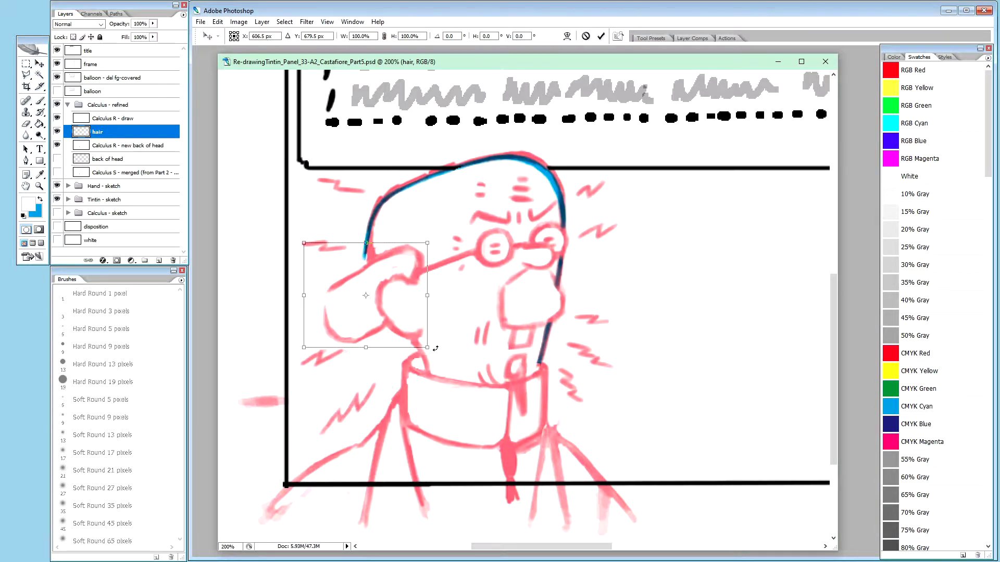
{"action": "left_click_drag", "start_coordinate": [434, 348], "coordinate": [430, 351]}
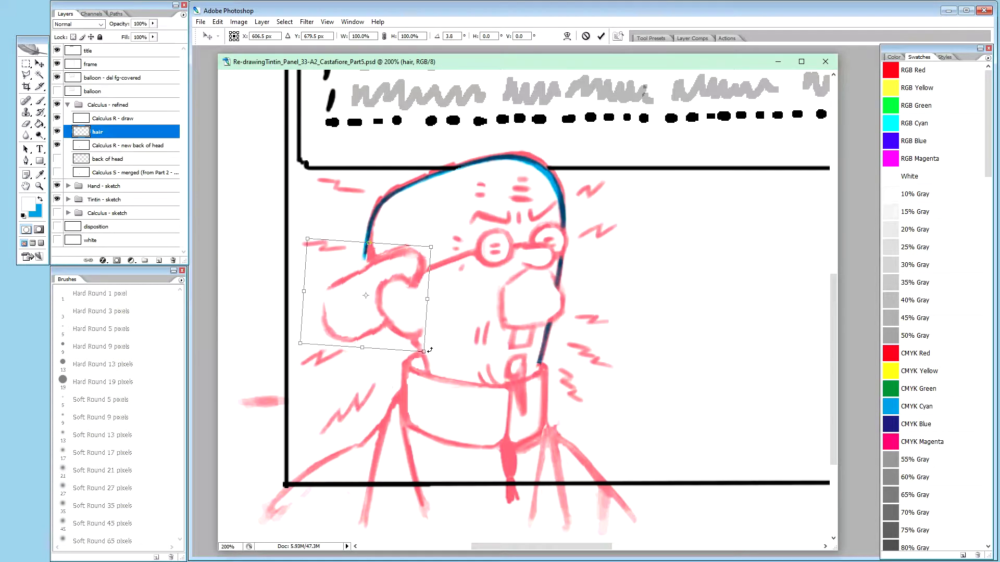
{"action": "left_click_drag", "start_coordinate": [429, 350], "coordinate": [428, 349]}
{"action": "left_click_drag", "start_coordinate": [428, 349], "coordinate": [427, 350]}
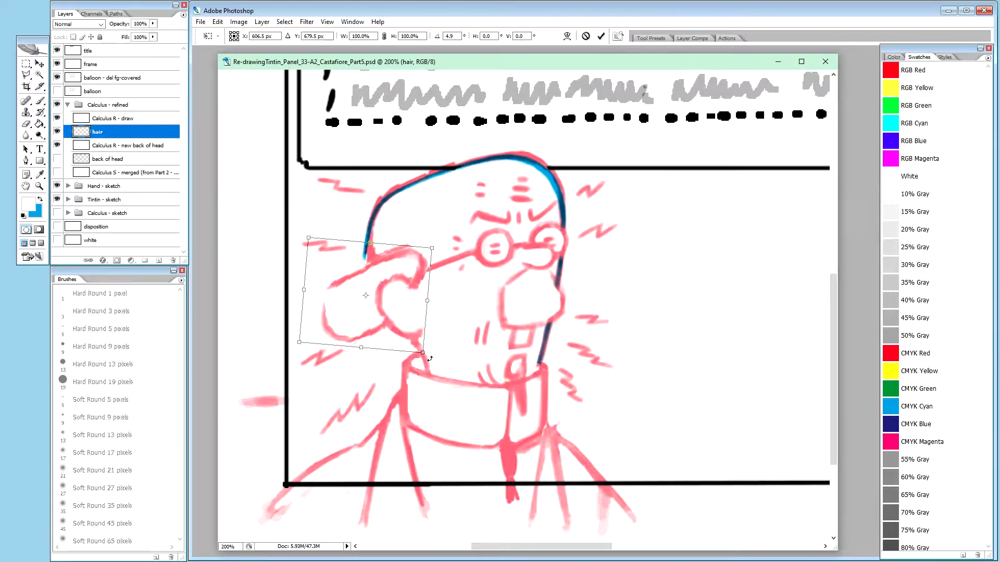
{"action": "left_click_drag", "start_coordinate": [429, 358], "coordinate": [428, 359]}
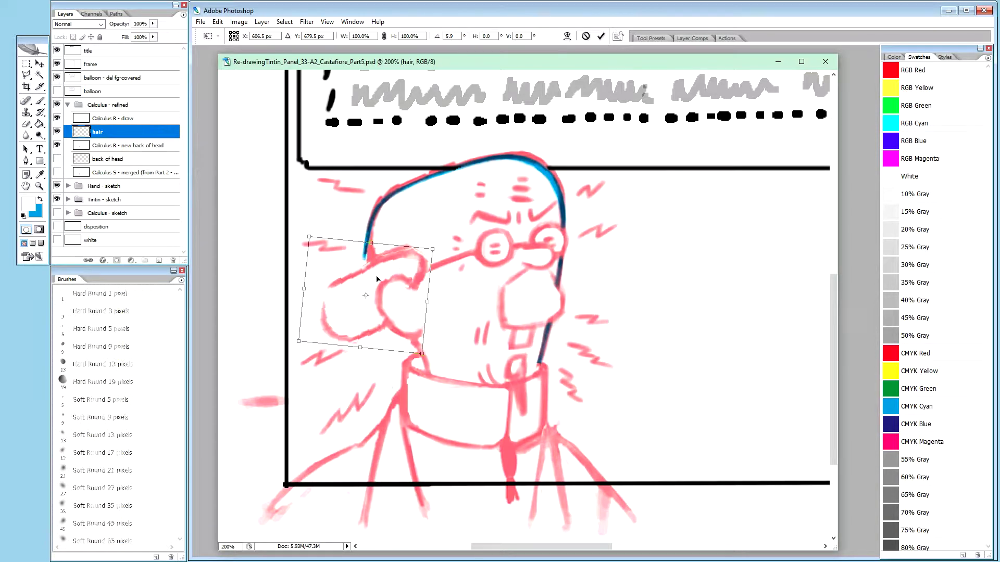
Step: Nudge the hair copy upward to a Y position of 664.5 px
{"action": "key", "text": "Up"}
{"action": "key", "text": "Up"}
{"action": "key", "text": "Up"}
{"action": "key", "text": "Up"}
{"action": "key", "text": "Up"}
{"action": "key", "text": "Up"}
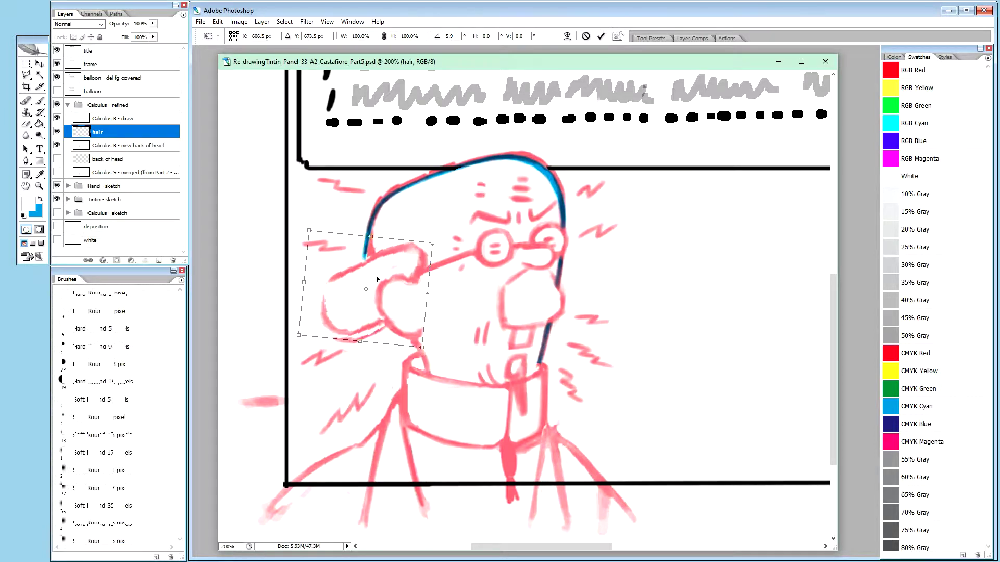
{"action": "key", "text": "Up"}
{"action": "key", "text": "Up"}
{"action": "key", "text": "Up"}
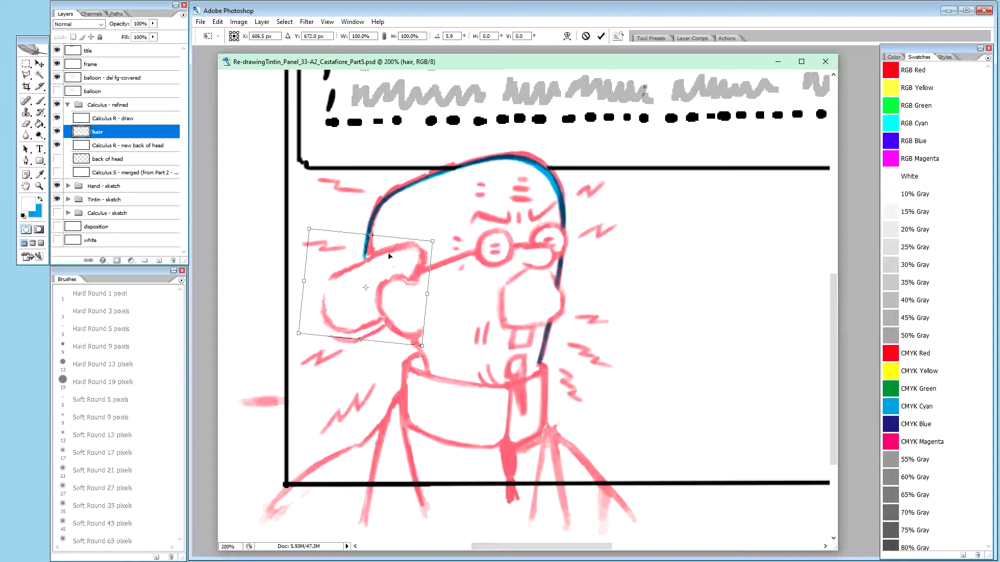
{"action": "key", "text": "Up"}
{"action": "key", "text": "Up"}
{"action": "key", "text": "Up"}
{"action": "key", "text": "Up"}
{"action": "key", "text": "Up"}
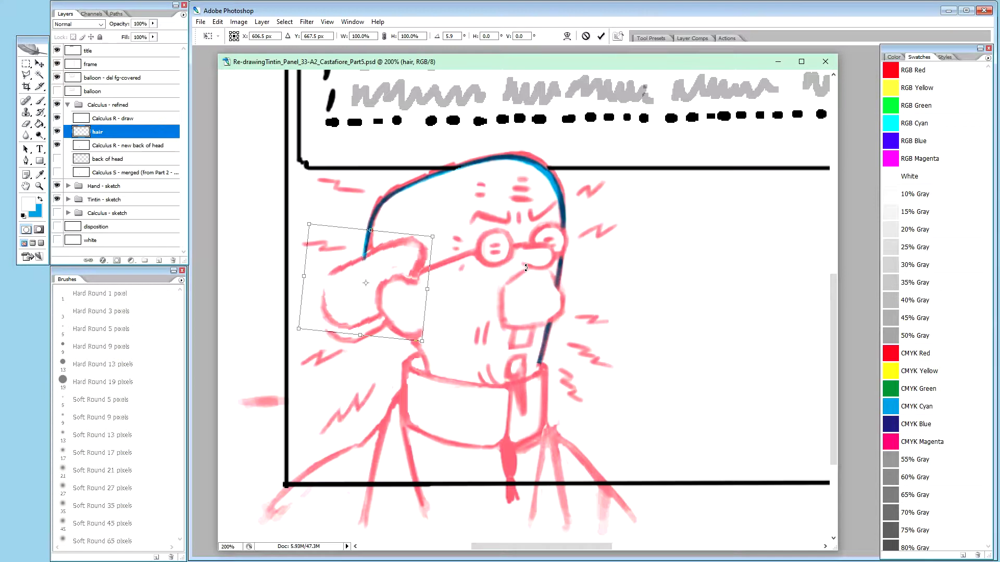
{"action": "key", "text": "Up"}
{"action": "key", "text": "Up"}
{"action": "key", "text": "Up"}
{"action": "key", "text": "Up"}
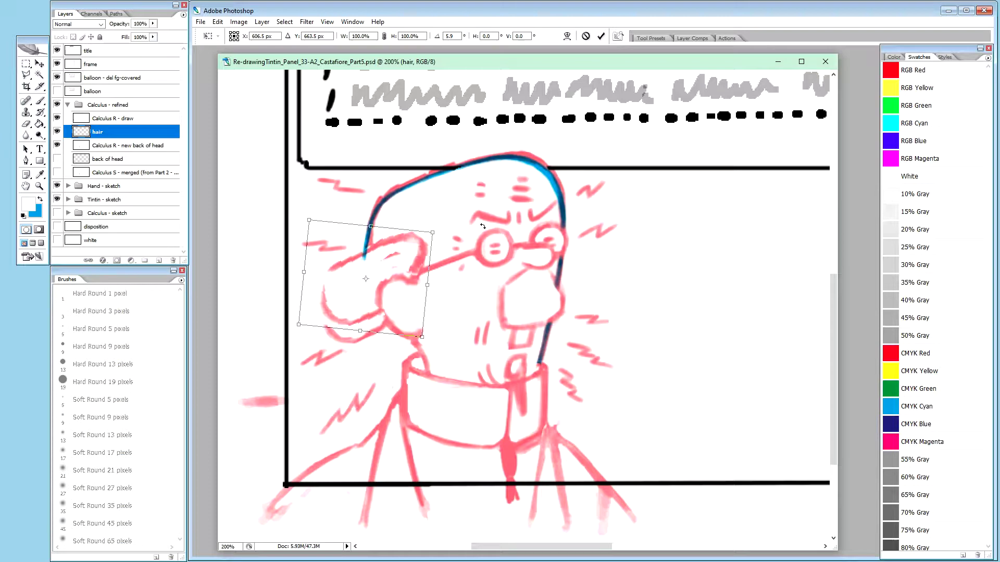
{"action": "key", "text": "Down"}
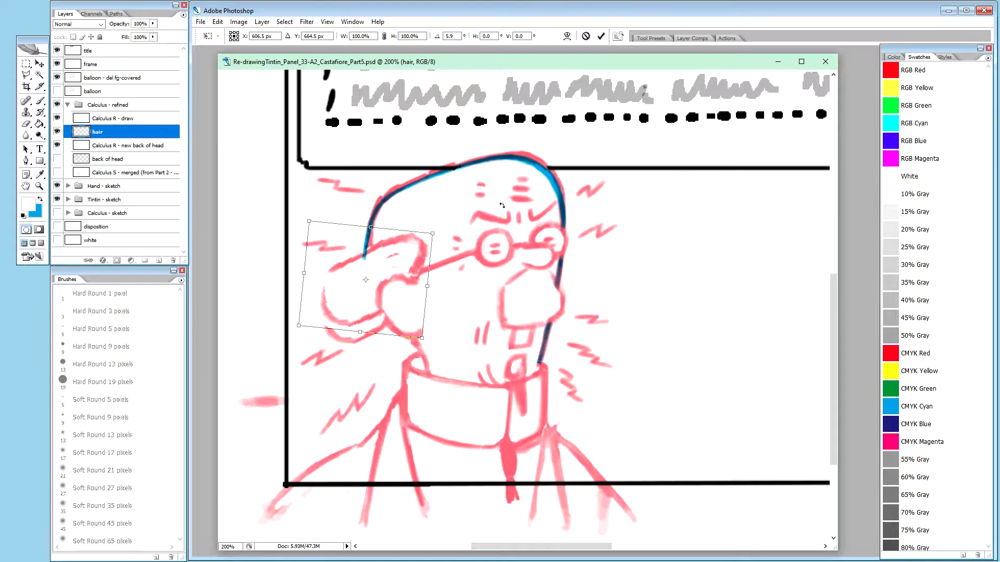
Step: Rotate the hair copy to 7.5°, nudge it up to Y 663.5 px and apply the transform
{"action": "left_click_drag", "start_coordinate": [440, 232], "coordinate": [441, 233]}
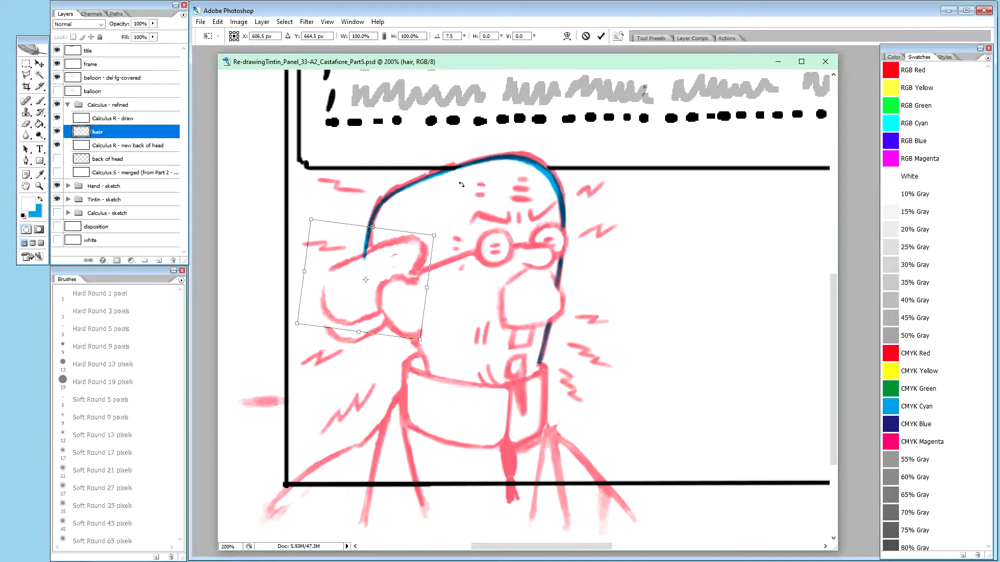
{"action": "key", "text": "Up"}
{"action": "key", "text": "Up"}
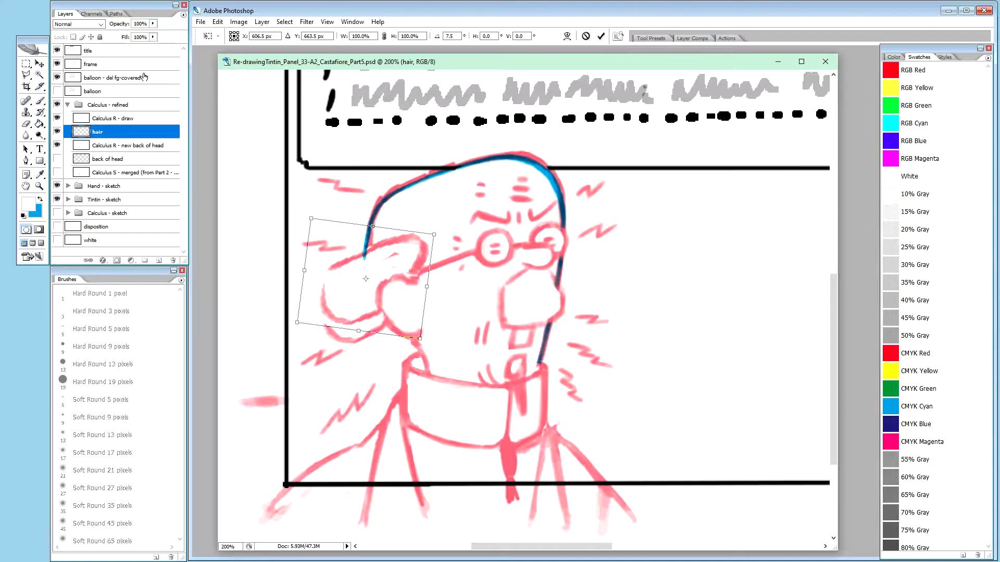
{"action": "key", "text": "Escape"}
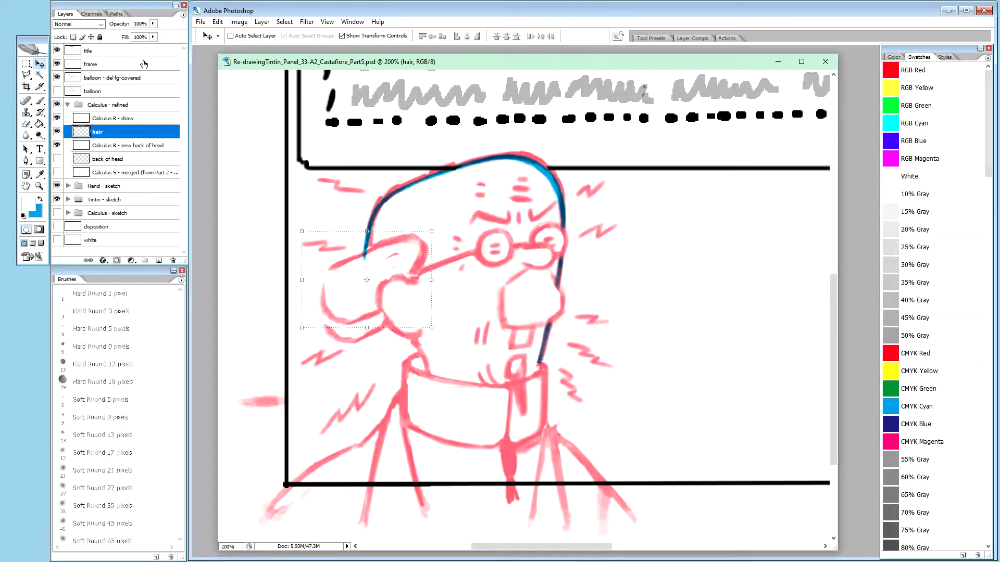
Step: Stamp the "hair" and "Calculus R - new back of head" layers into a new merged layer, keeping the originals
{"action": "left_click", "coordinate": [118, 147]}
{"action": "left_click", "coordinate": [118, 147], "text": "shift"}
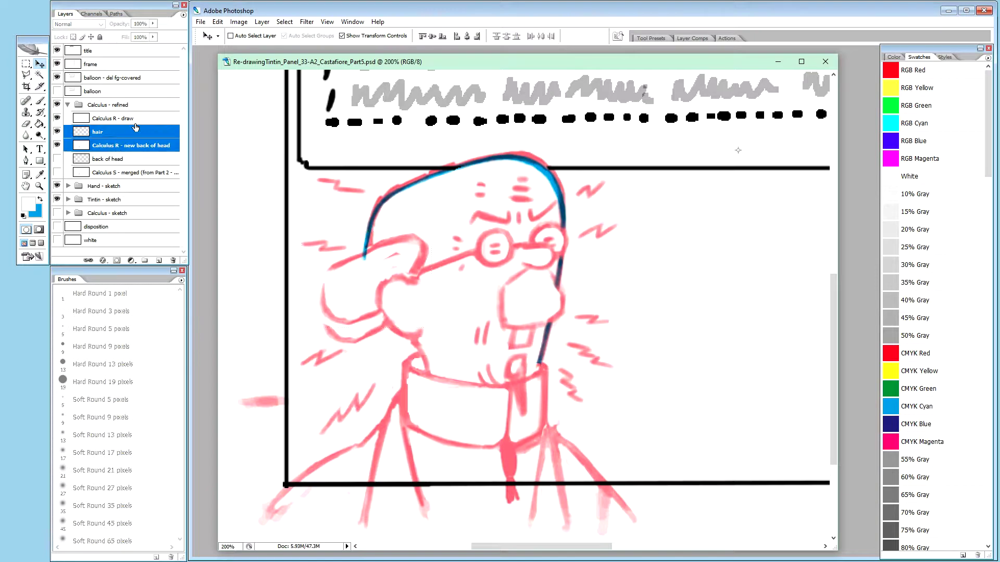
{"action": "key", "text": "ctrl+alt+e"}
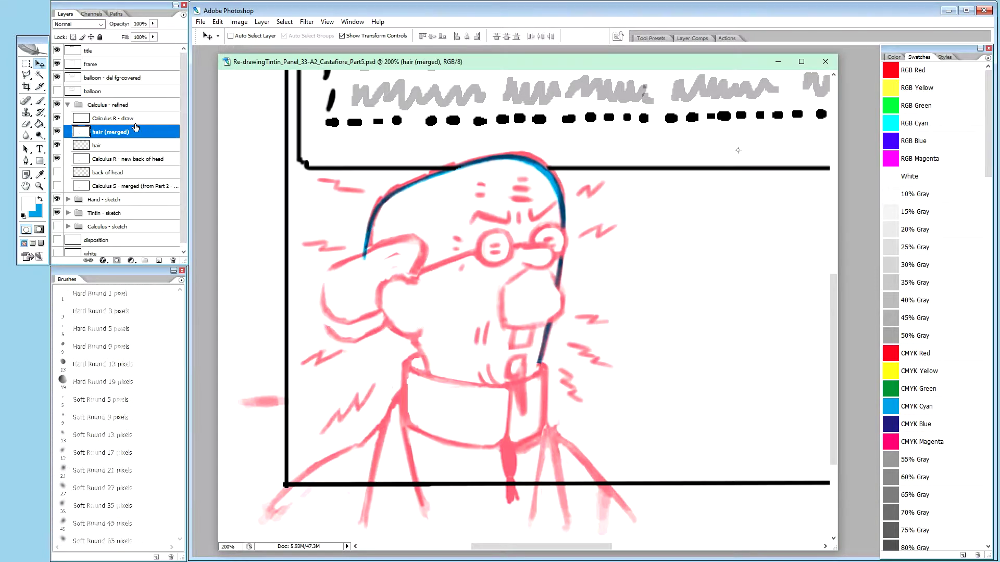
Step: Hide the "hair" and "Calculus R - new back of head" layers and rename the merged hair layer "Calculus R - new hair"
{"action": "left_click_drag", "start_coordinate": [57, 160], "coordinate": [56, 148]}
{"action": "double_click", "coordinate": [128, 159]}
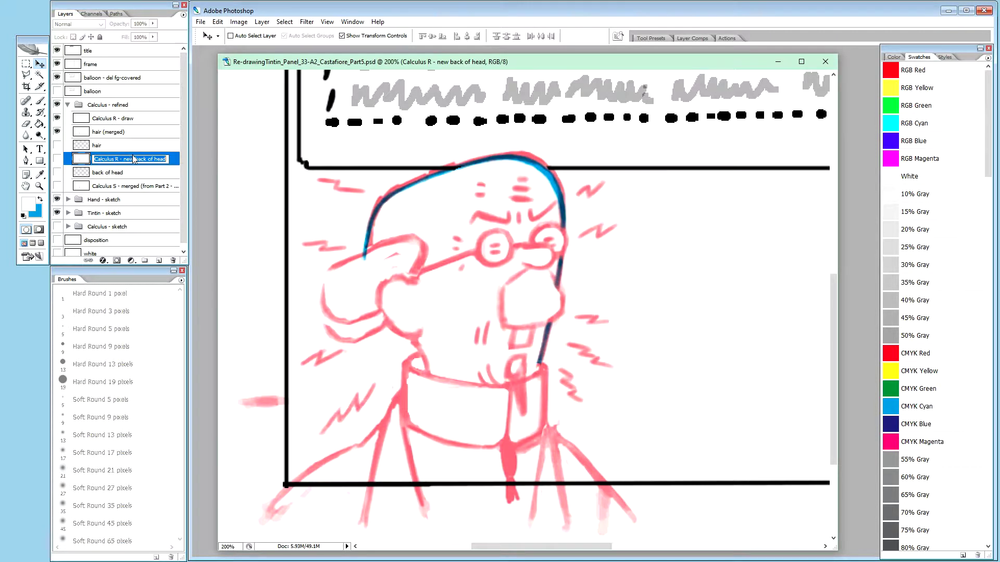
{"action": "key", "text": "ctrl+c"}
{"action": "key", "text": "Return"}
{"action": "double_click", "coordinate": [109, 134]}
{"action": "key", "text": "ctrl+v"}
{"action": "left_click_drag", "start_coordinate": [135, 132], "coordinate": [187, 122]}
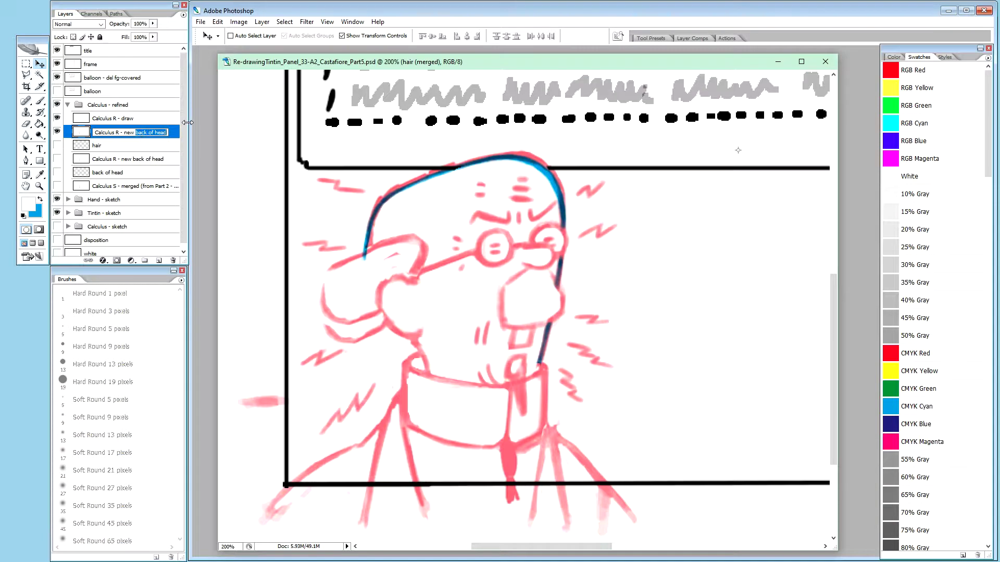
{"action": "type", "text": "hair"}
{"action": "key", "text": "Return"}
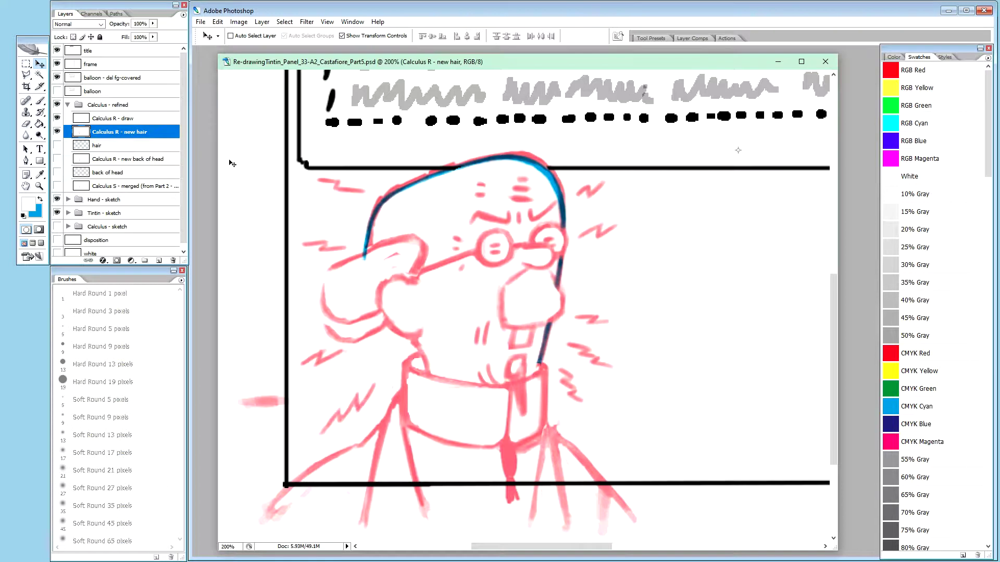
Step: Trim the lower end of the cyan head line near the ear with a white brush on the "Calculus R - draw" layer
{"action": "left_click", "coordinate": [127, 119]}
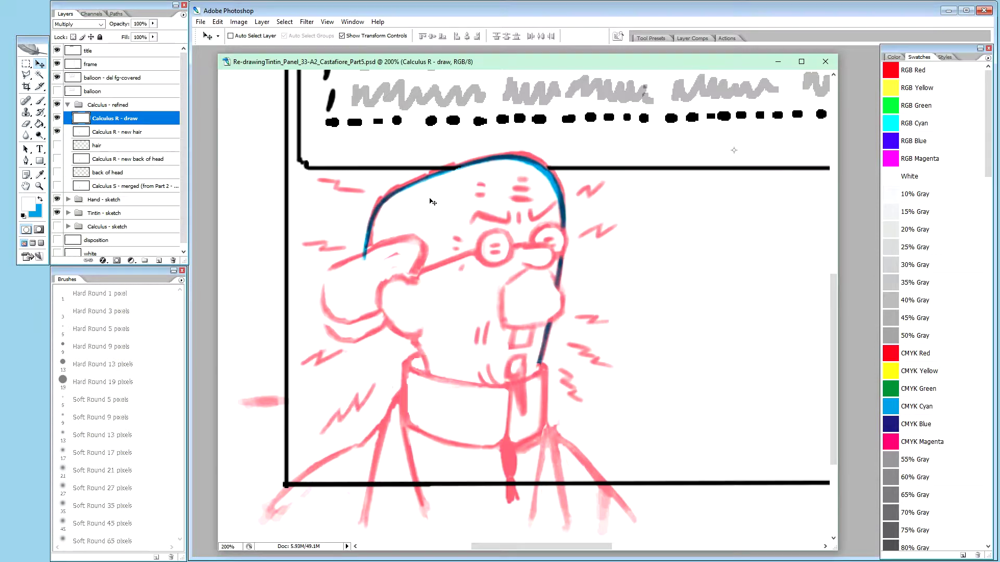
{"action": "key", "text": "b"}
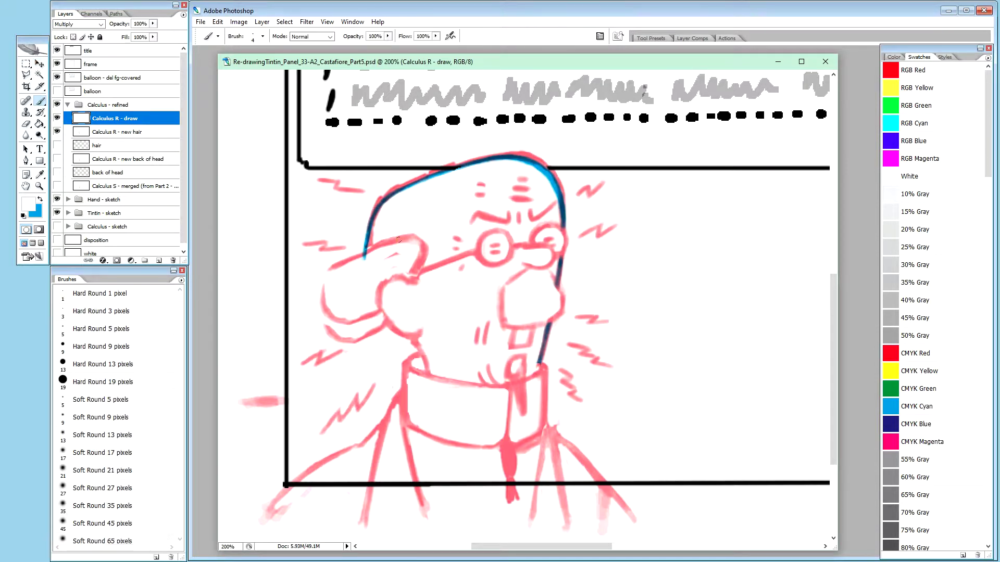
{"action": "left_click", "coordinate": [365, 255]}
Step: Trace the larger, nearer lens of the glasses in cyan at 20% brush opacity on the "Calculus R - draw" layer
{"action": "key", "text": "x"}
{"action": "key", "text": "2"}
{"action": "left_click", "coordinate": [92, 130]}
{"action": "left_click", "coordinate": [110, 116]}
{"action": "left_click_drag", "start_coordinate": [507, 231], "coordinate": [485, 238]}
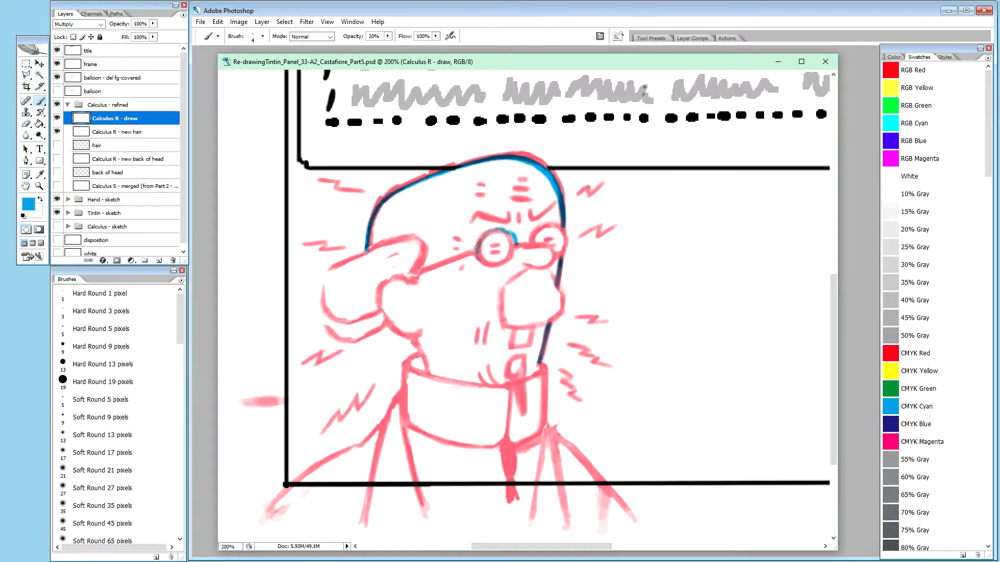
{"action": "mouse_move", "coordinate": [481, 242]}
{"action": "left_mouse_down"}
{"action": "mouse_move", "coordinate": [482, 260]}
{"action": "mouse_move", "coordinate": [486, 250]}
{"action": "mouse_move", "coordinate": [499, 269]}
{"action": "mouse_move", "coordinate": [513, 240]}
{"action": "left_mouse_up"}
{"action": "mouse_move", "coordinate": [515, 244]}
{"action": "left_mouse_down"}
{"action": "mouse_move", "coordinate": [482, 233]}
{"action": "mouse_move", "coordinate": [481, 257]}
{"action": "mouse_move", "coordinate": [482, 241]}
{"action": "mouse_move", "coordinate": [489, 253]}
{"action": "mouse_move", "coordinate": [504, 229]}
{"action": "left_mouse_up"}
{"action": "mouse_move", "coordinate": [479, 257]}
{"action": "left_mouse_down"}
{"action": "mouse_move", "coordinate": [507, 262]}
{"action": "mouse_move", "coordinate": [513, 236]}
{"action": "left_mouse_up"}
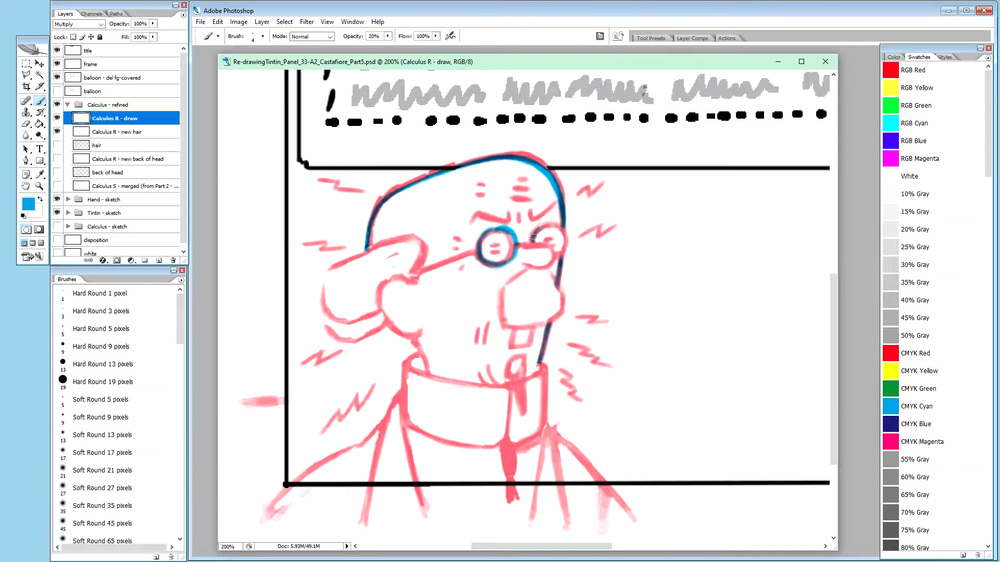
Step: Trace the farther lens in cyan and reinforce the nearer lens's lower rim while the "Calculus R - new hair" sketch is hidden
{"action": "mouse_move", "coordinate": [543, 226]}
{"action": "left_mouse_down"}
{"action": "mouse_move", "coordinate": [563, 235]}
{"action": "mouse_move", "coordinate": [554, 226]}
{"action": "mouse_move", "coordinate": [559, 250]}
{"action": "mouse_move", "coordinate": [565, 239]}
{"action": "mouse_move", "coordinate": [559, 254]}
{"action": "mouse_move", "coordinate": [567, 244]}
{"action": "mouse_move", "coordinate": [556, 257]}
{"action": "mouse_move", "coordinate": [550, 235]}
{"action": "mouse_move", "coordinate": [560, 225]}
{"action": "mouse_move", "coordinate": [546, 226]}
{"action": "mouse_move", "coordinate": [563, 228]}
{"action": "mouse_move", "coordinate": [554, 257]}
{"action": "left_mouse_up"}
{"action": "left_click", "coordinate": [57, 131]}
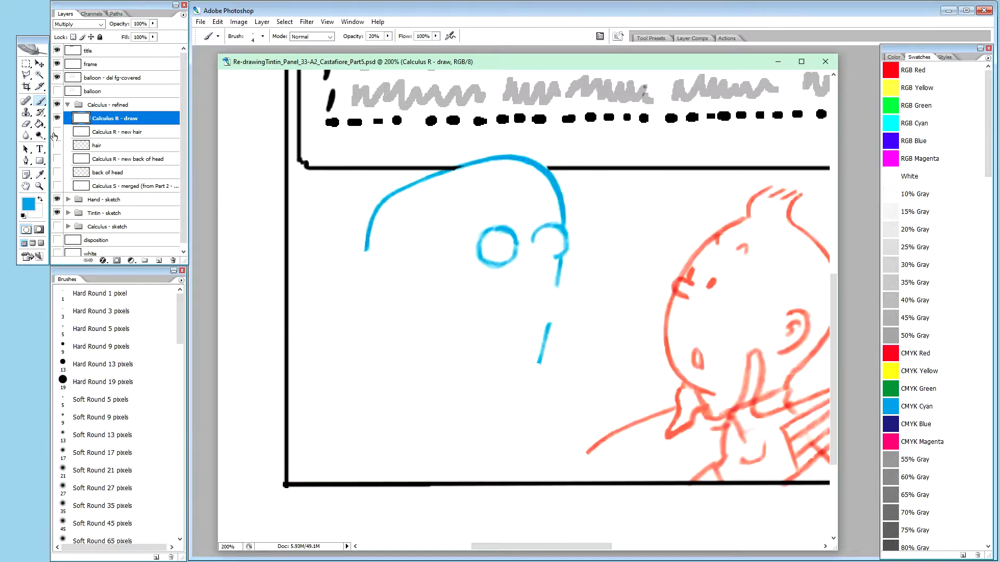
{"action": "left_click", "coordinate": [56, 132]}
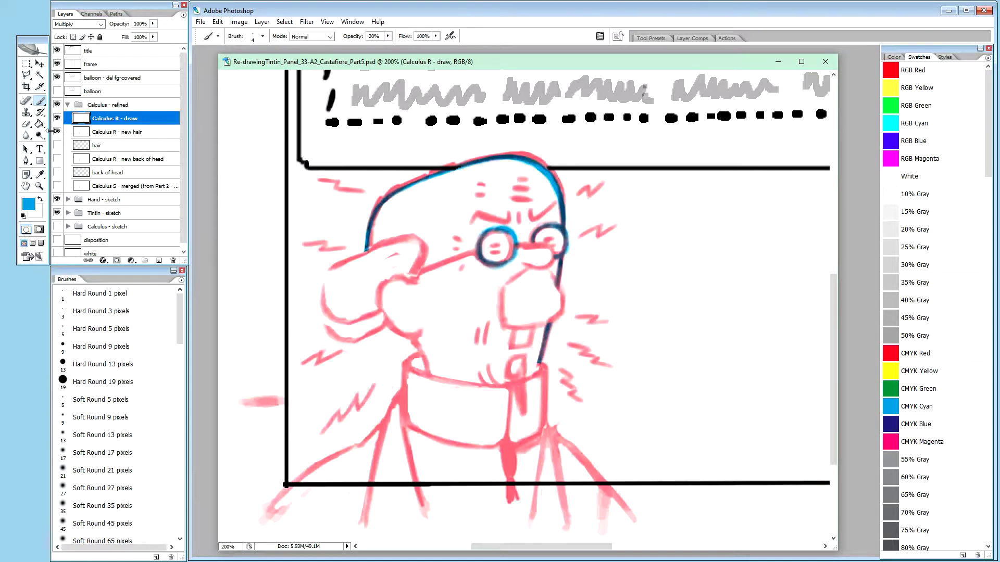
{"action": "left_click", "coordinate": [56, 132]}
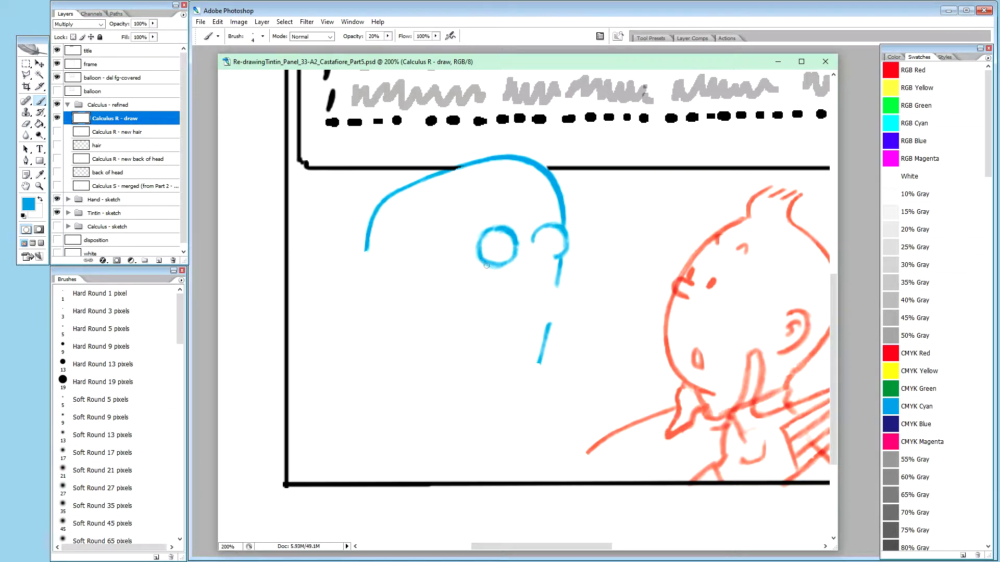
{"action": "left_click_drag", "start_coordinate": [488, 261], "coordinate": [499, 265]}
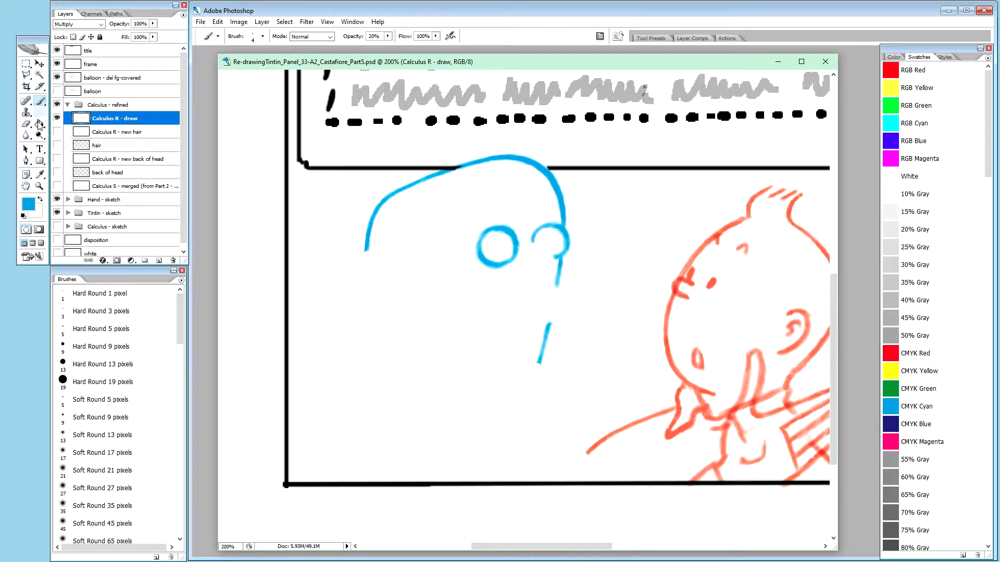
{"action": "left_click", "coordinate": [57, 131]}
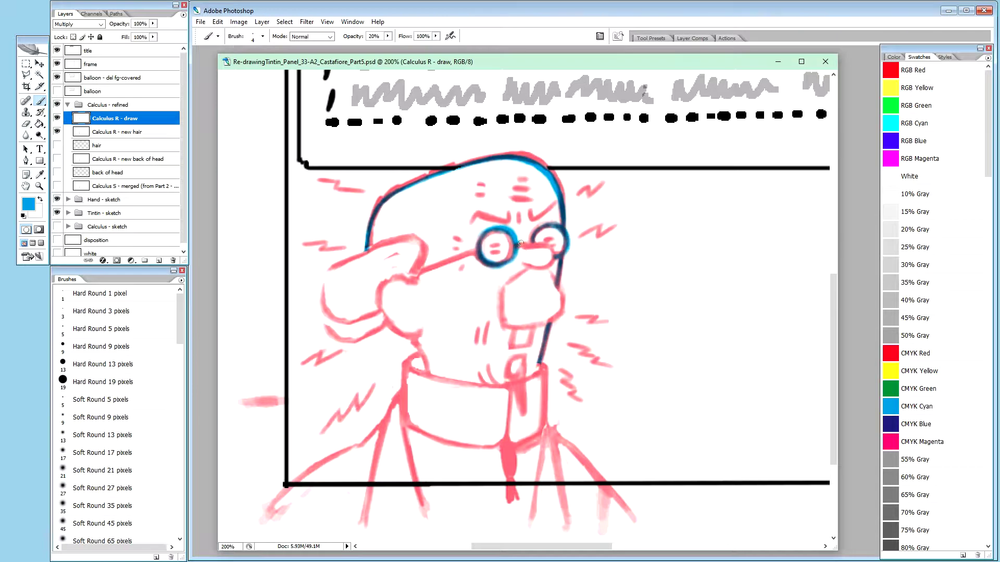
Step: Trace the glasses' bridge, the nose and the upper moustache edge in cyan
{"action": "mouse_move", "coordinate": [517, 243]}
{"action": "left_mouse_down"}
{"action": "mouse_move", "coordinate": [529, 243]}
{"action": "mouse_move", "coordinate": [518, 244]}
{"action": "left_mouse_up"}
{"action": "left_click_drag", "start_coordinate": [527, 244], "coordinate": [540, 243]}
{"action": "left_click_drag", "start_coordinate": [506, 283], "coordinate": [521, 269]}
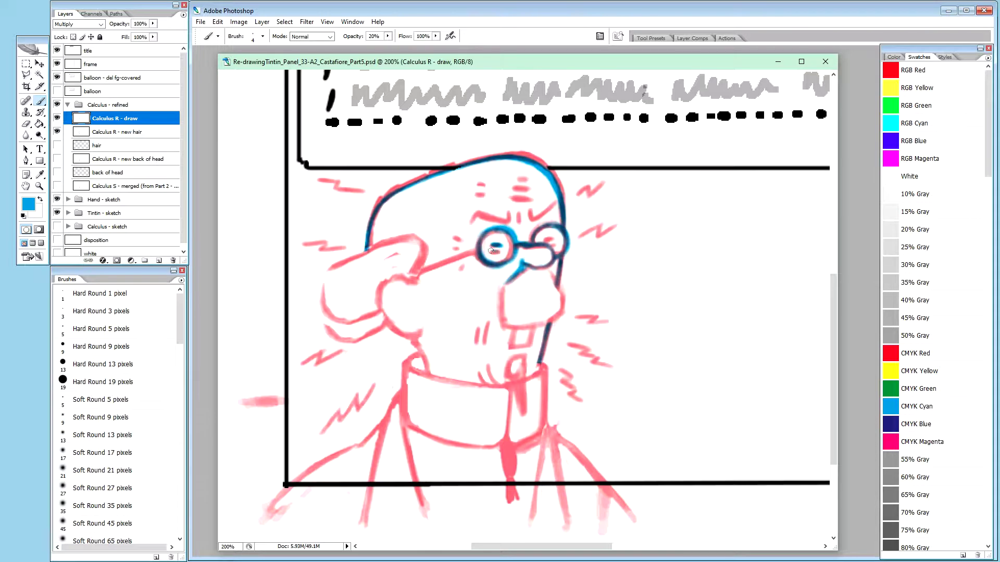
Step: Draw the eye strokes inside both lenses in cyan
{"action": "left_click_drag", "start_coordinate": [489, 252], "coordinate": [503, 252]}
{"action": "left_click_drag", "start_coordinate": [502, 252], "coordinate": [493, 246]}
{"action": "left_click_drag", "start_coordinate": [549, 241], "coordinate": [553, 242]}
Step: Draw the eyebrow above the farther lens in cyan, trim its outer tip with white, and check it without the sketch
{"action": "mouse_move", "coordinate": [551, 216]}
{"action": "left_mouse_down"}
{"action": "mouse_move", "coordinate": [559, 206]}
{"action": "mouse_move", "coordinate": [550, 214]}
{"action": "left_mouse_up"}
{"action": "left_click_drag", "start_coordinate": [528, 210], "coordinate": [530, 212]}
{"action": "left_click_drag", "start_coordinate": [531, 219], "coordinate": [554, 211]}
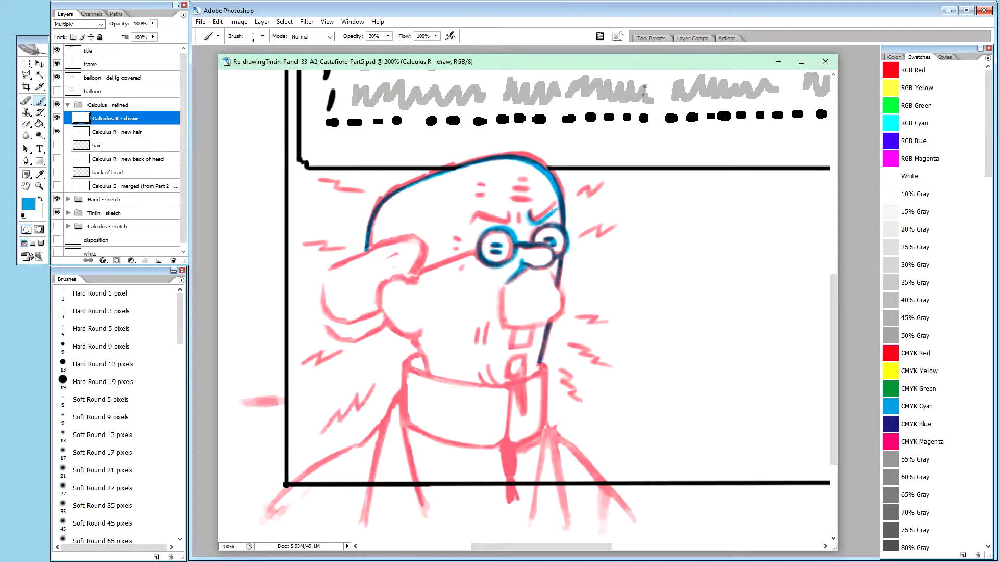
{"action": "left_click_drag", "start_coordinate": [536, 221], "coordinate": [542, 216]}
{"action": "left_click_drag", "start_coordinate": [536, 221], "coordinate": [542, 217]}
{"action": "key", "text": "x"}
{"action": "left_click_drag", "start_coordinate": [557, 213], "coordinate": [557, 211]}
{"action": "left_click_drag", "start_coordinate": [555, 211], "coordinate": [560, 208]}
{"action": "left_click", "coordinate": [56, 132]}
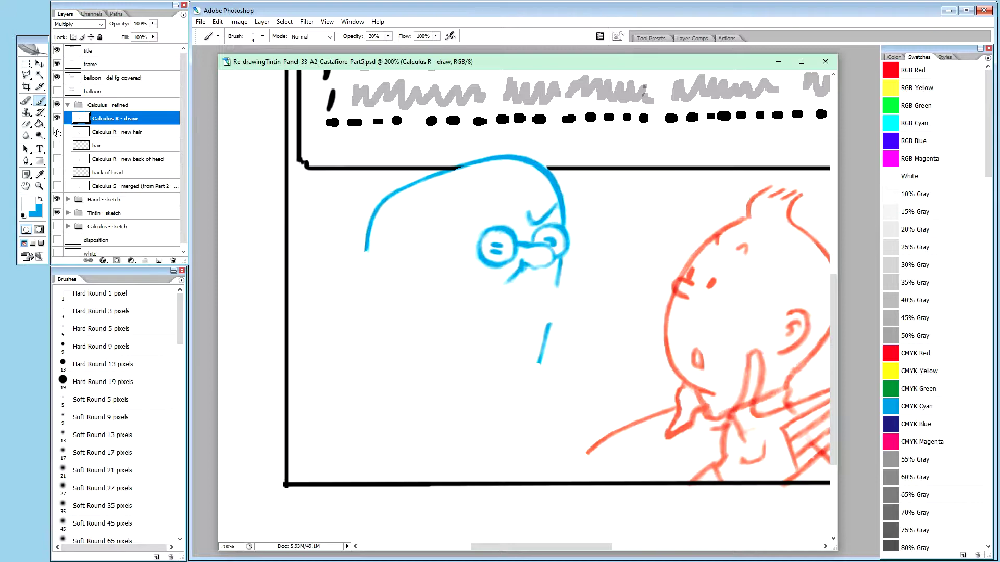
{"action": "left_click", "coordinate": [57, 132]}
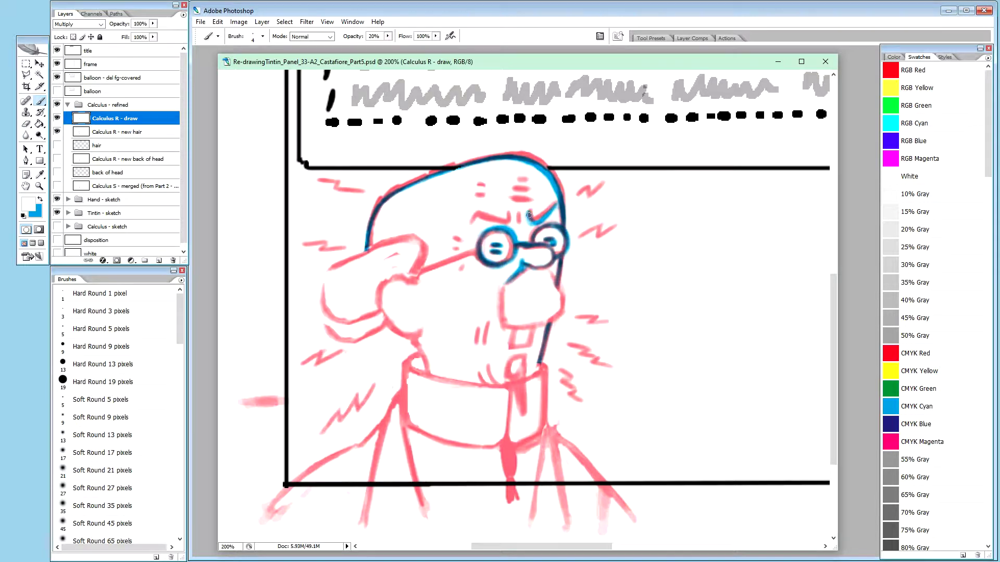
Step: Draw the frowning eyebrow above the nearer lens in cyan at 20% brush opacity
{"action": "key", "text": "x"}
{"action": "key", "text": "x"}
{"action": "key", "text": "0"}
{"action": "key", "text": "x"}
{"action": "key", "text": "2"}
{"action": "left_click_drag", "start_coordinate": [508, 211], "coordinate": [508, 221]}
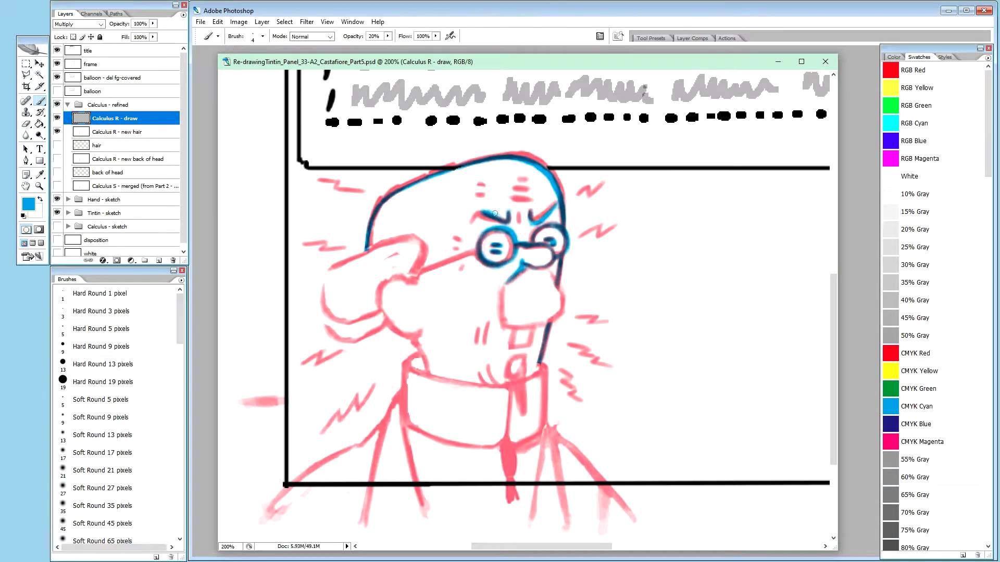
{"action": "left_click_drag", "start_coordinate": [493, 212], "coordinate": [501, 215]}
{"action": "left_click_drag", "start_coordinate": [482, 208], "coordinate": [483, 212]}
{"action": "key", "text": "x"}
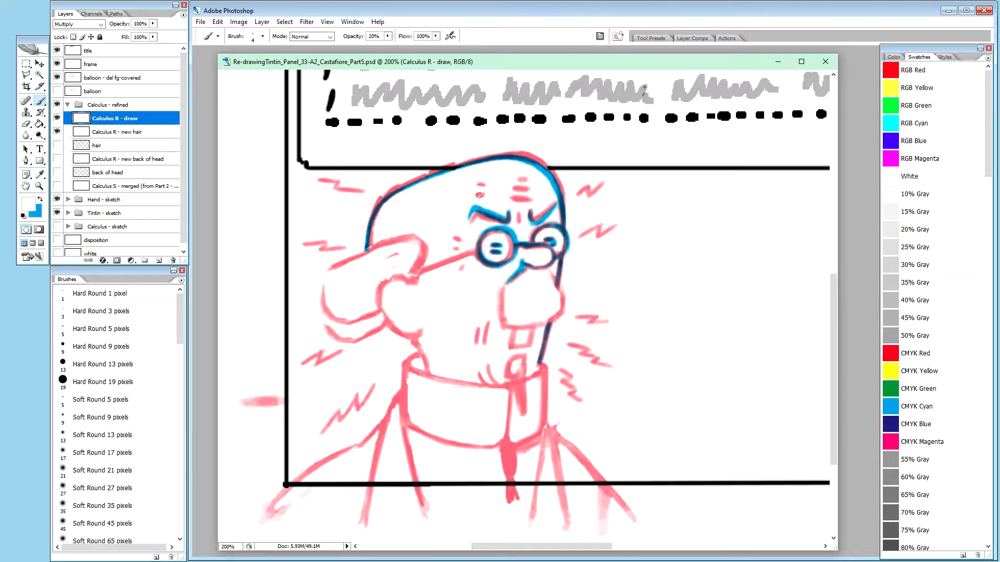
Step: Draw the forehead wrinkles in cyan, hide the "Calculus R - new hair" sketch, and refine the eye and wrinkle strokes with cyan and white
{"action": "key", "text": "x"}
{"action": "left_click", "coordinate": [481, 186]}
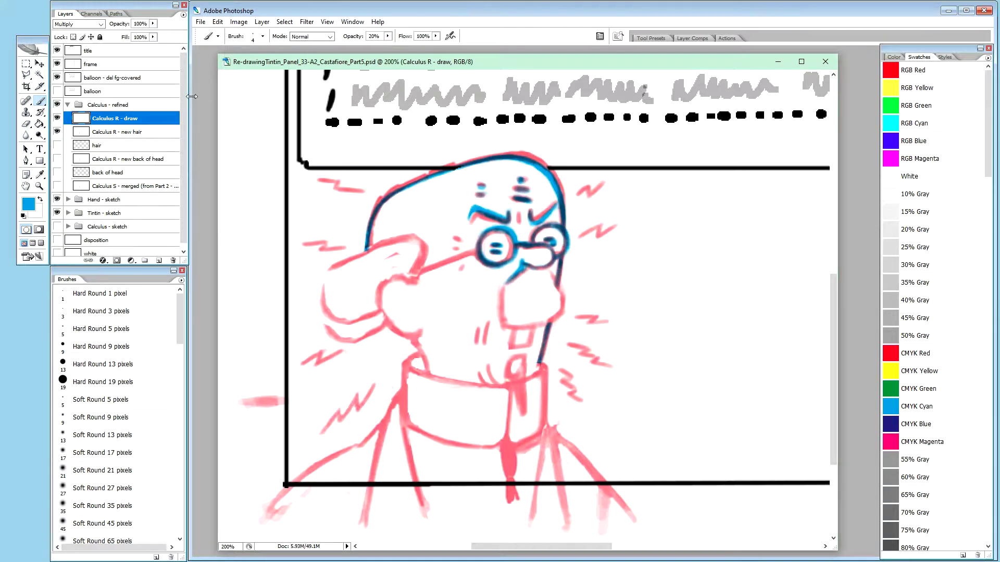
{"action": "left_click", "coordinate": [57, 132]}
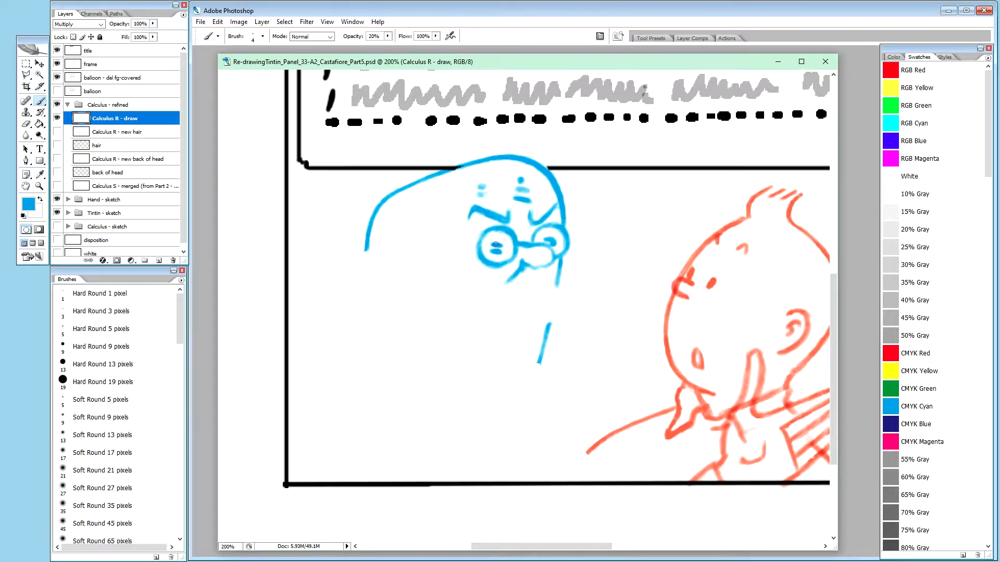
{"action": "left_click_drag", "start_coordinate": [497, 244], "coordinate": [492, 244]}
{"action": "left_click_drag", "start_coordinate": [495, 244], "coordinate": [501, 245]}
{"action": "key", "text": "x"}
{"action": "left_click_drag", "start_coordinate": [491, 245], "coordinate": [489, 252]}
{"action": "left_click_drag", "start_coordinate": [522, 189], "coordinate": [515, 195]}
{"action": "key", "text": "x"}
{"action": "left_click_drag", "start_coordinate": [520, 190], "coordinate": [527, 192]}
{"action": "left_click_drag", "start_coordinate": [478, 188], "coordinate": [480, 196]}
{"action": "key", "text": "x"}
{"action": "key", "text": "0"}
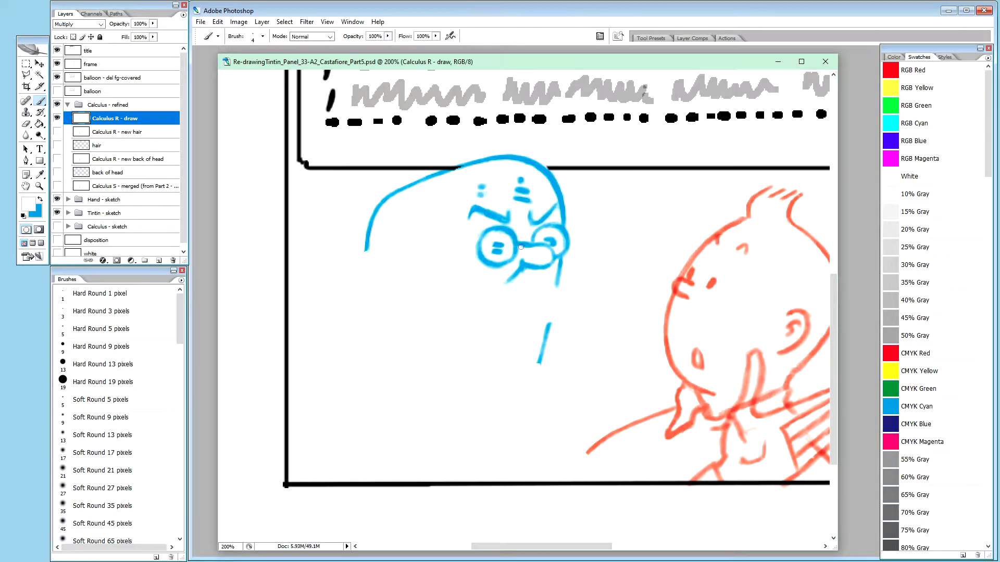
Step: Clean up the nose's lower edge with white at 100% opacity and show the "Calculus R - new hair" sketch again
{"action": "key", "text": "x"}
{"action": "key", "text": "2"}
{"action": "key", "text": "x"}
{"action": "key", "text": "0"}
{"action": "left_click_drag", "start_coordinate": [538, 263], "coordinate": [544, 264]}
{"action": "left_click", "coordinate": [58, 132]}
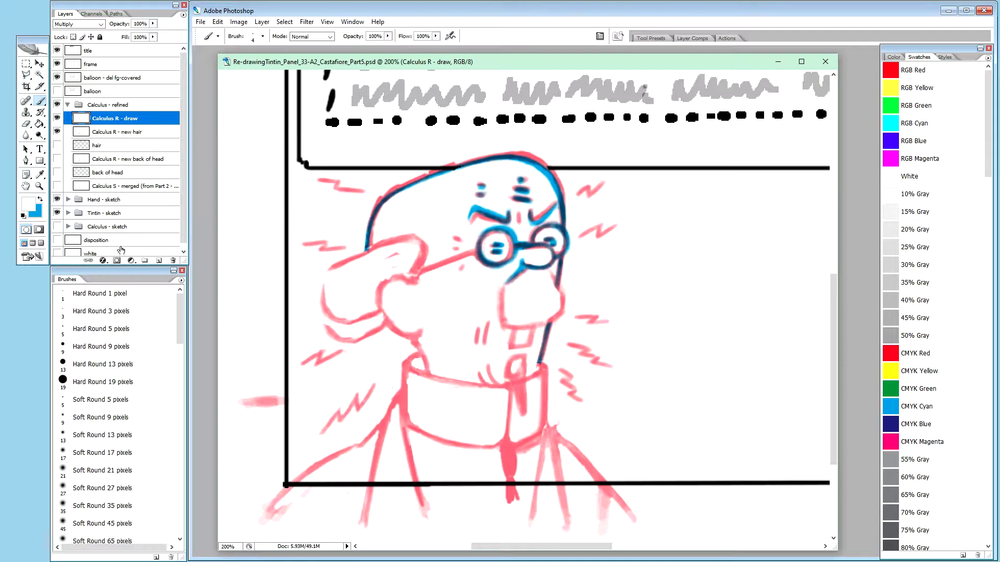
Step: Duplicate the "white" layer above "Calculus R - draw", rename it "guidelines", and make it visible in Multiply mode
{"action": "left_click", "coordinate": [182, 252]}
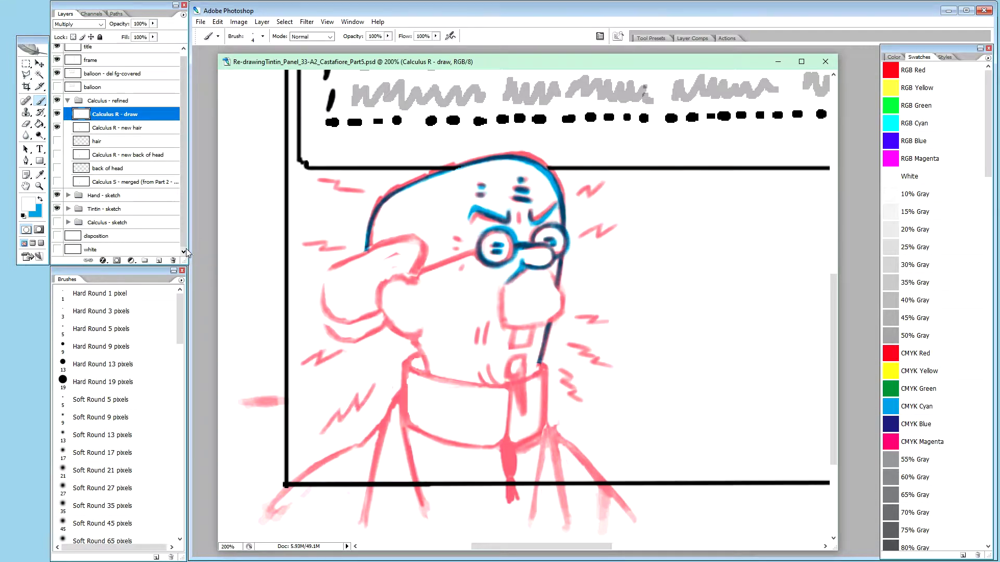
{"action": "left_click", "coordinate": [120, 248]}
{"action": "mouse_move", "coordinate": [110, 249]}
{"action": "left_mouse_down"}
{"action": "mouse_move", "coordinate": [136, 110]}
{"action": "mouse_move", "coordinate": [139, 128]}
{"action": "mouse_move", "coordinate": [115, 110]}
{"action": "left_mouse_up"}
{"action": "double_click", "coordinate": [110, 115]}
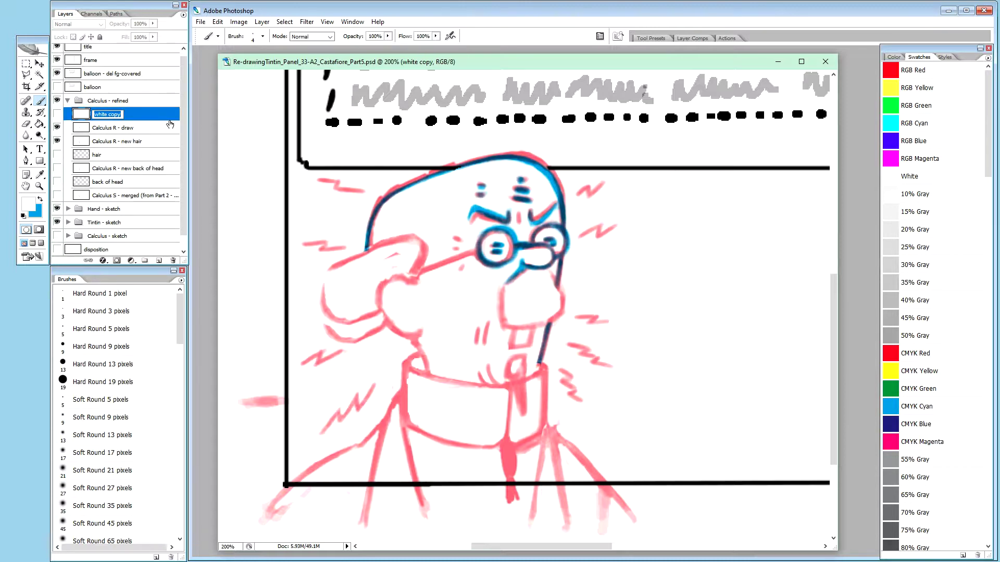
{"action": "type", "text": "guidelines"}
{"action": "key", "text": "Return"}
{"action": "left_click", "coordinate": [57, 115]}
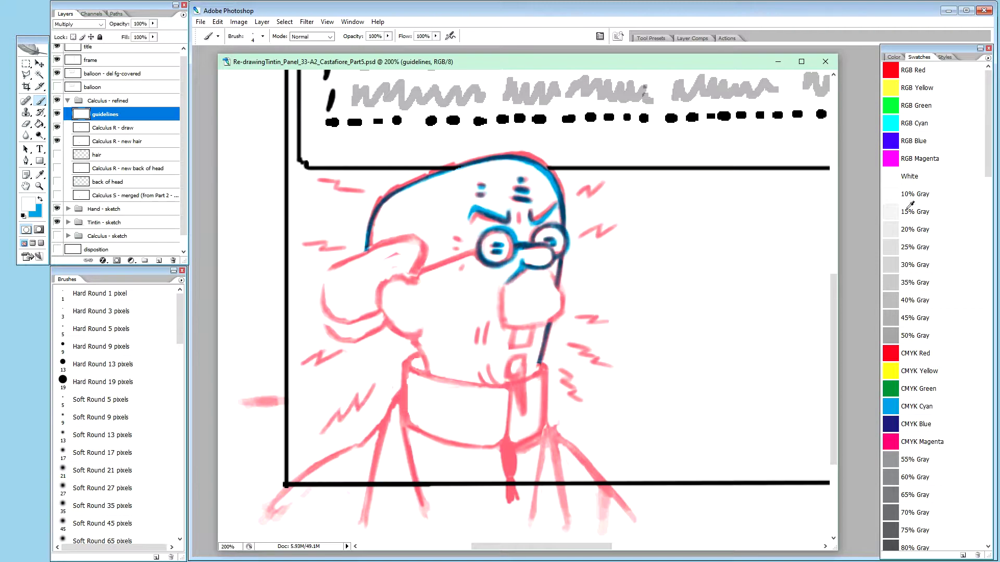
Step: Draw a horizontal CMYK Green guideline from the nearer lens's lower edge across to the back of the head
{"action": "left_click", "coordinate": [929, 391]}
{"action": "left_click_drag", "start_coordinate": [514, 266], "coordinate": [306, 267]}
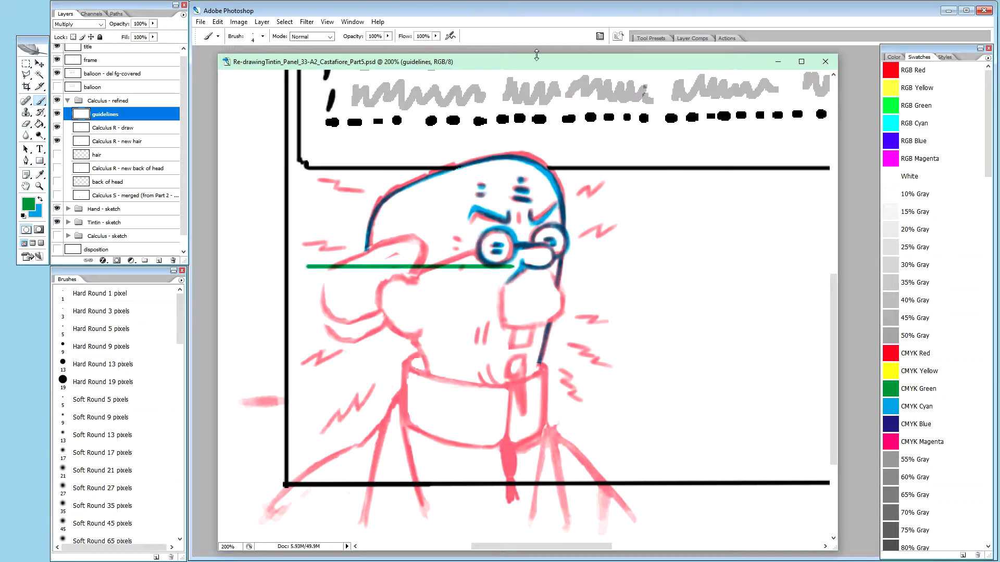
{"action": "left_click_drag", "start_coordinate": [538, 66], "coordinate": [547, 40]}
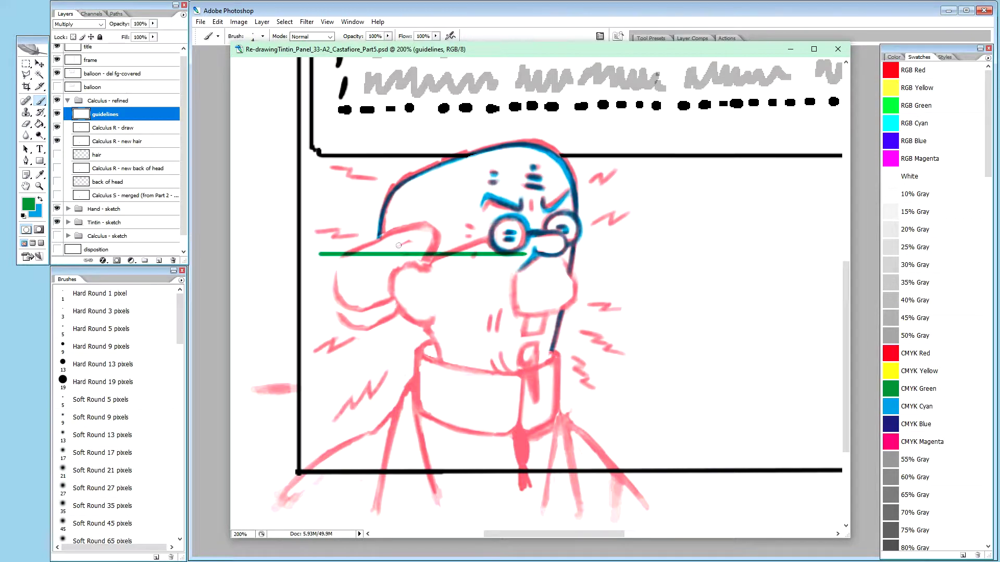
Step: Outline the ear on "Calculus R - new hair" with the Polygonal Lasso and copy it to a new layer named "ear"
{"action": "left_click", "coordinate": [117, 127]}
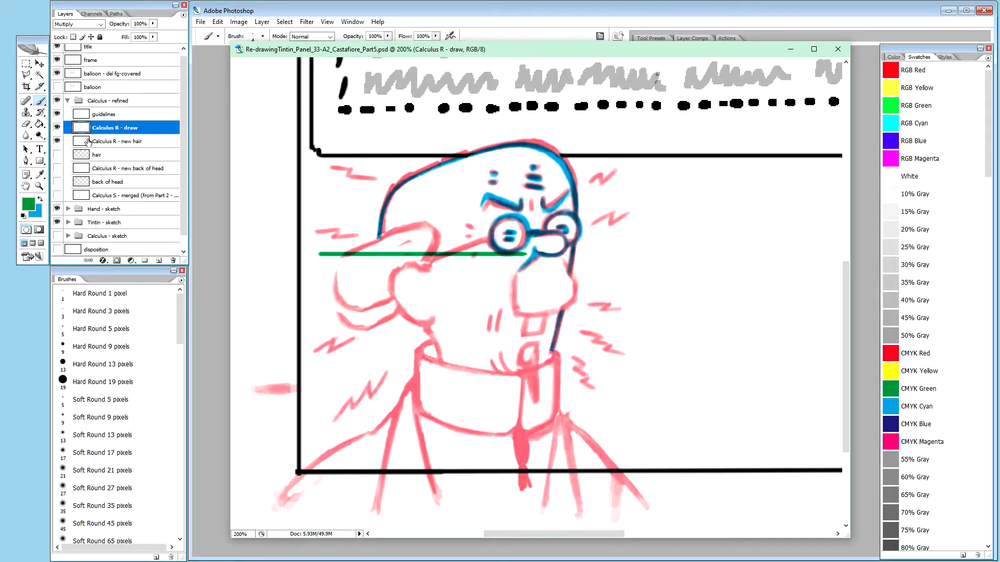
{"action": "left_click", "coordinate": [114, 140]}
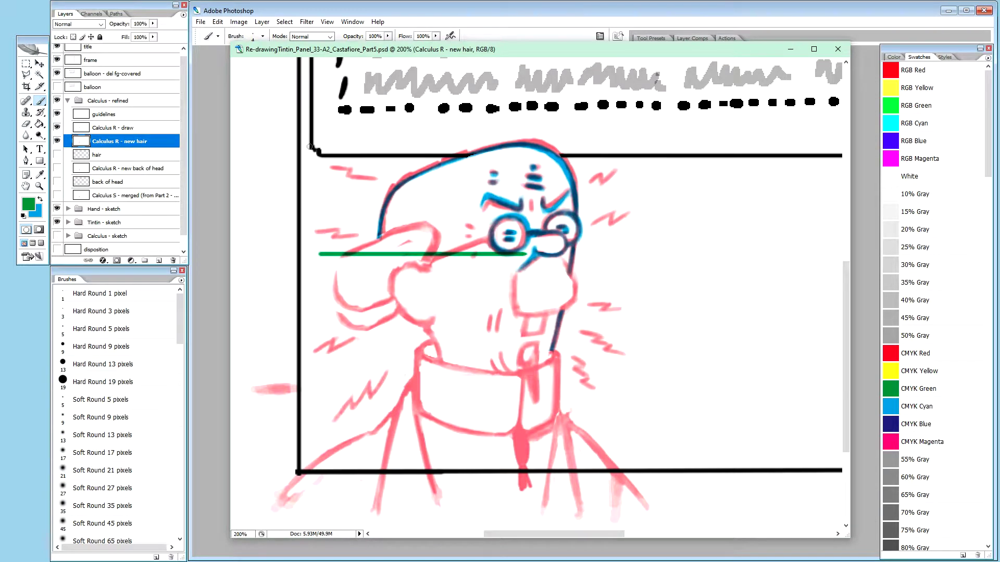
{"action": "key", "text": "l"}
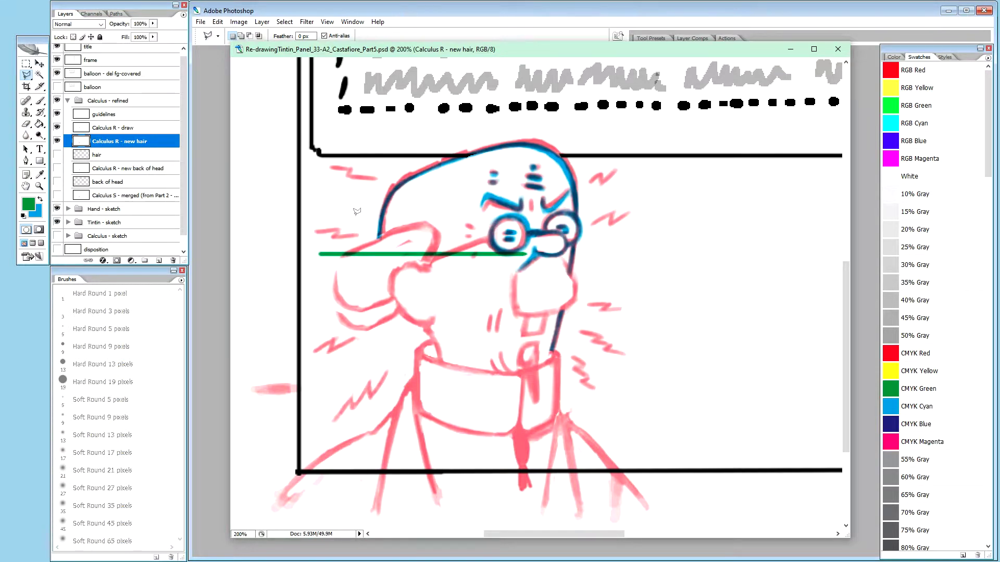
{"action": "left_click", "coordinate": [386, 266]}
{"action": "left_click", "coordinate": [392, 294]}
{"action": "left_click", "coordinate": [400, 309]}
{"action": "left_click", "coordinate": [413, 324]}
{"action": "left_click", "coordinate": [430, 328]}
{"action": "left_click", "coordinate": [446, 323]}
{"action": "left_click", "coordinate": [439, 309]}
{"action": "left_click", "coordinate": [423, 314]}
{"action": "left_click", "coordinate": [404, 291]}
{"action": "left_click", "coordinate": [404, 281]}
{"action": "left_click", "coordinate": [411, 275]}
{"action": "left_click", "coordinate": [421, 277]}
{"action": "left_click", "coordinate": [432, 279]}
{"action": "left_click", "coordinate": [436, 269]}
{"action": "left_click", "coordinate": [414, 260]}
{"action": "left_click", "coordinate": [388, 266]}
{"action": "key", "text": "ctrl+j"}
{"action": "key", "text": "v"}
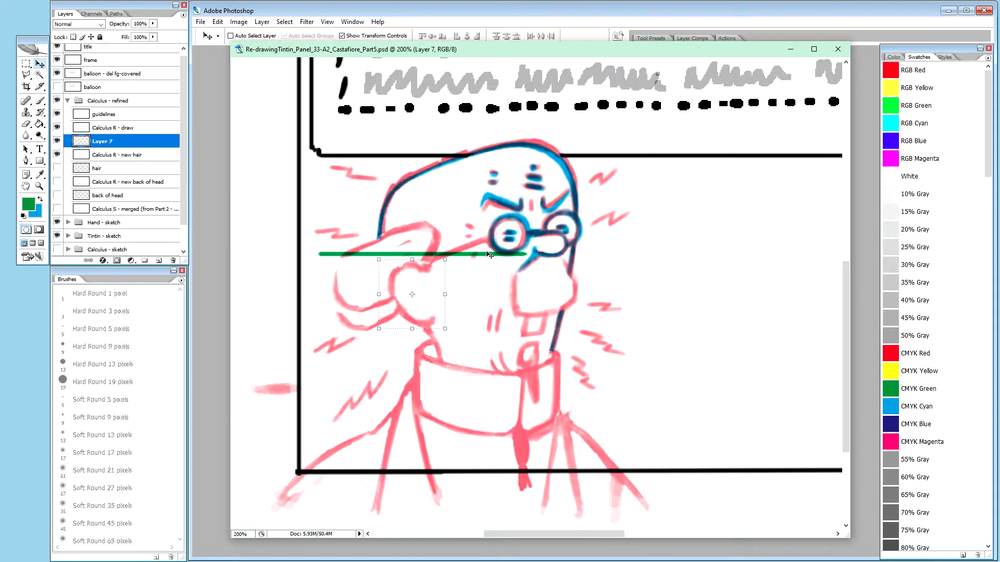
{"action": "double_click", "coordinate": [103, 141]}
{"action": "type", "text": "ear"}
{"action": "key", "text": "Return"}
Step: Nudge the ear copy up and to the left so its top reaches above the green guideline
{"action": "key", "text": "Up"}
{"action": "key", "text": "Up"}
{"action": "key", "text": "Left"}
{"action": "key", "text": "Left"}
{"action": "key", "text": "Up"}
{"action": "key", "text": "Up"}
{"action": "key", "text": "Up"}
{"action": "key", "text": "Up"}
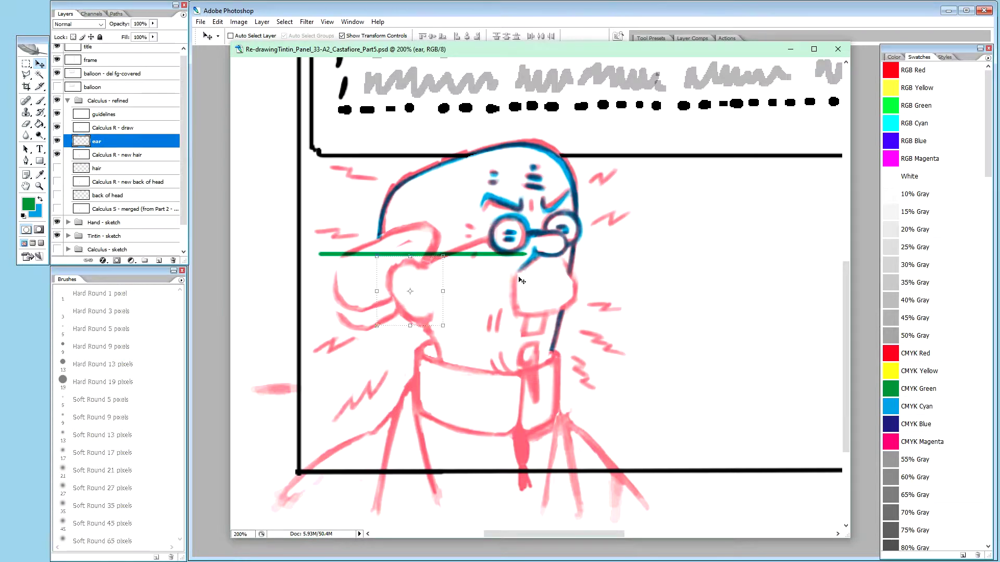
{"action": "key", "text": "Up"}
{"action": "key", "text": "Up"}
{"action": "key", "text": "Up"}
{"action": "key", "text": "Up"}
{"action": "key", "text": "Up"}
{"action": "key", "text": "Up"}
{"action": "key", "text": "Up"}
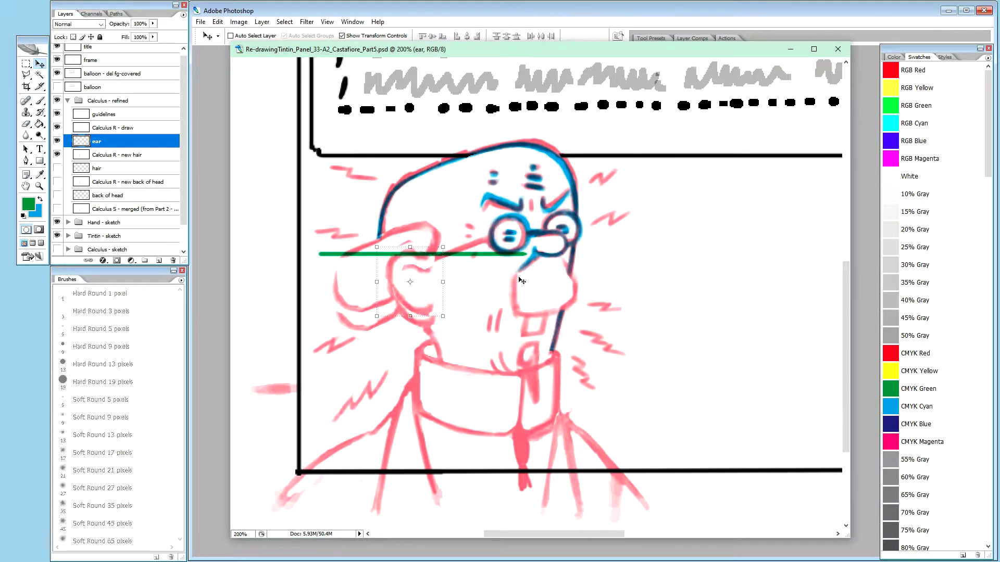
{"action": "key", "text": "Up"}
{"action": "key", "text": "Left"}
{"action": "key", "text": "Left"}
{"action": "key", "text": "Left"}
{"action": "key", "text": "Left"}
{"action": "key", "text": "Left"}
{"action": "key", "text": "Left"}
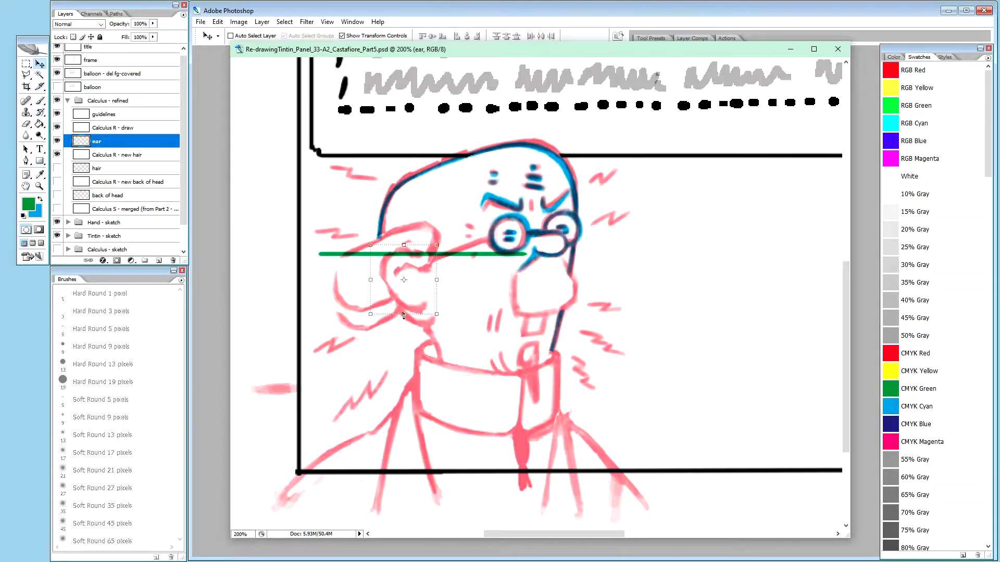
Step: Stretch the ear copy's height to 114.9% and rotate it counterclockwise in two passes of about 1.7° and 2.3°
{"action": "left_click_drag", "start_coordinate": [403, 315], "coordinate": [402, 326]}
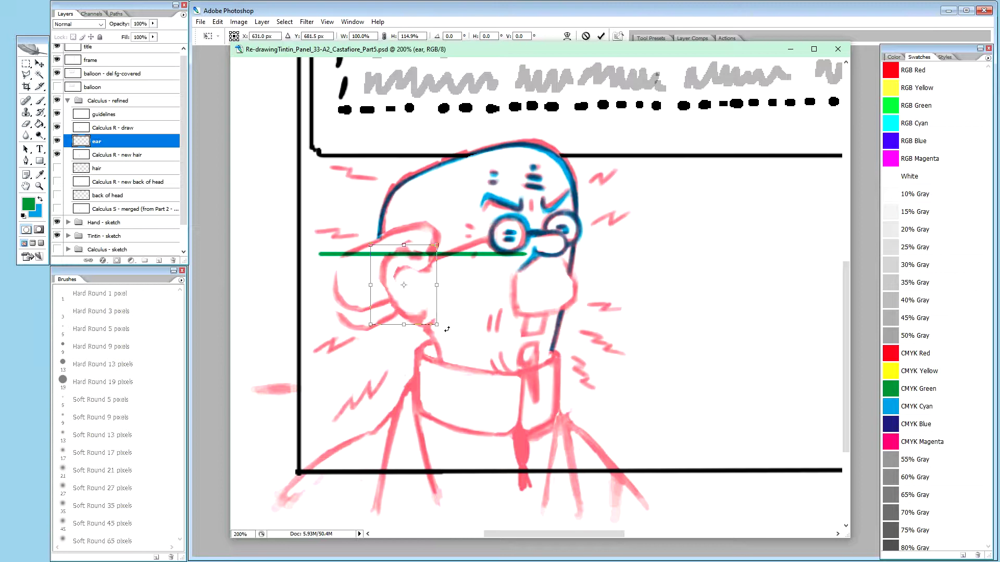
{"action": "left_click_drag", "start_coordinate": [447, 328], "coordinate": [449, 328]}
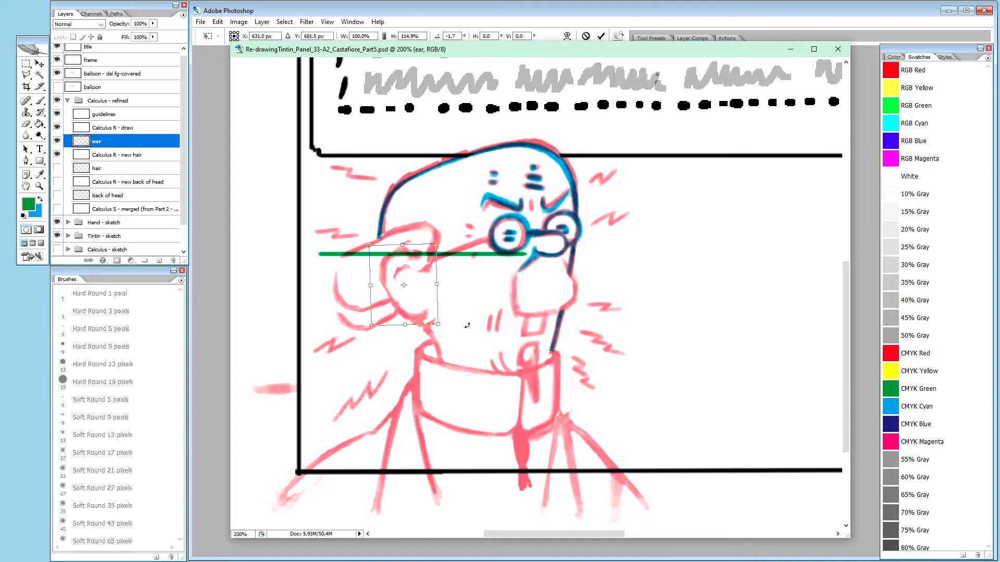
{"action": "key", "text": "Return"}
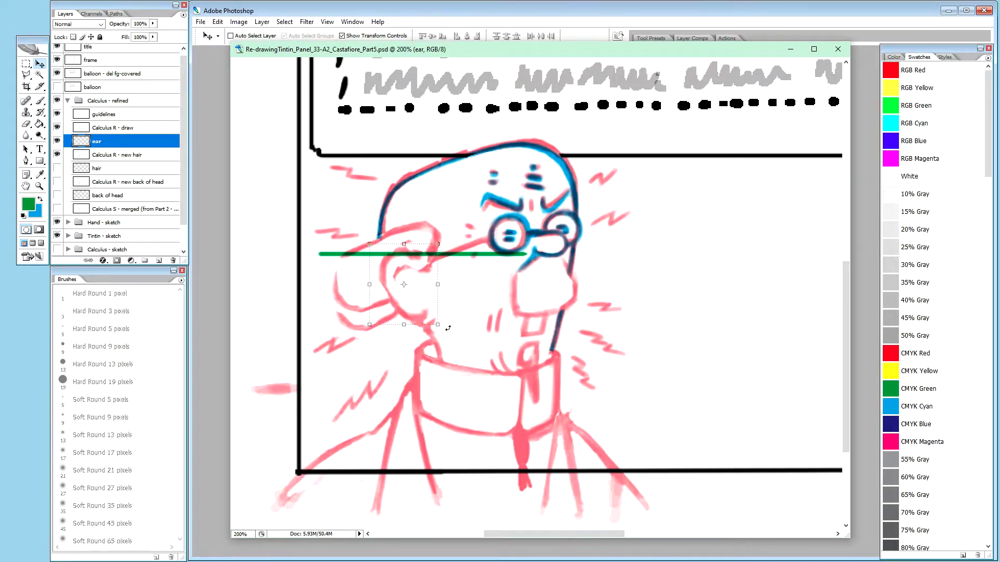
{"action": "left_click_drag", "start_coordinate": [444, 329], "coordinate": [448, 330]}
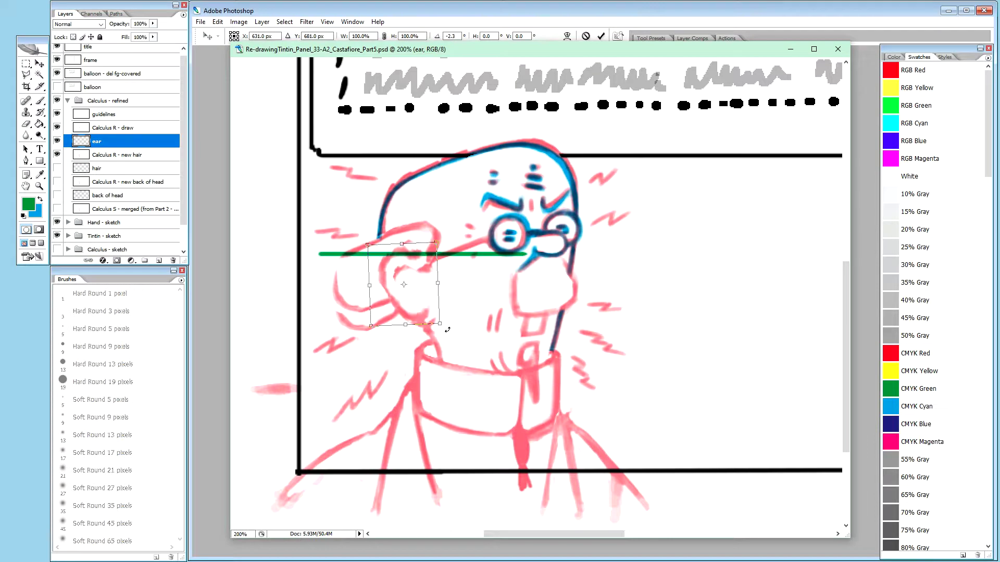
{"action": "key", "text": "Escape"}
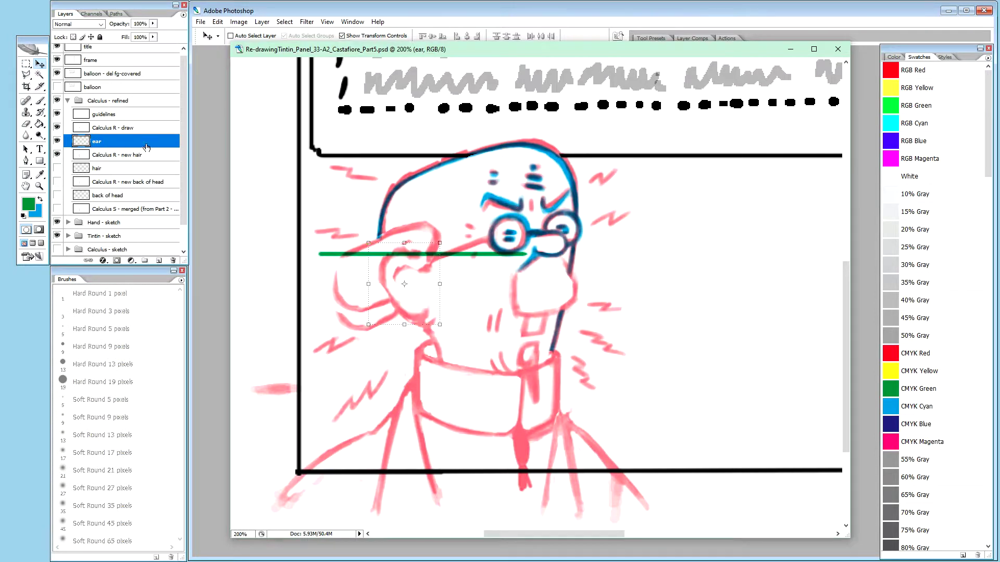
Step: Outline the glasses' side arm on "Calculus R - new hair" with the Polygonal Lasso and copy it to a new layer
{"action": "left_click", "coordinate": [125, 155]}
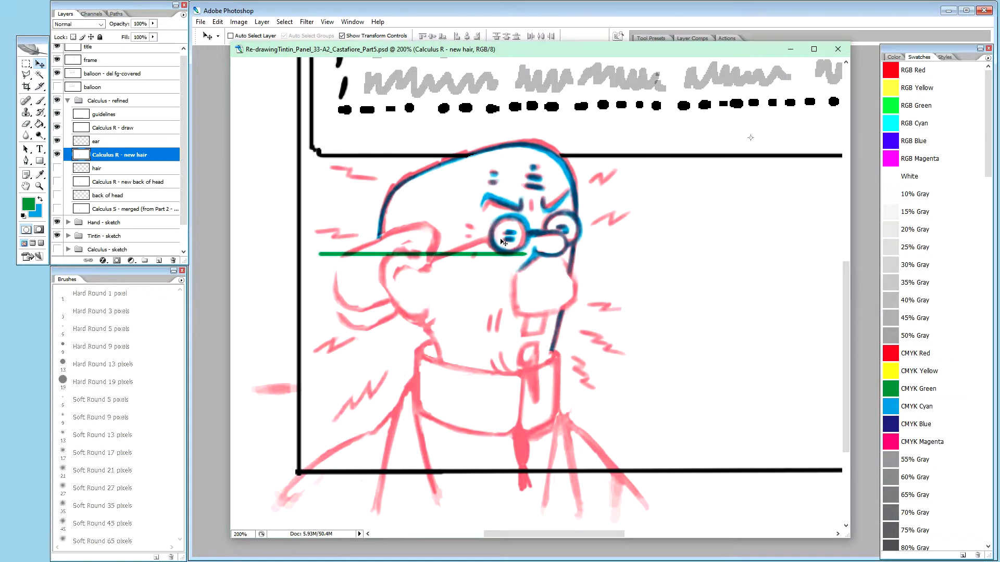
{"action": "key", "text": "l"}
{"action": "left_click", "coordinate": [484, 222]}
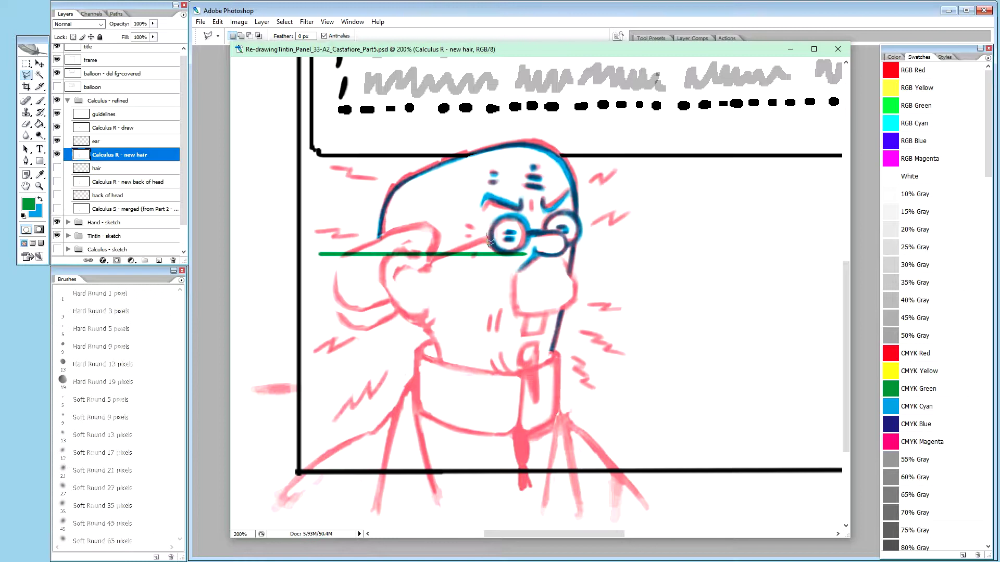
{"action": "left_click", "coordinate": [486, 248]}
{"action": "left_click", "coordinate": [472, 256]}
{"action": "left_click", "coordinate": [431, 267]}
{"action": "left_click", "coordinate": [431, 254]}
{"action": "left_click", "coordinate": [487, 234]}
{"action": "key", "text": "ctrl+j"}
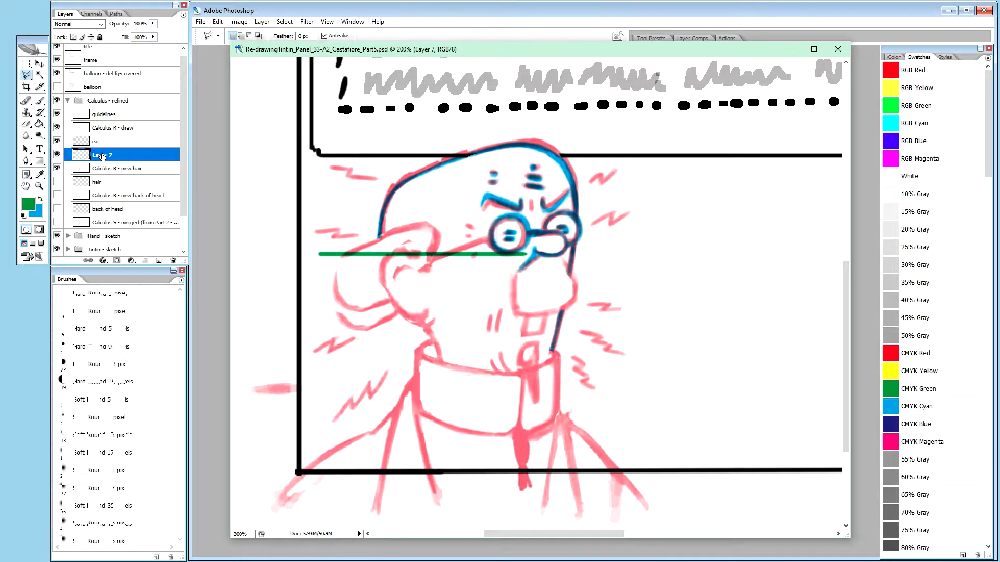
Step: Rename the glasses-arm layer "metal" and move it above the "ear" layer
{"action": "double_click", "coordinate": [106, 155]}
{"action": "type", "text": "metal"}
{"action": "key", "text": "Return"}
{"action": "left_click_drag", "start_coordinate": [104, 158], "coordinate": [109, 138]}
Step: Rotate the "metal" glasses arm slightly clockwise and nudge it upward in six small steps
{"action": "key", "text": "v"}
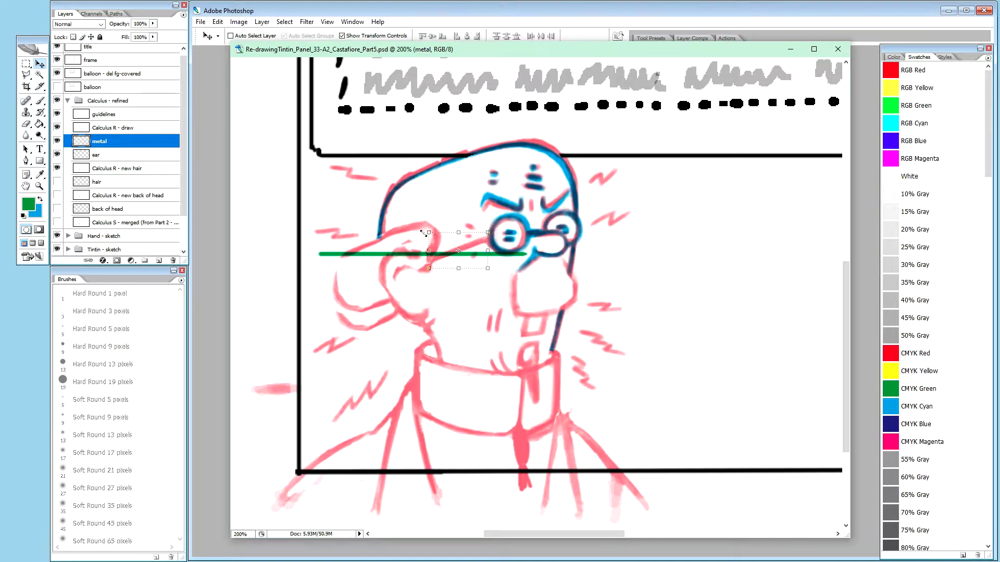
{"action": "left_click_drag", "start_coordinate": [421, 276], "coordinate": [419, 273]}
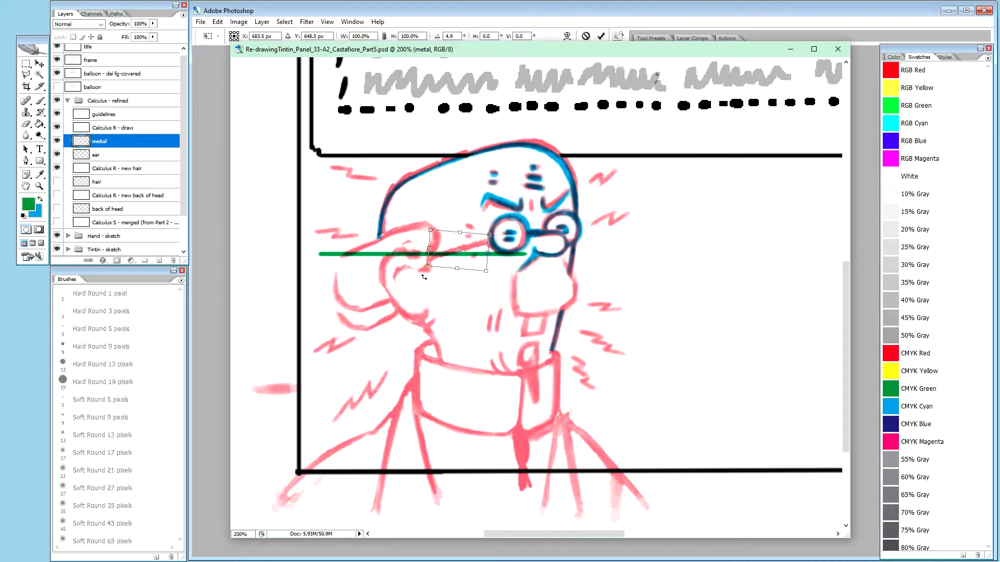
{"action": "left_click_drag", "start_coordinate": [424, 278], "coordinate": [424, 280]}
{"action": "key", "text": "Return"}
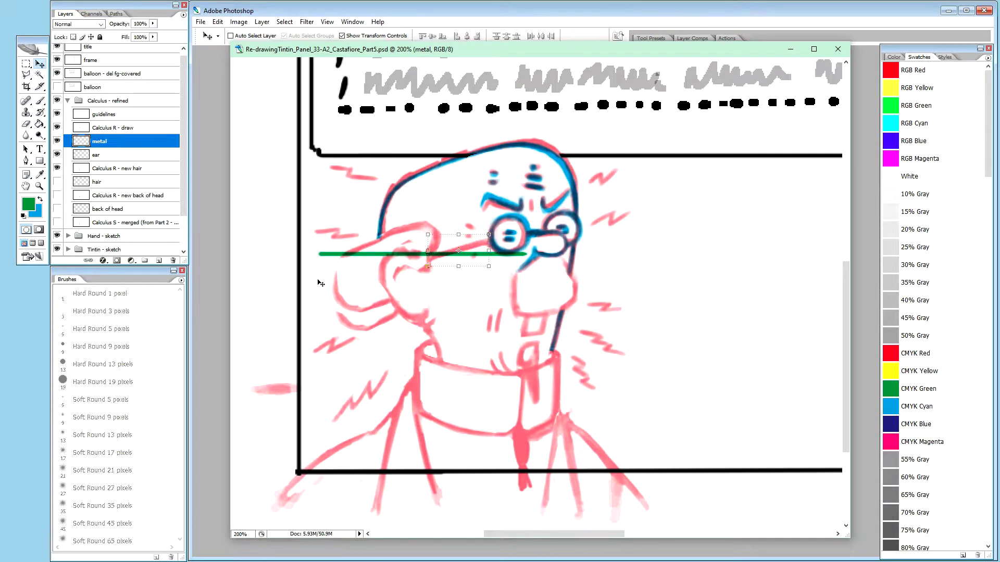
{"action": "key", "text": "Up"}
{"action": "key", "text": "Up"}
{"action": "key", "text": "Up"}
{"action": "key", "text": "Up"}
{"action": "key", "text": "Up"}
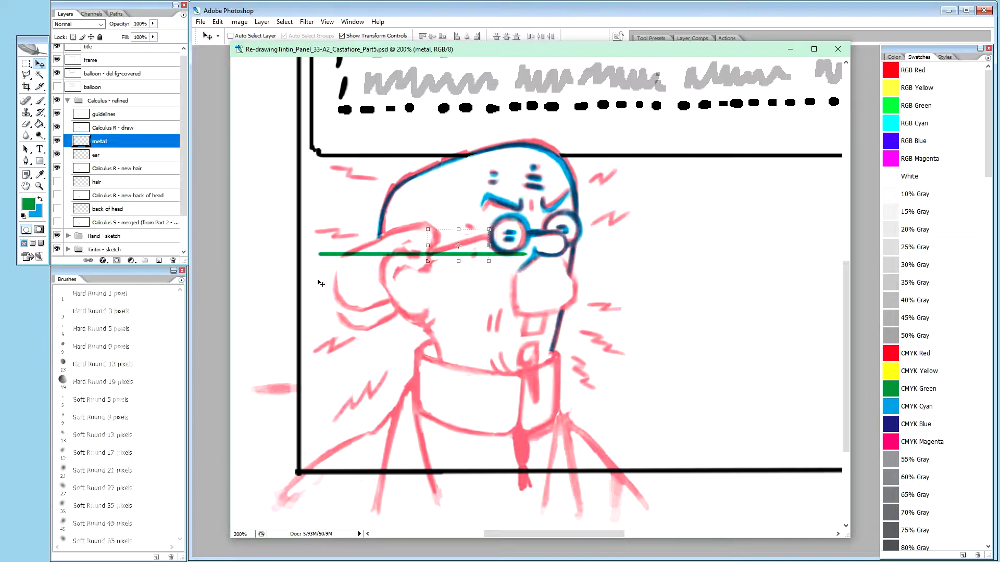
{"action": "key", "text": "Up"}
Step: Merge "metal", "ear" and "Calculus R - new hair" into a new layer copy and hide the three originals
{"action": "left_click", "coordinate": [122, 167], "text": "shift"}
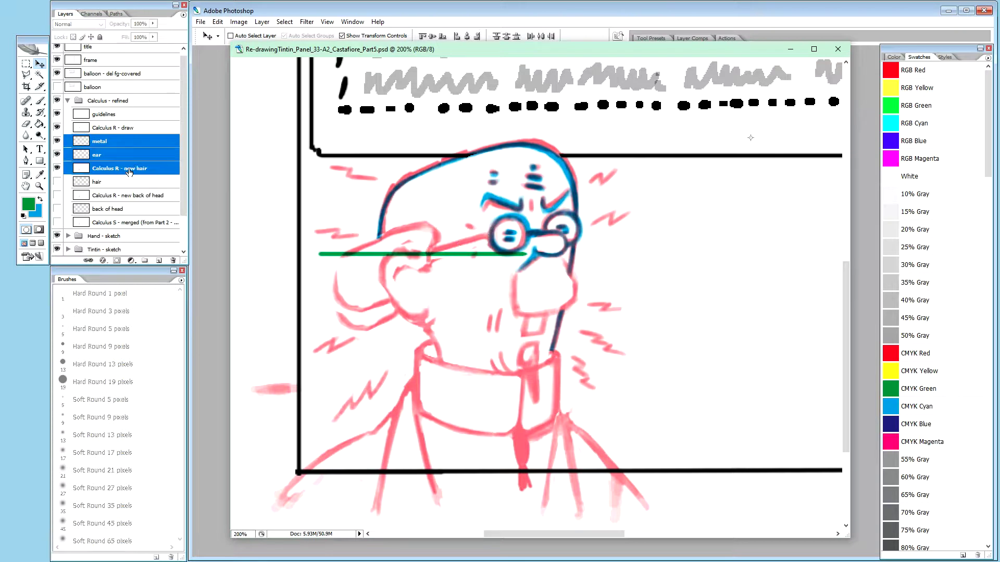
{"action": "key", "text": "ctrl+alt+e"}
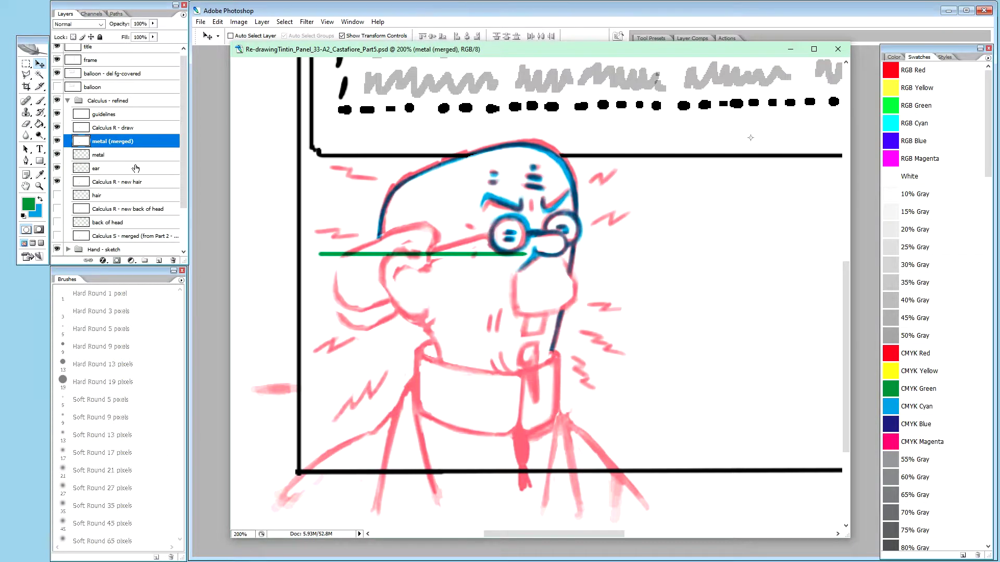
{"action": "left_click_drag", "start_coordinate": [57, 183], "coordinate": [57, 155]}
Step: Rename the merged layer "Calculus R - new metal+ ear" and compare the drawing with that layer shown and hidden
{"action": "double_click", "coordinate": [121, 183]}
{"action": "key", "text": "ctrl+c"}
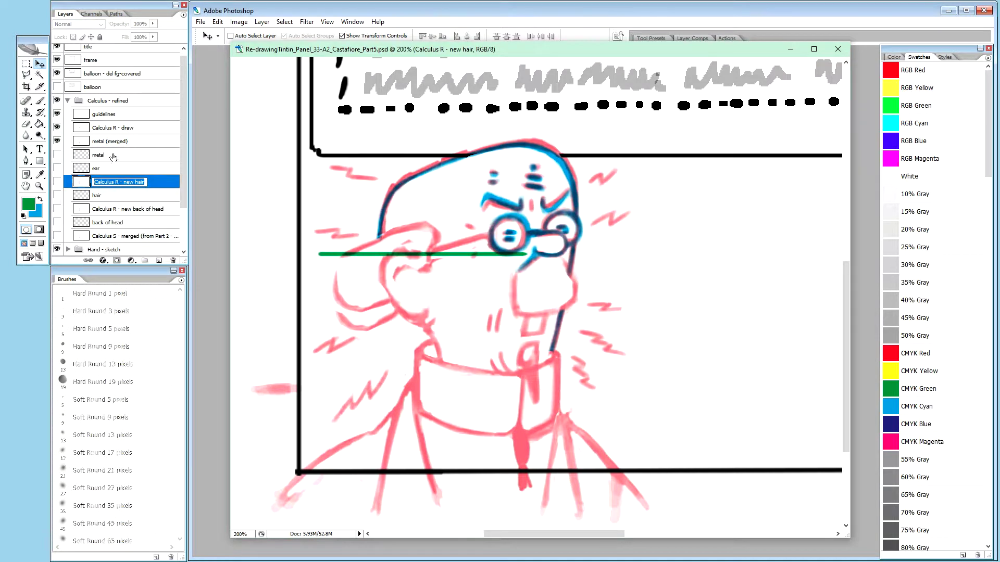
{"action": "double_click", "coordinate": [126, 145]}
{"action": "key", "text": "ctrl+v"}
{"action": "left_click_drag", "start_coordinate": [125, 142], "coordinate": [147, 142]}
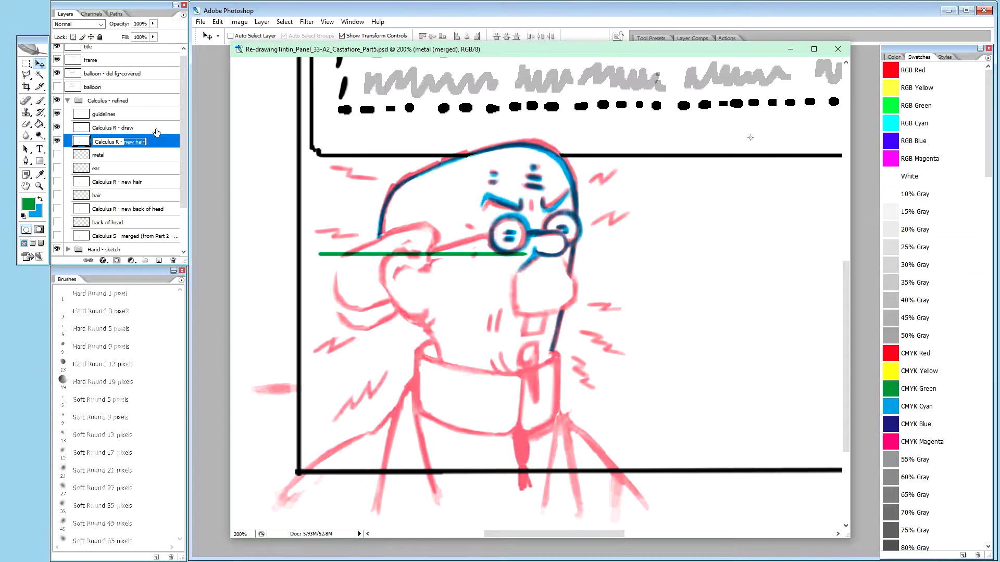
{"action": "type", "text": "new metal+ ear"}
{"action": "key", "text": "Return"}
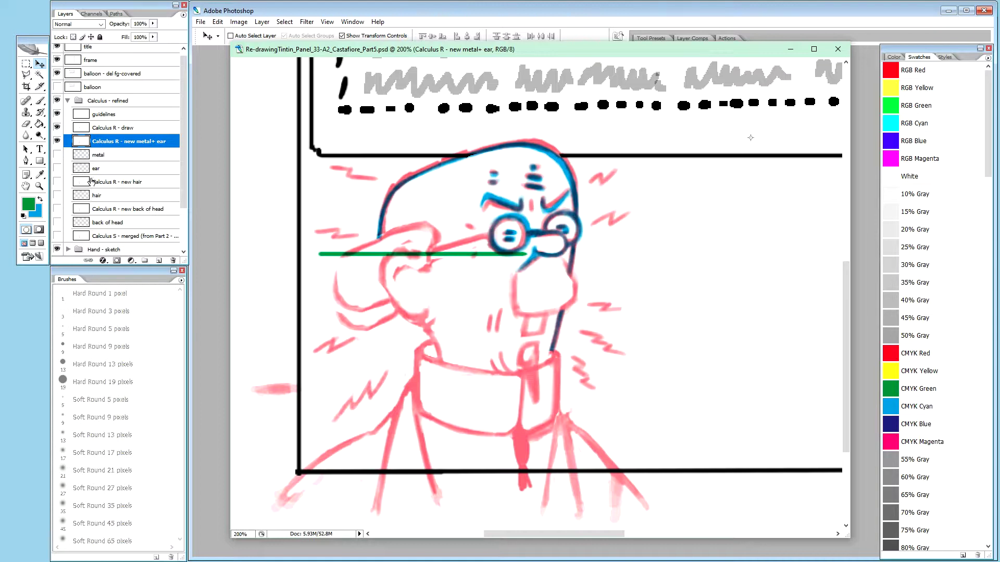
{"action": "left_click", "coordinate": [58, 142]}
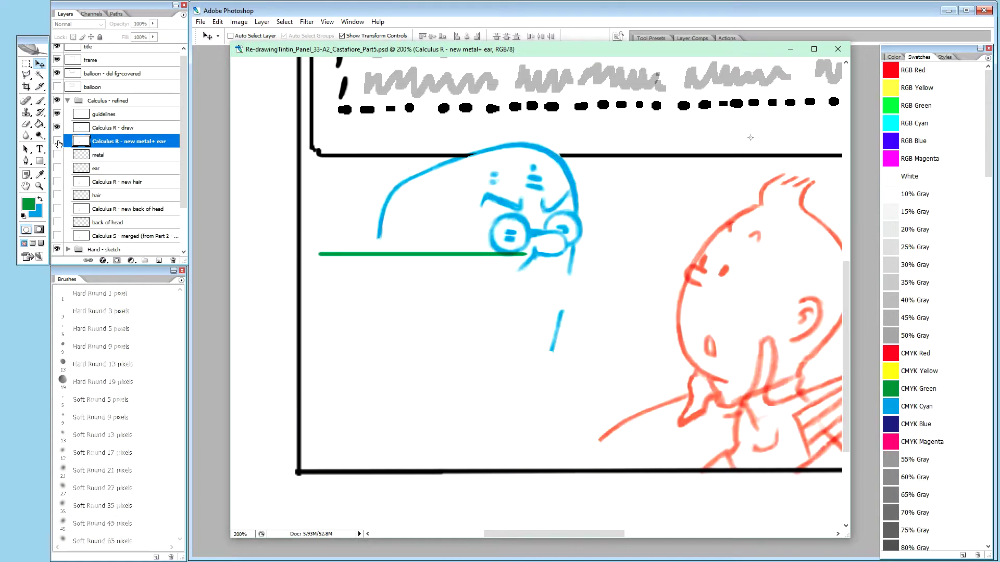
{"action": "left_click", "coordinate": [58, 142]}
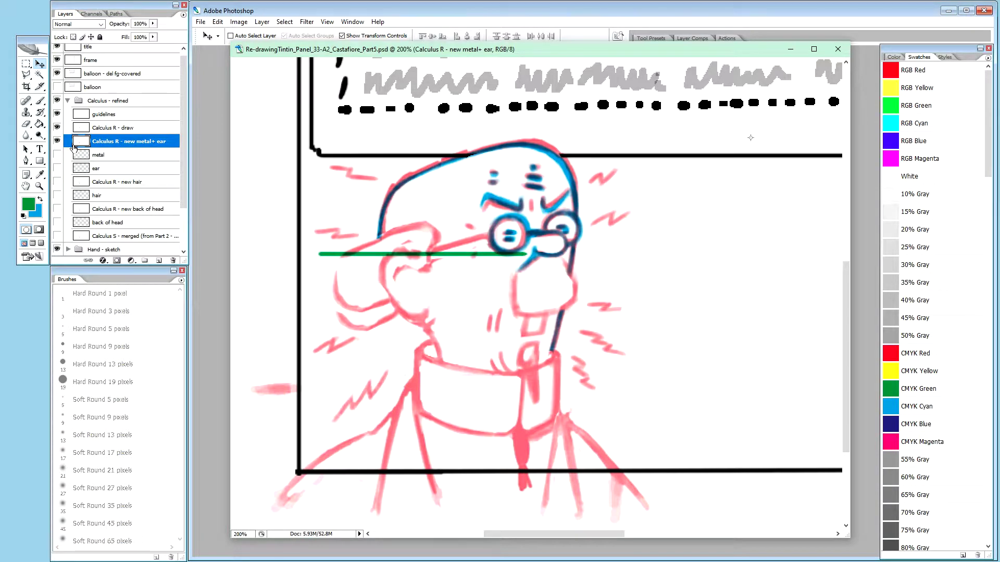
{"action": "left_click", "coordinate": [56, 138]}
{"action": "left_click", "coordinate": [57, 141]}
{"action": "left_click", "coordinate": [57, 141]}
Step: Set the brush colour to CMYK Cyan, try short strokes along the side hair's upper edge, and undo them
{"action": "left_click", "coordinate": [137, 127]}
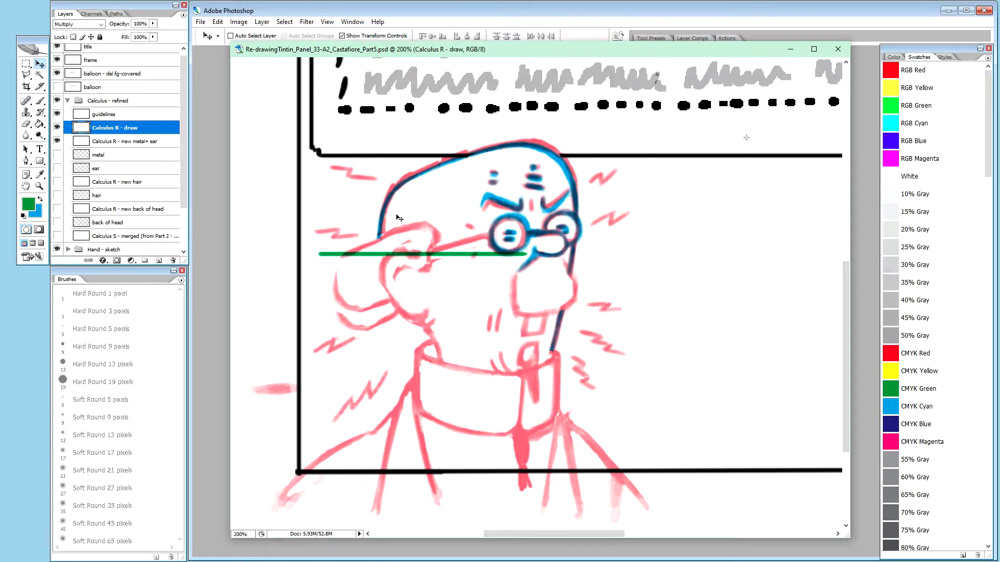
{"action": "key", "text": "b"}
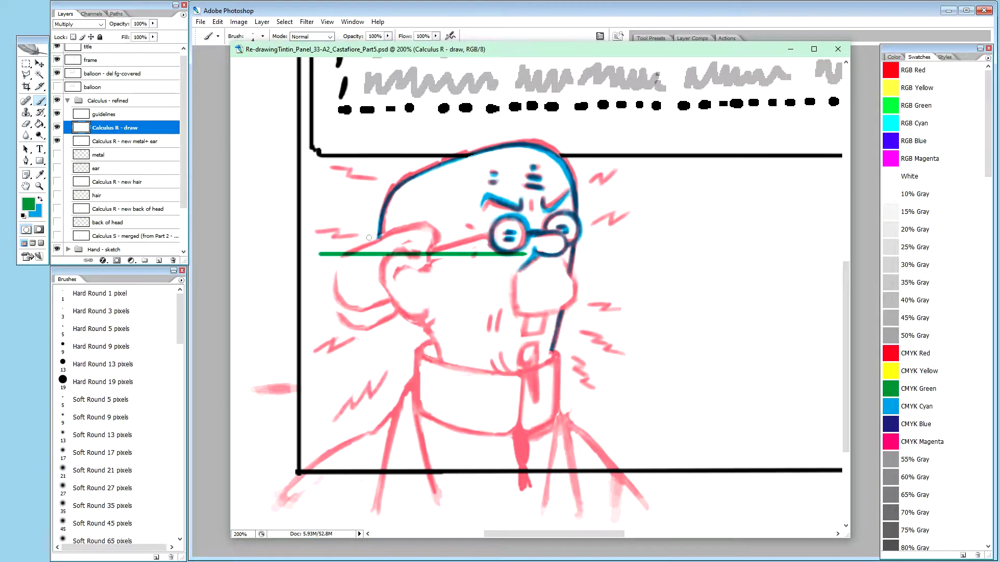
{"action": "left_click_drag", "start_coordinate": [352, 243], "coordinate": [349, 245]}
{"action": "left_click", "coordinate": [385, 240], "text": "ctrl"}
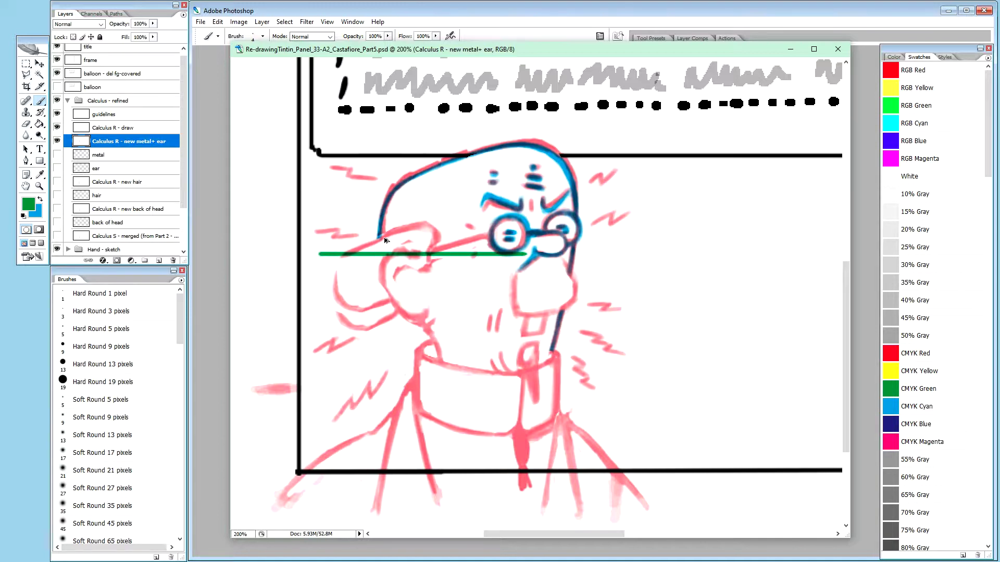
{"action": "left_click", "coordinate": [928, 409]}
{"action": "mouse_move", "coordinate": [350, 244]}
{"action": "left_mouse_down"}
{"action": "mouse_move", "coordinate": [390, 231]}
{"action": "mouse_move", "coordinate": [368, 236]}
{"action": "left_mouse_up"}
{"action": "left_click_drag", "start_coordinate": [355, 243], "coordinate": [348, 246]}
{"action": "key", "text": "ctrl+alt+z"}
{"action": "key", "text": "ctrl+alt+z"}
{"action": "key", "text": "ctrl+alt+z"}
{"action": "key", "text": "ctrl+alt+z"}
{"action": "key", "text": "ctrl+alt+z"}
{"action": "key", "text": "ctrl+alt+z"}
{"action": "key", "text": "ctrl+alt+z"}
Step: At 20% brush opacity, trace the ear's outline and the curl of hair in front of it in cyan
{"action": "key", "text": "2"}
{"action": "left_click_drag", "start_coordinate": [383, 275], "coordinate": [412, 319]}
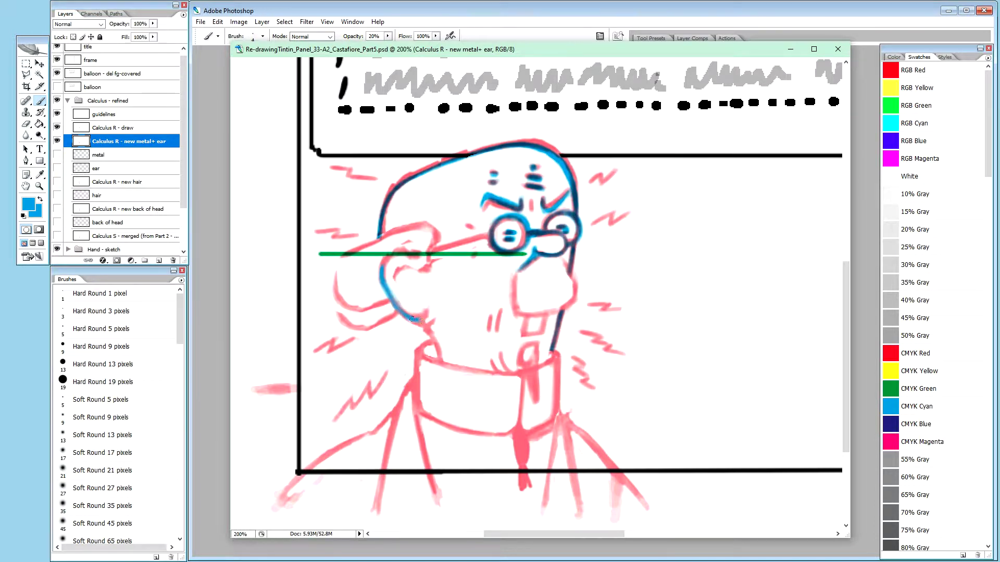
{"action": "left_click_drag", "start_coordinate": [423, 318], "coordinate": [420, 322]}
{"action": "left_click_drag", "start_coordinate": [420, 318], "coordinate": [423, 320]}
{"action": "left_click_drag", "start_coordinate": [381, 278], "coordinate": [382, 274]}
{"action": "mouse_move", "coordinate": [382, 265]}
{"action": "left_mouse_down"}
{"action": "mouse_move", "coordinate": [407, 246]}
{"action": "mouse_move", "coordinate": [400, 252]}
{"action": "mouse_move", "coordinate": [429, 265]}
{"action": "mouse_move", "coordinate": [419, 260]}
{"action": "mouse_move", "coordinate": [435, 229]}
{"action": "mouse_move", "coordinate": [422, 223]}
{"action": "mouse_move", "coordinate": [431, 226]}
{"action": "left_mouse_up"}
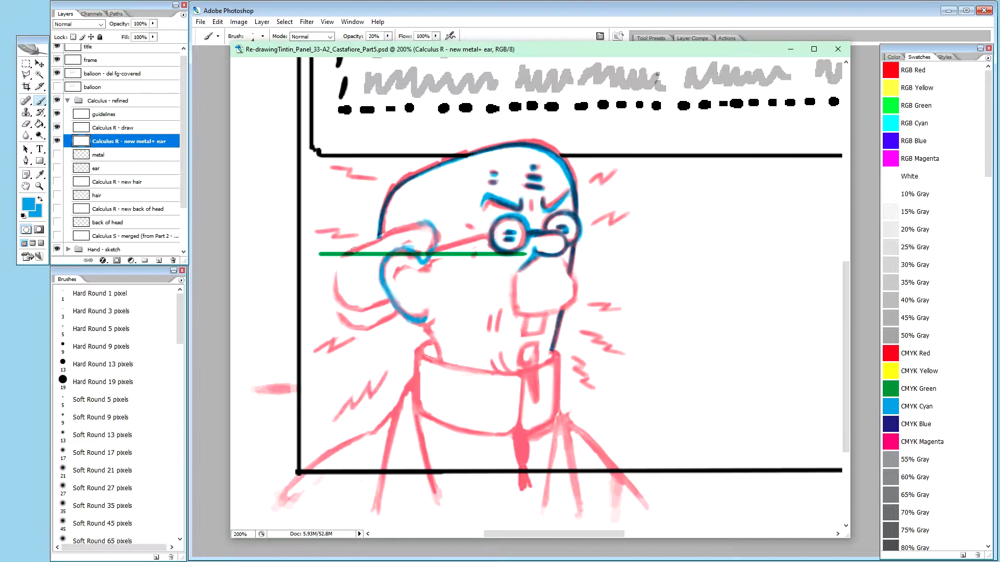
Step: Trace the side hair's upper edge in cyan and extend its rounded back outward, down to the lower edge
{"action": "mouse_move", "coordinate": [362, 245]}
{"action": "left_mouse_down"}
{"action": "mouse_move", "coordinate": [398, 227]}
{"action": "mouse_move", "coordinate": [349, 248]}
{"action": "mouse_move", "coordinate": [430, 224]}
{"action": "left_mouse_up"}
{"action": "left_click_drag", "start_coordinate": [356, 240], "coordinate": [350, 248]}
{"action": "mouse_move", "coordinate": [405, 223]}
{"action": "left_mouse_down"}
{"action": "mouse_move", "coordinate": [384, 230]}
{"action": "mouse_move", "coordinate": [408, 222]}
{"action": "left_mouse_up"}
{"action": "mouse_move", "coordinate": [412, 224]}
{"action": "left_mouse_down"}
{"action": "mouse_move", "coordinate": [429, 226]}
{"action": "mouse_move", "coordinate": [348, 251]}
{"action": "left_mouse_up"}
{"action": "left_click_drag", "start_coordinate": [343, 251], "coordinate": [350, 248]}
{"action": "mouse_move", "coordinate": [328, 270]}
{"action": "left_mouse_down"}
{"action": "mouse_move", "coordinate": [345, 250]}
{"action": "mouse_move", "coordinate": [341, 273]}
{"action": "mouse_move", "coordinate": [327, 275]}
{"action": "mouse_move", "coordinate": [338, 270]}
{"action": "mouse_move", "coordinate": [338, 305]}
{"action": "mouse_move", "coordinate": [330, 281]}
{"action": "mouse_move", "coordinate": [345, 317]}
{"action": "mouse_move", "coordinate": [330, 293]}
{"action": "mouse_move", "coordinate": [350, 309]}
{"action": "left_mouse_up"}
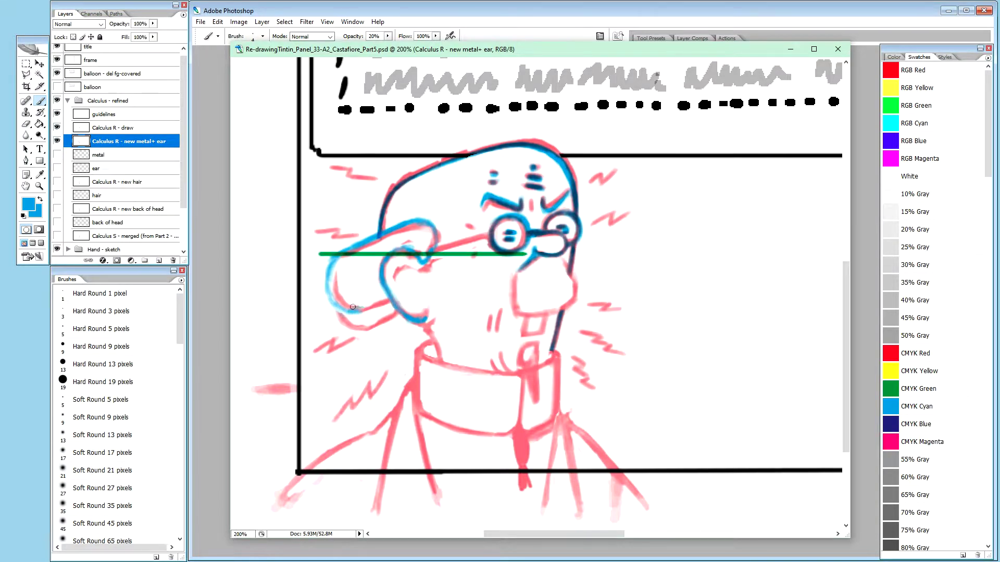
{"action": "mouse_move", "coordinate": [351, 310]}
{"action": "left_mouse_down"}
{"action": "mouse_move", "coordinate": [331, 299]}
{"action": "mouse_move", "coordinate": [354, 317]}
{"action": "mouse_move", "coordinate": [346, 313]}
{"action": "mouse_move", "coordinate": [393, 303]}
{"action": "mouse_move", "coordinate": [360, 321]}
{"action": "mouse_move", "coordinate": [339, 317]}
{"action": "mouse_move", "coordinate": [329, 263]}
{"action": "mouse_move", "coordinate": [316, 279]}
{"action": "mouse_move", "coordinate": [323, 271]}
{"action": "mouse_move", "coordinate": [323, 307]}
{"action": "mouse_move", "coordinate": [315, 287]}
{"action": "mouse_move", "coordinate": [320, 278]}
{"action": "mouse_move", "coordinate": [330, 319]}
{"action": "mouse_move", "coordinate": [328, 310]}
{"action": "mouse_move", "coordinate": [344, 323]}
{"action": "mouse_move", "coordinate": [388, 307]}
{"action": "mouse_move", "coordinate": [357, 321]}
{"action": "left_mouse_up"}
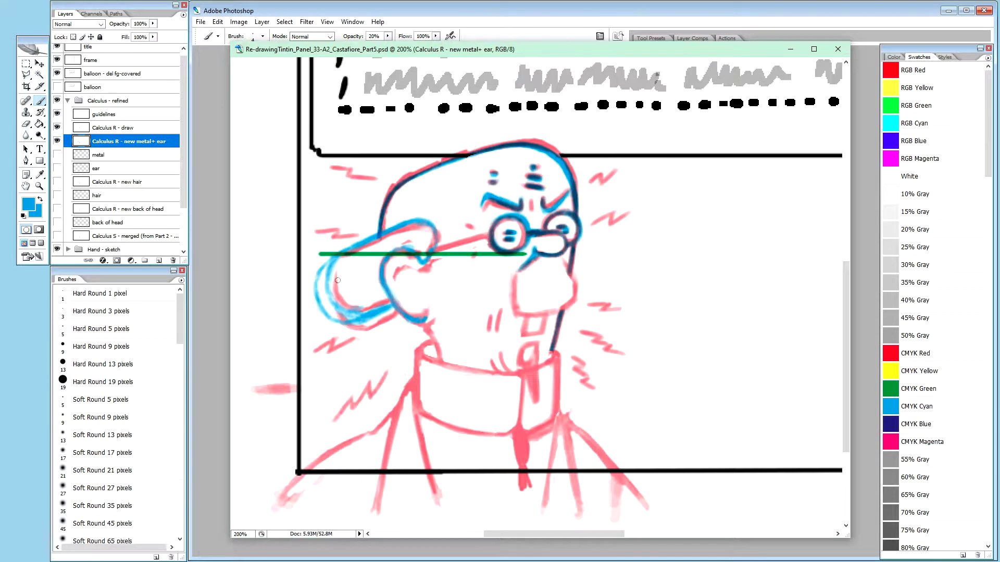
Step: Set the brush opacity to 100% and try a solid cyan stroke on the hair's inner back edge, redoing it once
{"action": "key", "text": "0"}
{"action": "left_click_drag", "start_coordinate": [336, 266], "coordinate": [331, 275]}
{"action": "key", "text": "ctrl+z"}
{"action": "left_click_drag", "start_coordinate": [336, 267], "coordinate": [324, 280]}
Step: Set the foreground colour to white (ffffff), paint over the hair's inner back lines, and undo the last white strokes
{"action": "left_click", "coordinate": [26, 204]}
{"action": "key", "text": "Tab"}
{"action": "key", "text": "Tab"}
{"action": "key", "text": "Tab"}
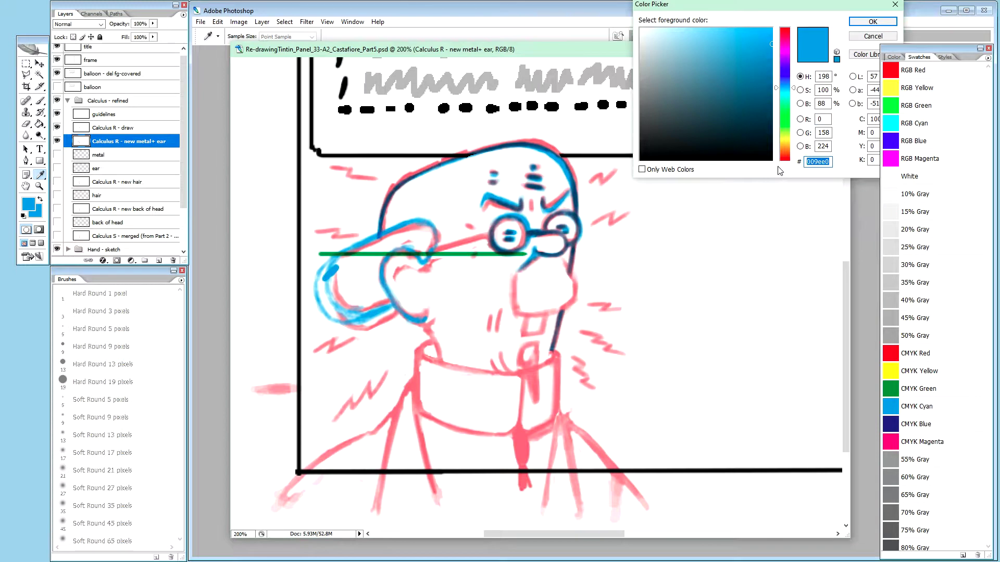
{"action": "type", "text": "ffffff"}
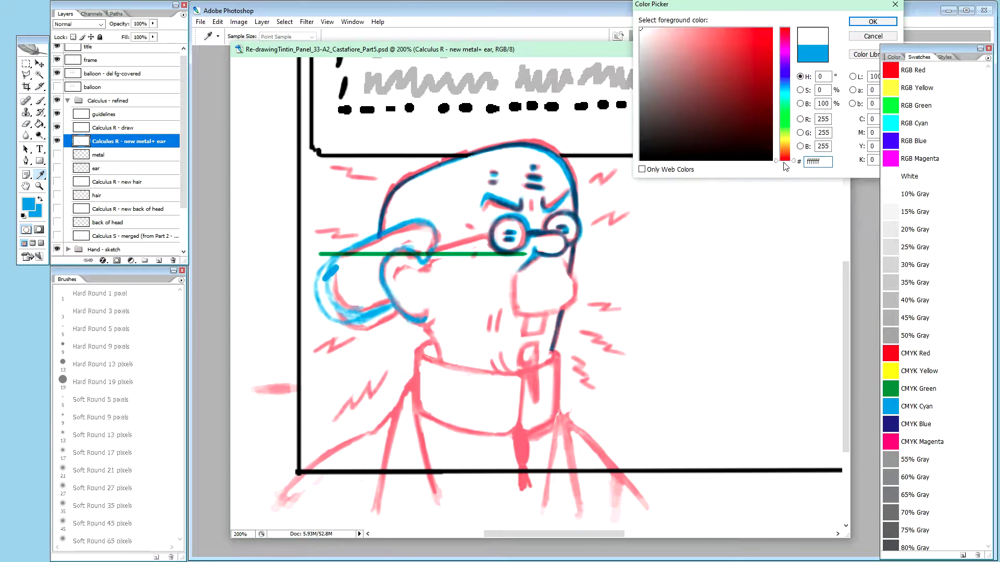
{"action": "key", "text": "Return"}
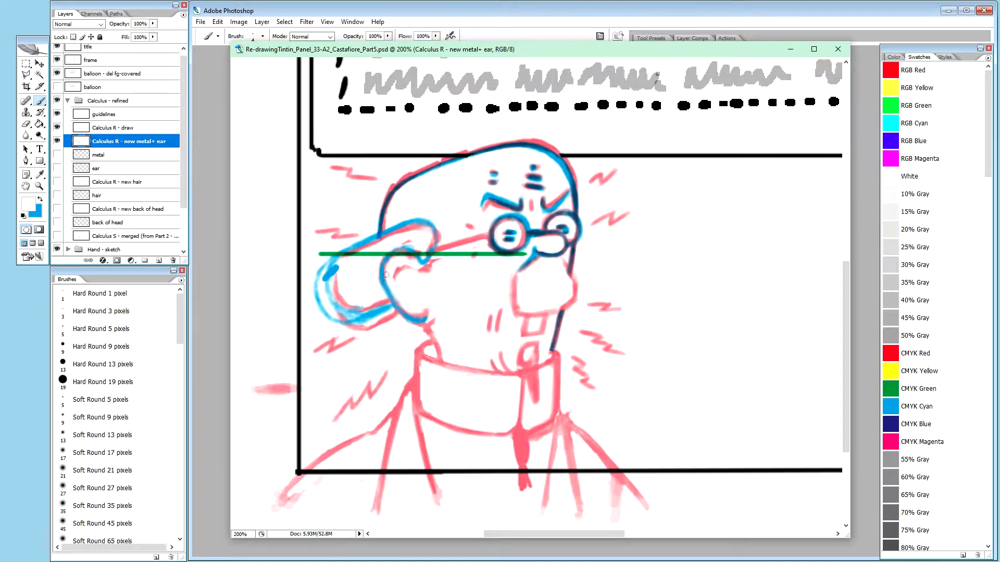
{"action": "mouse_move", "coordinate": [319, 279]}
{"action": "left_mouse_down"}
{"action": "mouse_move", "coordinate": [334, 263]}
{"action": "mouse_move", "coordinate": [324, 281]}
{"action": "mouse_move", "coordinate": [339, 304]}
{"action": "left_mouse_up"}
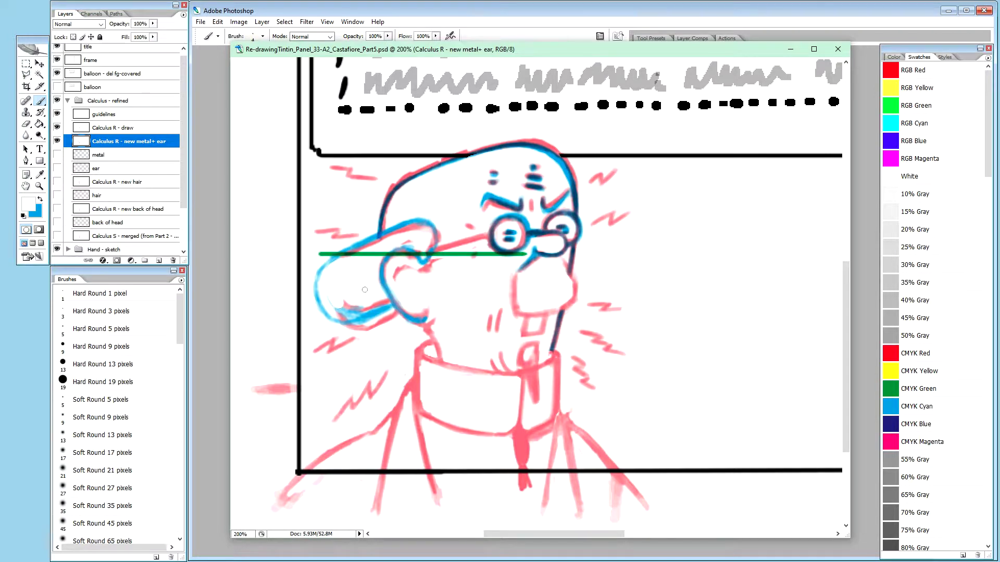
{"action": "key", "text": "ctrl+alt+z"}
{"action": "key", "text": "ctrl+alt+z"}
Step: Examine the "Calculus R - new metal+ ear" layer on its own and against the full drawing
{"action": "left_click", "coordinate": [57, 142], "text": "alt"}
{"action": "left_click", "coordinate": [57, 142], "text": "alt"}
{"action": "left_click", "coordinate": [57, 142], "text": "alt"}
{"action": "left_click", "coordinate": [57, 143], "text": "alt"}
{"action": "left_click", "coordinate": [58, 143], "text": "alt"}
{"action": "left_click", "coordinate": [58, 144], "text": "alt"}
Step: Outline the side hair and ear with the Polygonal Lasso and copy them to a new layer above "Calculus R - draw"
{"action": "key", "text": "m"}
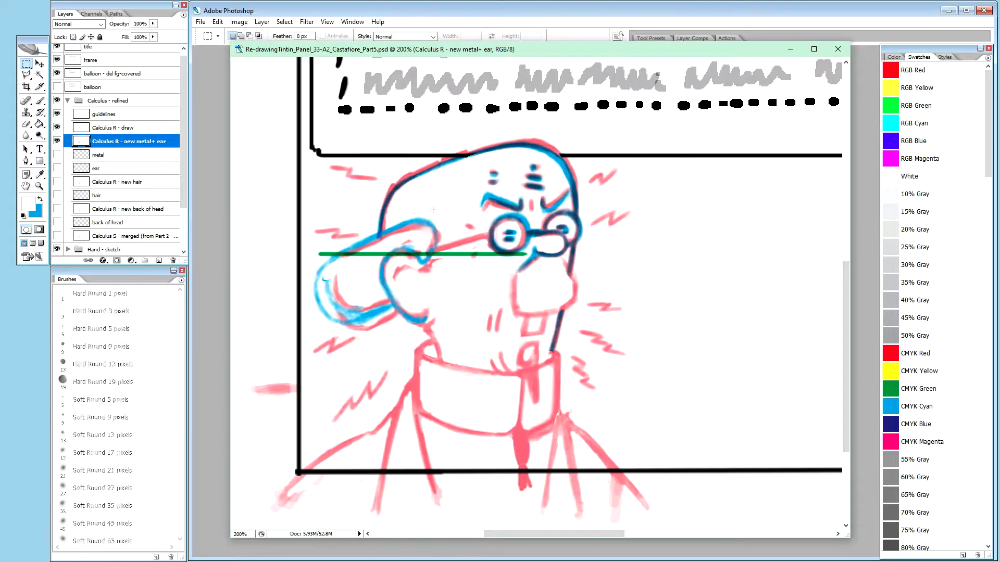
{"action": "key", "text": "l"}
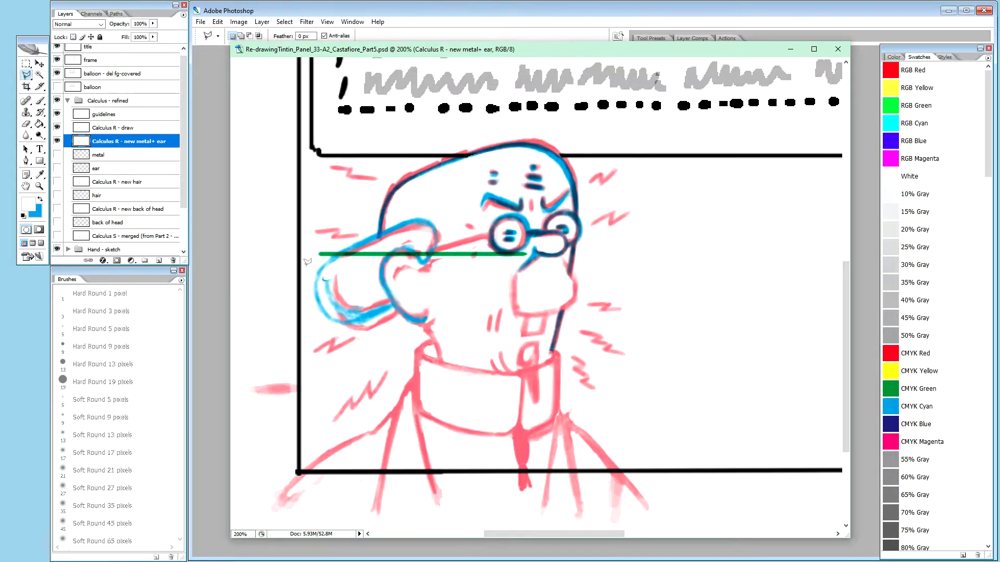
{"action": "left_click", "coordinate": [308, 264]}
{"action": "left_click", "coordinate": [415, 213]}
{"action": "left_click", "coordinate": [440, 222]}
{"action": "left_click", "coordinate": [441, 243]}
{"action": "left_click", "coordinate": [431, 264]}
{"action": "left_click", "coordinate": [415, 264]}
{"action": "mouse_move", "coordinate": [401, 254]}
{"action": "left_mouse_down"}
{"action": "mouse_move", "coordinate": [403, 296]}
{"action": "mouse_move", "coordinate": [430, 306]}
{"action": "mouse_move", "coordinate": [431, 296]}
{"action": "mouse_move", "coordinate": [433, 317]}
{"action": "mouse_move", "coordinate": [370, 327]}
{"action": "left_mouse_up"}
{"action": "left_click", "coordinate": [311, 270]}
{"action": "left_click", "coordinate": [119, 130]}
{"action": "key", "text": "ctrl+j"}
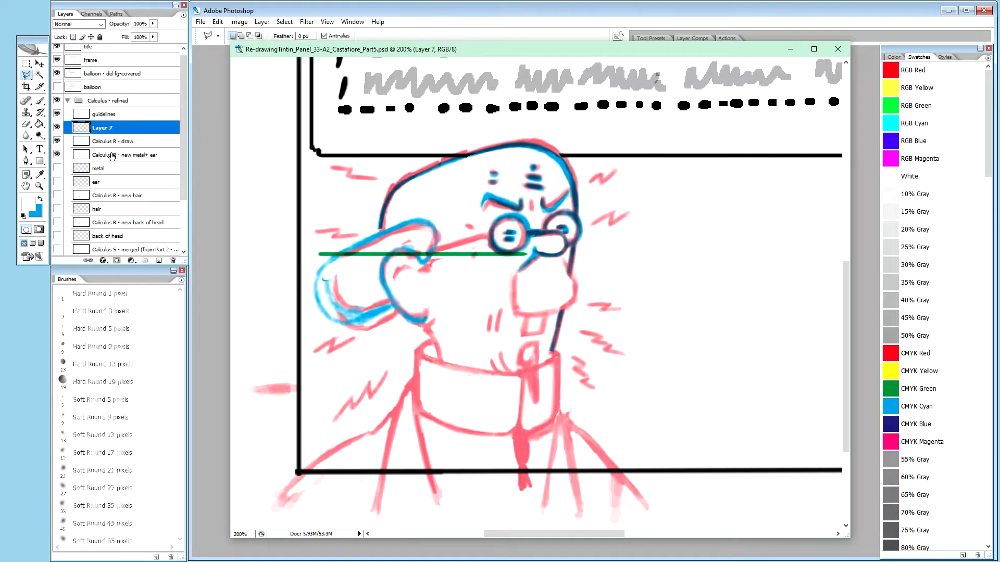
Step: Hide both underlying Calculus drawing layers and paint white over the stray pink and surplus cyan lines around the side hair and ear on Layer 7
{"action": "left_click", "coordinate": [56, 154]}
{"action": "left_click", "coordinate": [57, 142]}
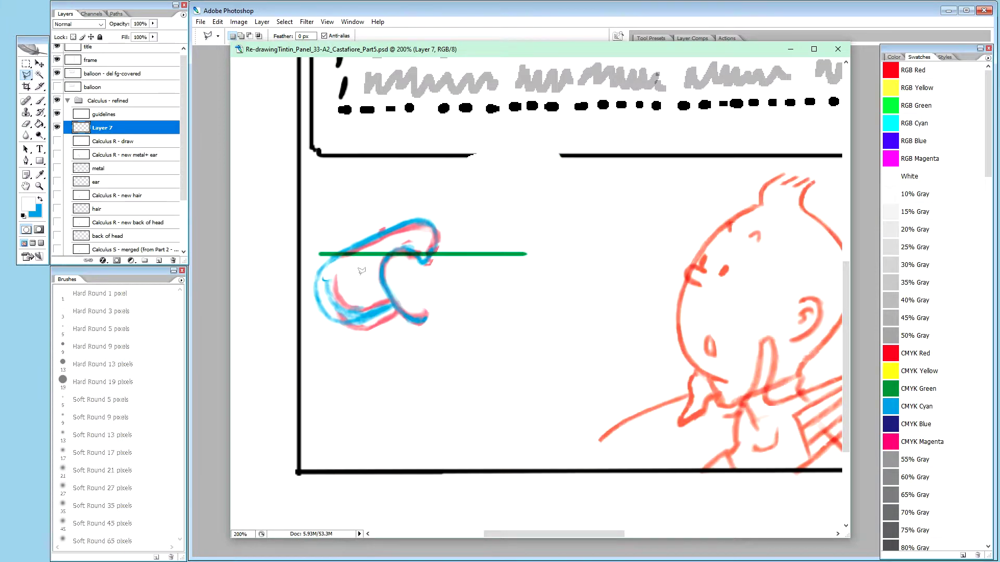
{"action": "key", "text": "b"}
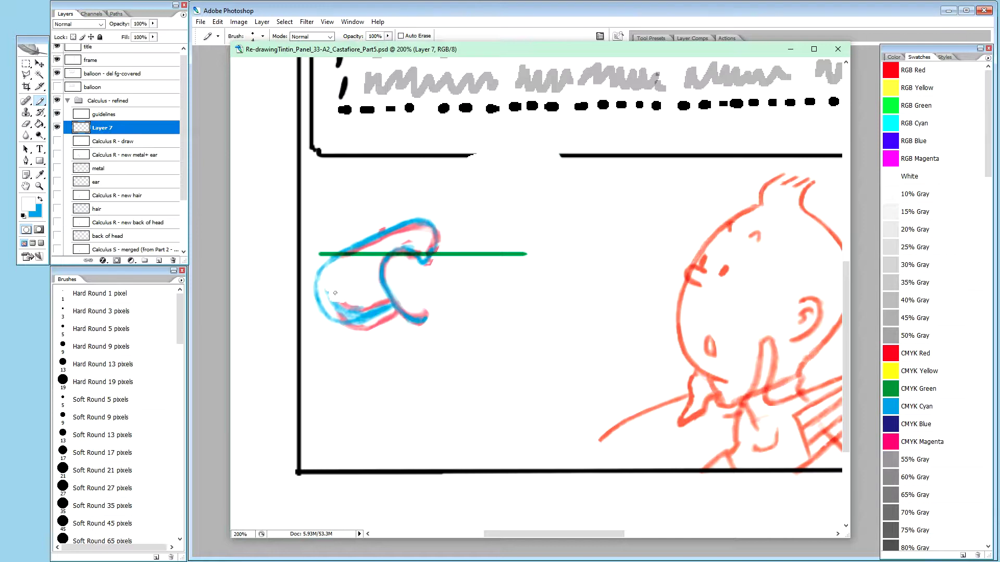
{"action": "mouse_move", "coordinate": [334, 303]}
{"action": "left_mouse_down"}
{"action": "mouse_move", "coordinate": [353, 311]}
{"action": "mouse_move", "coordinate": [385, 302]}
{"action": "mouse_move", "coordinate": [341, 317]}
{"action": "left_mouse_up"}
{"action": "left_click_drag", "start_coordinate": [346, 259], "coordinate": [425, 229]}
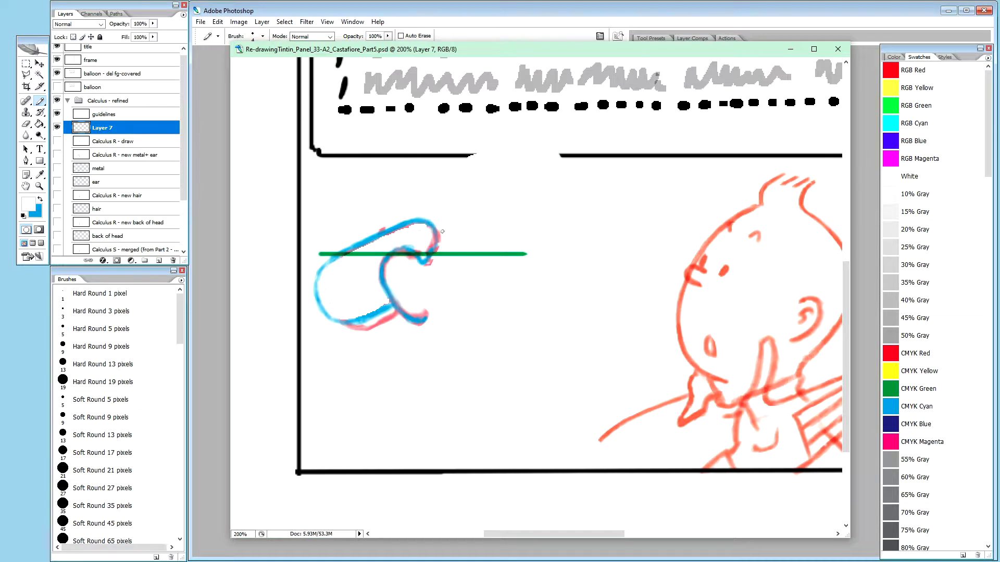
{"action": "left_click_drag", "start_coordinate": [435, 254], "coordinate": [437, 248]}
{"action": "left_click_drag", "start_coordinate": [429, 241], "coordinate": [425, 228]}
{"action": "mouse_move", "coordinate": [370, 334]}
{"action": "left_mouse_down"}
{"action": "mouse_move", "coordinate": [341, 330]}
{"action": "mouse_move", "coordinate": [386, 320]}
{"action": "mouse_move", "coordinate": [420, 325]}
{"action": "left_mouse_up"}
{"action": "left_click_drag", "start_coordinate": [413, 312], "coordinate": [429, 311]}
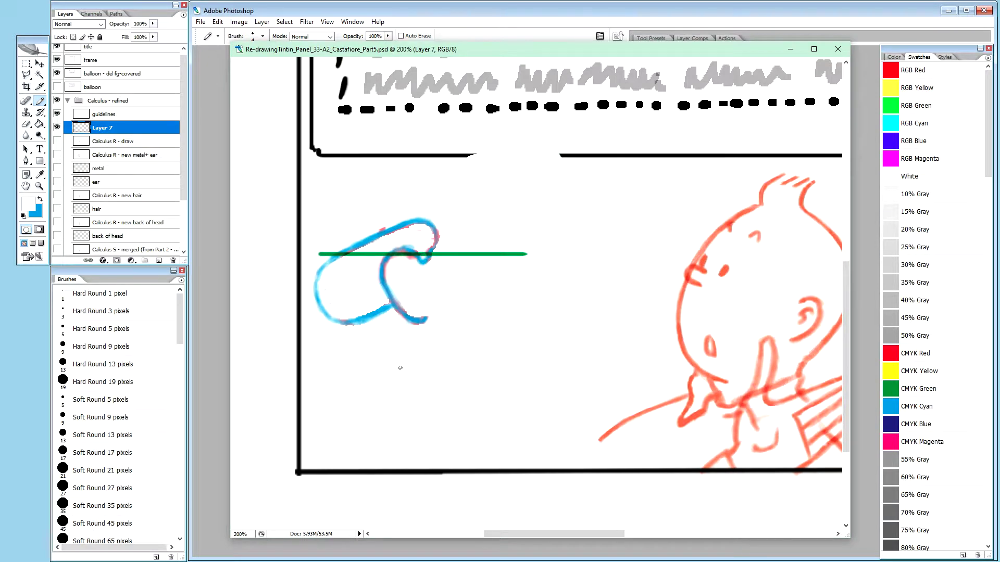
Step: Show "Calculus R - draw", select it together with Layer 7, and try merging copies of both, undoing the merge
{"action": "left_click", "coordinate": [58, 141]}
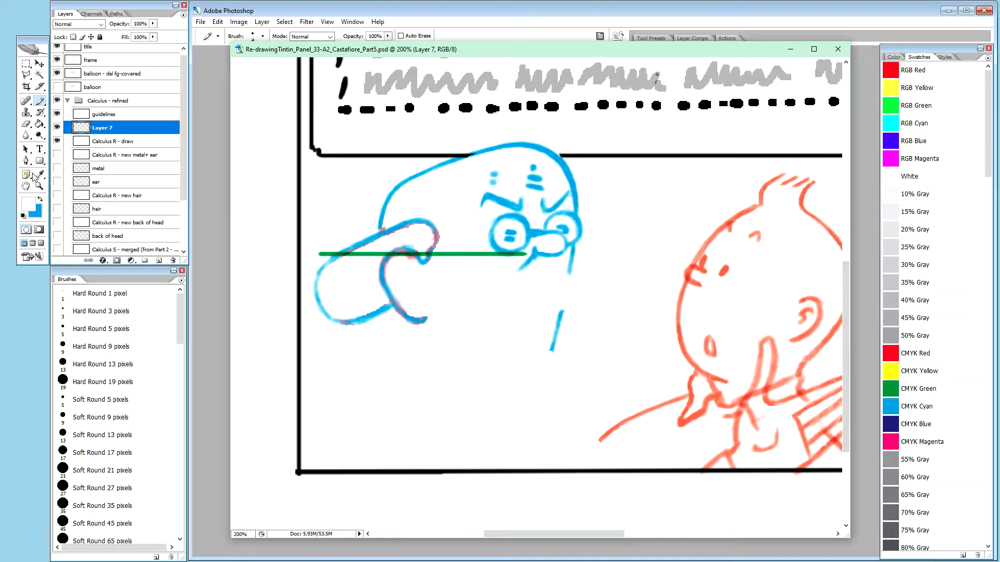
{"action": "left_click", "coordinate": [115, 140], "text": "shift"}
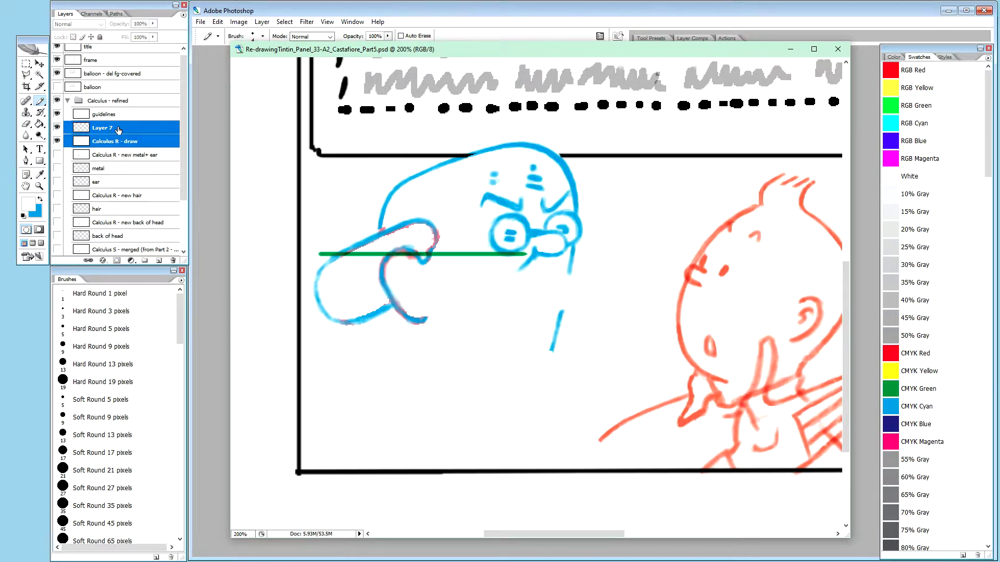
{"action": "key", "text": "ctrl+alt+e"}
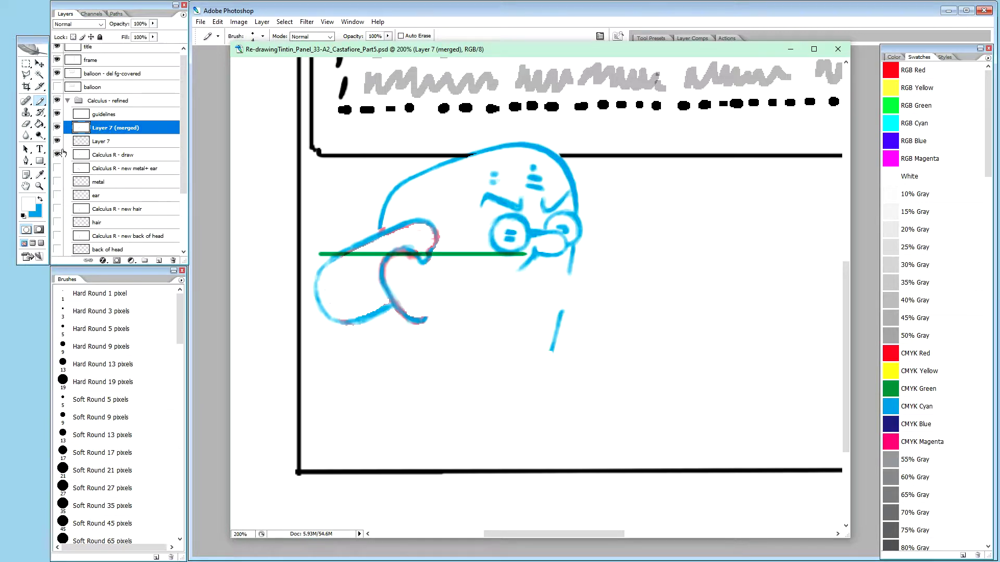
{"action": "key", "text": "ctrl+z"}
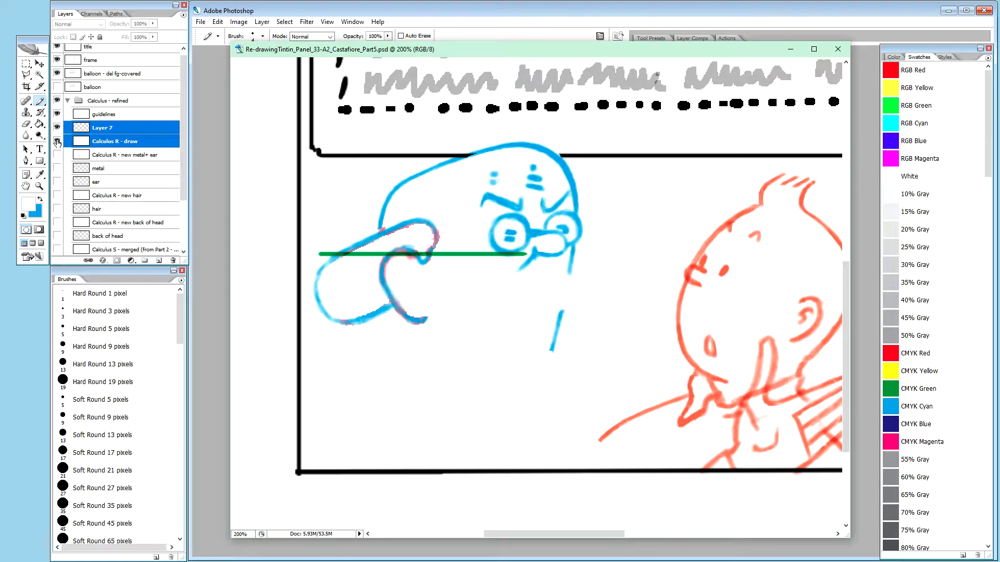
Step: Compare the contents of Layer 7 and "Calculus R - draw" by hiding and showing each in turn
{"action": "left_click", "coordinate": [58, 142]}
{"action": "left_click", "coordinate": [58, 142]}
{"action": "left_click", "coordinate": [58, 128]}
{"action": "left_click", "coordinate": [58, 128]}
{"action": "left_click", "coordinate": [58, 142]}
{"action": "left_click", "coordinate": [58, 141]}
{"action": "left_click", "coordinate": [57, 141]}
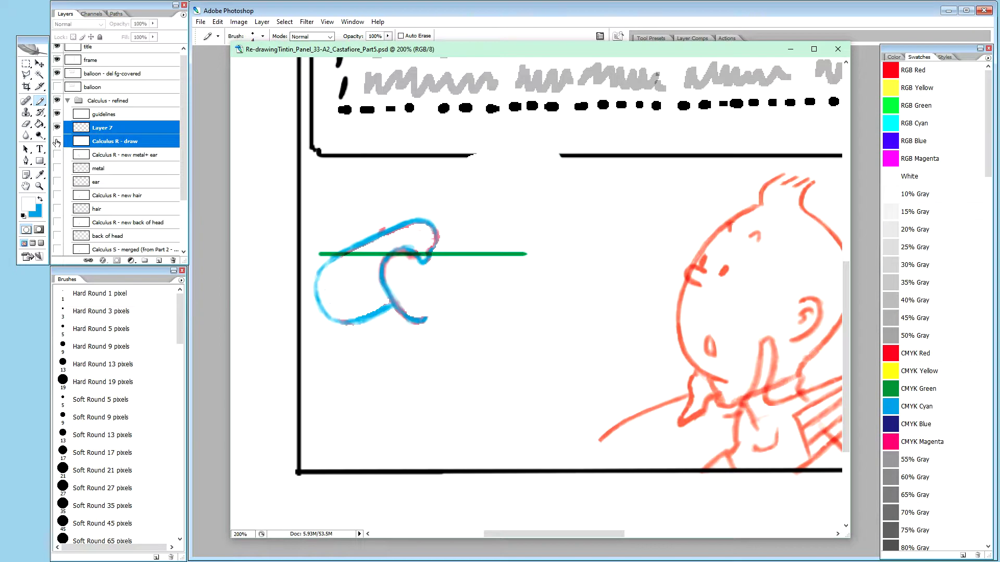
{"action": "left_click", "coordinate": [56, 141]}
{"action": "left_click", "coordinate": [56, 141]}
{"action": "left_click", "coordinate": [56, 128]}
{"action": "left_click", "coordinate": [56, 128]}
{"action": "left_click", "coordinate": [57, 140]}
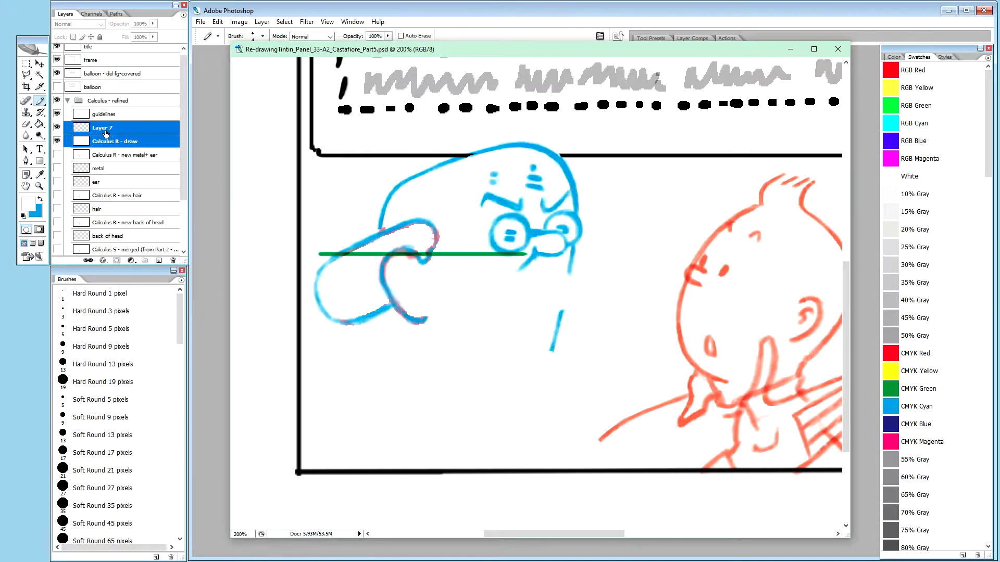
Step: Merge copies of the two selected layers into a new Multiply layer named "Calculus R - draw", and hide both originals
{"action": "key", "text": "ctrl+alt+e"}
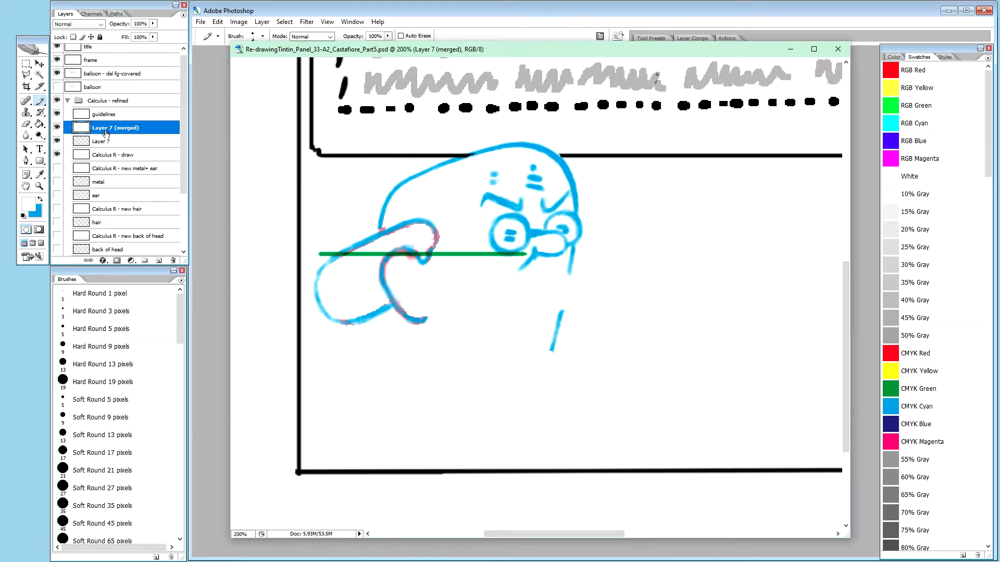
{"action": "left_click_drag", "start_coordinate": [56, 154], "coordinate": [57, 141]}
{"action": "double_click", "coordinate": [112, 155]}
{"action": "key", "text": "ctrl+c"}
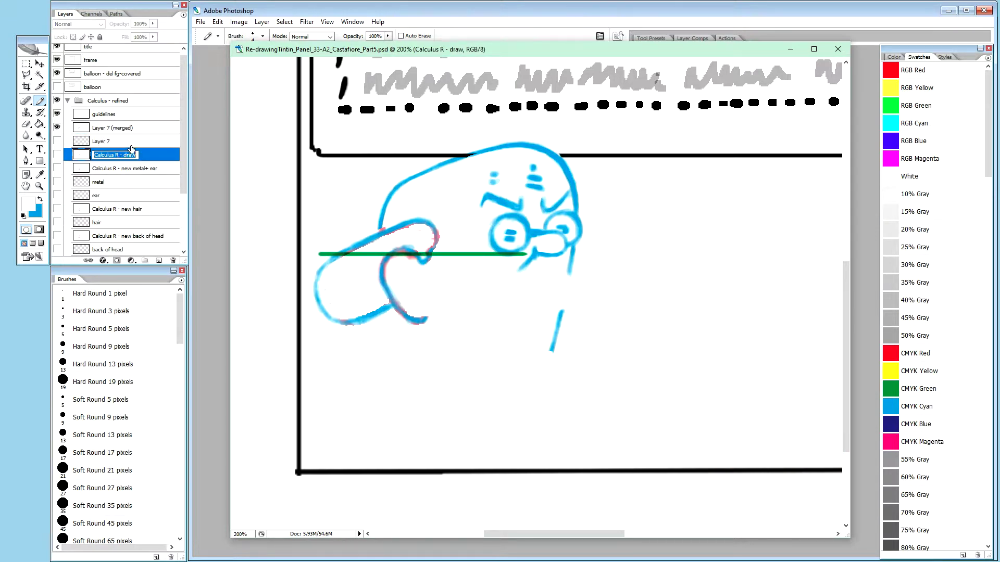
{"action": "double_click", "coordinate": [109, 127]}
{"action": "key", "text": "ctrl+v"}
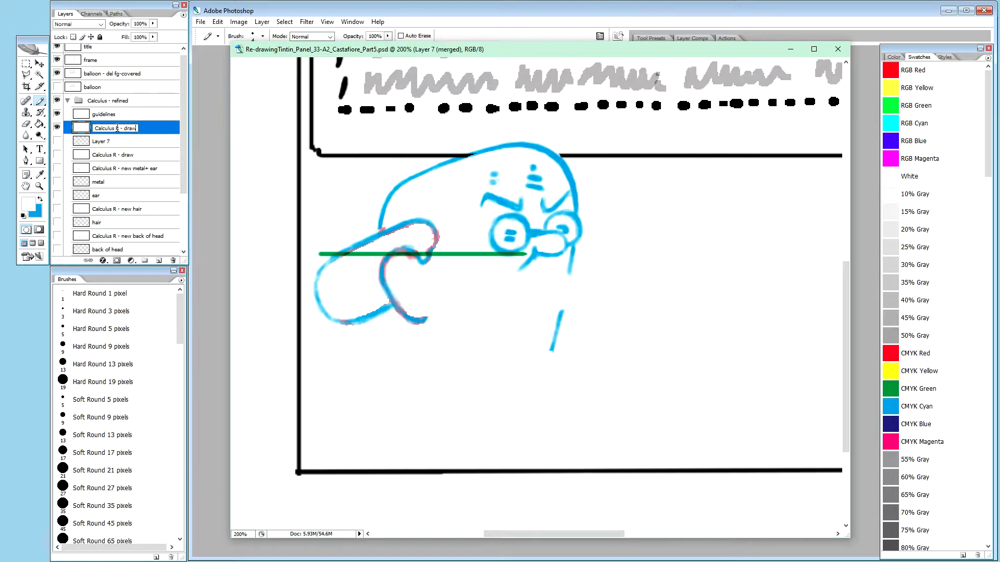
{"action": "key", "text": "Return"}
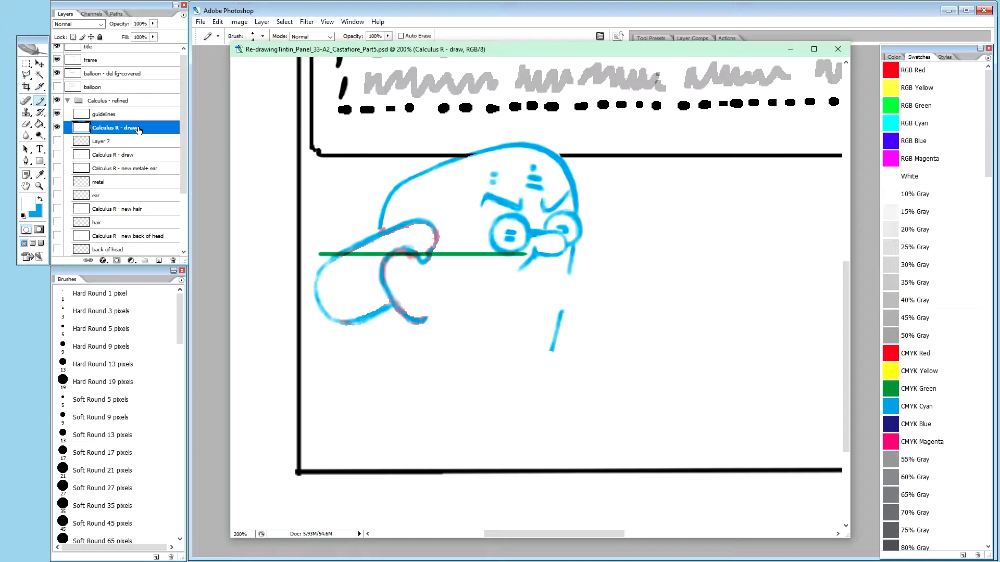
{"action": "key", "text": "shift+alt+m"}
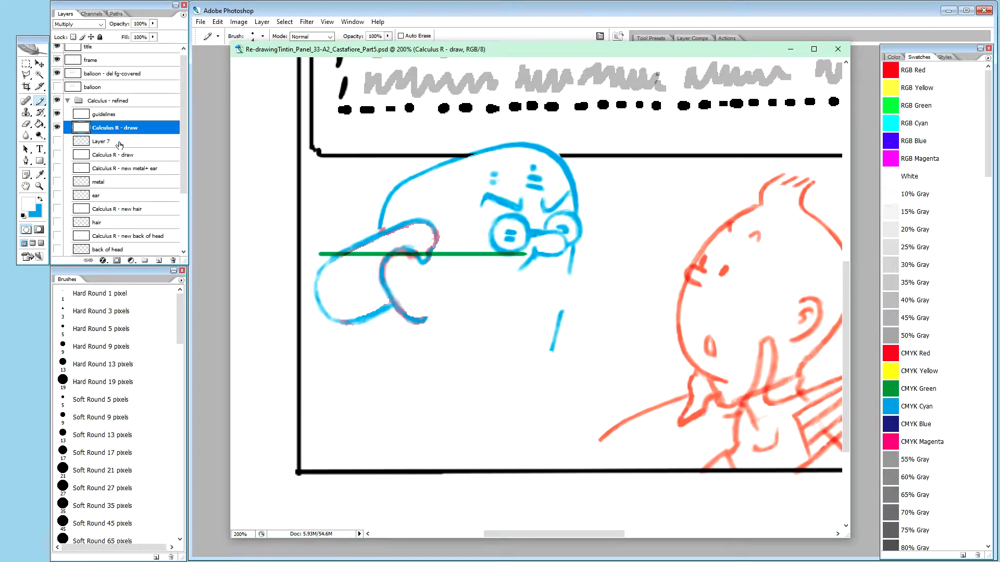
Step: Examine the "Calculus - refined" group and check the panel with and without the guidelines and the merged drawing
{"action": "left_click", "coordinate": [68, 102]}
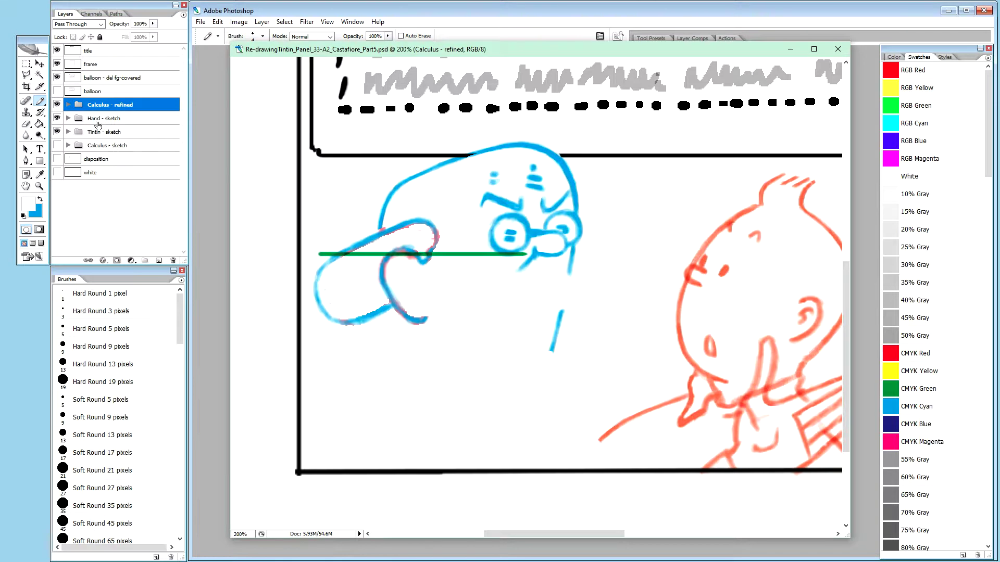
{"action": "left_click", "coordinate": [68, 105]}
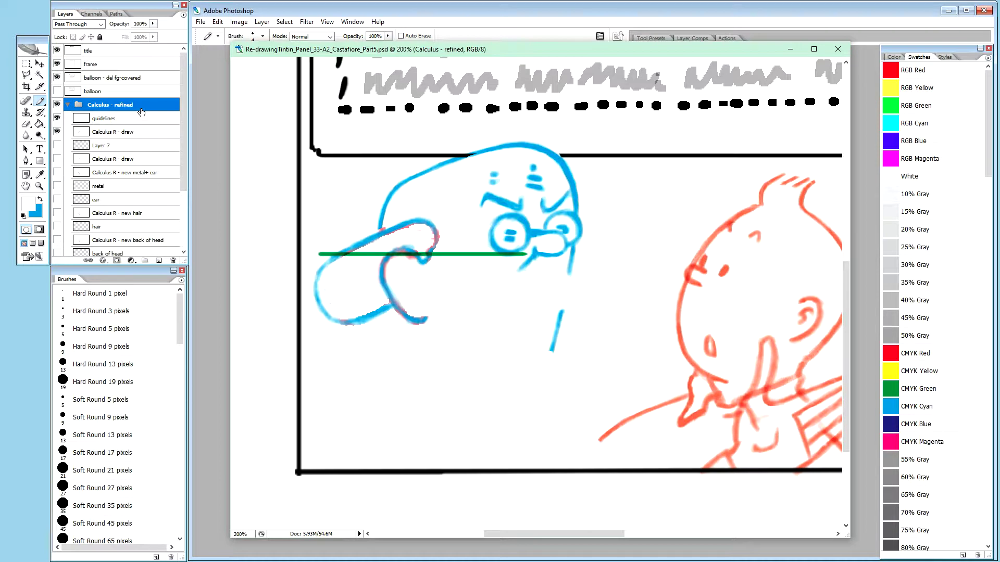
{"action": "left_click", "coordinate": [58, 132]}
{"action": "left_click", "coordinate": [57, 119]}
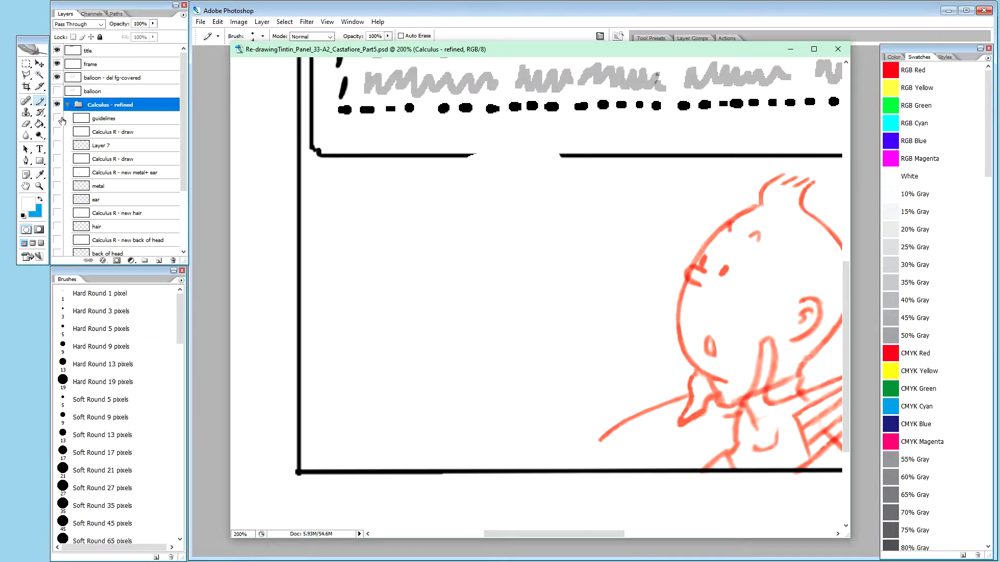
{"action": "left_click", "coordinate": [58, 119]}
{"action": "left_click", "coordinate": [57, 132]}
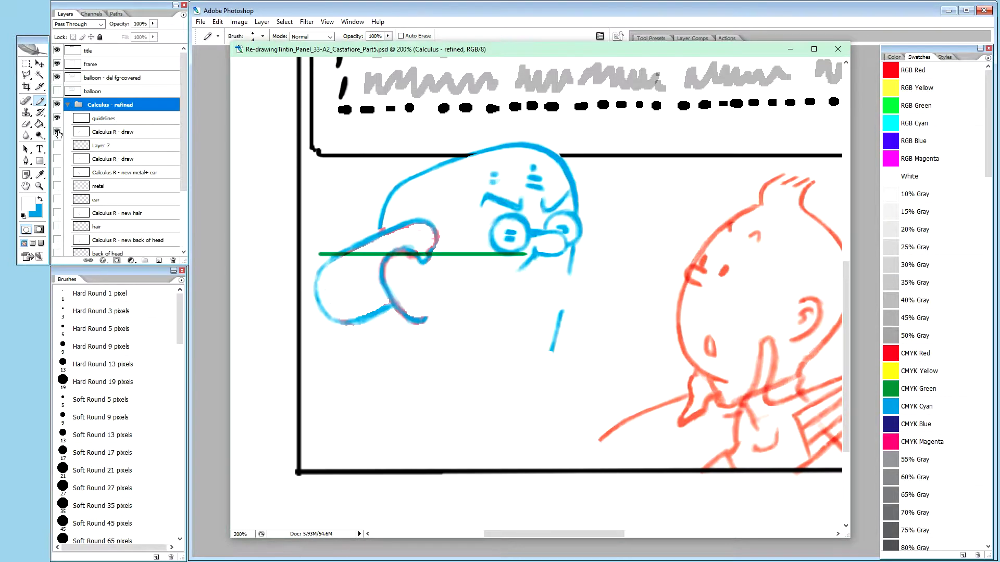
Step: Select the merged "Calculus R - draw" layer, show the "Calculus R - new metal+ ear" sketch beneath it, and switch to the Brush tool
{"action": "left_click", "coordinate": [119, 134]}
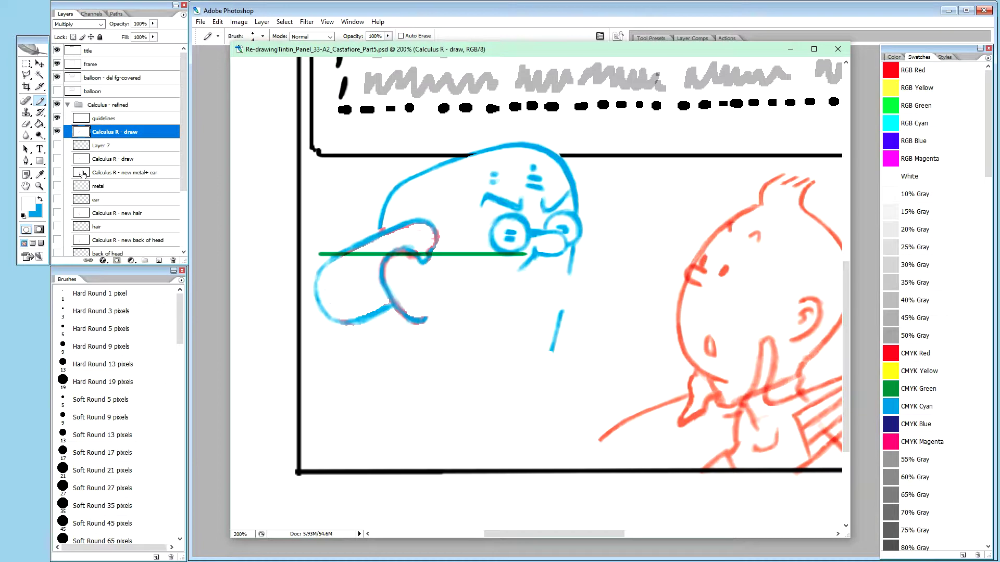
{"action": "left_click", "coordinate": [58, 173]}
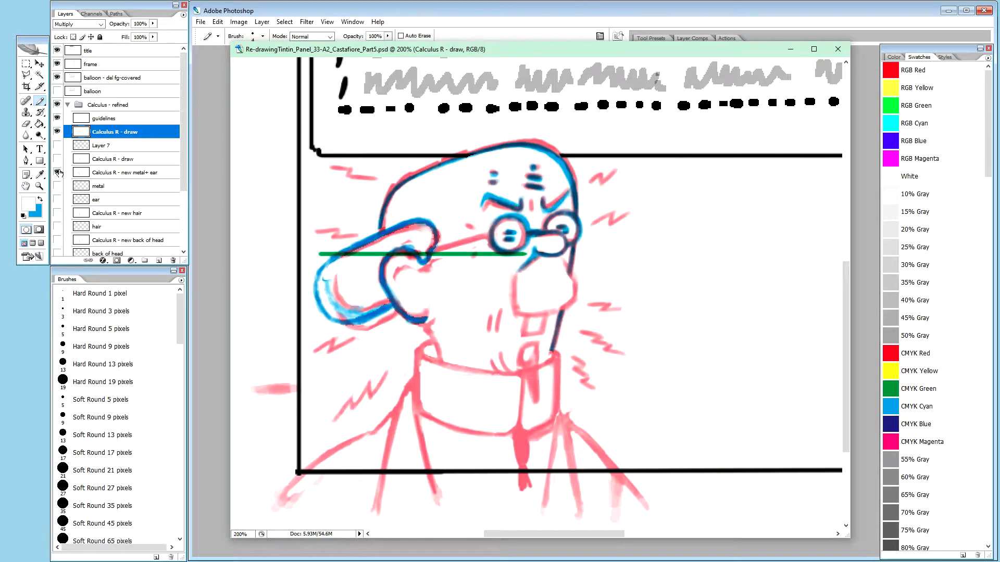
{"action": "left_click", "coordinate": [59, 173]}
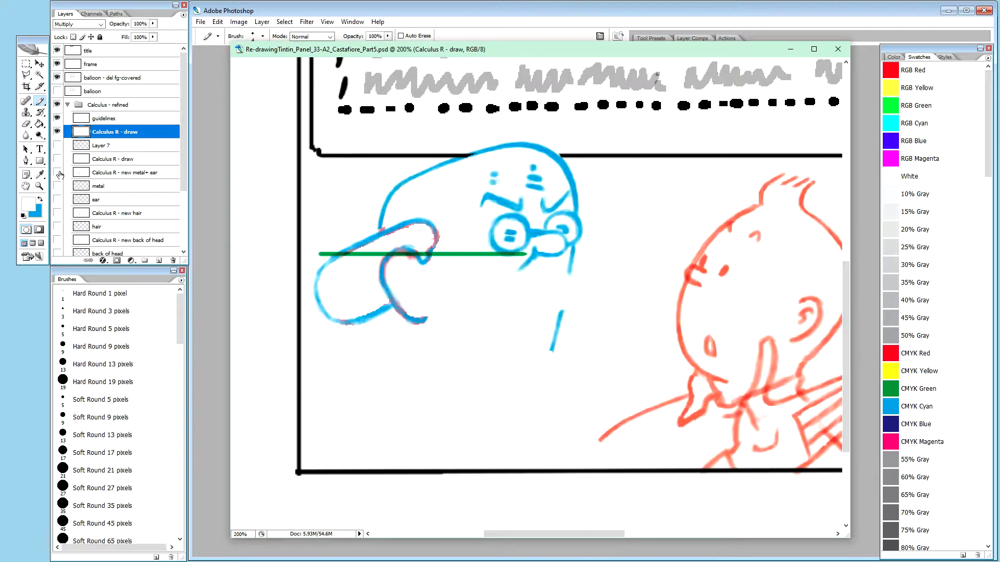
{"action": "left_click", "coordinate": [59, 173]}
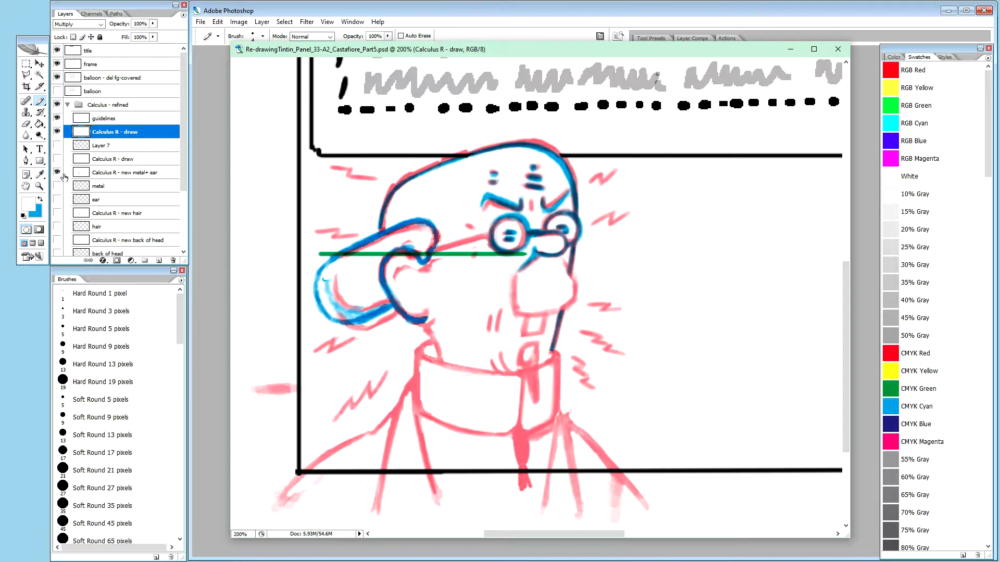
{"action": "left_click", "coordinate": [58, 173]}
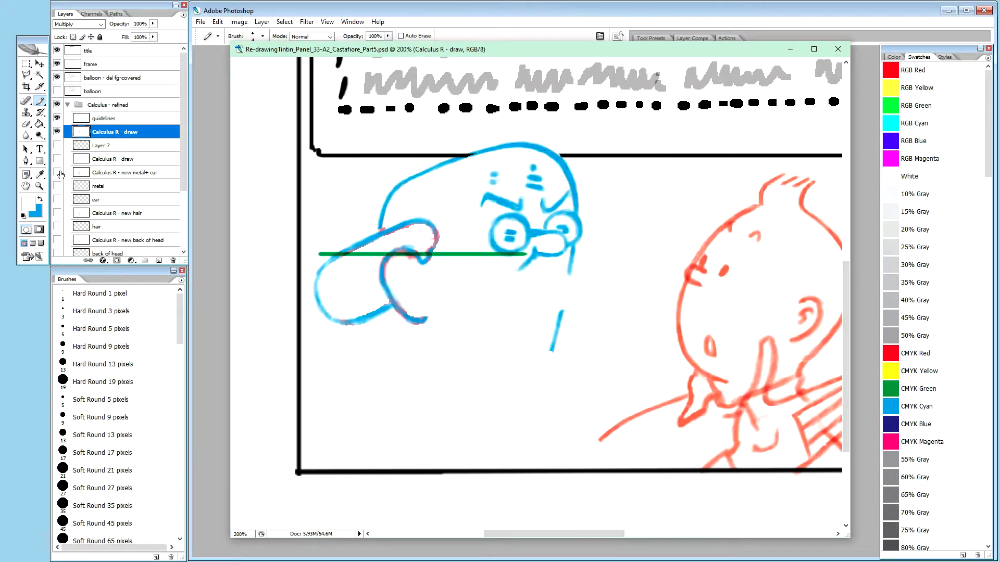
{"action": "left_click", "coordinate": [58, 173]}
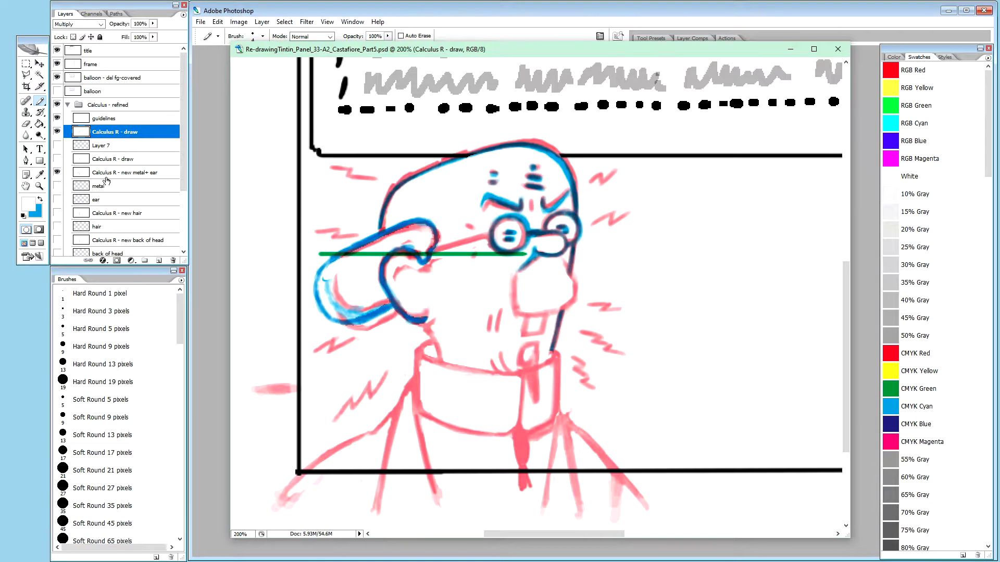
{"action": "left_click", "coordinate": [57, 173]}
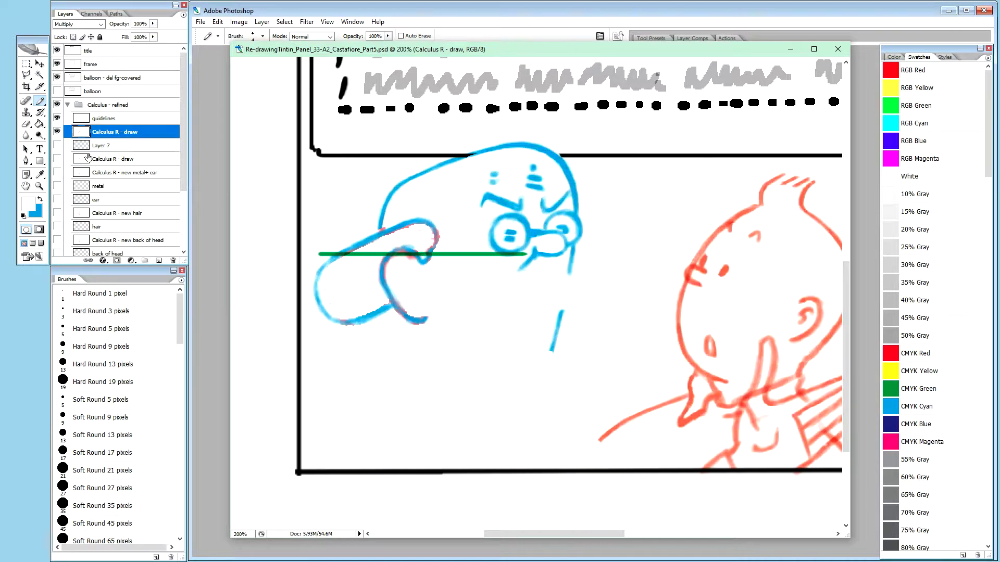
{"action": "left_click", "coordinate": [58, 173]}
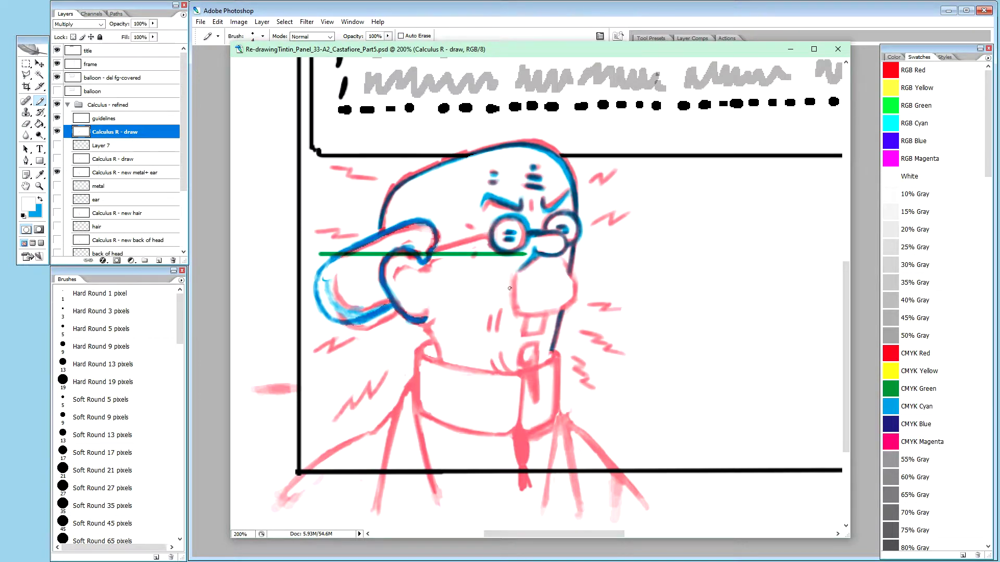
{"action": "key", "text": "shift+b"}
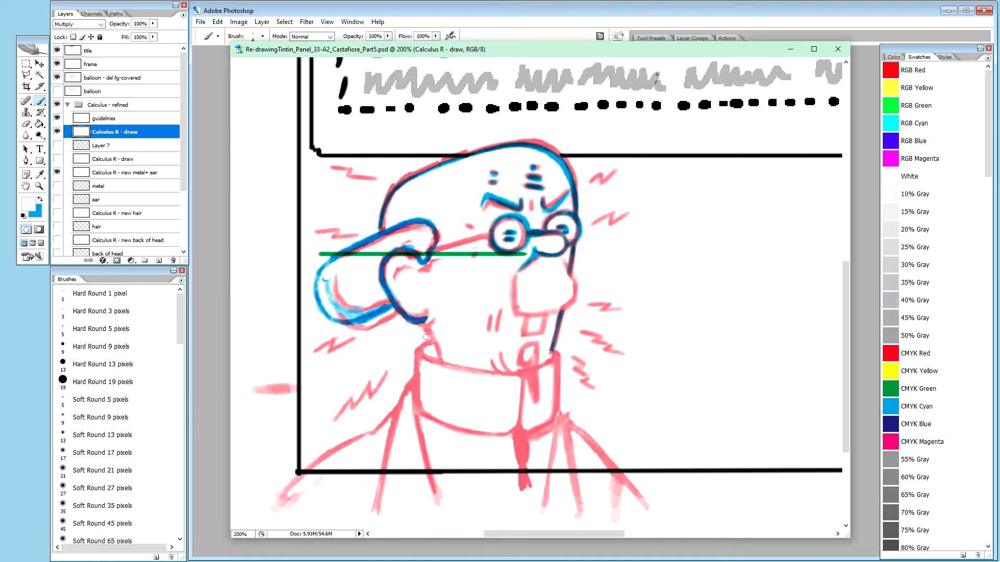
Step: Trace the back of the neck from below the ear down to the collar in blue at 20% brush opacity
{"action": "key", "text": "x"}
{"action": "key", "text": "2"}
{"action": "left_click_drag", "start_coordinate": [431, 342], "coordinate": [425, 330]}
{"action": "left_click_drag", "start_coordinate": [423, 323], "coordinate": [435, 369]}
Step: Duplicate the "Calculus R - new metal+ ear" layer and rename the copy "Calculus R - moving down"
{"action": "left_click", "coordinate": [139, 173]}
{"action": "left_click_drag", "start_coordinate": [149, 159], "coordinate": [166, 174]}
{"action": "double_click", "coordinate": [130, 175]}
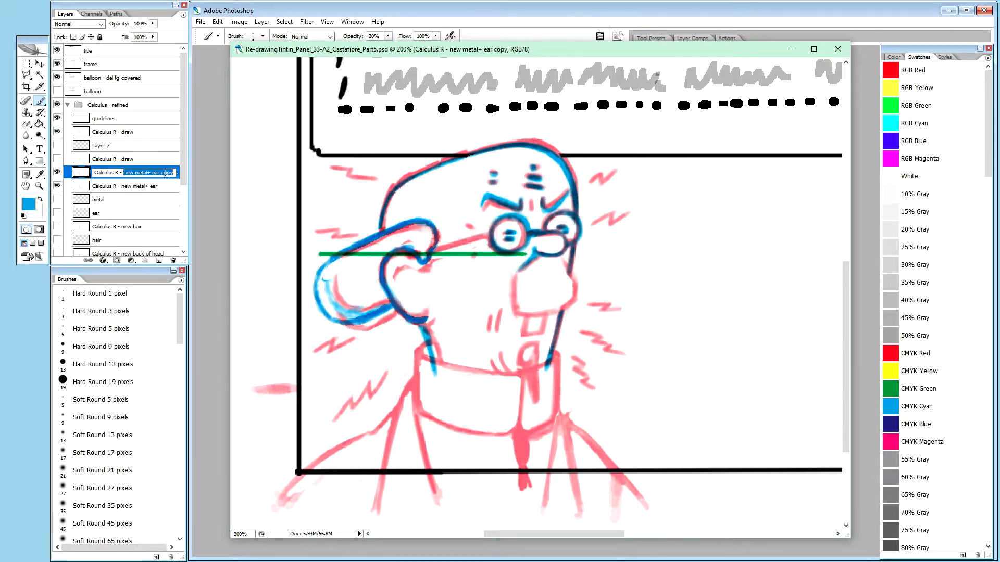
{"action": "type", "text": "moving down"}
{"action": "key", "text": "Return"}
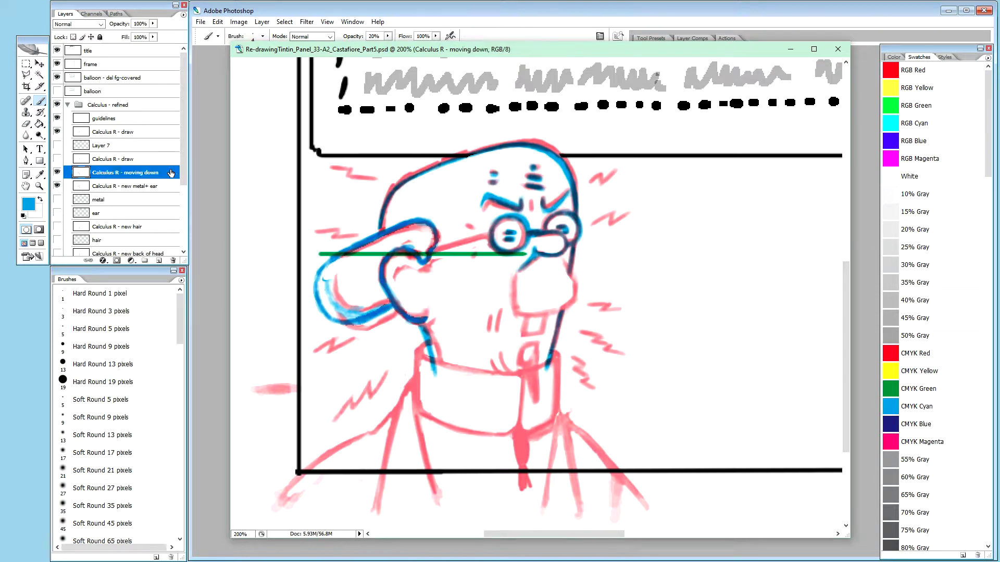
Step: Hide the original "Calculus R - new metal+ ear" layer and nudge the "Calculus R - moving down" sketch slightly downwards
{"action": "left_click", "coordinate": [57, 187]}
{"action": "key", "text": "v"}
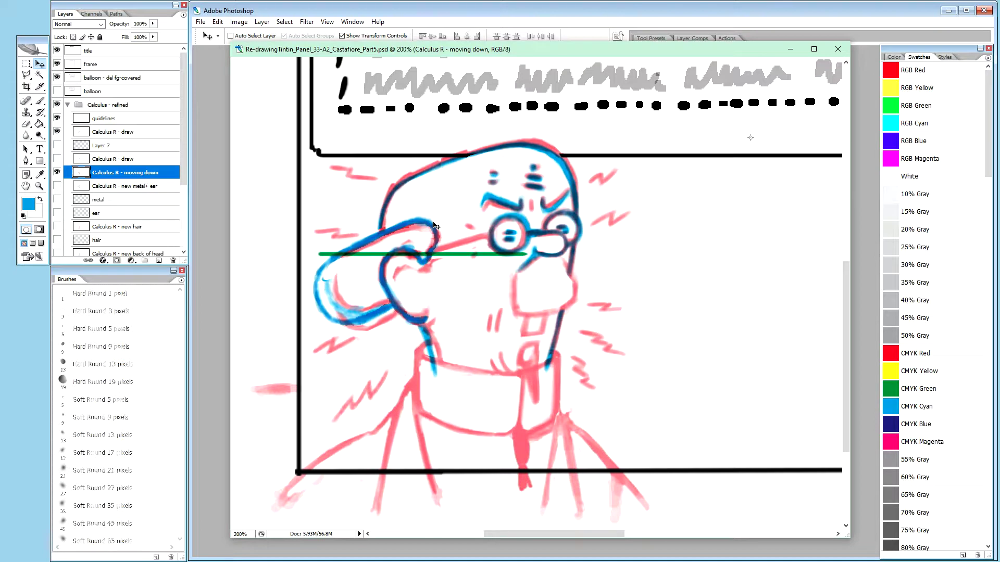
{"action": "key", "text": "Down"}
{"action": "key", "text": "Down"}
{"action": "key", "text": "Down"}
{"action": "key", "text": "Down"}
{"action": "key", "text": "Down"}
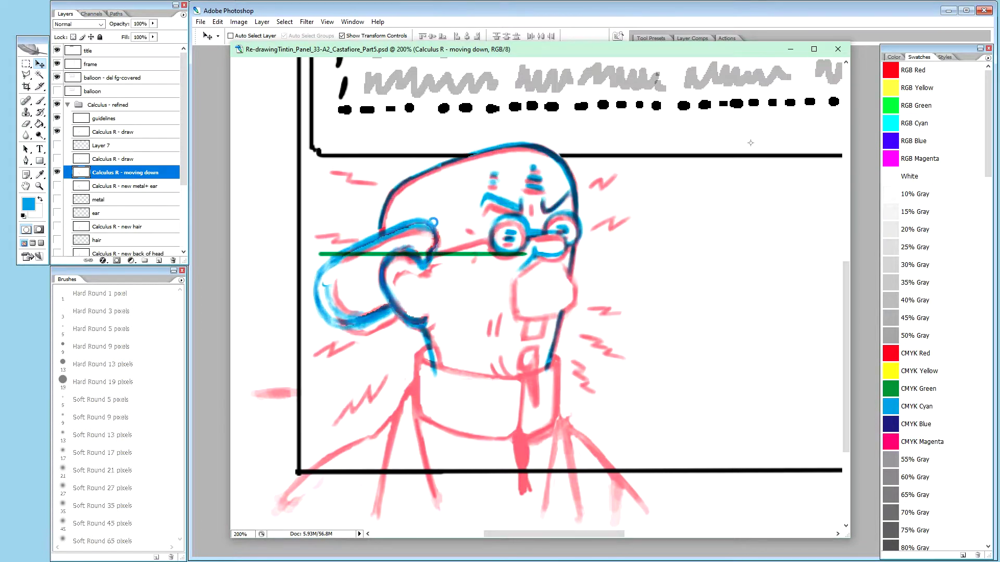
{"action": "key", "text": "Down"}
{"action": "key", "text": "Down"}
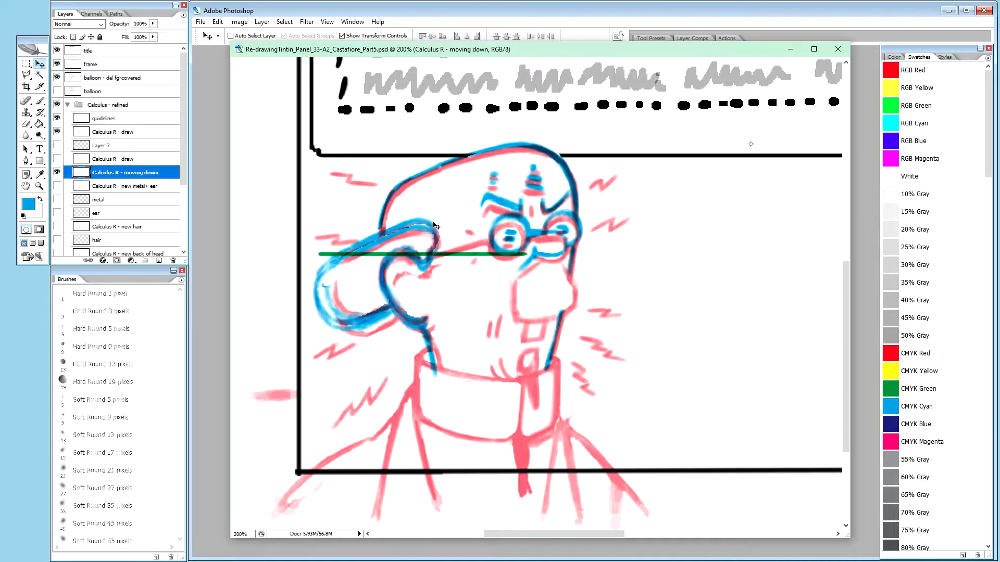
{"action": "key", "text": "Down"}
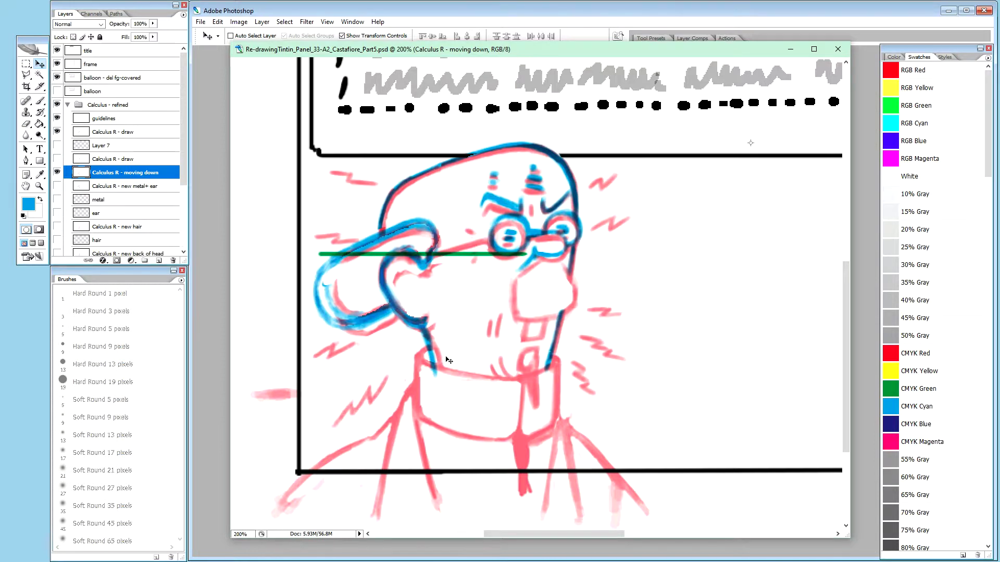
Step: Brush the collar's upper rim, both sides and lower edge in blue on the "Calculus R - moving down" layer
{"action": "key", "text": "b"}
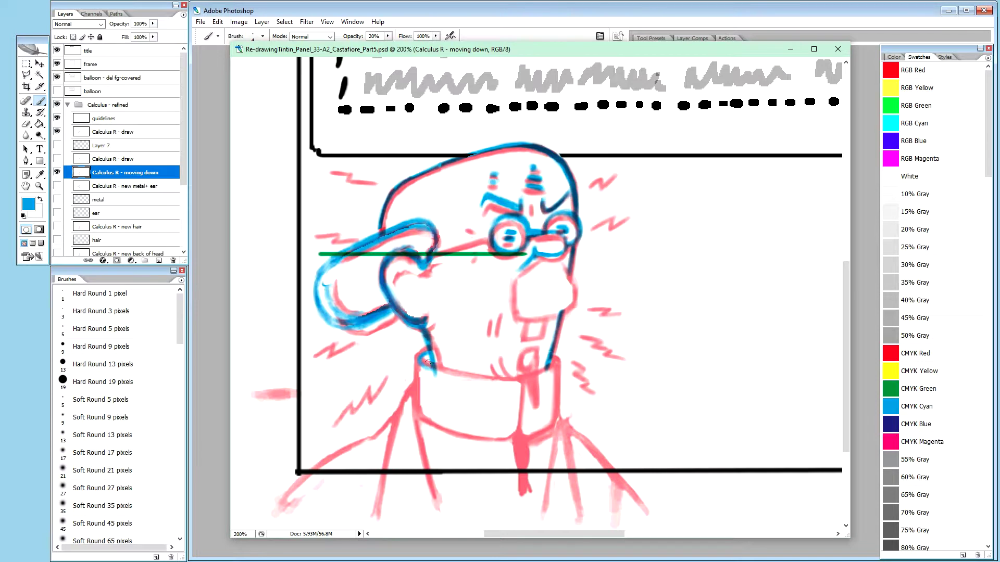
{"action": "left_click_drag", "start_coordinate": [436, 368], "coordinate": [519, 382]}
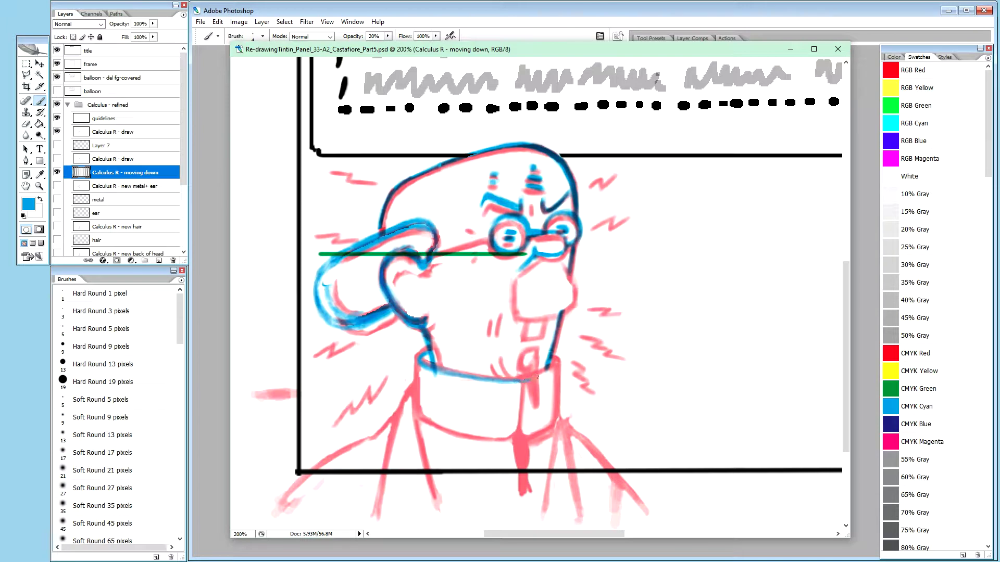
{"action": "left_click_drag", "start_coordinate": [535, 378], "coordinate": [545, 372]}
{"action": "left_click_drag", "start_coordinate": [553, 360], "coordinate": [558, 361]}
{"action": "left_click", "coordinate": [553, 359]}
{"action": "left_click_drag", "start_coordinate": [415, 367], "coordinate": [419, 388]}
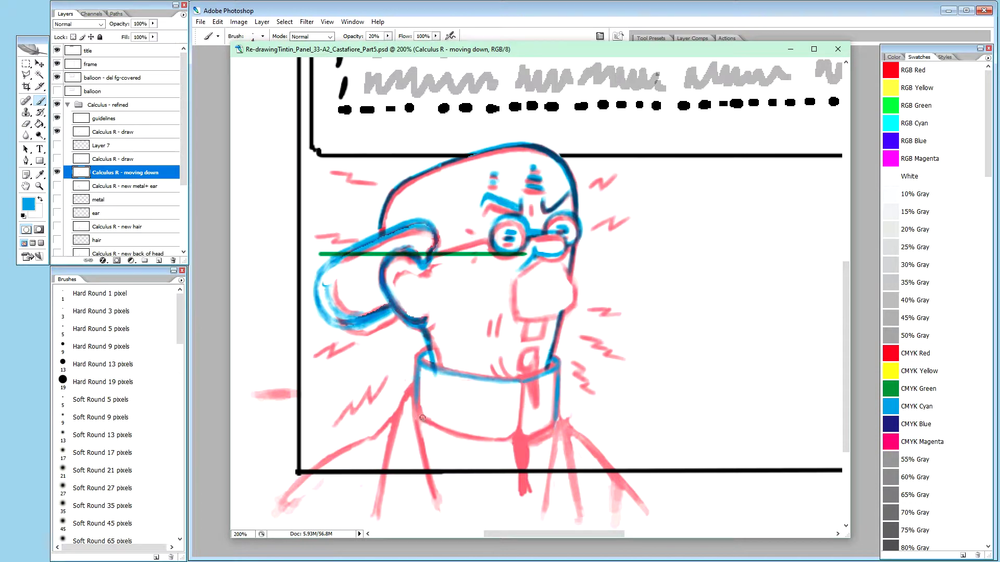
{"action": "left_click_drag", "start_coordinate": [435, 425], "coordinate": [505, 438]}
Step: Trace the collar's upper rim, side edges and front line in blue on the upper, visible "Calculus R - draw" layer
{"action": "left_click", "coordinate": [123, 135]}
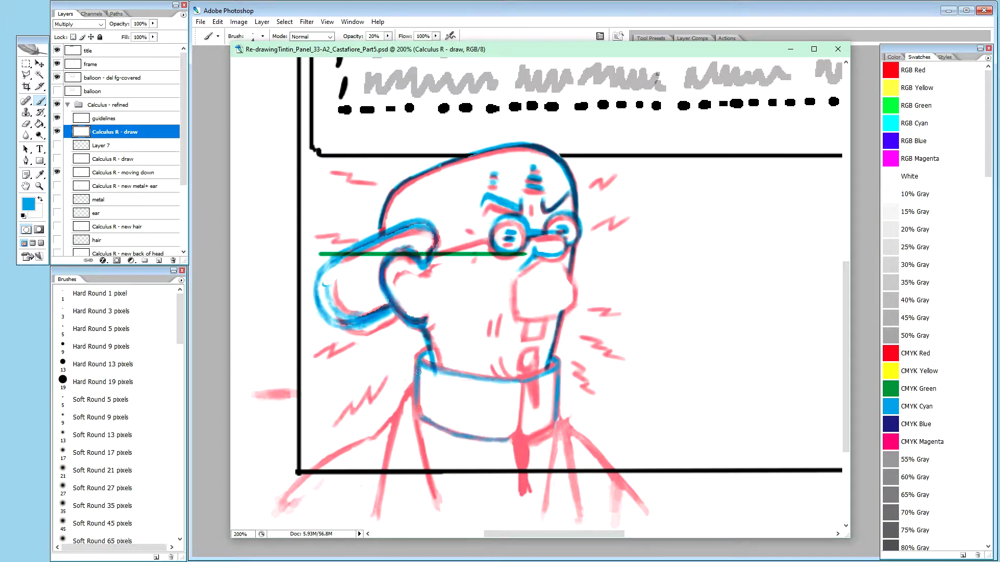
{"action": "left_click_drag", "start_coordinate": [417, 388], "coordinate": [426, 419]}
{"action": "mouse_move", "coordinate": [422, 353]}
{"action": "left_mouse_down"}
{"action": "mouse_move", "coordinate": [428, 366]}
{"action": "mouse_move", "coordinate": [508, 384]}
{"action": "mouse_move", "coordinate": [472, 380]}
{"action": "mouse_move", "coordinate": [550, 374]}
{"action": "left_mouse_up"}
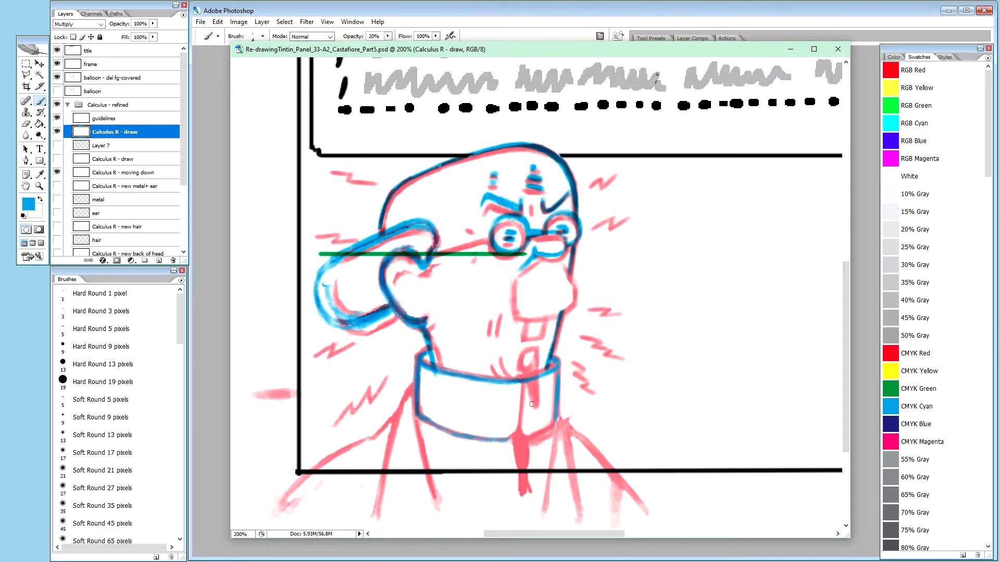
{"action": "mouse_move", "coordinate": [519, 387]}
{"action": "left_mouse_down"}
{"action": "mouse_move", "coordinate": [519, 436]}
{"action": "mouse_move", "coordinate": [521, 426]}
{"action": "left_mouse_up"}
{"action": "left_click_drag", "start_coordinate": [558, 377], "coordinate": [556, 425]}
{"action": "left_click_drag", "start_coordinate": [557, 366], "coordinate": [556, 394]}
{"action": "left_click_drag", "start_coordinate": [556, 358], "coordinate": [557, 364]}
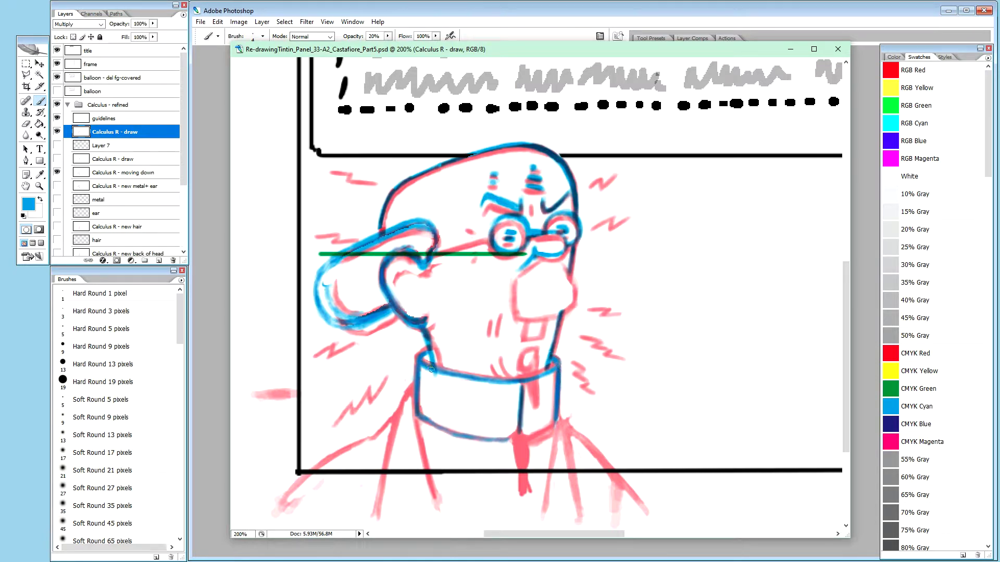
Step: Strengthen the collar's upper rim and front line with further blue strokes
{"action": "left_click_drag", "start_coordinate": [421, 363], "coordinate": [443, 371]}
{"action": "mouse_move", "coordinate": [481, 382]}
{"action": "left_mouse_down"}
{"action": "mouse_move", "coordinate": [516, 386]}
{"action": "mouse_move", "coordinate": [481, 380]}
{"action": "mouse_move", "coordinate": [562, 363]}
{"action": "left_mouse_up"}
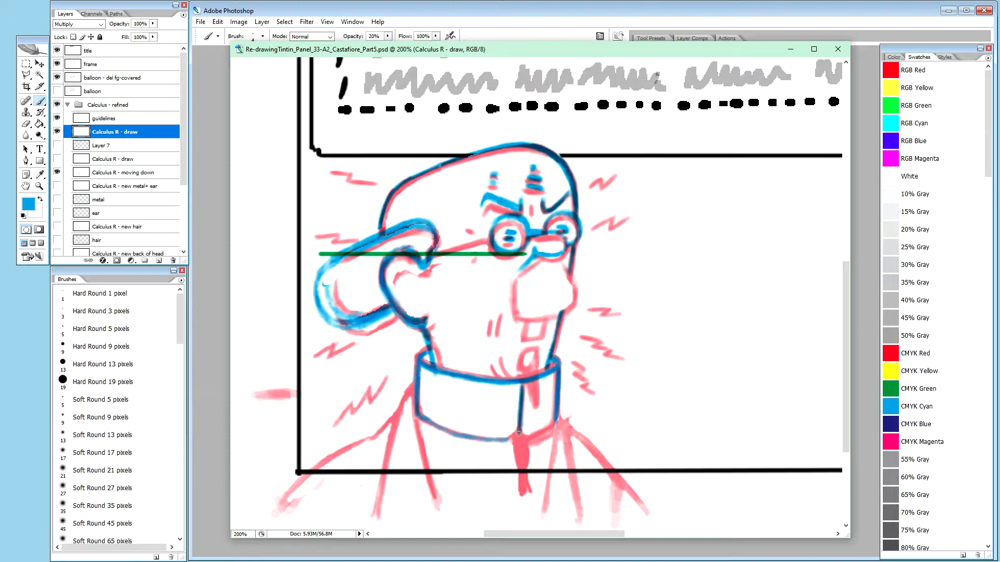
{"action": "left_click_drag", "start_coordinate": [517, 386], "coordinate": [519, 411]}
{"action": "mouse_move", "coordinate": [521, 391]}
{"action": "left_mouse_down"}
{"action": "mouse_move", "coordinate": [525, 435]}
{"action": "mouse_move", "coordinate": [556, 418]}
{"action": "mouse_move", "coordinate": [519, 431]}
{"action": "left_mouse_up"}
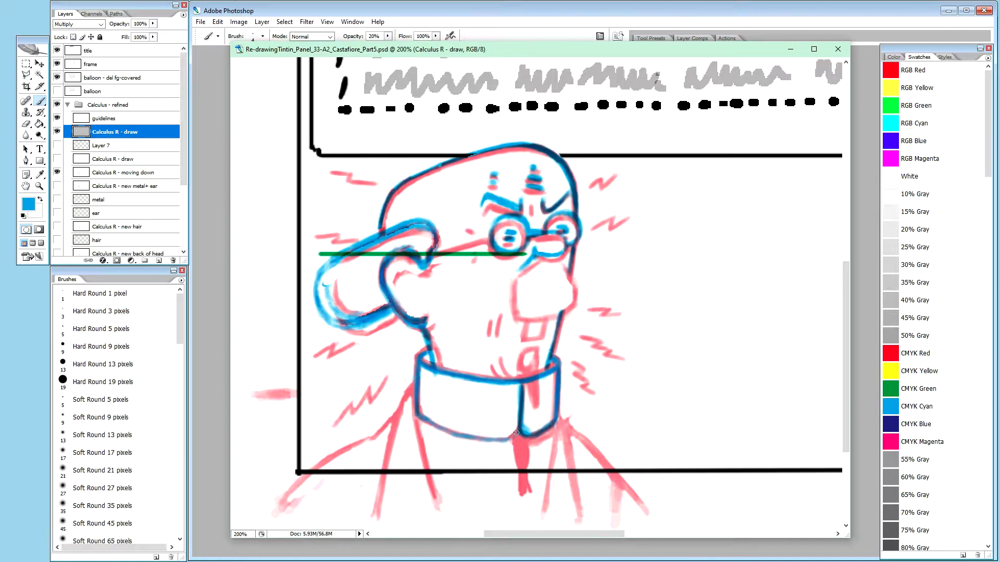
Step: Draw the tie below the collar's front line with short blue strokes down to the frame border
{"action": "left_click_drag", "start_coordinate": [513, 436], "coordinate": [520, 435]}
{"action": "mouse_move", "coordinate": [516, 454]}
{"action": "left_mouse_down"}
{"action": "mouse_move", "coordinate": [525, 438]}
{"action": "mouse_move", "coordinate": [519, 447]}
{"action": "left_mouse_up"}
{"action": "mouse_move", "coordinate": [519, 446]}
{"action": "left_mouse_down"}
{"action": "mouse_move", "coordinate": [521, 437]}
{"action": "mouse_move", "coordinate": [521, 456]}
{"action": "left_mouse_up"}
{"action": "left_click", "coordinate": [517, 462]}
{"action": "left_click", "coordinate": [519, 463]}
{"action": "left_click", "coordinate": [519, 463]}
{"action": "left_click", "coordinate": [516, 467]}
{"action": "left_click_drag", "start_coordinate": [526, 448], "coordinate": [531, 443]}
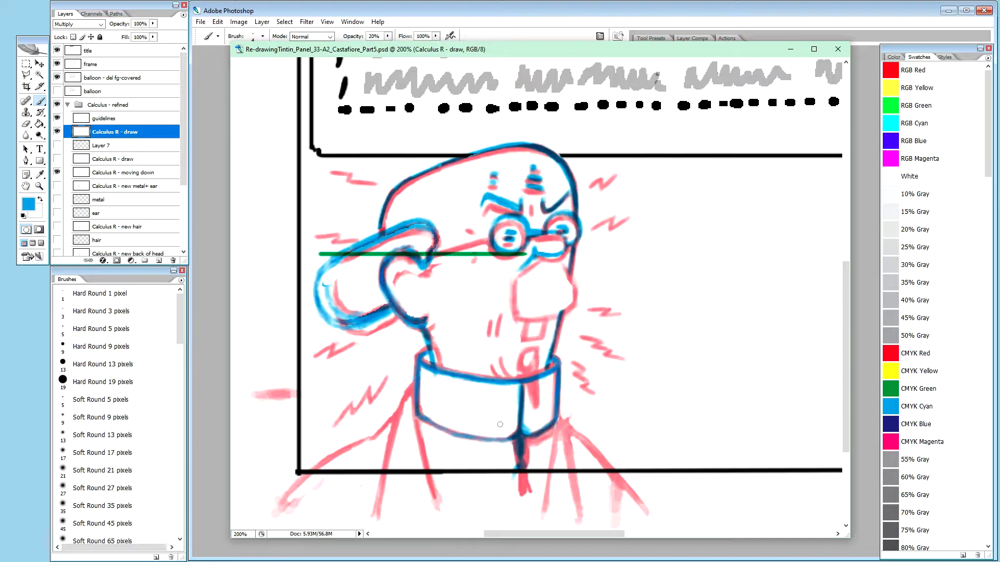
Step: Trace the collar's lower edge in blue, toggling the "Calculus R - moving down" sketch to compare the linework
{"action": "left_click", "coordinate": [58, 173]}
{"action": "left_click", "coordinate": [58, 172]}
{"action": "mouse_move", "coordinate": [424, 420]}
{"action": "left_mouse_down"}
{"action": "mouse_move", "coordinate": [505, 439]}
{"action": "mouse_move", "coordinate": [478, 440]}
{"action": "mouse_move", "coordinate": [520, 432]}
{"action": "mouse_move", "coordinate": [461, 435]}
{"action": "mouse_move", "coordinate": [487, 439]}
{"action": "left_mouse_up"}
{"action": "left_click", "coordinate": [57, 172]}
{"action": "left_click", "coordinate": [57, 172]}
{"action": "left_click", "coordinate": [56, 173]}
{"action": "left_click", "coordinate": [57, 172]}
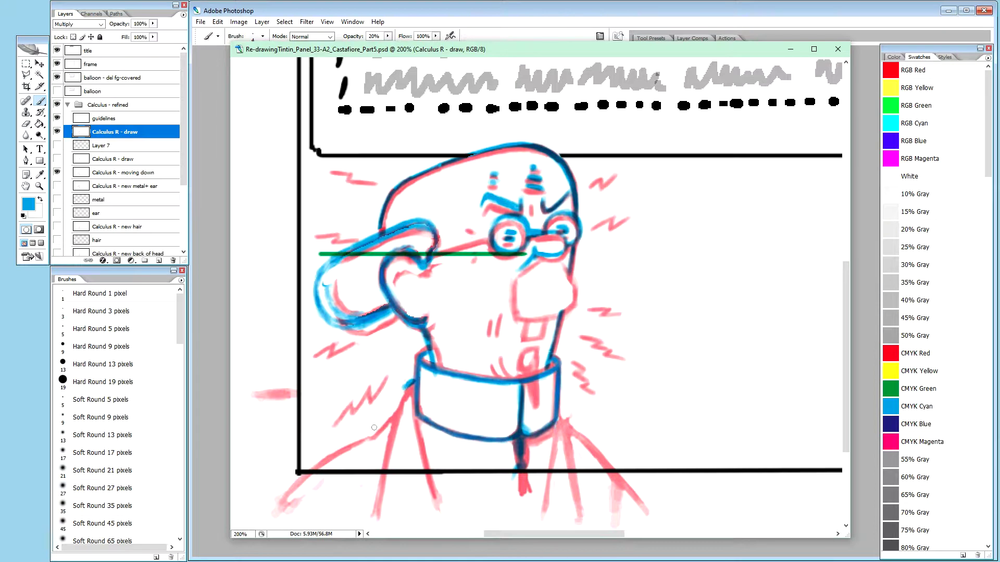
Step: Draw the jacket line from the left side of the collar down past the frame's lower border
{"action": "left_click_drag", "start_coordinate": [400, 404], "coordinate": [403, 388]}
{"action": "mouse_move", "coordinate": [396, 404]}
{"action": "left_mouse_down"}
{"action": "mouse_move", "coordinate": [404, 389]}
{"action": "mouse_move", "coordinate": [395, 420]}
{"action": "left_mouse_up"}
{"action": "left_click_drag", "start_coordinate": [397, 422], "coordinate": [384, 488]}
{"action": "left_click_drag", "start_coordinate": [391, 447], "coordinate": [384, 492]}
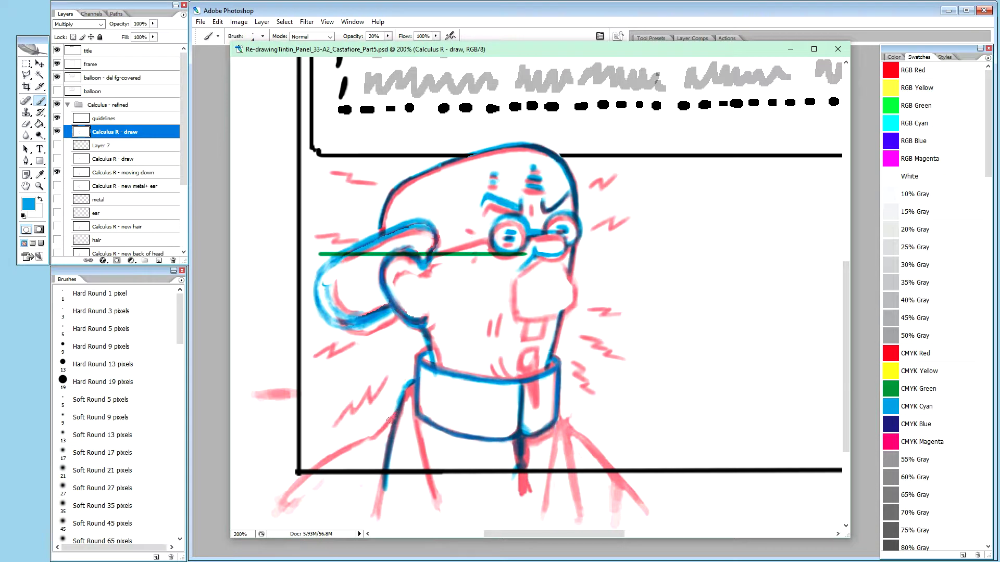
Step: Trace the left shoulder in blue from the jacket line out to the frame's lower left corner
{"action": "mouse_move", "coordinate": [374, 436]}
{"action": "left_mouse_down"}
{"action": "mouse_move", "coordinate": [397, 409]}
{"action": "mouse_move", "coordinate": [383, 423]}
{"action": "left_mouse_up"}
{"action": "mouse_move", "coordinate": [348, 444]}
{"action": "left_mouse_down"}
{"action": "mouse_move", "coordinate": [307, 470]}
{"action": "mouse_move", "coordinate": [348, 444]}
{"action": "mouse_move", "coordinate": [359, 443]}
{"action": "left_mouse_up"}
{"action": "left_click_drag", "start_coordinate": [353, 444], "coordinate": [360, 440]}
{"action": "left_click_drag", "start_coordinate": [353, 442], "coordinate": [339, 449]}
{"action": "left_click_drag", "start_coordinate": [368, 440], "coordinate": [365, 441]}
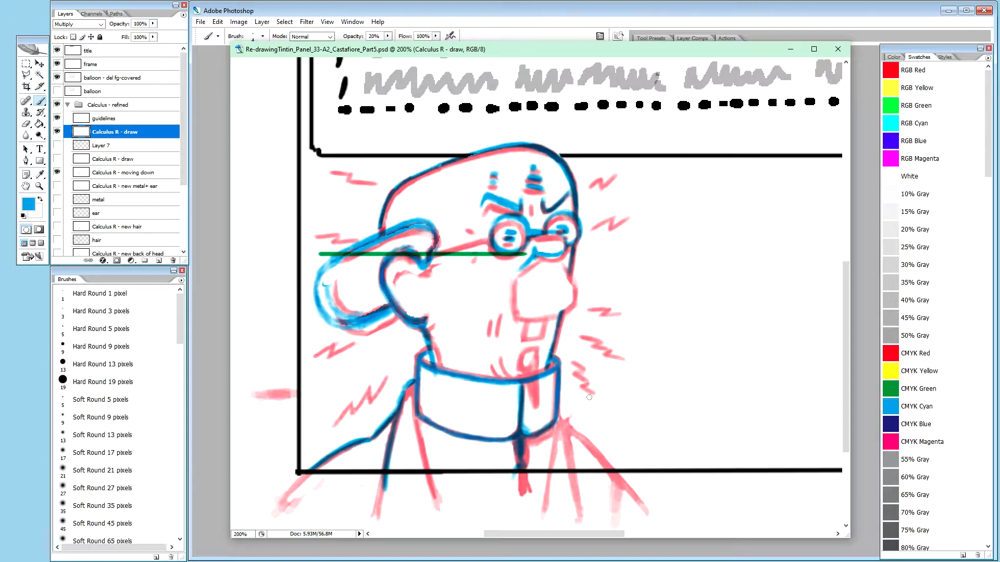
Step: Add blue strokes to the tie and the collar's lower right edge, and draw the jacket lines beneath it
{"action": "mouse_move", "coordinate": [522, 447]}
{"action": "left_mouse_down"}
{"action": "mouse_move", "coordinate": [509, 451]}
{"action": "mouse_move", "coordinate": [535, 468]}
{"action": "mouse_move", "coordinate": [511, 479]}
{"action": "left_mouse_up"}
{"action": "left_click_drag", "start_coordinate": [526, 434], "coordinate": [547, 428]}
{"action": "mouse_move", "coordinate": [556, 432]}
{"action": "left_mouse_down"}
{"action": "mouse_move", "coordinate": [554, 471]}
{"action": "mouse_move", "coordinate": [558, 417]}
{"action": "mouse_move", "coordinate": [557, 454]}
{"action": "left_mouse_up"}
{"action": "left_click_drag", "start_coordinate": [569, 426], "coordinate": [580, 480]}
{"action": "left_click_drag", "start_coordinate": [569, 434], "coordinate": [572, 444]}
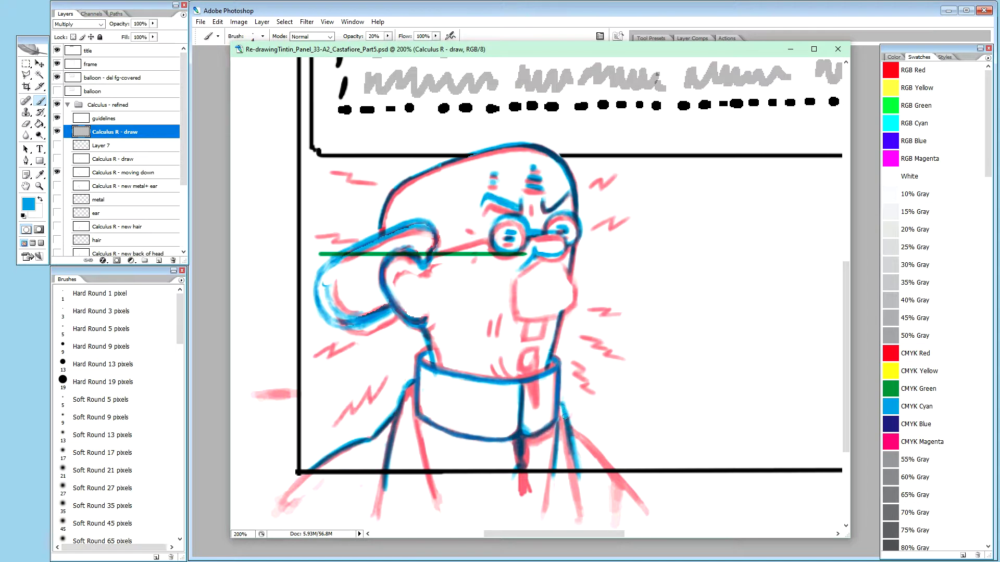
Step: Reinforce the right lapel line in blue and trim its outer side with white at 100% opacity
{"action": "left_click_drag", "start_coordinate": [563, 424], "coordinate": [579, 480]}
{"action": "key", "text": "x"}
{"action": "key", "text": "0"}
{"action": "left_click_drag", "start_coordinate": [564, 395], "coordinate": [583, 465]}
{"action": "left_click_drag", "start_coordinate": [567, 425], "coordinate": [585, 478]}
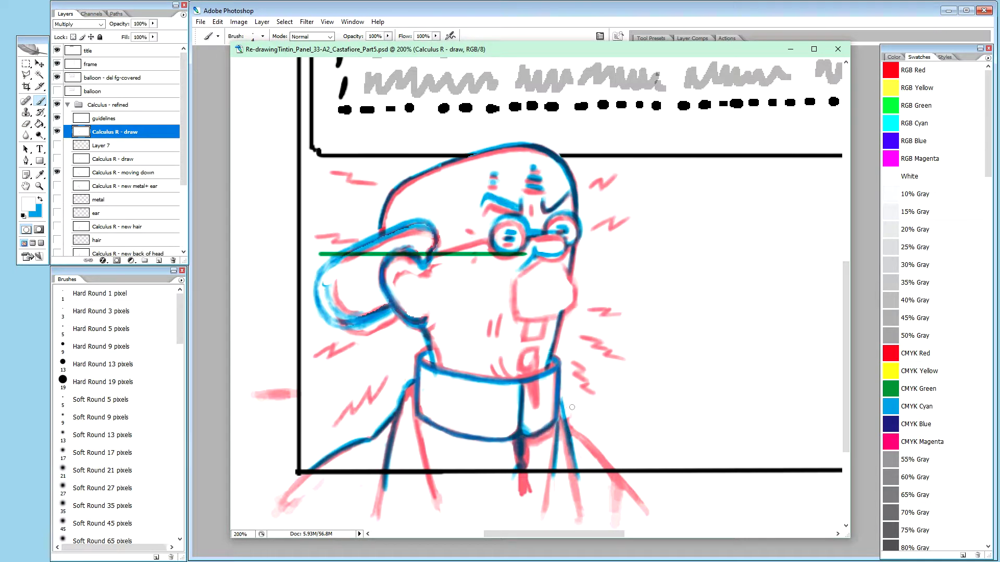
Step: Trace the right shoulder in blue at 20% opacity from the collar down to the frame's lower border
{"action": "key", "text": "x"}
{"action": "key", "text": "2"}
{"action": "left_click_drag", "start_coordinate": [561, 409], "coordinate": [569, 434]}
{"action": "mouse_move", "coordinate": [579, 435]}
{"action": "left_mouse_down"}
{"action": "mouse_move", "coordinate": [596, 457]}
{"action": "mouse_move", "coordinate": [569, 427]}
{"action": "mouse_move", "coordinate": [616, 476]}
{"action": "mouse_move", "coordinate": [572, 421]}
{"action": "mouse_move", "coordinate": [613, 470]}
{"action": "mouse_move", "coordinate": [570, 421]}
{"action": "left_mouse_up"}
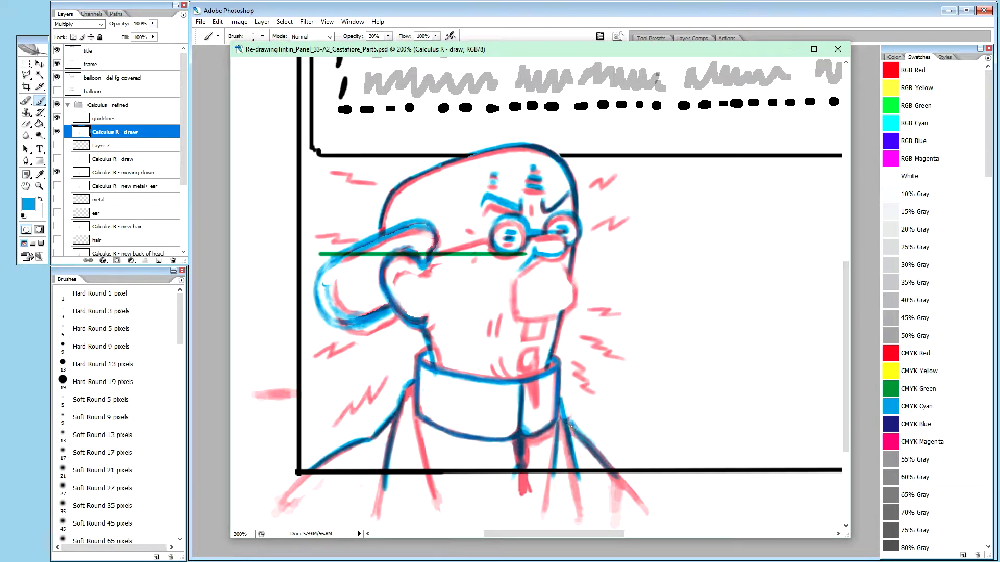
{"action": "left_click_drag", "start_coordinate": [594, 451], "coordinate": [613, 470]}
Step: Inspect the blue linework with the "Calculus R - moving down" sketch hidden, and show the sketch again
{"action": "left_click", "coordinate": [57, 173]}
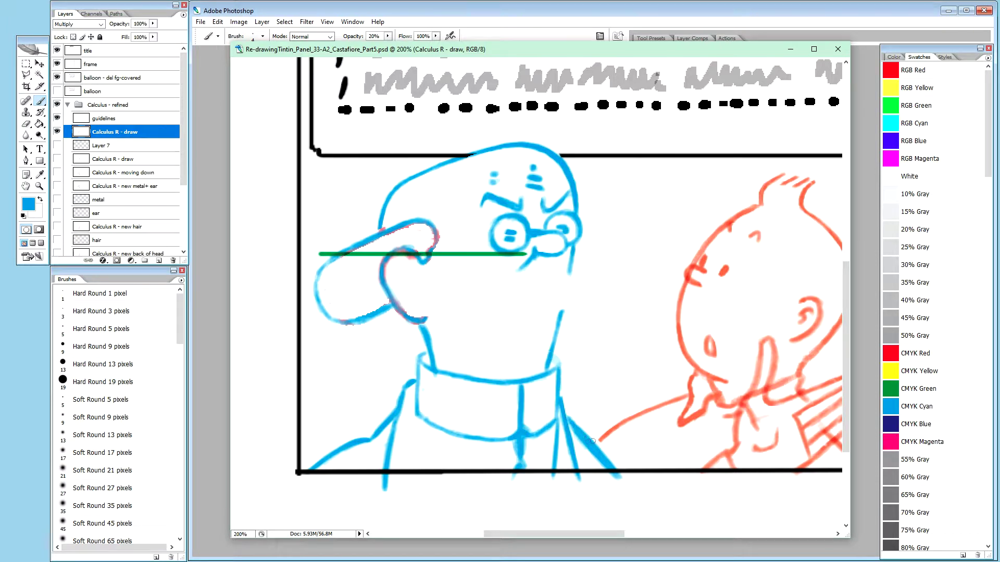
{"action": "key", "text": "x"}
{"action": "key", "text": "0"}
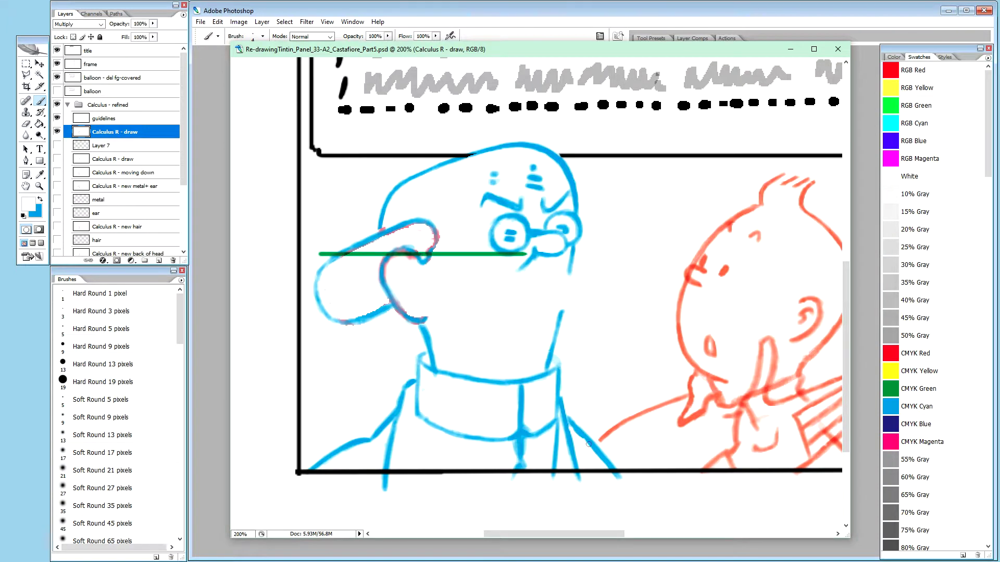
{"action": "key", "text": "x"}
{"action": "key", "text": "2"}
{"action": "left_click", "coordinate": [57, 173]}
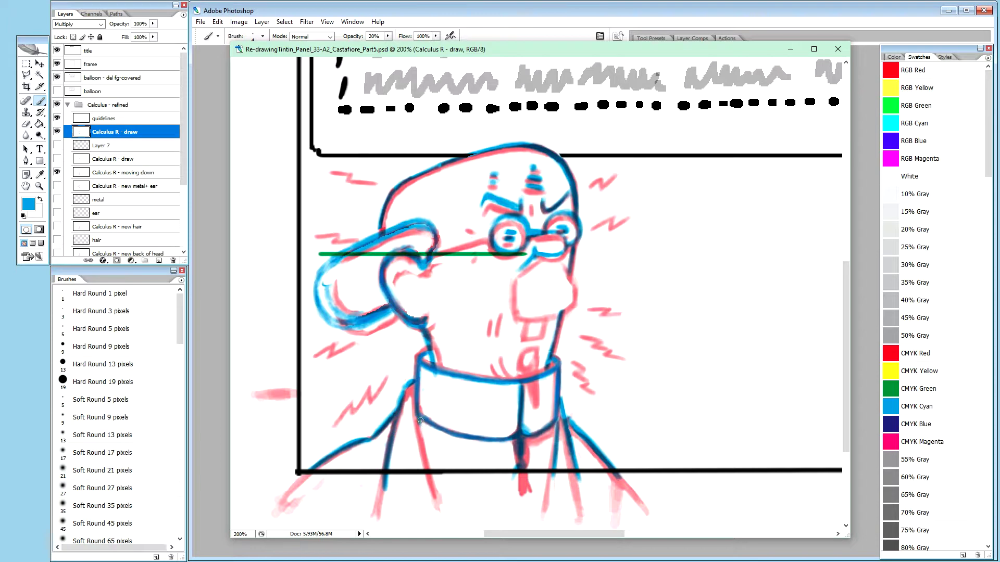
Step: Draw the left lapel line below the collar in blue and trim its edge with white at 100% opacity
{"action": "mouse_move", "coordinate": [424, 432]}
{"action": "left_mouse_down"}
{"action": "mouse_move", "coordinate": [440, 478]}
{"action": "mouse_move", "coordinate": [417, 408]}
{"action": "mouse_move", "coordinate": [439, 471]}
{"action": "left_mouse_up"}
{"action": "left_click_drag", "start_coordinate": [418, 415], "coordinate": [441, 475]}
{"action": "mouse_move", "coordinate": [422, 435]}
{"action": "left_mouse_down"}
{"action": "mouse_move", "coordinate": [436, 461]}
{"action": "mouse_move", "coordinate": [420, 422]}
{"action": "mouse_move", "coordinate": [438, 464]}
{"action": "mouse_move", "coordinate": [419, 414]}
{"action": "mouse_move", "coordinate": [441, 479]}
{"action": "left_mouse_up"}
{"action": "left_click_drag", "start_coordinate": [417, 428], "coordinate": [434, 463]}
{"action": "key", "text": "x"}
{"action": "key", "text": "0"}
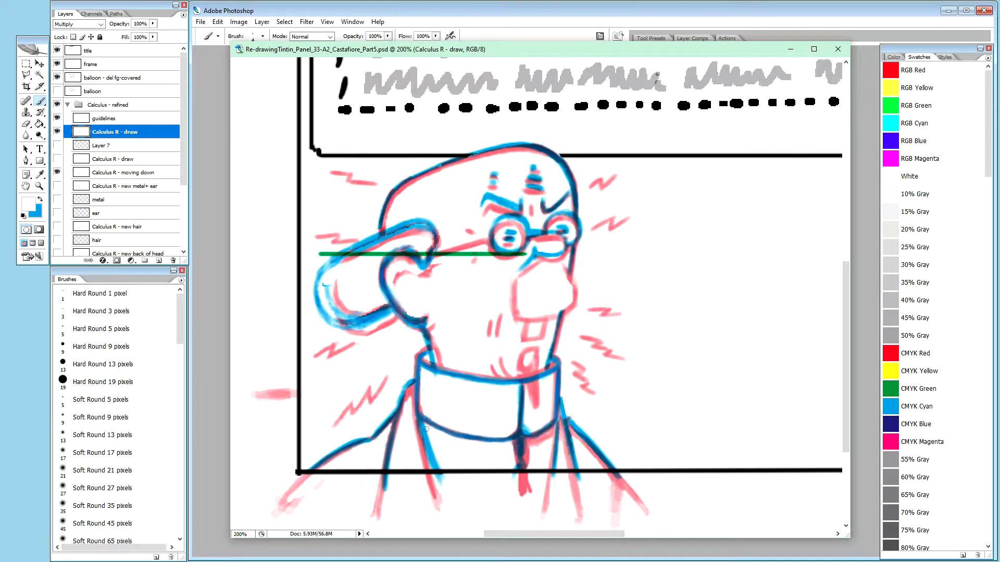
{"action": "mouse_move", "coordinate": [432, 442]}
{"action": "left_mouse_down"}
{"action": "mouse_move", "coordinate": [426, 431]}
{"action": "mouse_move", "coordinate": [439, 462]}
{"action": "left_mouse_up"}
Step: Hide the "Calculus R - moving down" sketch and strengthen the collar's upper rim in blue at 20% opacity
{"action": "left_click", "coordinate": [57, 172]}
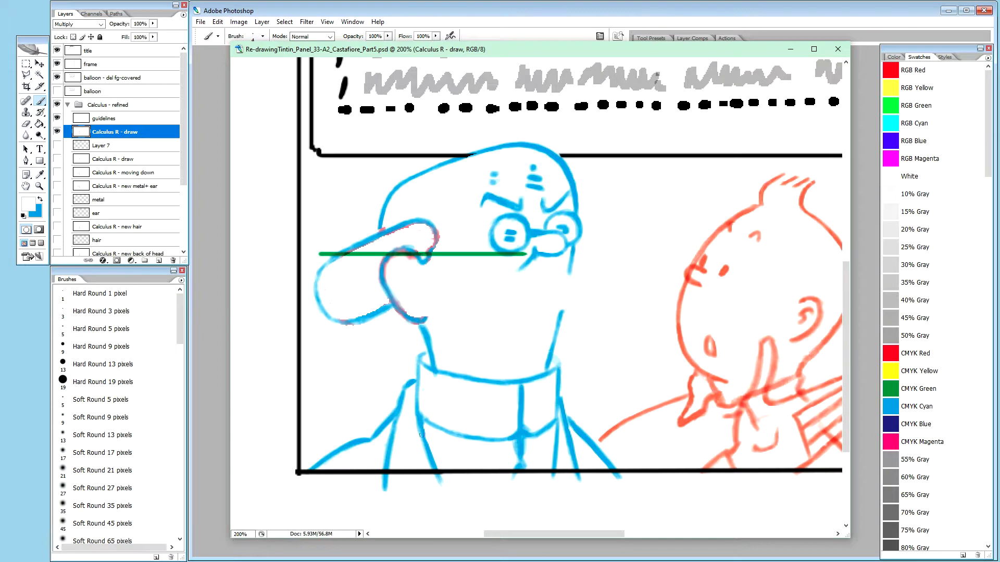
{"action": "key", "text": "x"}
{"action": "key", "text": "2"}
{"action": "key", "text": "x"}
{"action": "key", "text": "x"}
{"action": "mouse_move", "coordinate": [423, 366]}
{"action": "left_mouse_down"}
{"action": "mouse_move", "coordinate": [418, 357]}
{"action": "mouse_move", "coordinate": [428, 367]}
{"action": "left_mouse_up"}
{"action": "left_click_drag", "start_coordinate": [446, 371], "coordinate": [499, 380]}
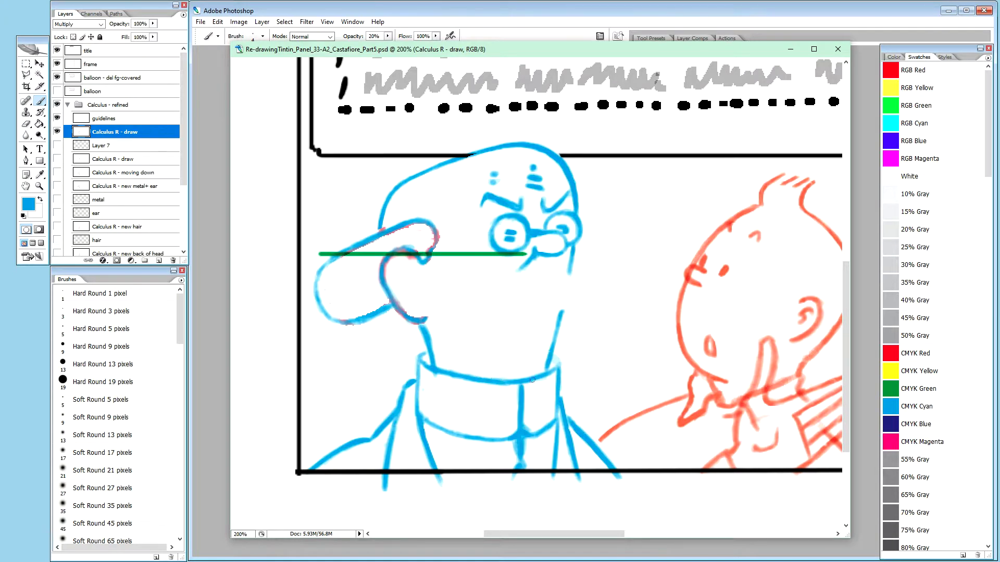
Step: Round off the collar's two upper corners in blue and clean inside the left one with white at 100% opacity
{"action": "mouse_move", "coordinate": [418, 360]}
{"action": "left_mouse_down"}
{"action": "mouse_move", "coordinate": [406, 358]}
{"action": "mouse_move", "coordinate": [420, 366]}
{"action": "left_mouse_up"}
{"action": "left_click", "coordinate": [422, 356]}
{"action": "left_click_drag", "start_coordinate": [421, 356], "coordinate": [430, 353]}
{"action": "left_click_drag", "start_coordinate": [552, 360], "coordinate": [555, 366]}
{"action": "key", "text": "x"}
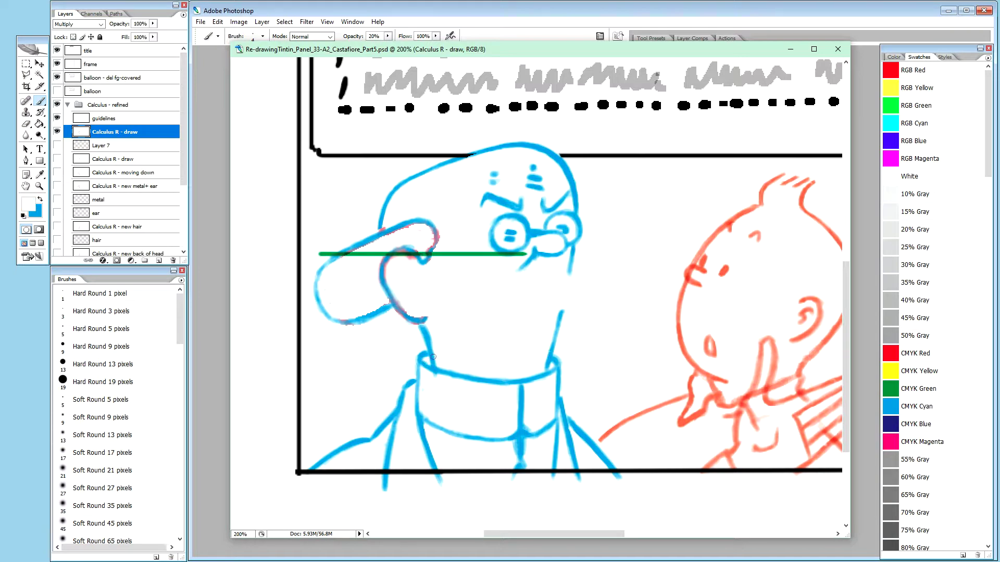
{"action": "key", "text": "0"}
{"action": "left_click", "coordinate": [425, 359]}
{"action": "key", "text": "x"}
{"action": "key", "text": "2"}
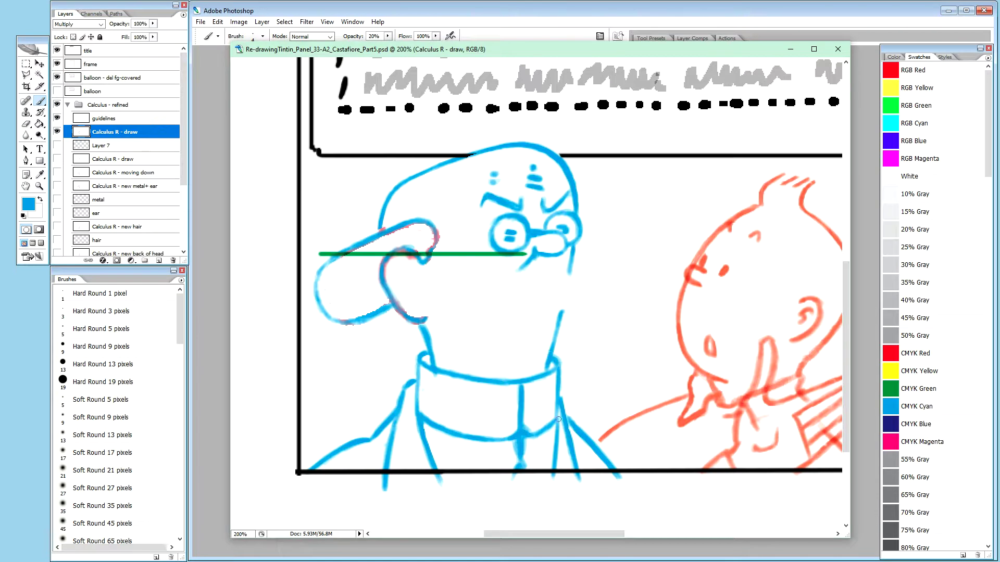
Step: Reinforce the ear trumpet's lower edge where it meets the ear, using blue at 20% opacity
{"action": "key", "text": "x"}
{"action": "key", "text": "0"}
{"action": "key", "text": "x"}
{"action": "key", "text": "2"}
{"action": "mouse_move", "coordinate": [379, 316]}
{"action": "left_mouse_down"}
{"action": "mouse_move", "coordinate": [369, 318]}
{"action": "mouse_move", "coordinate": [391, 309]}
{"action": "left_mouse_up"}
{"action": "left_click_drag", "start_coordinate": [400, 321], "coordinate": [400, 319]}
{"action": "key", "text": "x"}
{"action": "key", "text": "0"}
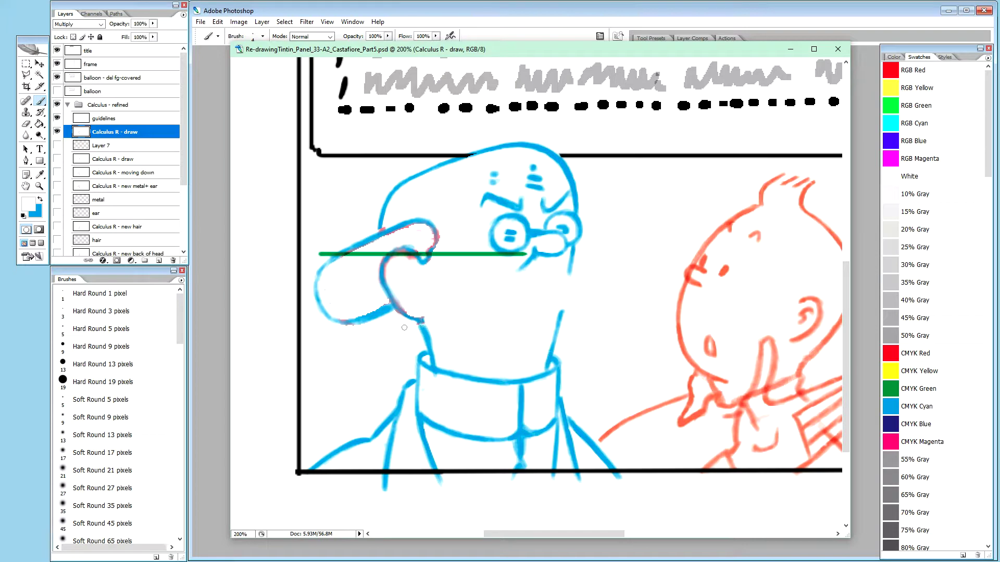
Step: Join the bottom of the ear to the neck line with a blue touch-up at 20% opacity
{"action": "key", "text": "x"}
{"action": "key", "text": "2"}
{"action": "left_click", "coordinate": [422, 322]}
{"action": "key", "text": "x"}
{"action": "key", "text": "x"}
{"action": "key", "text": "x"}
{"action": "key", "text": "x"}
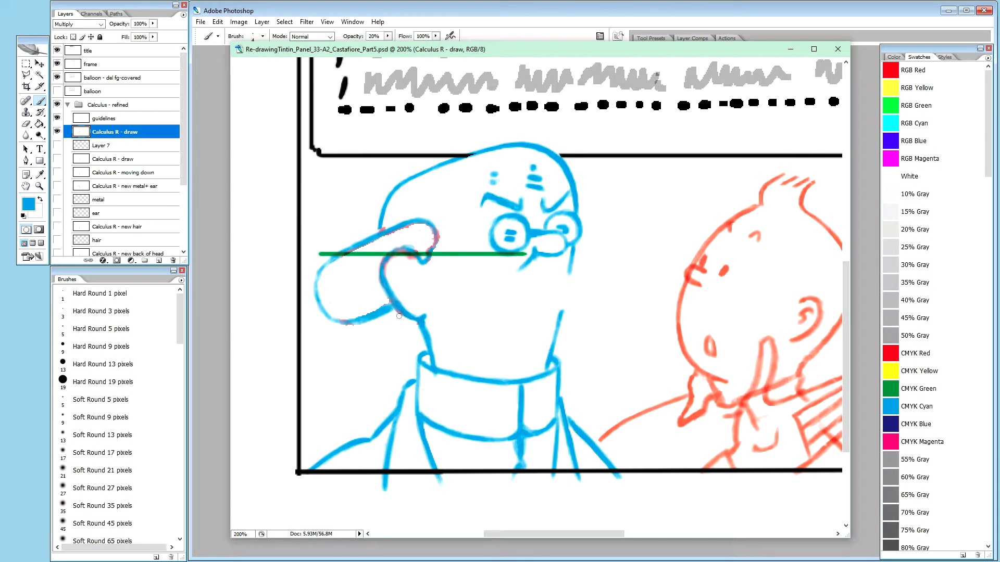
Step: Touch up the ear trumpet's upper left edge with a blue stroke at 20% opacity
{"action": "key", "text": "x"}
{"action": "key", "text": "0"}
{"action": "key", "text": "x"}
{"action": "key", "text": "2"}
{"action": "left_click_drag", "start_coordinate": [344, 267], "coordinate": [333, 274]}
{"action": "key", "text": "x"}
{"action": "key", "text": "0"}
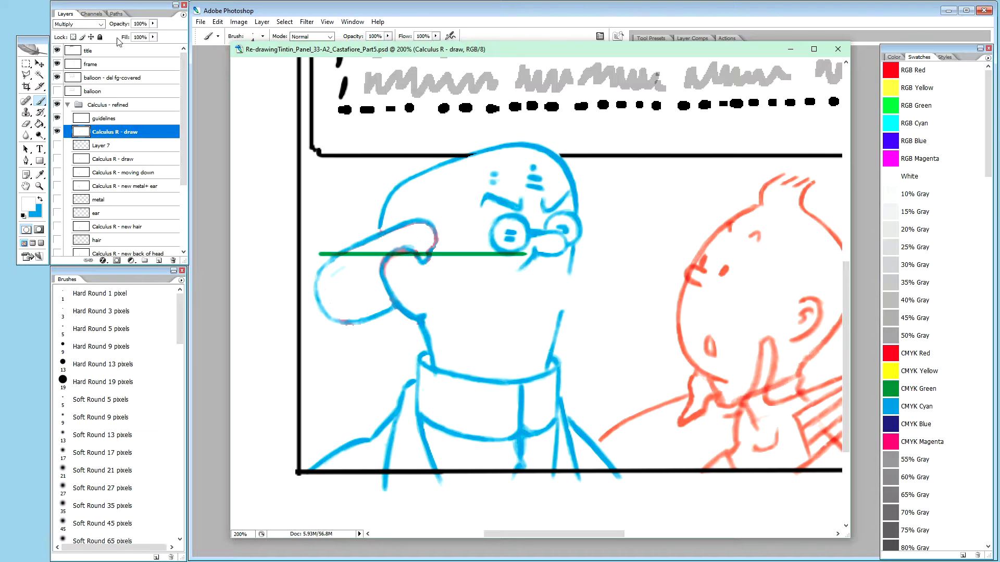
Step: Hide the guidelines layer and clean the ear's inner curve with white, retouching its outline in blue at 20% opacity
{"action": "left_click", "coordinate": [58, 120]}
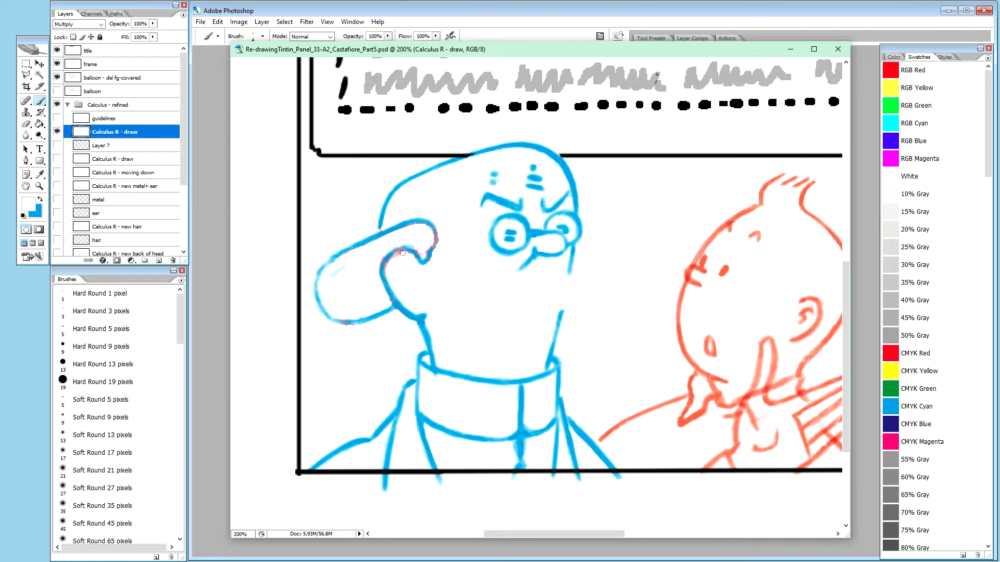
{"action": "left_click", "coordinate": [387, 267]}
{"action": "left_click", "coordinate": [390, 266]}
{"action": "left_click_drag", "start_coordinate": [390, 266], "coordinate": [397, 255]}
{"action": "key", "text": "x"}
{"action": "key", "text": "2"}
{"action": "left_click", "coordinate": [384, 266]}
{"action": "left_click", "coordinate": [383, 268]}
Step: Clean around the ear's curl with white at 100%, retouch it in blue at 20%, and show the "Calculus R - moving down" sketch
{"action": "key", "text": "x"}
{"action": "key", "text": "0"}
{"action": "left_click", "coordinate": [381, 255]}
{"action": "left_click", "coordinate": [378, 276]}
{"action": "left_click", "coordinate": [418, 250]}
{"action": "left_click_drag", "start_coordinate": [424, 255], "coordinate": [429, 245]}
{"action": "left_click", "coordinate": [428, 243]}
{"action": "key", "text": "x"}
{"action": "key", "text": "2"}
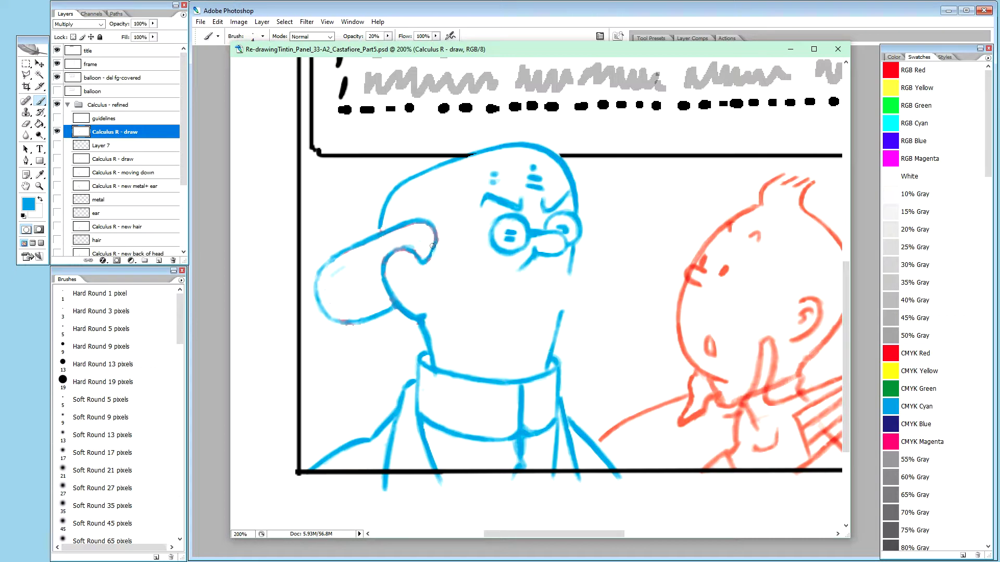
{"action": "left_click_drag", "start_coordinate": [435, 243], "coordinate": [431, 250]}
{"action": "left_click", "coordinate": [58, 173]}
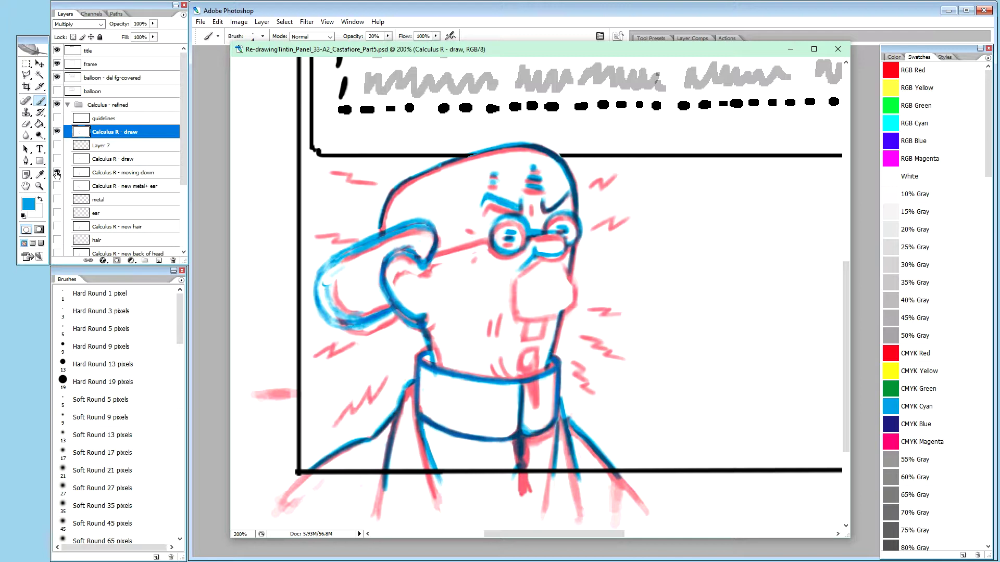
Step: Switch the reference sketch to "Calculus R - new metal+ ear" and trace the large rounded moustache below the nose in blue at 20% opacity
{"action": "left_click", "coordinate": [57, 173]}
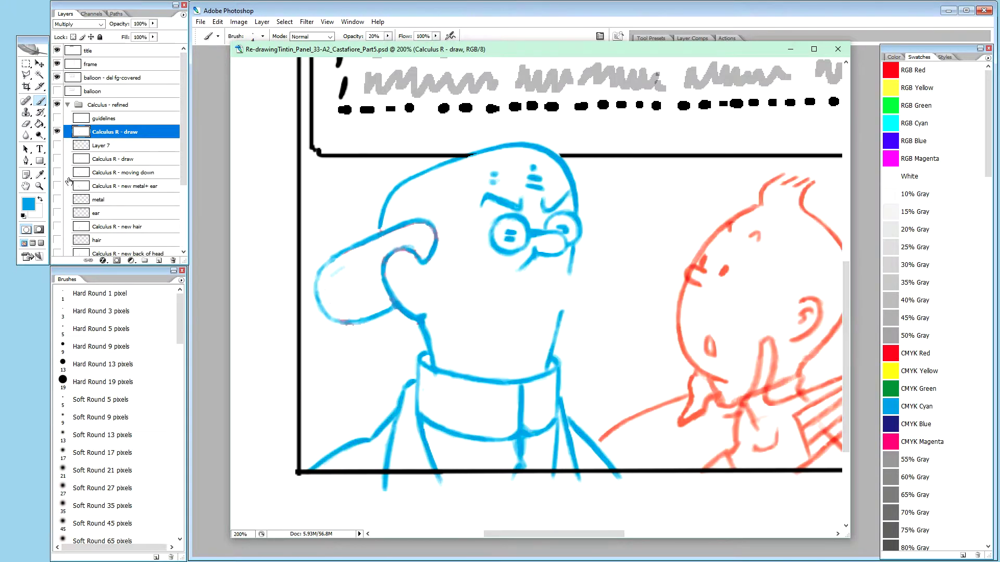
{"action": "left_click", "coordinate": [57, 186]}
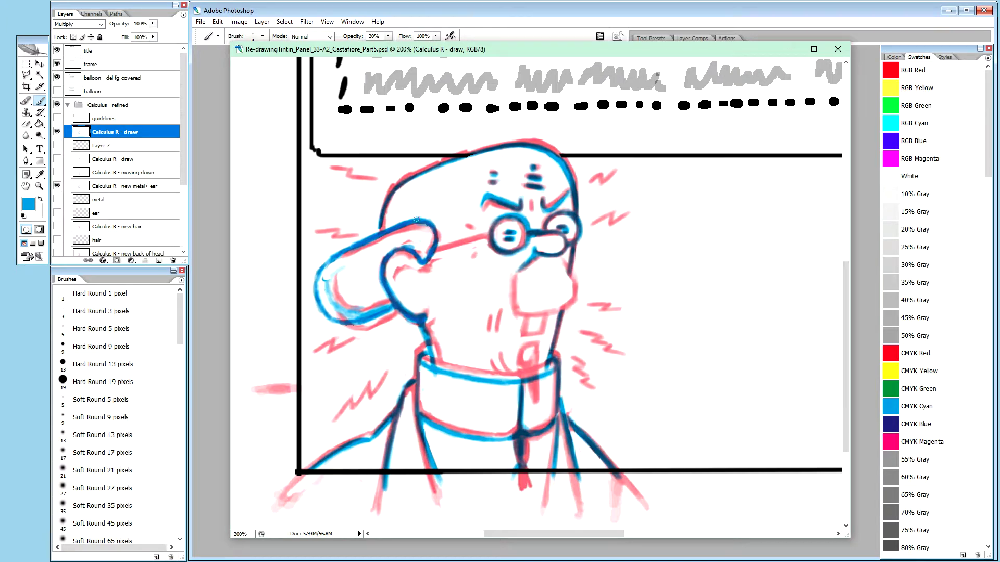
{"action": "key", "text": "x"}
{"action": "key", "text": "x"}
{"action": "left_click_drag", "start_coordinate": [516, 273], "coordinate": [519, 270]}
{"action": "mouse_move", "coordinate": [510, 277]}
{"action": "left_mouse_down"}
{"action": "mouse_move", "coordinate": [509, 308]}
{"action": "mouse_move", "coordinate": [512, 279]}
{"action": "mouse_move", "coordinate": [512, 312]}
{"action": "mouse_move", "coordinate": [512, 300]}
{"action": "mouse_move", "coordinate": [522, 317]}
{"action": "mouse_move", "coordinate": [560, 309]}
{"action": "left_mouse_up"}
{"action": "mouse_move", "coordinate": [544, 312]}
{"action": "left_mouse_down"}
{"action": "mouse_move", "coordinate": [565, 305]}
{"action": "mouse_move", "coordinate": [571, 289]}
{"action": "mouse_move", "coordinate": [565, 306]}
{"action": "left_mouse_up"}
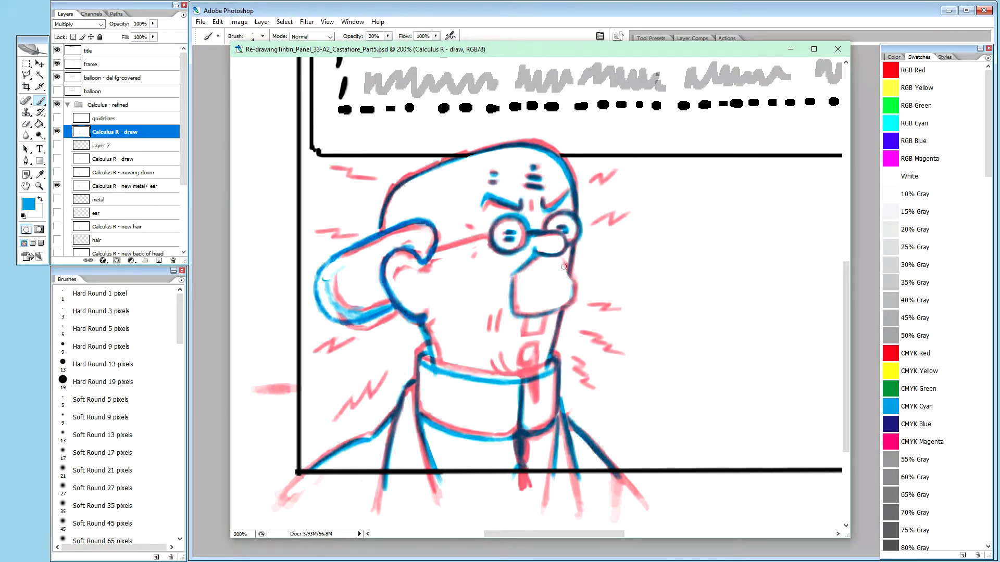
{"action": "mouse_move", "coordinate": [566, 267]}
{"action": "left_mouse_down"}
{"action": "mouse_move", "coordinate": [560, 261]}
{"action": "mouse_move", "coordinate": [577, 282]}
{"action": "mouse_move", "coordinate": [570, 301]}
{"action": "mouse_move", "coordinate": [536, 315]}
{"action": "left_mouse_up"}
{"action": "mouse_move", "coordinate": [515, 283]}
{"action": "left_mouse_down"}
{"action": "mouse_move", "coordinate": [517, 272]}
{"action": "mouse_move", "coordinate": [515, 282]}
{"action": "left_mouse_up"}
Step: Trace the two small box shapes between the moustache and the collar in blue at 20% opacity
{"action": "left_click_drag", "start_coordinate": [313, 291], "coordinate": [360, 316]}
{"action": "left_click_drag", "start_coordinate": [524, 334], "coordinate": [533, 334]}
{"action": "mouse_move", "coordinate": [537, 335]}
{"action": "left_mouse_down"}
{"action": "mouse_move", "coordinate": [536, 318]}
{"action": "mouse_move", "coordinate": [542, 332]}
{"action": "left_mouse_up"}
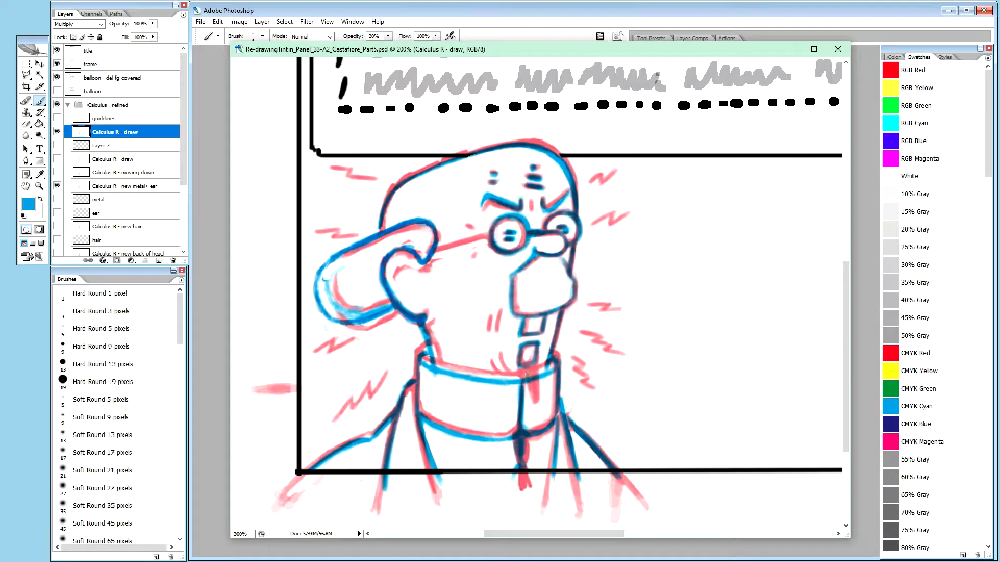
Step: Trace and fill in the pointed beard tip overlapping the collar with blue strokes at 20% opacity
{"action": "left_click_drag", "start_coordinate": [527, 371], "coordinate": [532, 397]}
{"action": "mouse_move", "coordinate": [534, 405]}
{"action": "left_mouse_down"}
{"action": "mouse_move", "coordinate": [534, 363]}
{"action": "mouse_move", "coordinate": [534, 407]}
{"action": "mouse_move", "coordinate": [528, 370]}
{"action": "left_mouse_up"}
{"action": "mouse_move", "coordinate": [525, 381]}
{"action": "left_mouse_down"}
{"action": "mouse_move", "coordinate": [537, 401]}
{"action": "mouse_move", "coordinate": [526, 373]}
{"action": "mouse_move", "coordinate": [537, 384]}
{"action": "mouse_move", "coordinate": [537, 364]}
{"action": "left_mouse_up"}
{"action": "left_click_drag", "start_coordinate": [538, 396], "coordinate": [536, 365]}
{"action": "left_click_drag", "start_coordinate": [526, 367], "coordinate": [535, 400]}
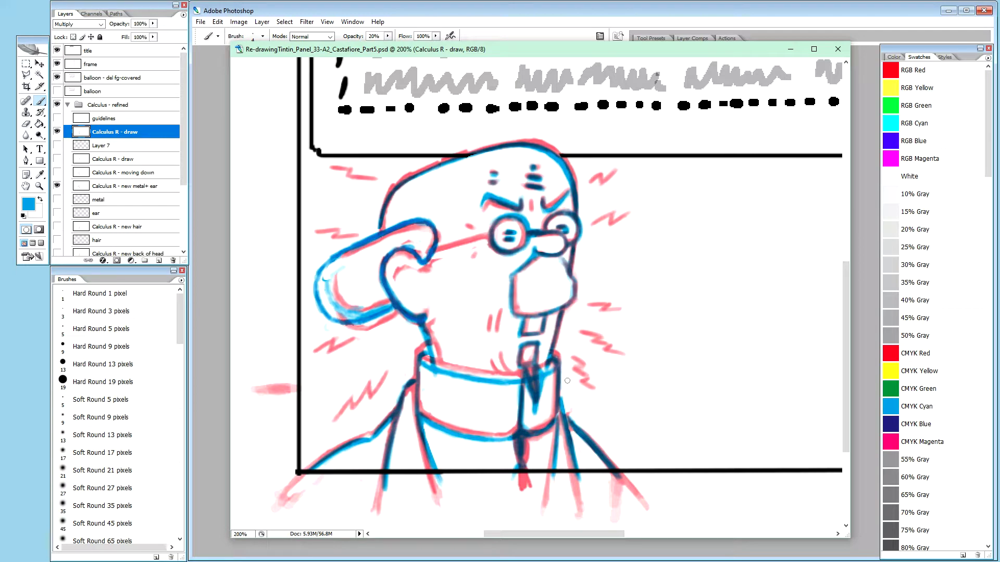
Step: Hide the reference sketch and clean inside the ear trumpet and around the ear's curl with white at 100% opacity
{"action": "left_click", "coordinate": [58, 186]}
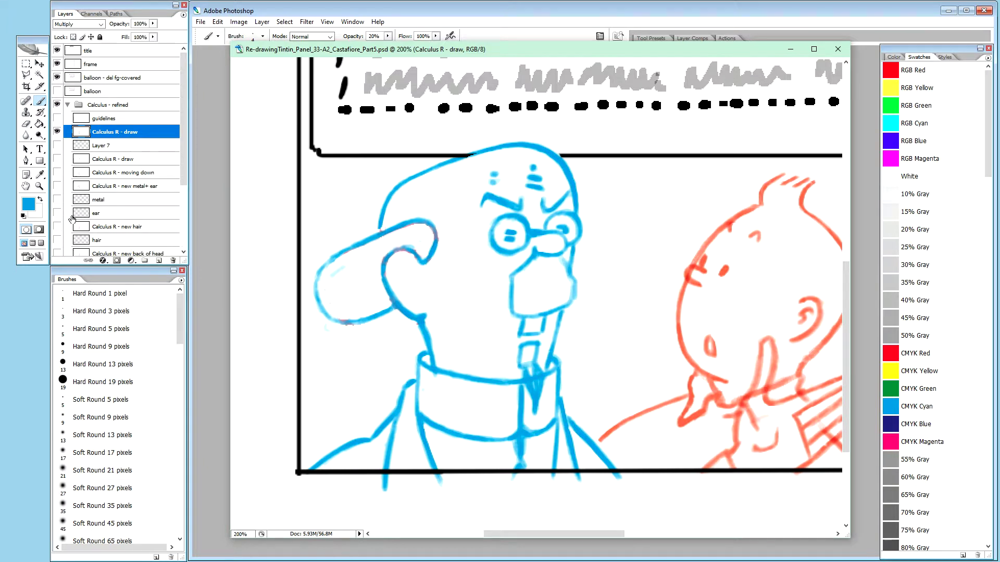
{"action": "key", "text": "x"}
{"action": "key", "text": "0"}
{"action": "left_click_drag", "start_coordinate": [345, 259], "coordinate": [331, 302]}
{"action": "left_click_drag", "start_coordinate": [413, 245], "coordinate": [405, 243]}
Step: Compare the blue linework with the "Calculus R - new metal+ ear" and "Calculus R - moving down" sketches
{"action": "left_click", "coordinate": [58, 186]}
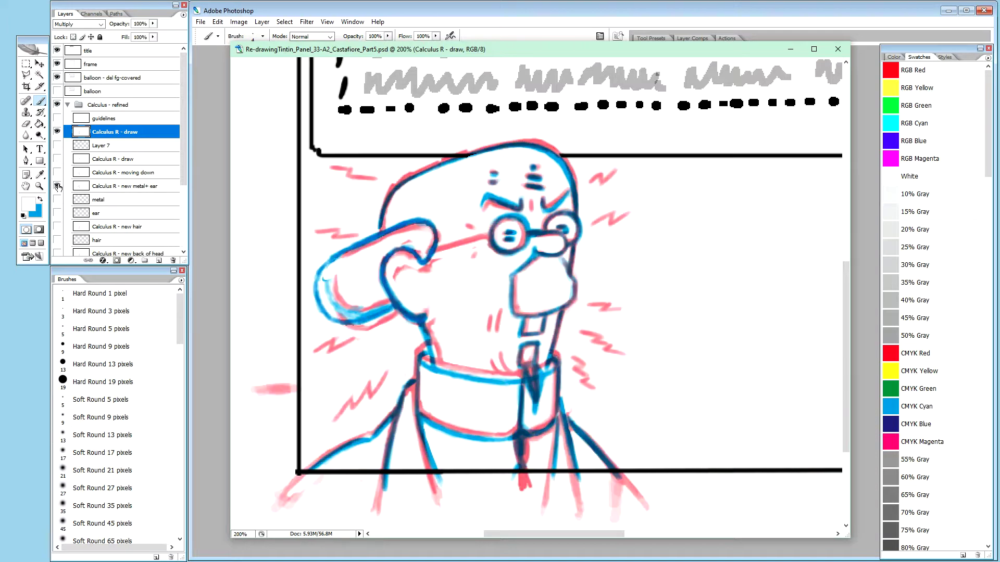
{"action": "left_click", "coordinate": [57, 186]}
{"action": "left_click", "coordinate": [57, 186]}
{"action": "left_click", "coordinate": [57, 186]}
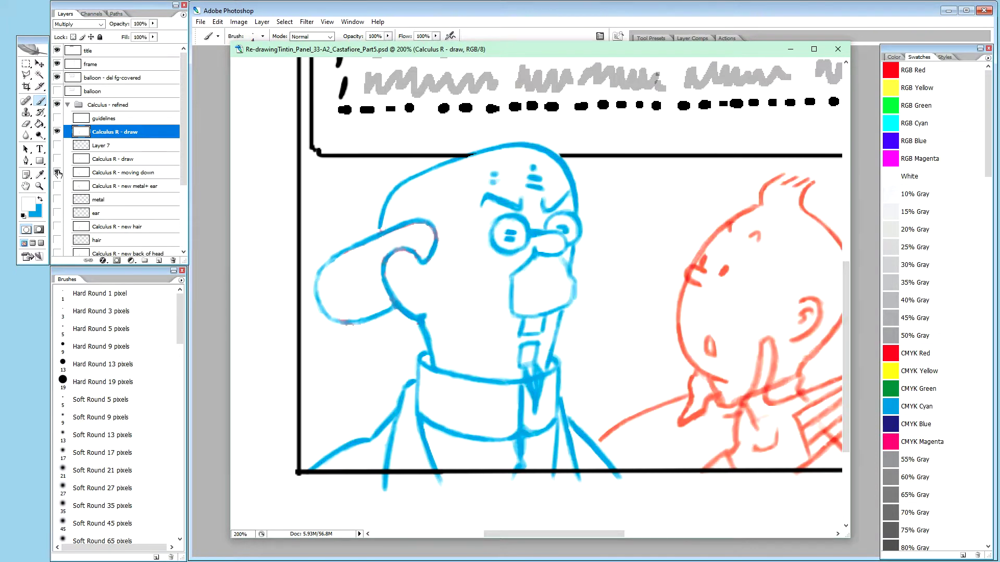
{"action": "left_click", "coordinate": [57, 173]}
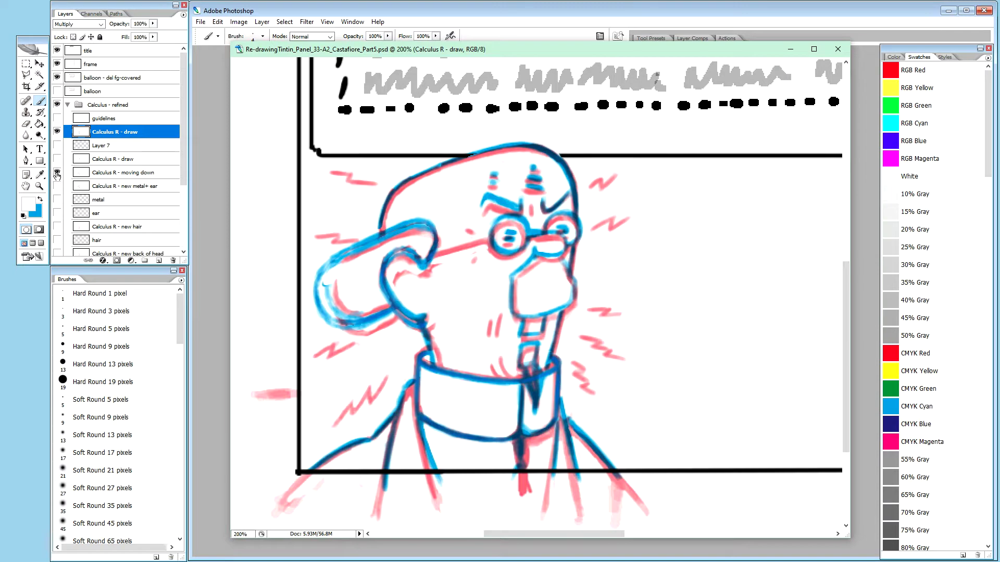
{"action": "left_click", "coordinate": [56, 175]}
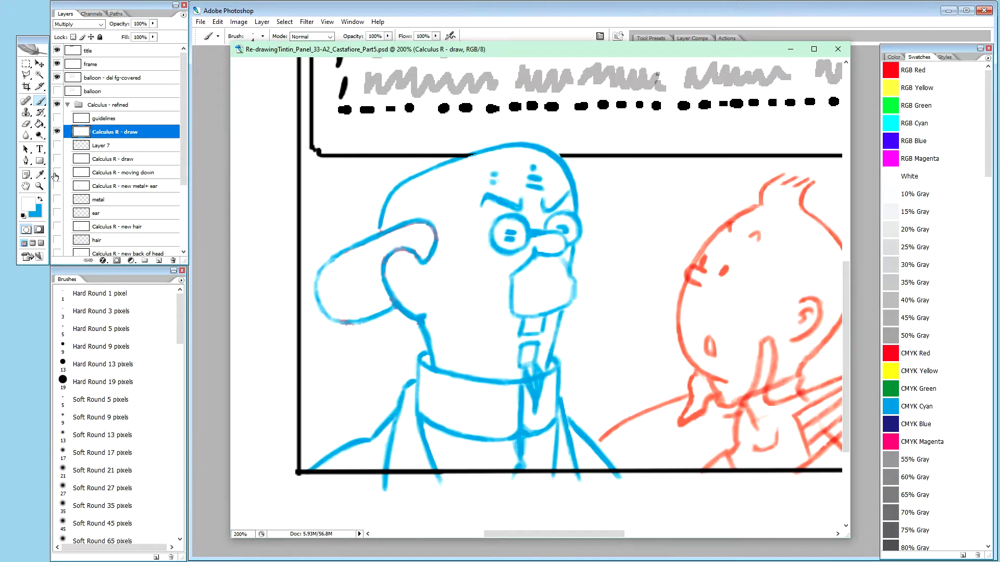
{"action": "left_click", "coordinate": [54, 176]}
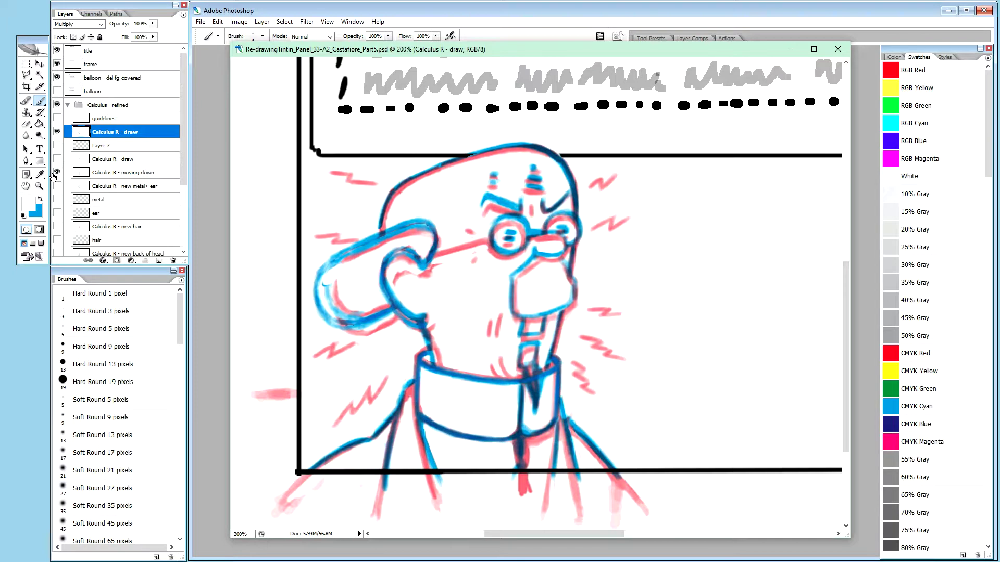
{"action": "left_click", "coordinate": [56, 174]}
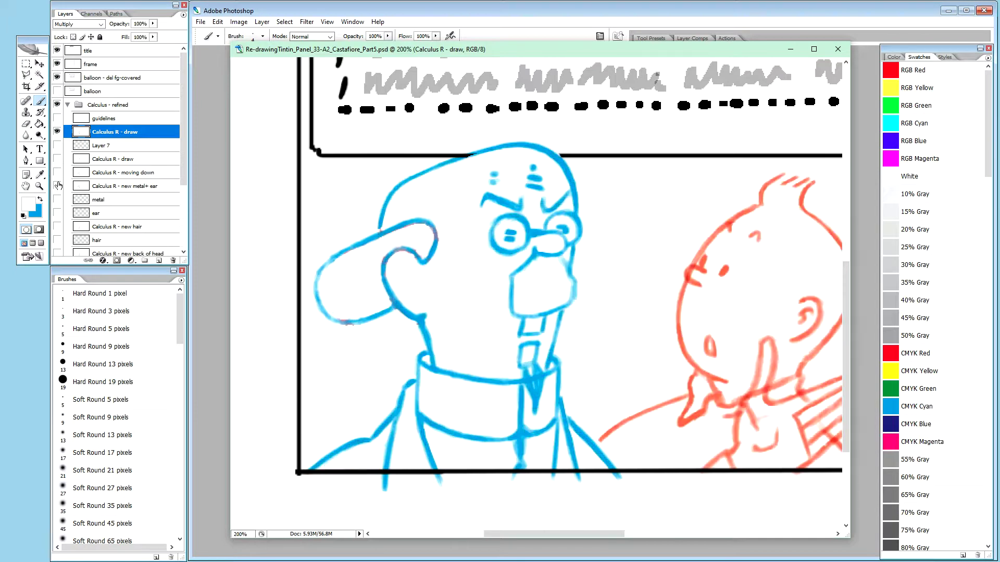
Step: Show the "Calculus R - new metal+ ear" sketch and trace the glasses' arm from ear to lens in blue at 20% opacity
{"action": "left_click", "coordinate": [57, 185]}
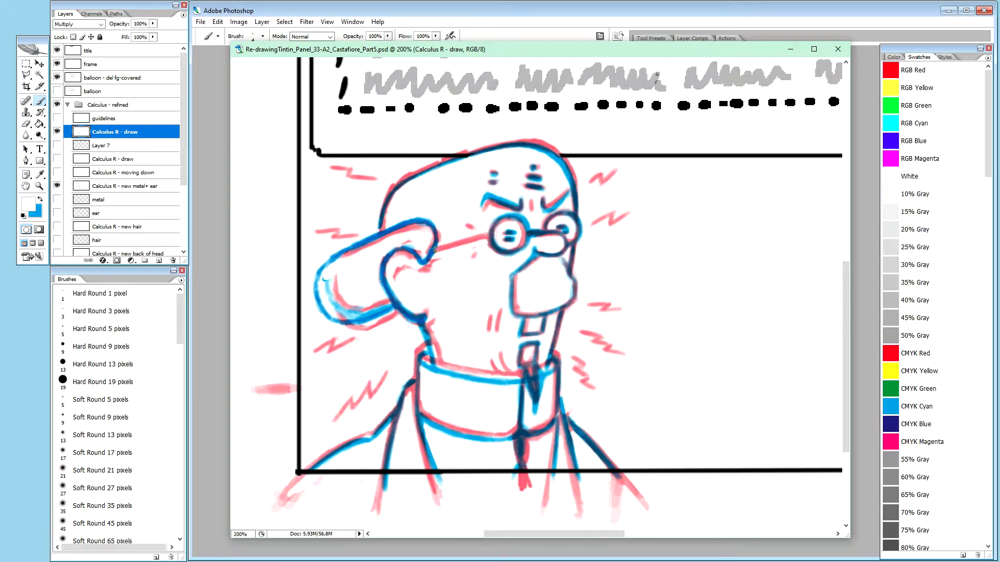
{"action": "key", "text": "x"}
{"action": "key", "text": "2"}
{"action": "left_click_drag", "start_coordinate": [439, 248], "coordinate": [478, 238]}
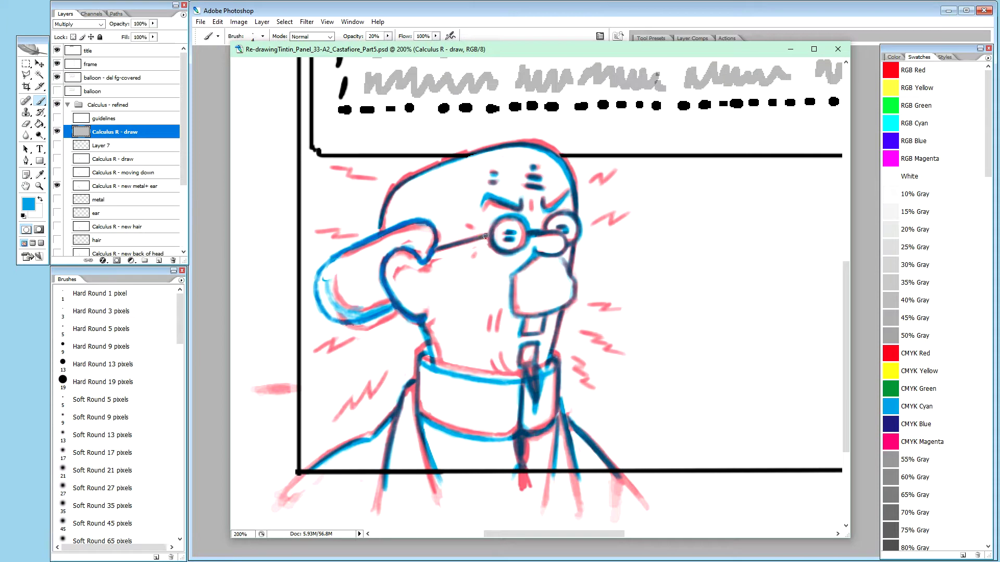
{"action": "mouse_move", "coordinate": [447, 246]}
{"action": "left_mouse_down"}
{"action": "mouse_move", "coordinate": [437, 249]}
{"action": "mouse_move", "coordinate": [484, 238]}
{"action": "left_mouse_up"}
Step: Add the small marks beside the glasses and two short cheek creases in blue at 20% opacity
{"action": "left_click", "coordinate": [471, 248]}
{"action": "left_click", "coordinate": [472, 248]}
{"action": "left_click", "coordinate": [472, 251]}
{"action": "left_click_drag", "start_coordinate": [492, 328], "coordinate": [492, 333]}
{"action": "left_click_drag", "start_coordinate": [484, 332], "coordinate": [487, 330]}
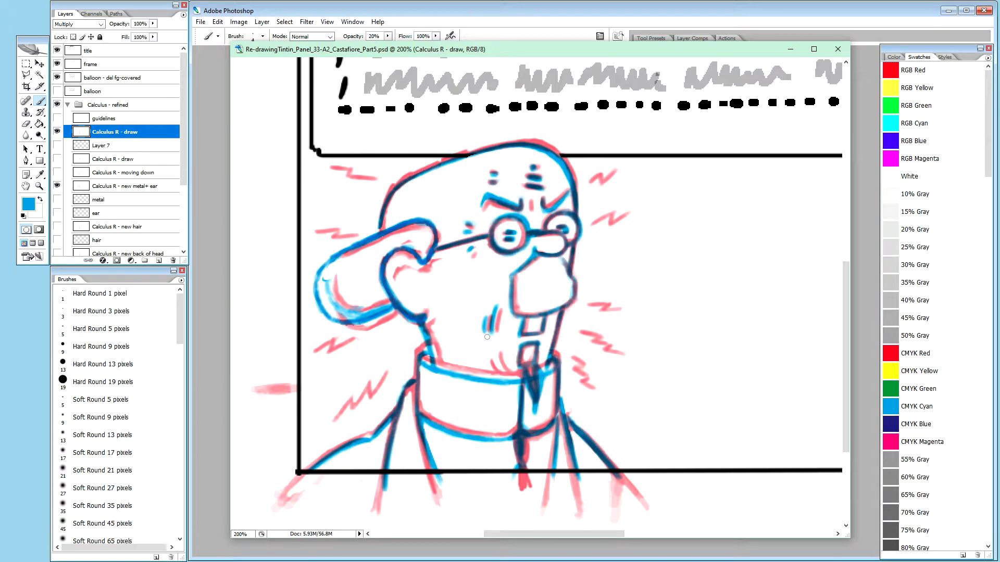
Step: Clean up the edges of the cheek creases with white at 100% opacity and hide the reference sketch
{"action": "key", "text": "x"}
{"action": "key", "text": "0"}
{"action": "left_click_drag", "start_coordinate": [484, 333], "coordinate": [484, 331]}
{"action": "left_click_drag", "start_coordinate": [484, 312], "coordinate": [484, 330]}
{"action": "left_click", "coordinate": [57, 186]}
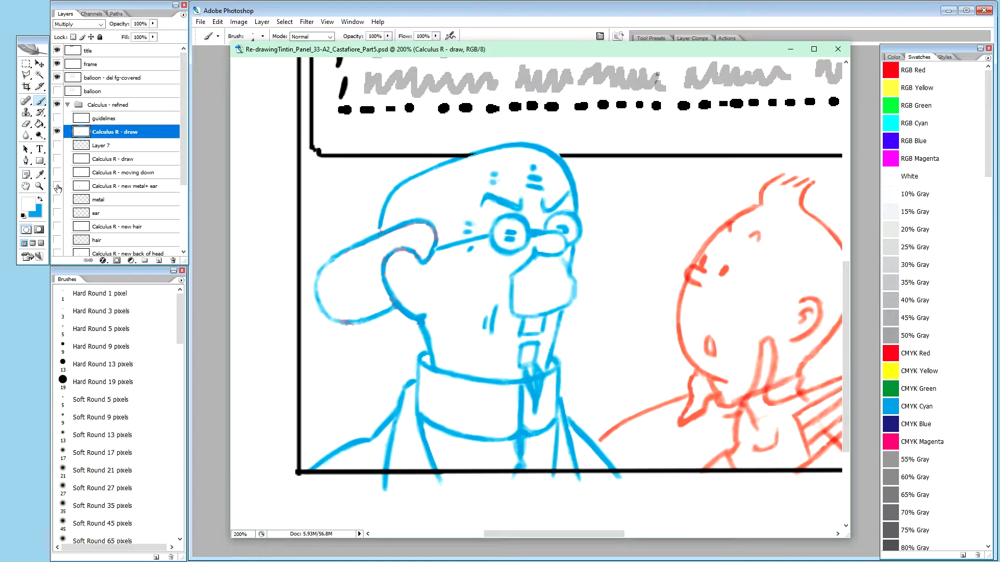
Step: Trace the curved chin creases above the collar in blue at 20% opacity over the "Calculus R - new metal+ ear" sketch
{"action": "left_click", "coordinate": [58, 187]}
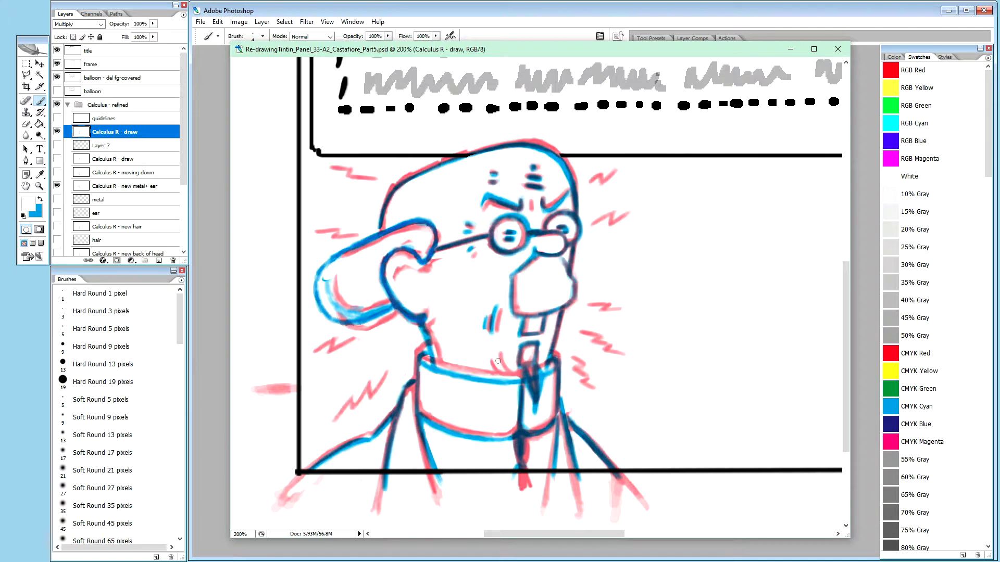
{"action": "key", "text": "x"}
{"action": "key", "text": "2"}
{"action": "left_click_drag", "start_coordinate": [499, 356], "coordinate": [503, 371]}
{"action": "left_click", "coordinate": [57, 185]}
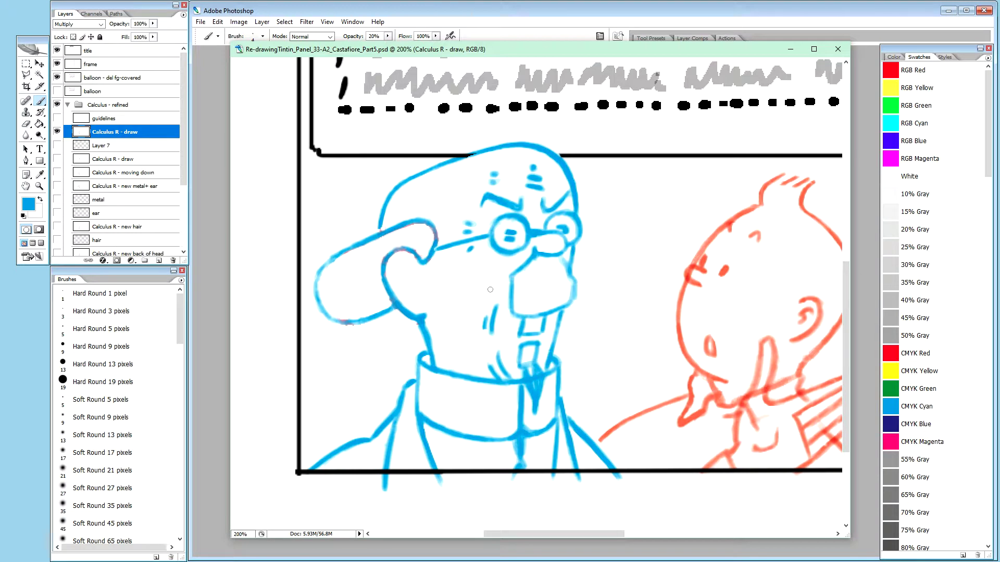
Step: Refine the chin creases where they meet the collar, cleaning with white at 100% and retouching in blue at 20% opacity
{"action": "key", "text": "x"}
{"action": "key", "text": "0"}
{"action": "left_click_drag", "start_coordinate": [495, 374], "coordinate": [500, 375]}
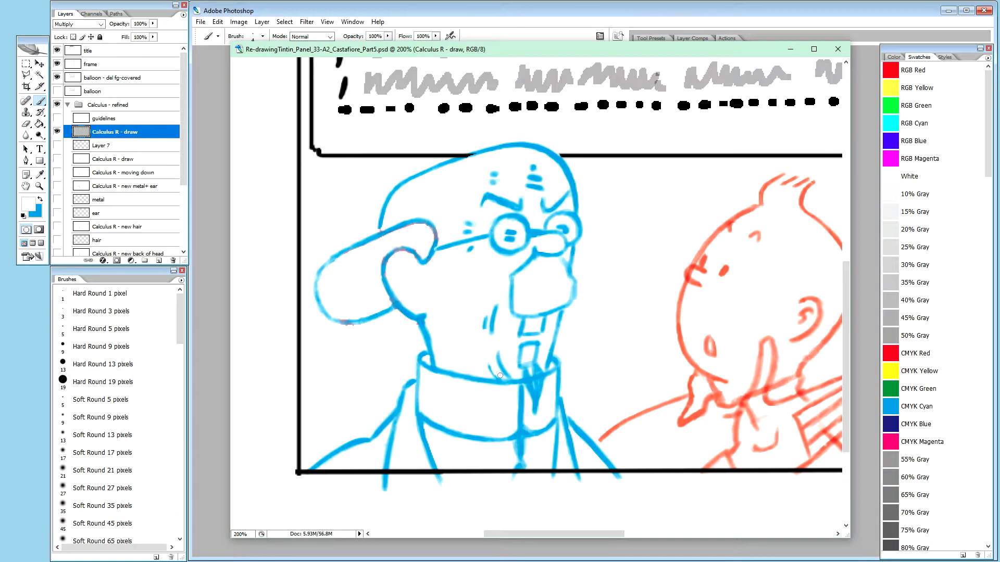
{"action": "key", "text": "x"}
{"action": "key", "text": "2"}
{"action": "left_click_drag", "start_coordinate": [488, 368], "coordinate": [498, 379]}
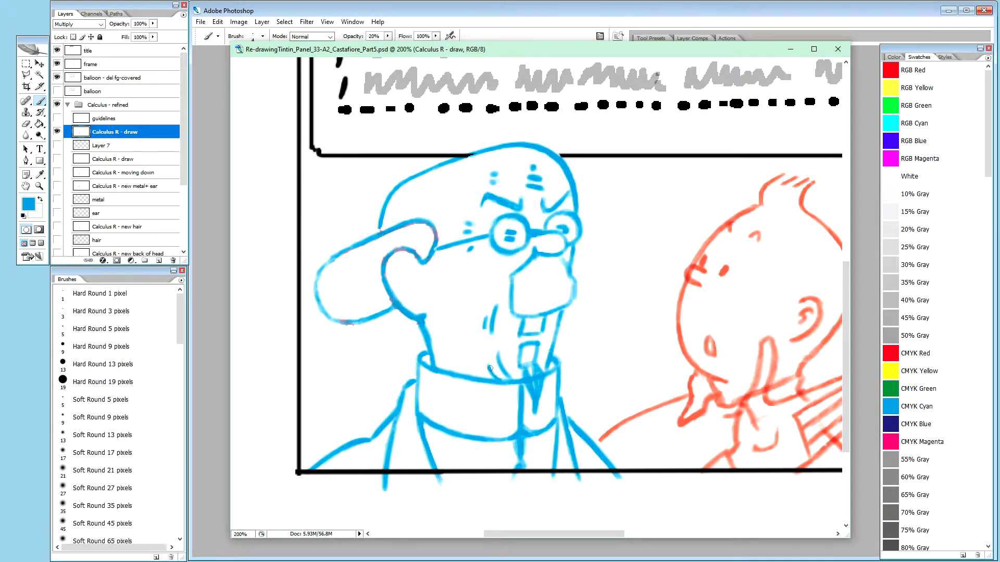
{"action": "left_click_drag", "start_coordinate": [496, 377], "coordinate": [499, 377]}
{"action": "left_click_drag", "start_coordinate": [497, 376], "coordinate": [500, 381]}
{"action": "key", "text": "x"}
{"action": "key", "text": "0"}
{"action": "key", "text": "x"}
{"action": "key", "text": "2"}
Step: Compare the linework with the "new back of head", "new hair", "new metal+ ear" and "moving down" sketch versions of Calculus
{"action": "left_click", "coordinate": [57, 253]}
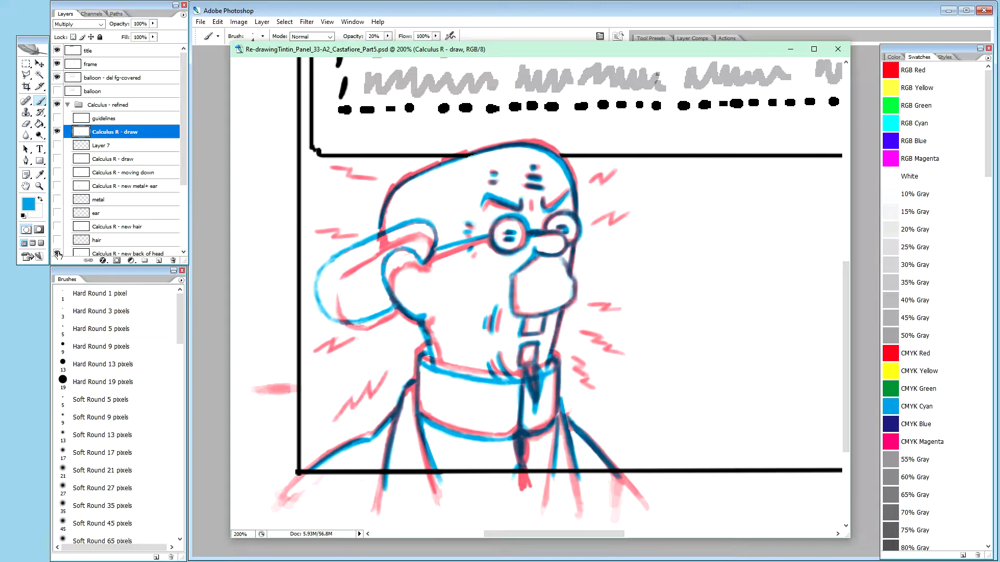
{"action": "left_click", "coordinate": [58, 253]}
{"action": "left_click", "coordinate": [57, 227]}
{"action": "left_click", "coordinate": [57, 228]}
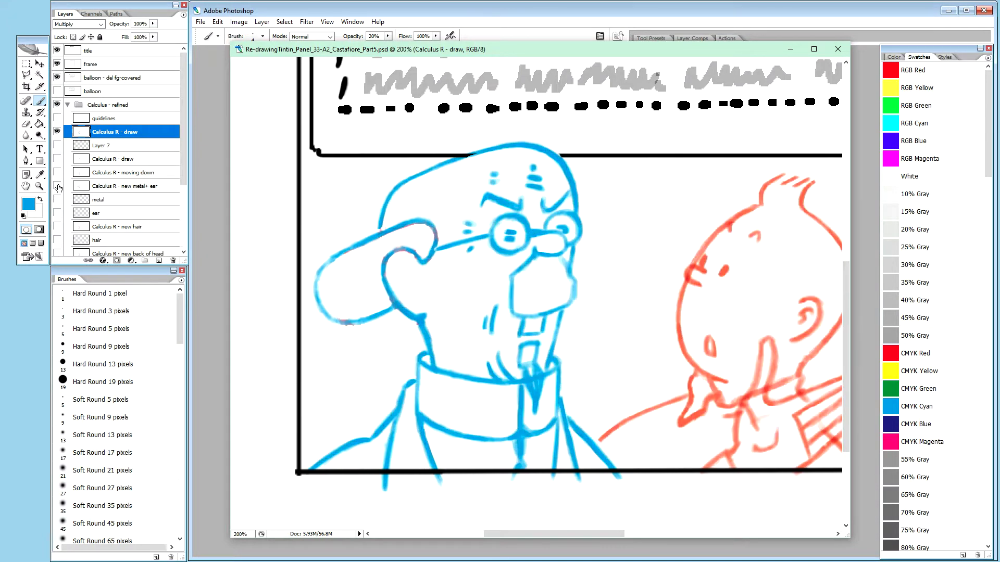
{"action": "left_click", "coordinate": [57, 187]}
{"action": "left_click", "coordinate": [57, 187]}
{"action": "left_click", "coordinate": [57, 172]}
{"action": "left_click", "coordinate": [58, 172]}
{"action": "left_click", "coordinate": [57, 187]}
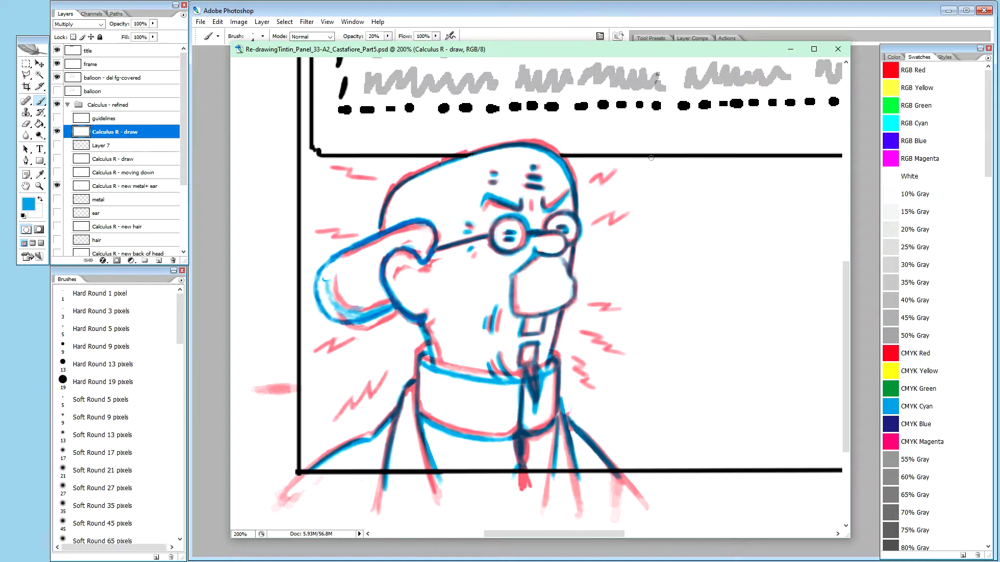
{"action": "key", "text": "x"}
{"action": "key", "text": "x"}
{"action": "left_click_drag", "start_coordinate": [333, 167], "coordinate": [355, 170]}
{"action": "left_click", "coordinate": [57, 186]}
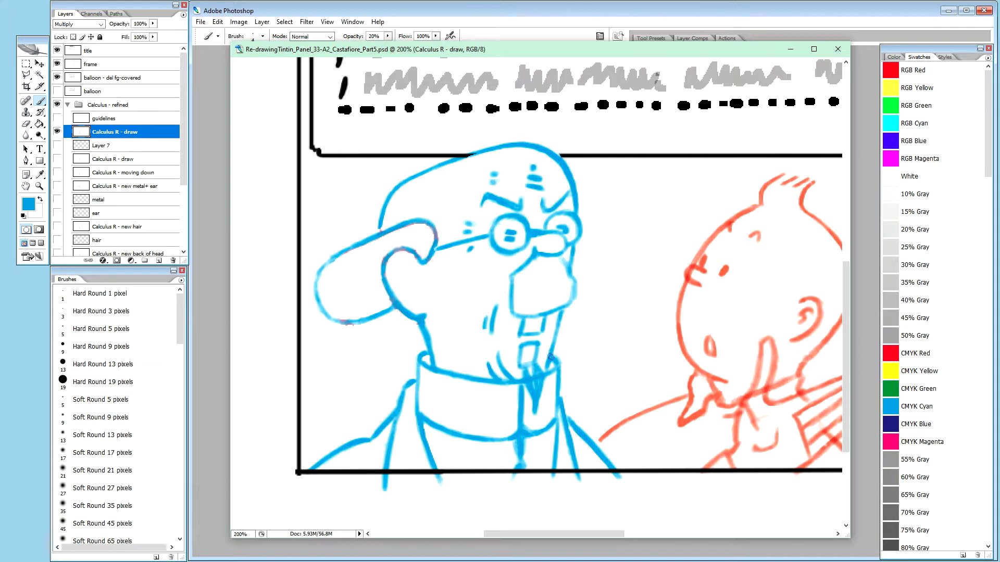
{"action": "left_click_drag", "start_coordinate": [494, 346], "coordinate": [438, 351]}
{"action": "key", "text": "ctrl+z"}
Step: Outline the ear and ear trumpet with the Polygonal Lasso and copy the selection to a new layer
{"action": "key", "text": "l"}
{"action": "left_click", "coordinate": [314, 264]}
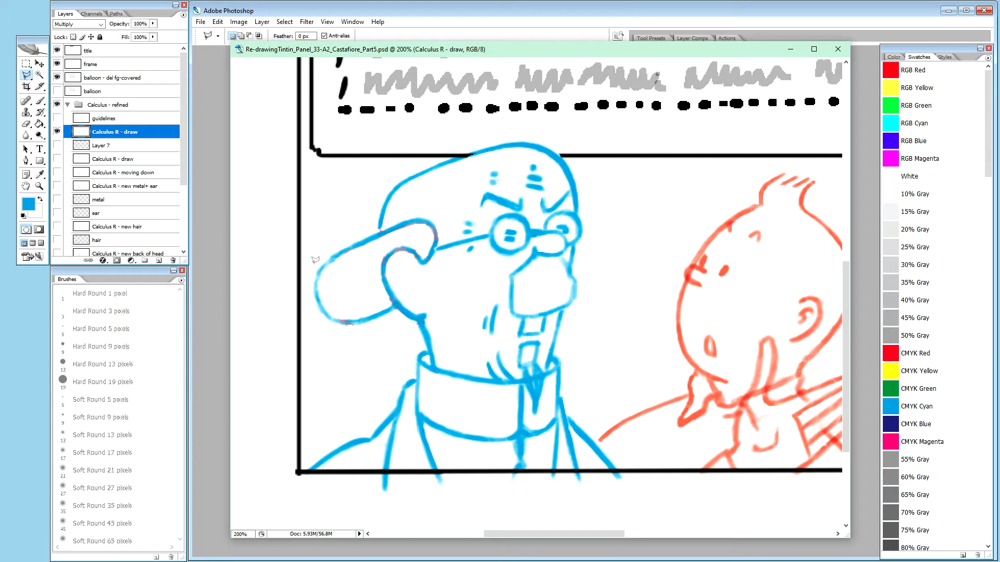
{"action": "left_click", "coordinate": [344, 243]}
{"action": "left_click", "coordinate": [380, 229]}
{"action": "left_click", "coordinate": [423, 213]}
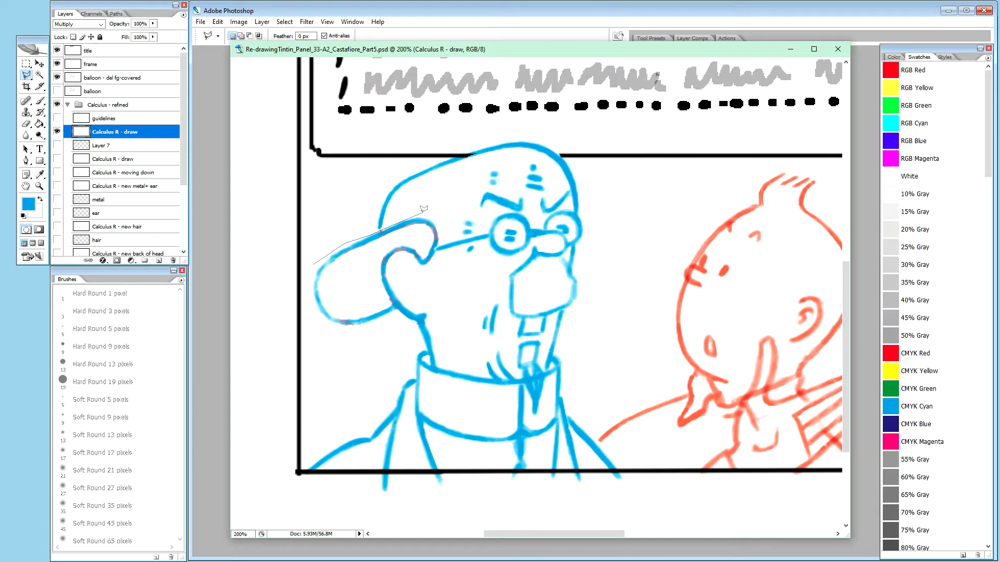
{"action": "left_click", "coordinate": [439, 239]}
{"action": "left_click", "coordinate": [425, 263]}
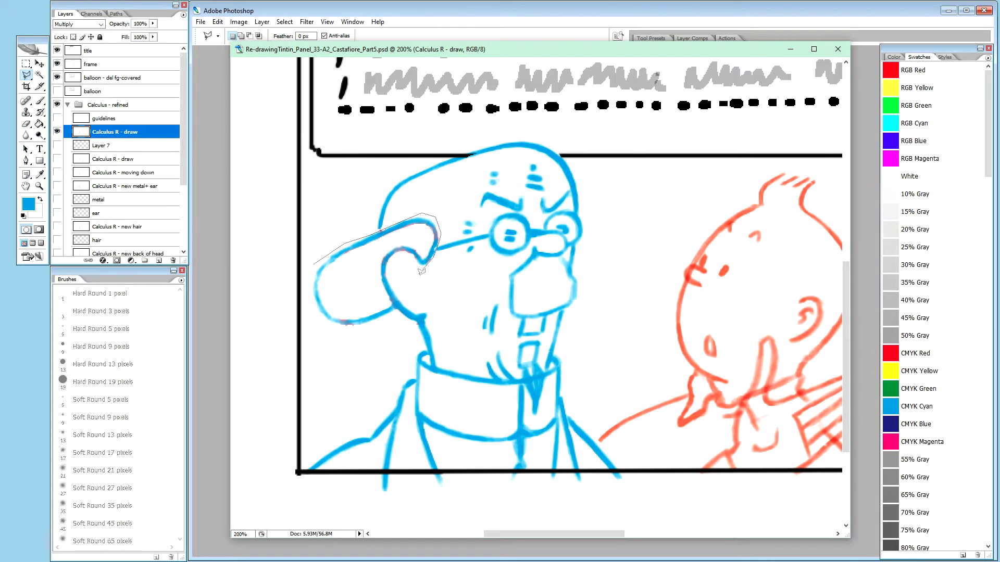
{"action": "left_click", "coordinate": [429, 315]}
{"action": "left_click", "coordinate": [418, 322]}
{"action": "left_click", "coordinate": [401, 318]}
{"action": "left_click", "coordinate": [351, 339]}
{"action": "left_click", "coordinate": [319, 328]}
{"action": "left_click", "coordinate": [309, 272]}
{"action": "key", "text": "ctrl+j"}
Step: Scale the copied ear to 95.6% and shift it slightly up and to the right against the head
{"action": "key", "text": "v"}
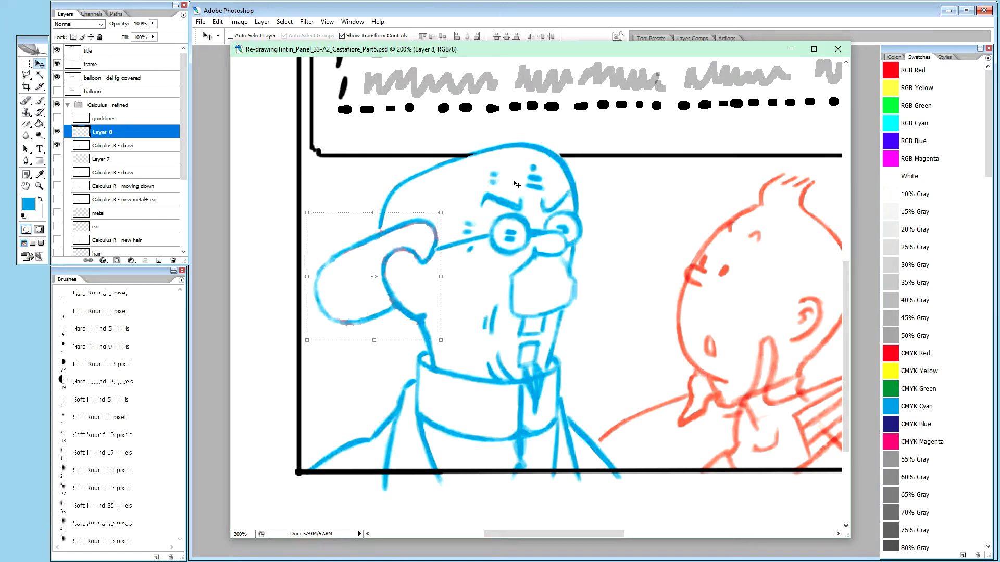
{"action": "left_click_drag", "start_coordinate": [440, 212], "coordinate": [435, 215]}
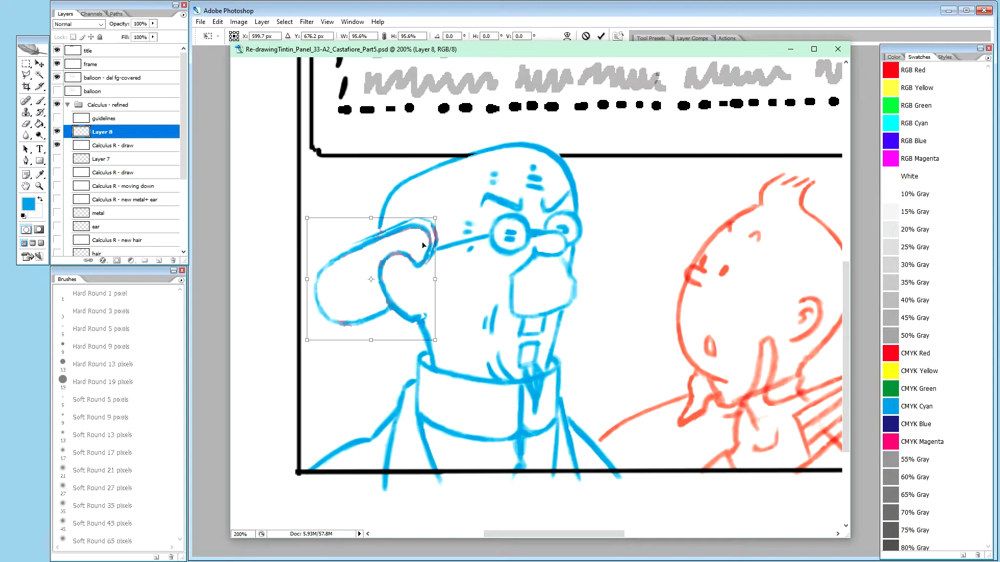
{"action": "left_click_drag", "start_coordinate": [424, 241], "coordinate": [432, 234]}
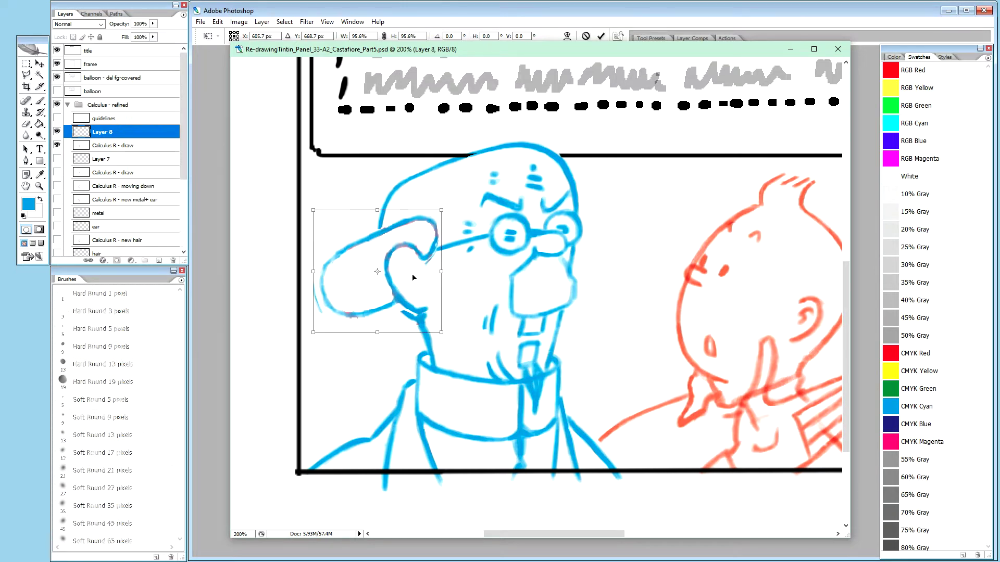
{"action": "key", "text": "Return"}
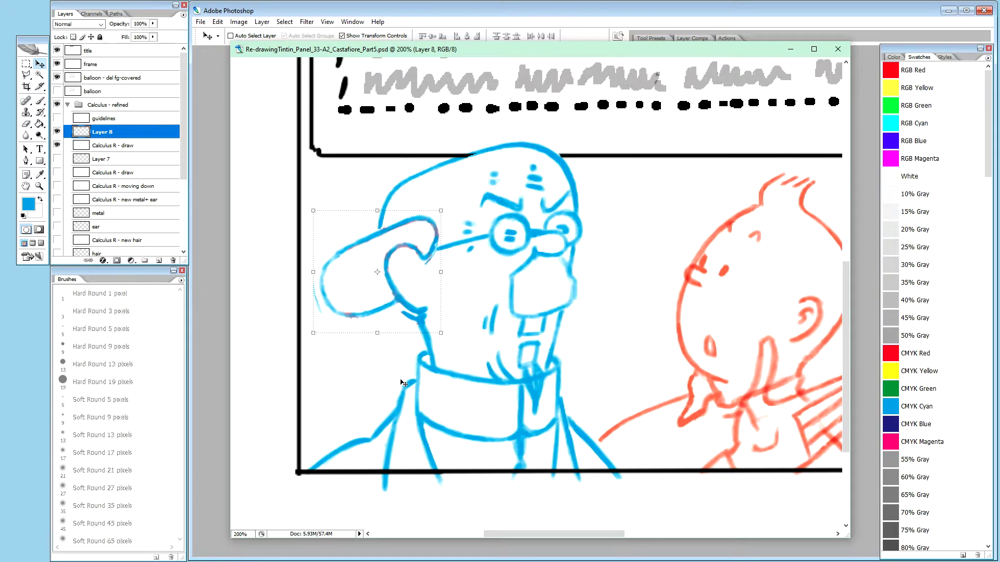
Step: Nudge the scaled ear copy down by one pixel to fine-tune its alignment with the head
{"action": "key", "text": "Down"}
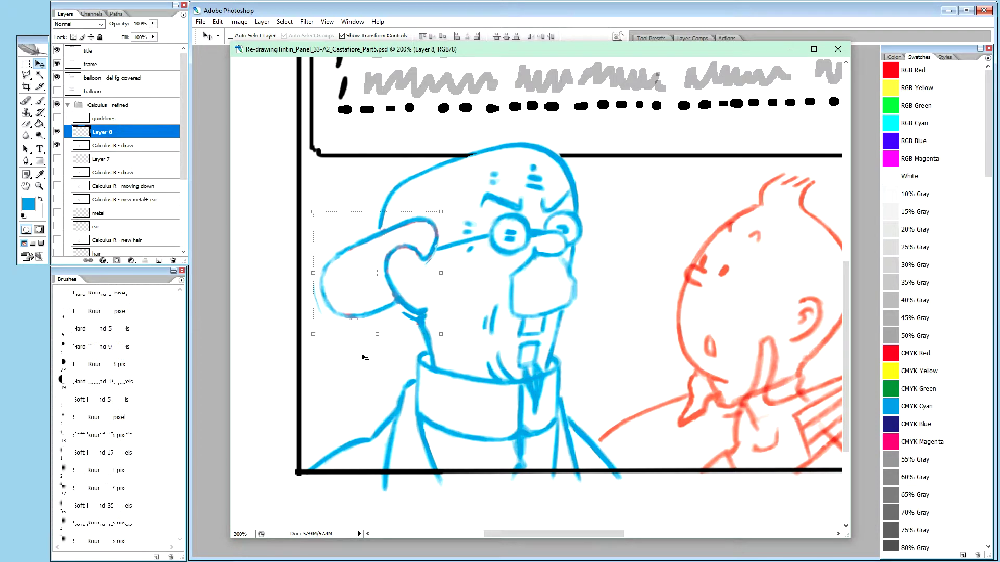
{"action": "key", "text": "Down"}
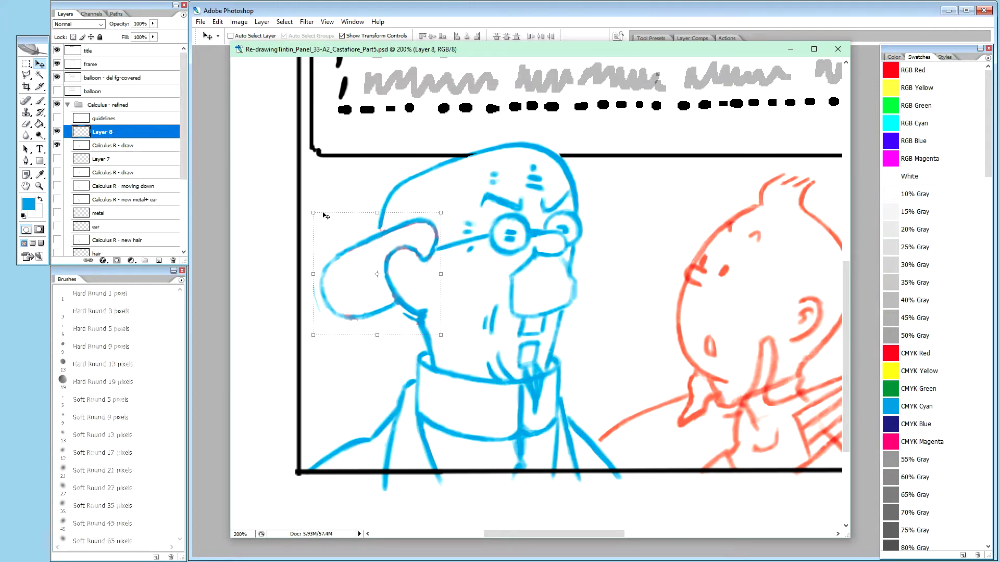
{"action": "key", "text": "Up"}
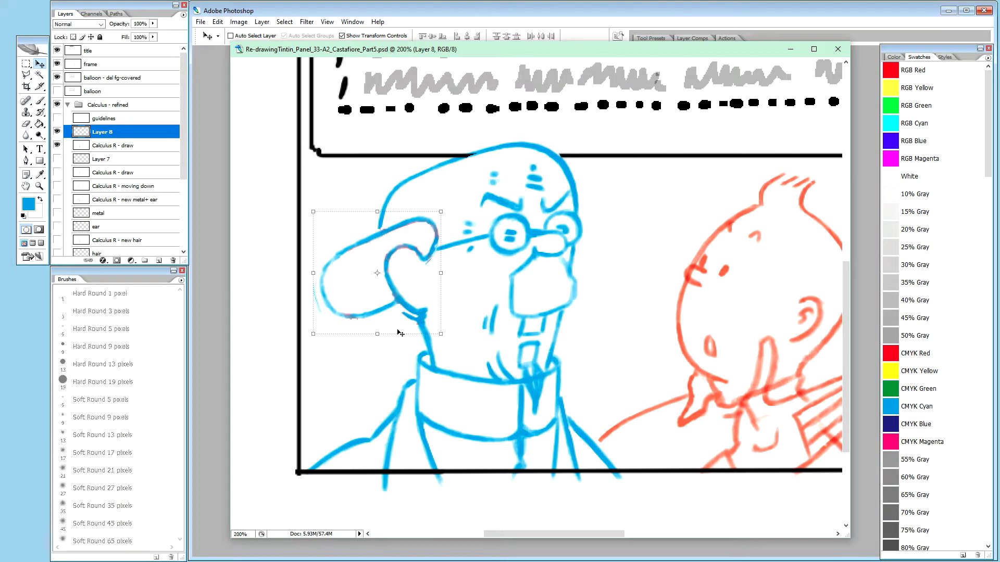
{"action": "key", "text": "ctrl+minus"}
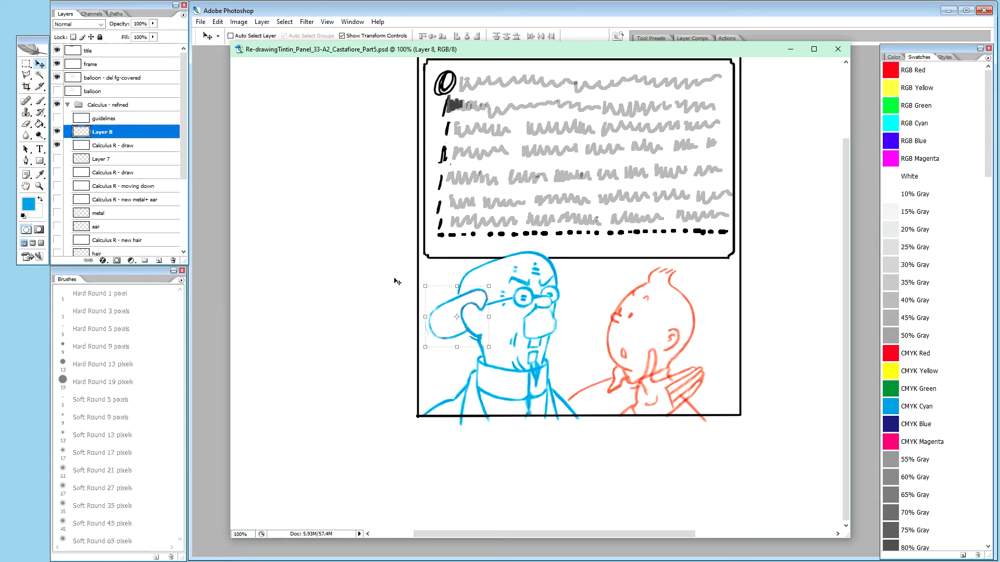
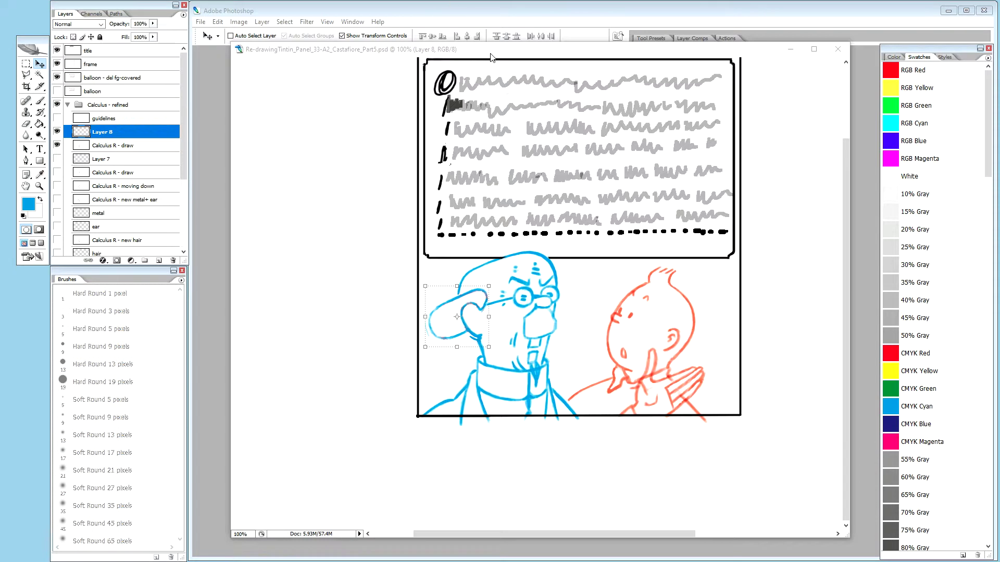
Step: Merge Layer 8 and the topmost "Calculus R - draw" into a new Multiply layer, hiding both source layers
{"action": "left_click", "coordinate": [673, 29]}
{"action": "key", "text": "ctrl+plus"}
{"action": "key", "text": "space"}
{"action": "left_click_drag", "start_coordinate": [649, 393], "coordinate": [631, 268]}
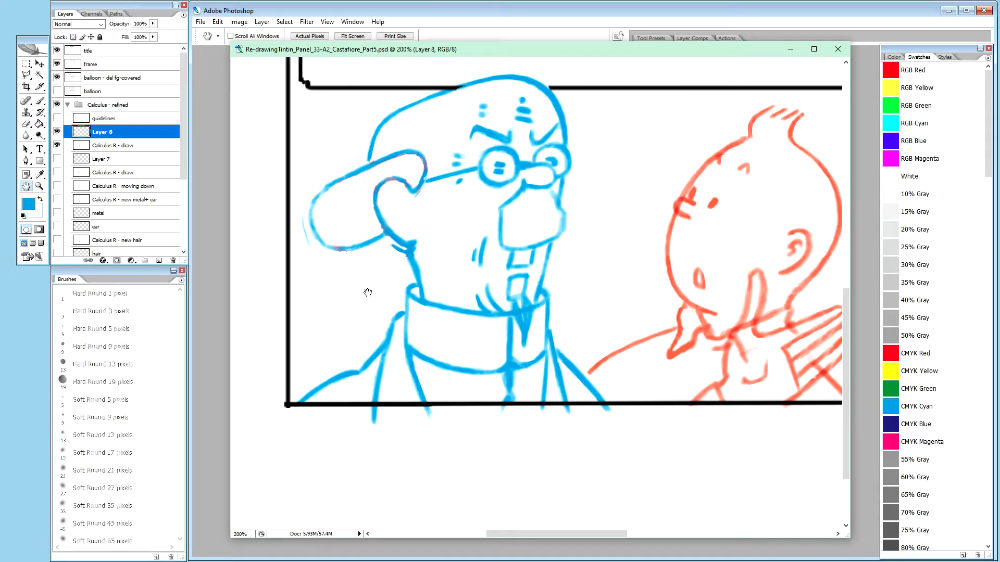
{"action": "left_click", "coordinate": [115, 146]}
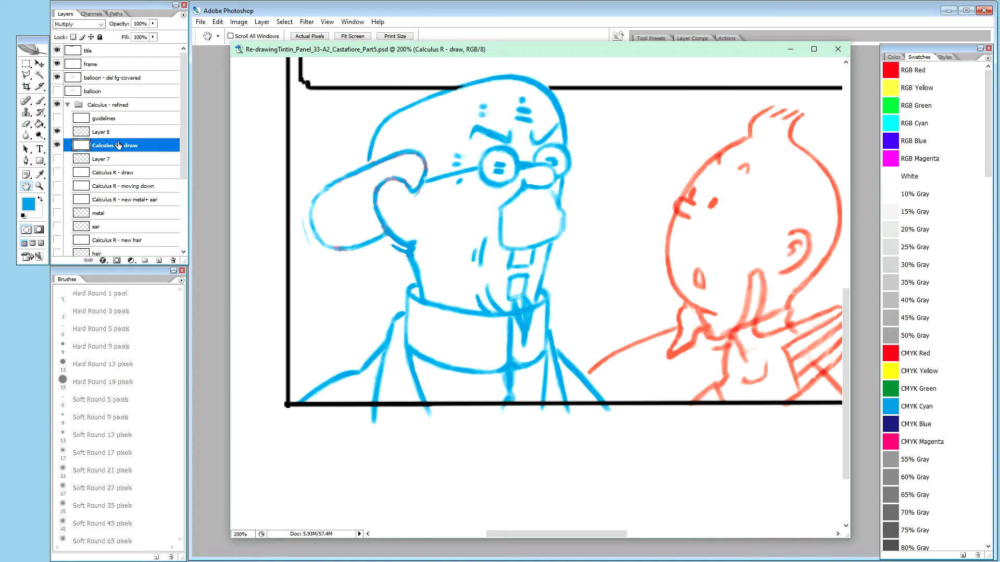
{"action": "left_click", "coordinate": [57, 133]}
{"action": "left_click", "coordinate": [57, 133]}
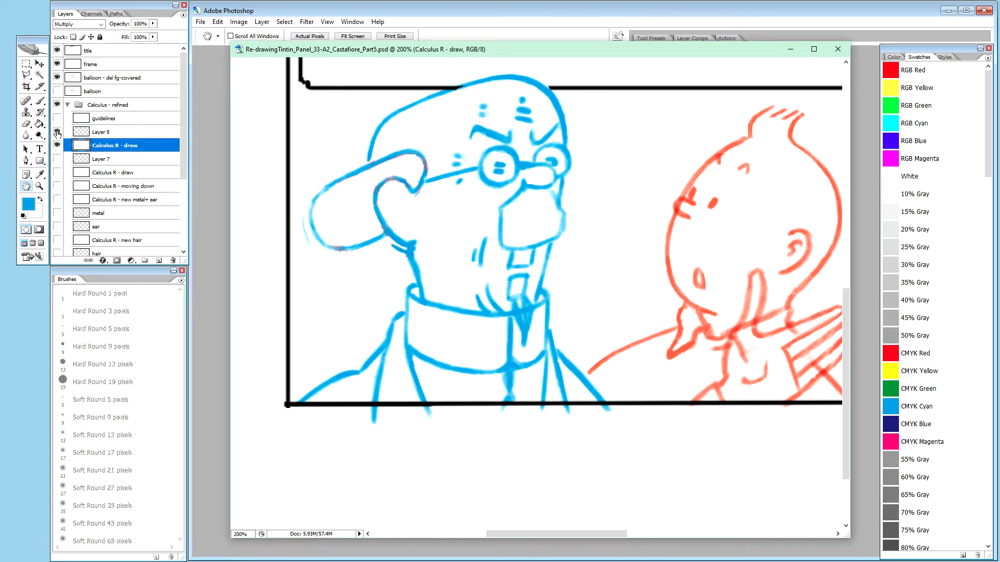
{"action": "left_click", "coordinate": [106, 132], "text": "shift"}
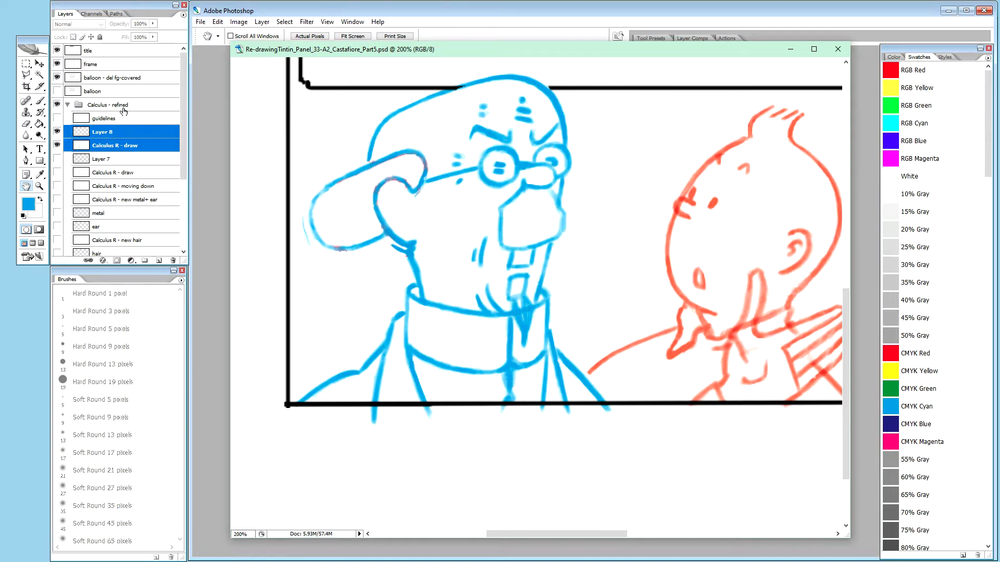
{"action": "key", "text": "ctrl+alt+e"}
{"action": "left_click", "coordinate": [57, 159]}
{"action": "left_click", "coordinate": [57, 146]}
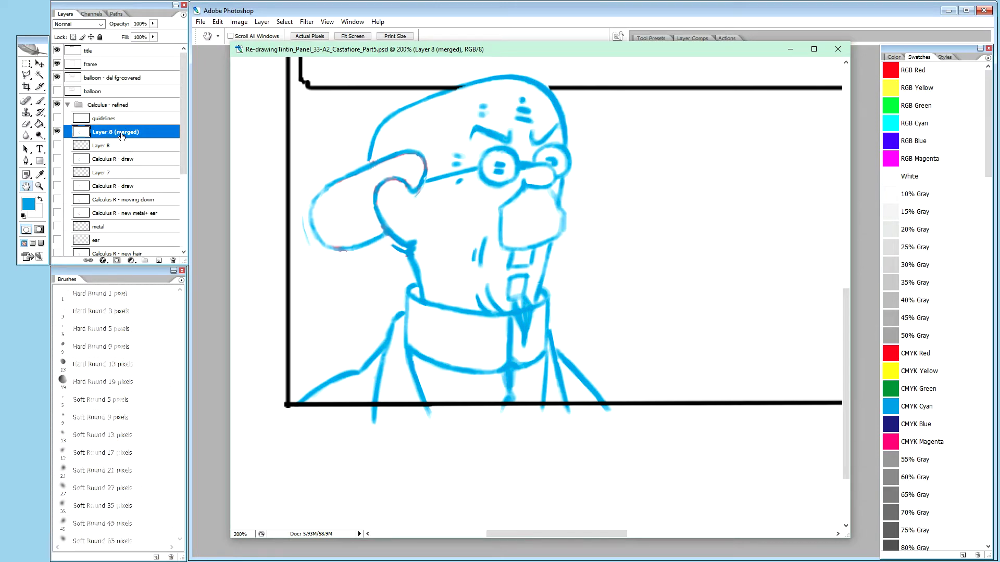
{"action": "key", "text": "shift+alt+m"}
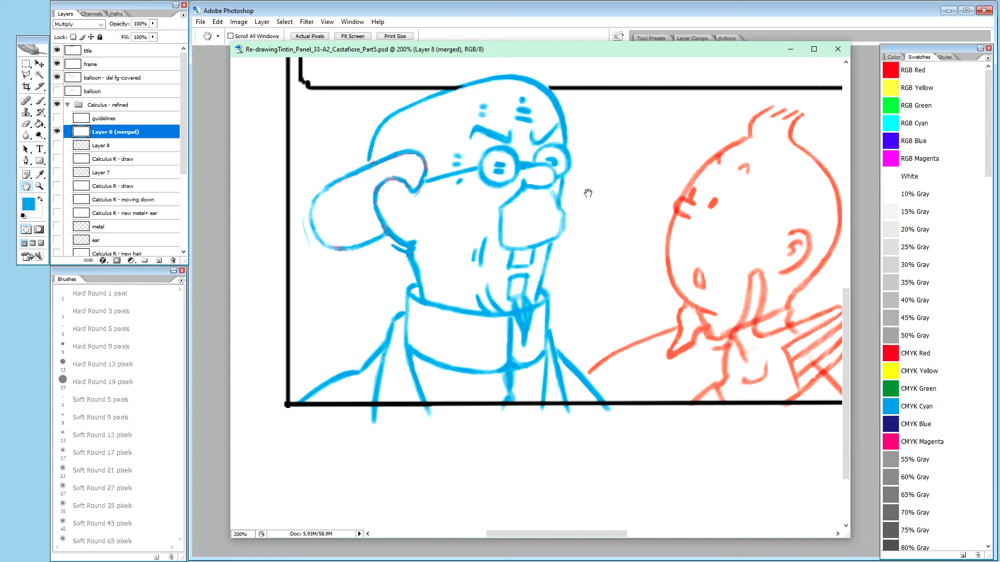
Step: Duplicate the merged Calculus layer and rename the original "Calculus R - merged"
{"action": "key", "text": "v"}
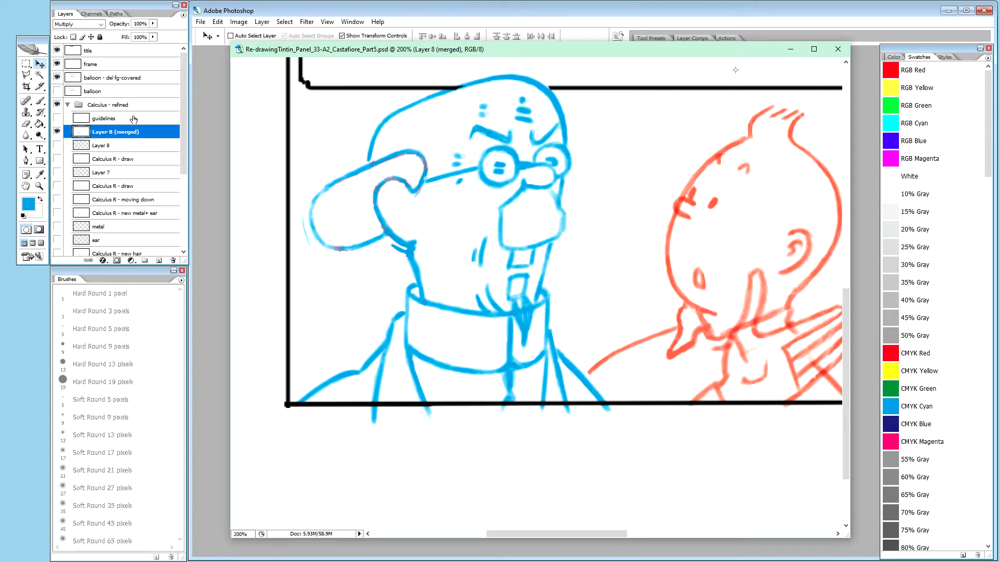
{"action": "key", "text": "ctrl+j"}
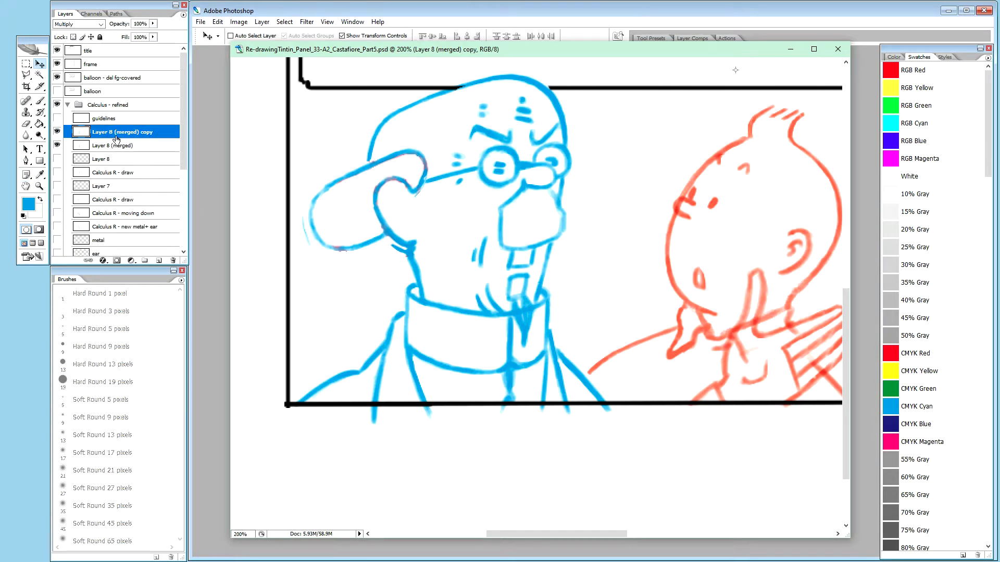
{"action": "double_click", "coordinate": [120, 172]}
{"action": "key", "text": "ctrl+c"}
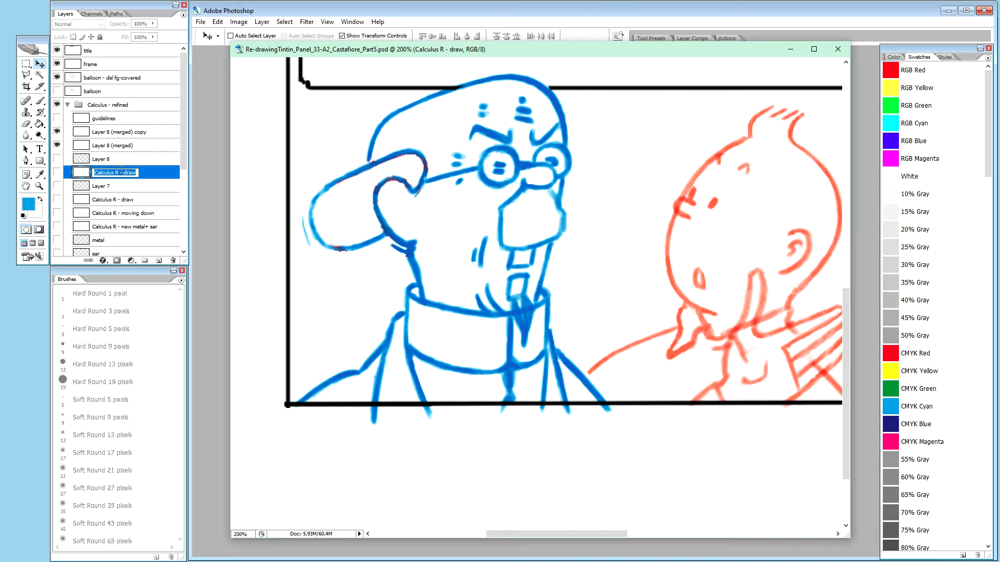
{"action": "double_click", "coordinate": [115, 145]}
{"action": "key", "text": "ctrl+v"}
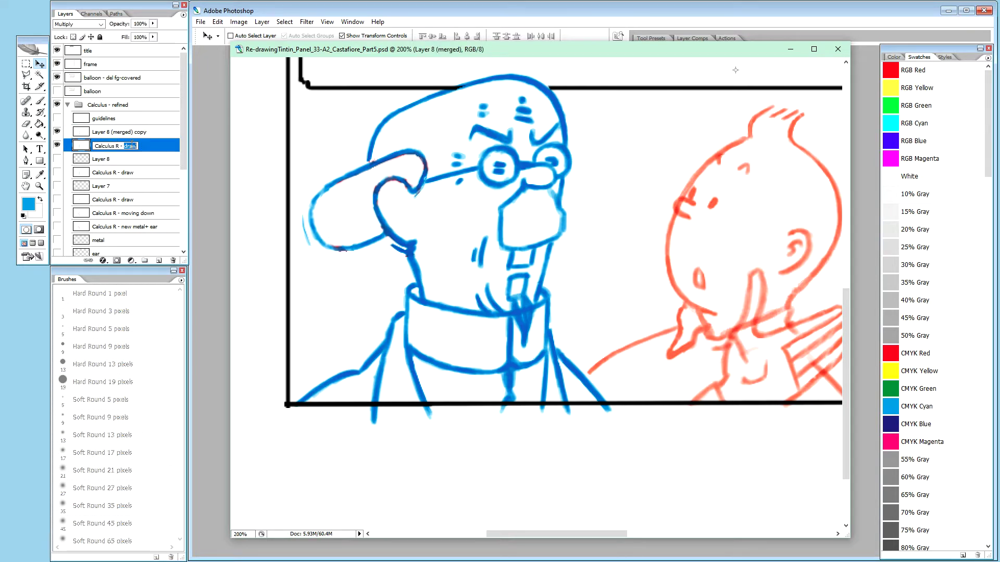
{"action": "type", "text": "merged"}
{"action": "key", "text": "Return"}
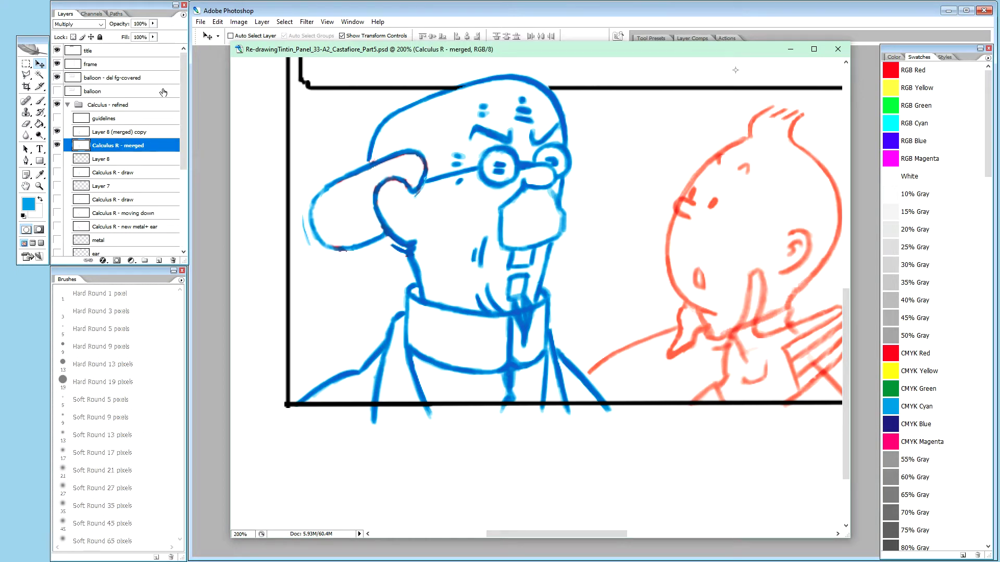
Step: Rename the duplicate of the merged layer "Calculus R - moved right"
{"action": "double_click", "coordinate": [125, 133]}
{"action": "key", "text": "ctrl+v"}
{"action": "double_click", "coordinate": [133, 133]}
{"action": "type", "text": "moved ("}
{"action": "type", "text": "ight"}
{"action": "key", "text": "Return"}
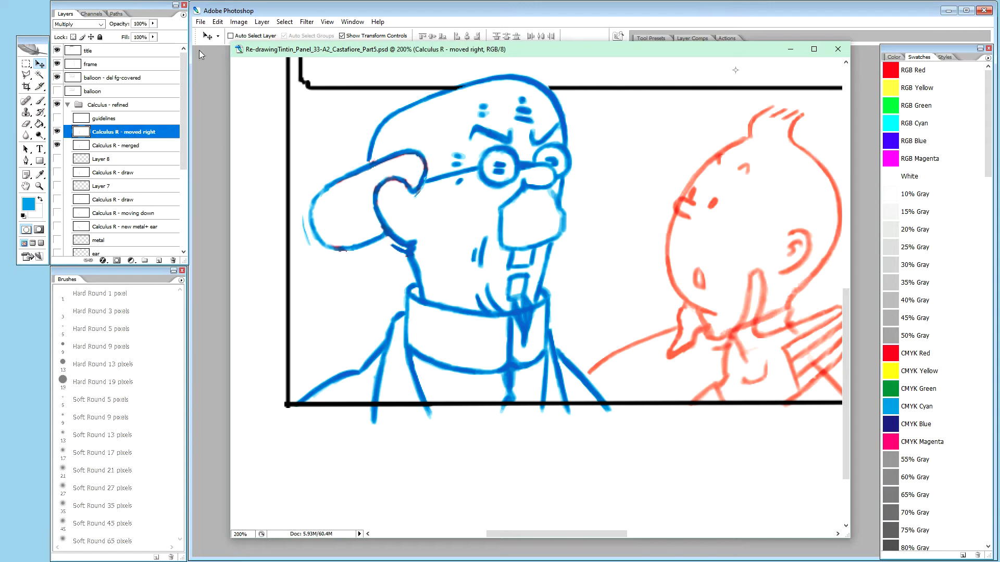
Step: Hide "Calculus R - merged" and nudge the Calculus drawing on the "moved right" layer 6 pixels to the right
{"action": "left_click", "coordinate": [57, 145]}
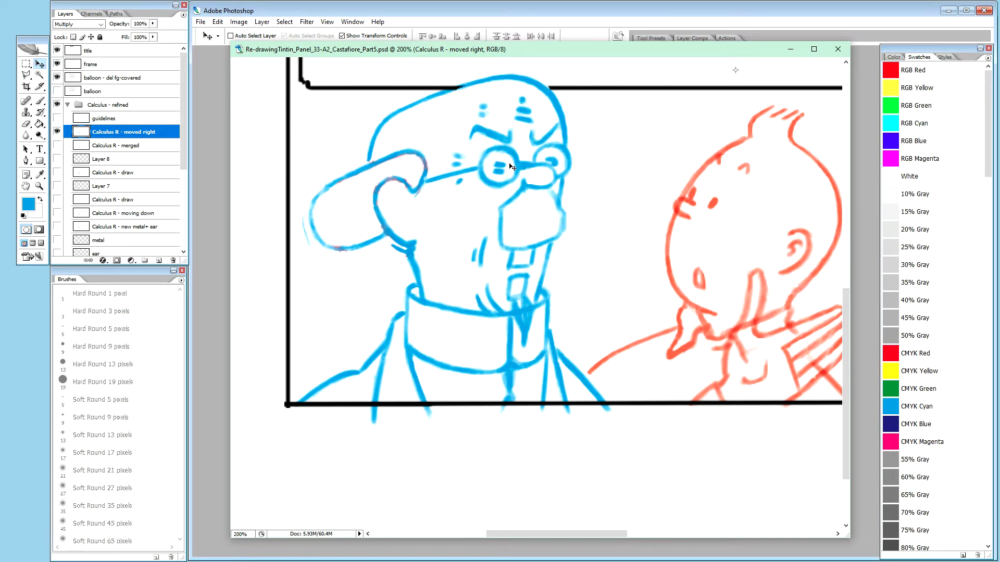
{"action": "key", "text": "Right"}
{"action": "key", "text": "Right"}
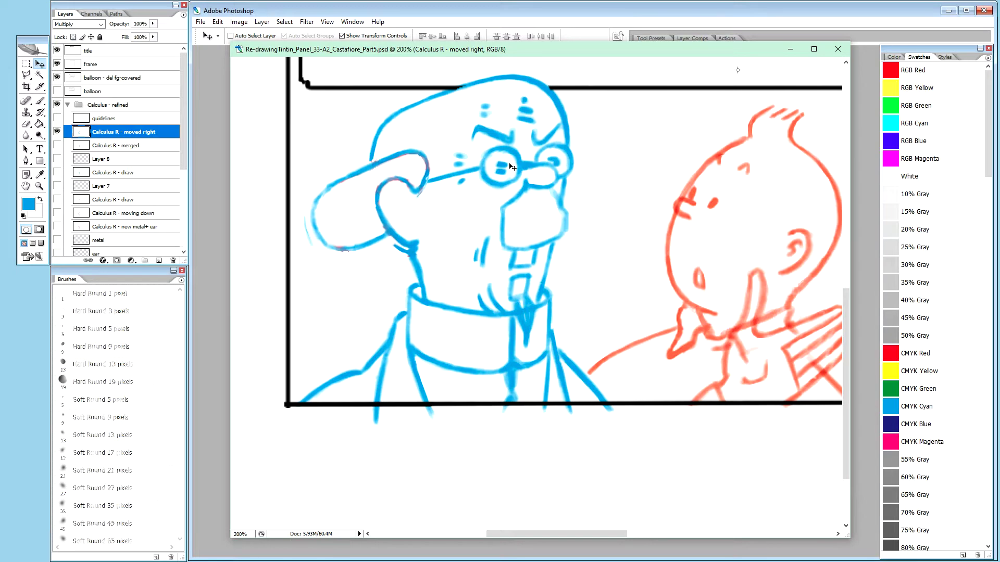
{"action": "key", "text": "Left"}
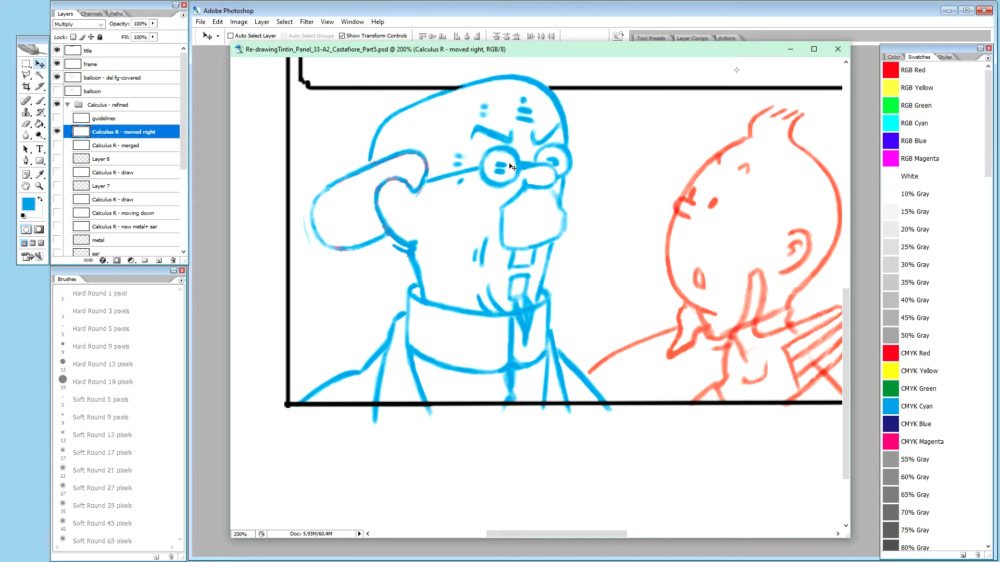
{"action": "key", "text": "Right"}
{"action": "key", "text": "Right"}
{"action": "key", "text": "Right"}
{"action": "key", "text": "Right"}
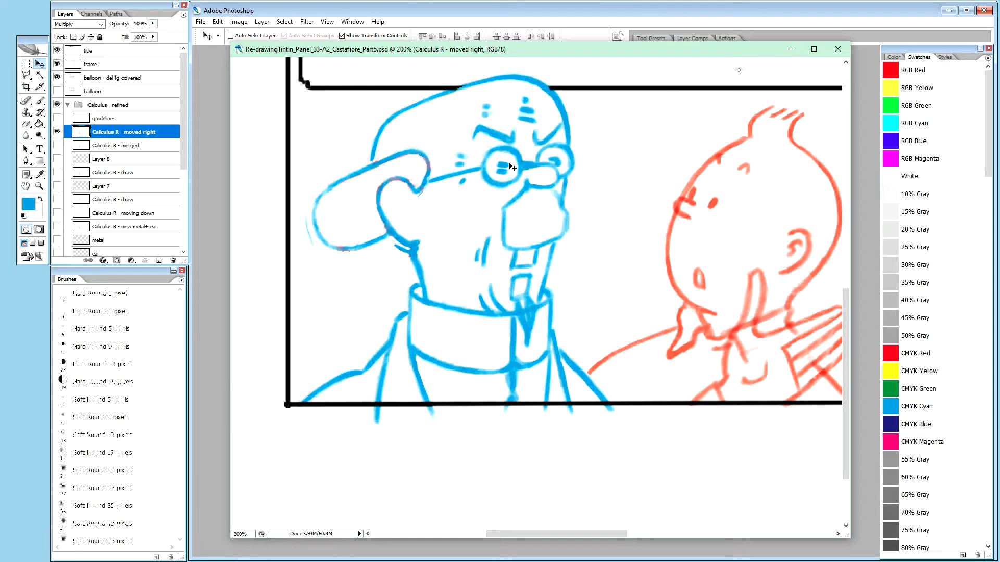
{"action": "key", "text": "Right"}
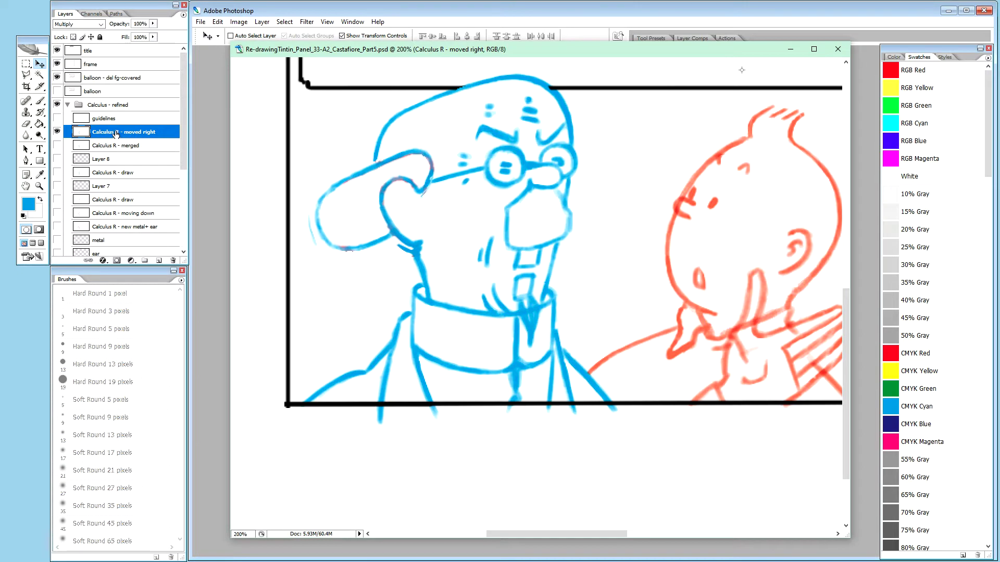
Step: Duplicate the "Calculus R - moved right" layer, hide the original and rename the copy "Calculus R - retouched"
{"action": "left_click_drag", "start_coordinate": [117, 133], "coordinate": [118, 130]}
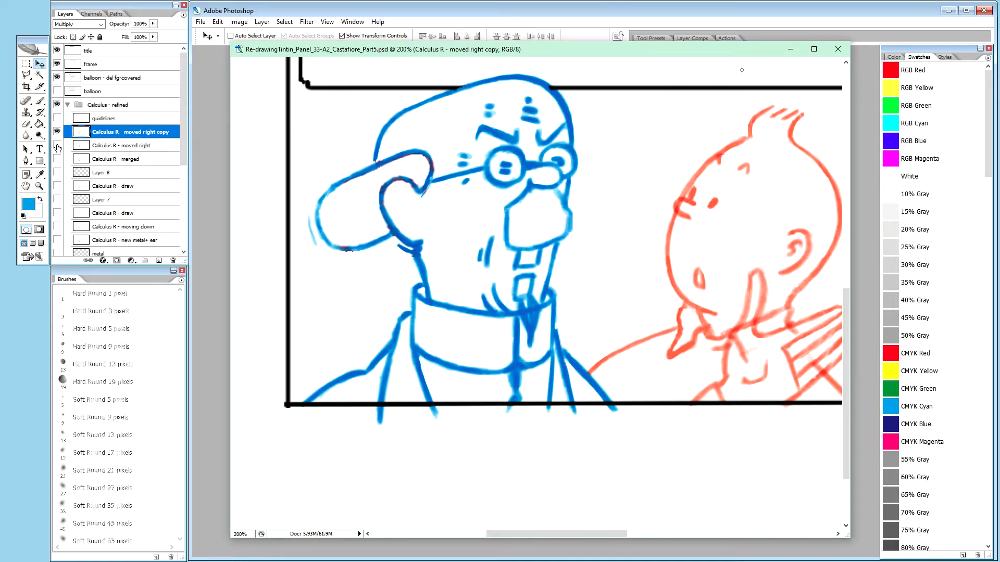
{"action": "left_click", "coordinate": [57, 146]}
{"action": "double_click", "coordinate": [132, 132]}
{"action": "left_click_drag", "start_coordinate": [123, 132], "coordinate": [168, 131]}
{"action": "type", "text": "retouched"}
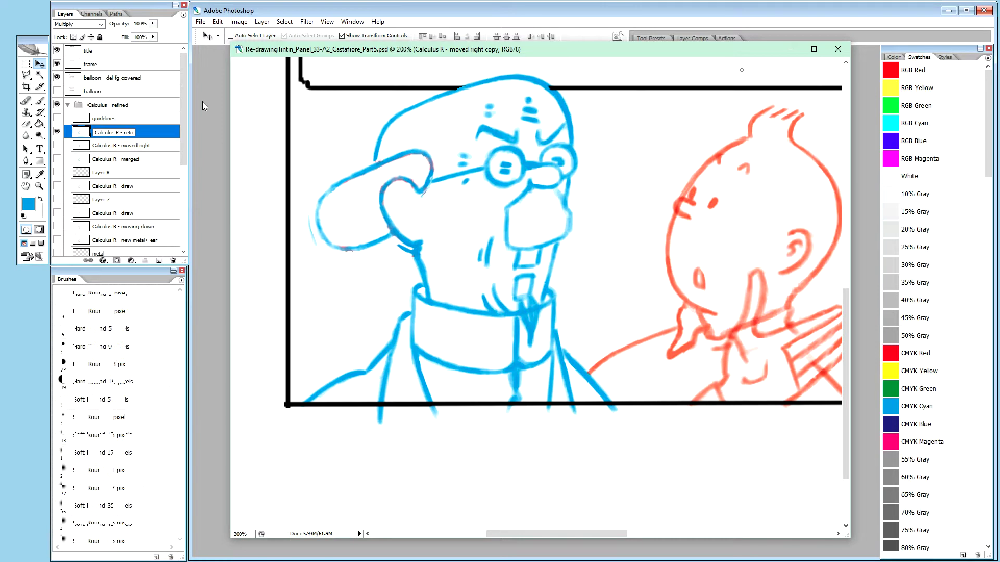
{"action": "key", "text": "Return"}
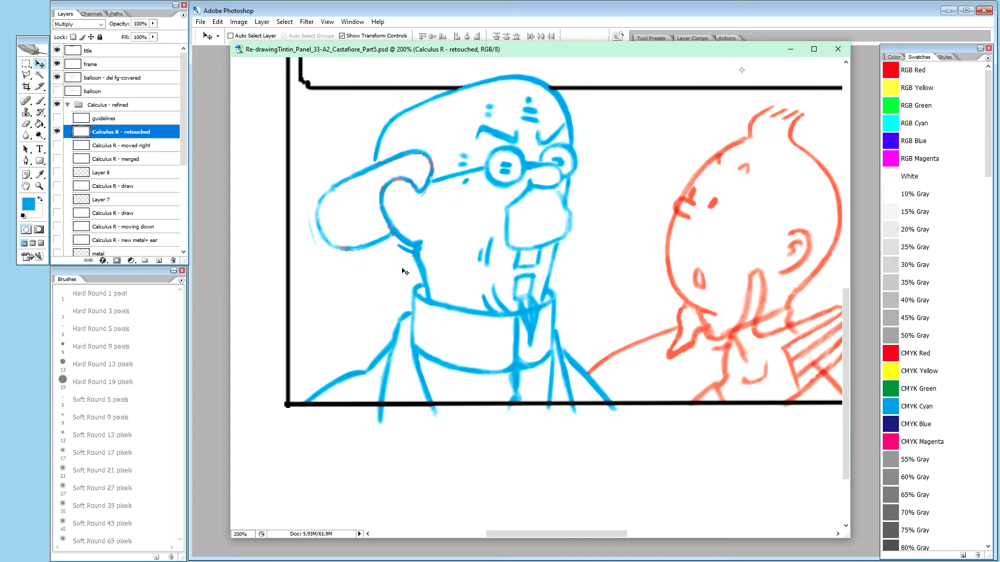
{"action": "key", "text": "b"}
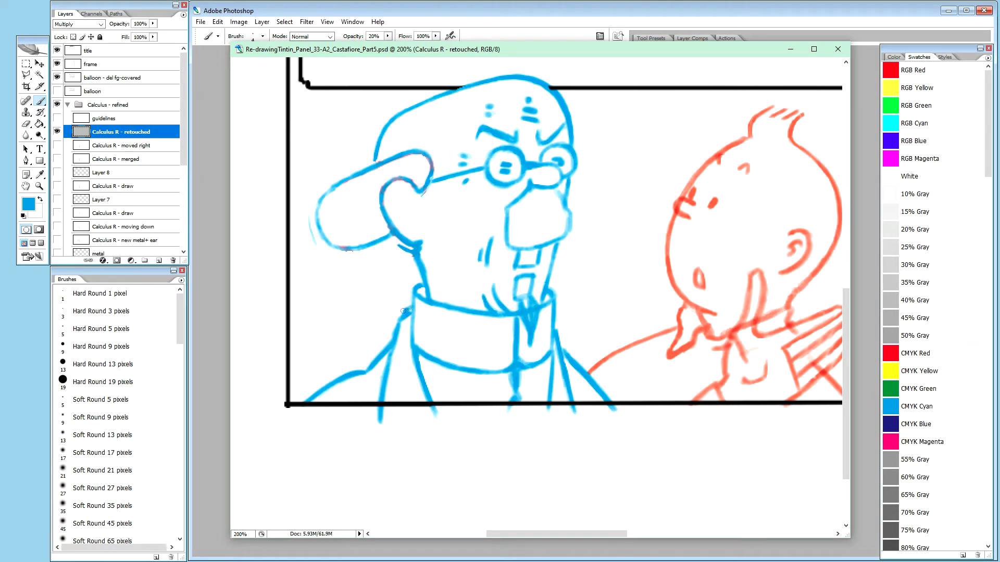
{"action": "key", "text": "x"}
{"action": "key", "text": "x"}
{"action": "key", "text": "2"}
Step: Outline Calculus's shoulder beside the panel's left border with the Polygonal Lasso and copy it to a new layer in Normal mode
{"action": "key", "text": "l"}
{"action": "left_click", "coordinate": [286, 404]}
{"action": "left_click", "coordinate": [312, 377]}
{"action": "left_click", "coordinate": [345, 354]}
{"action": "left_click", "coordinate": [361, 351]}
{"action": "left_click", "coordinate": [374, 336]}
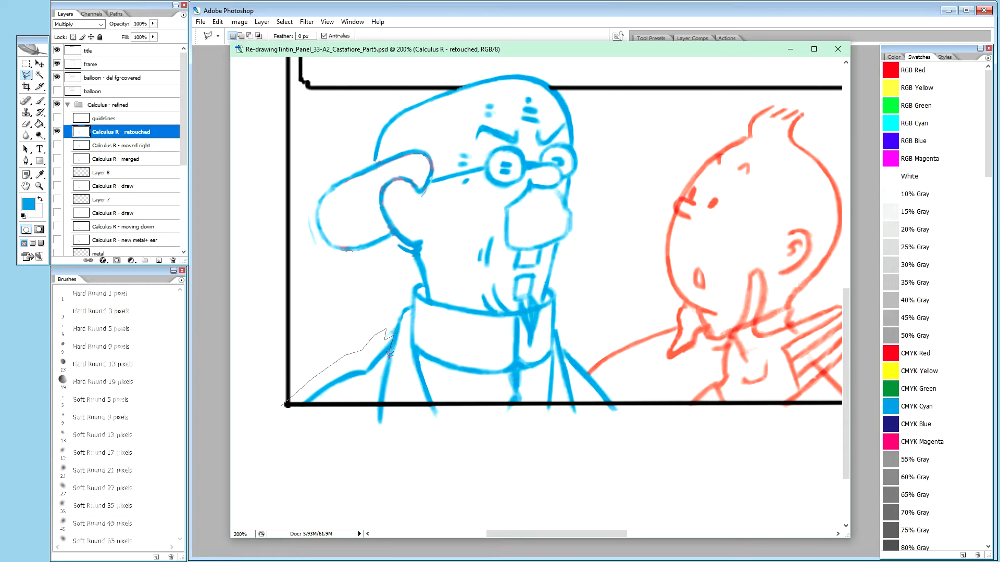
{"action": "left_click", "coordinate": [379, 380]}
{"action": "left_click", "coordinate": [298, 432]}
{"action": "left_click", "coordinate": [274, 425]}
{"action": "left_click", "coordinate": [279, 416]}
{"action": "double_click", "coordinate": [274, 409]}
{"action": "key", "text": "shift+alt+n"}
{"action": "key", "text": "ctrl+j"}
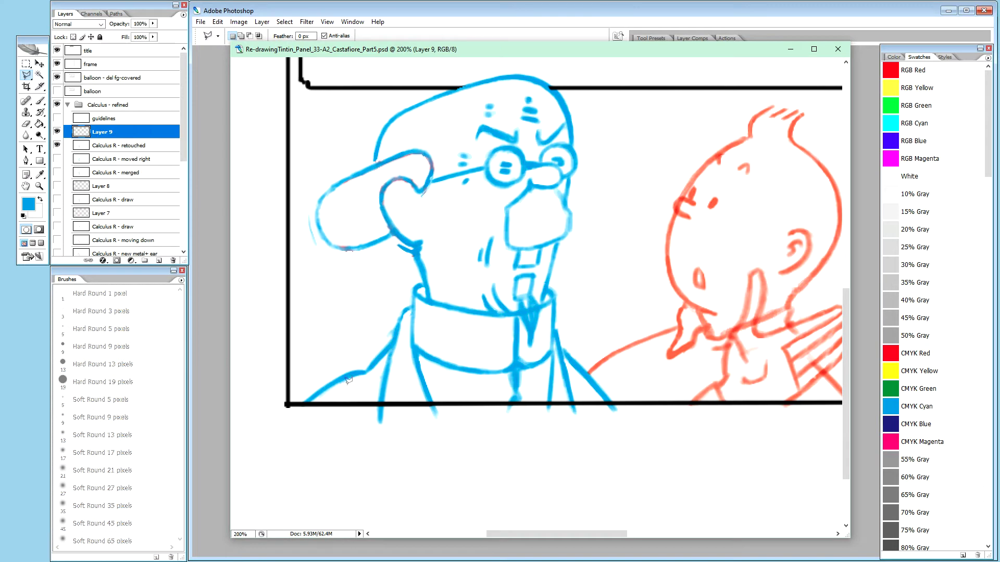
Step: Rename the copied shoulder piece's layer "shoulder"
{"action": "key", "text": "v"}
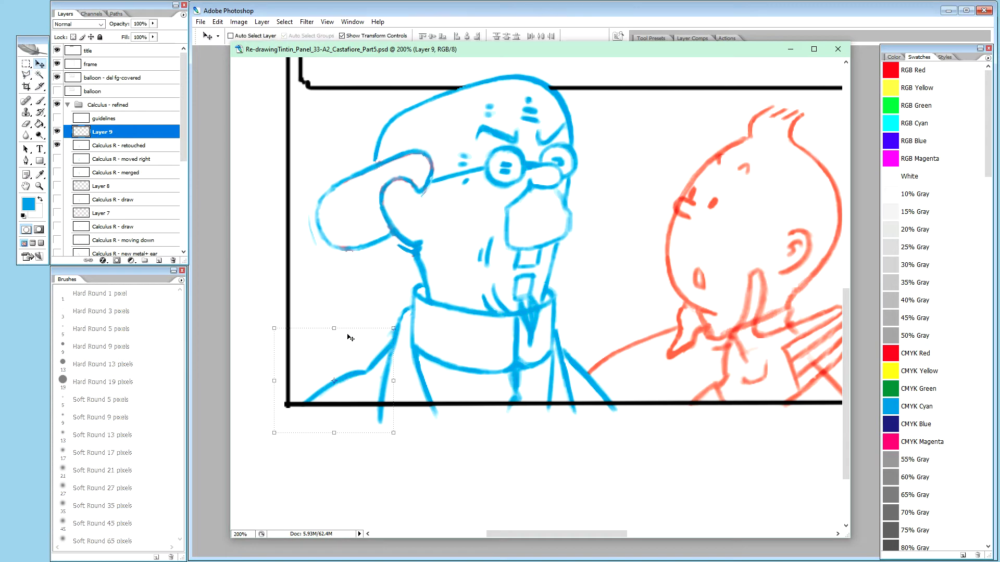
{"action": "double_click", "coordinate": [115, 133]}
{"action": "type", "text": "shoulder"}
{"action": "key", "text": "Return"}
Step: Nudge the copied shoulder line up by 6 pixels
{"action": "key", "text": "Up"}
{"action": "key", "text": "Up"}
{"action": "key", "text": "Up"}
{"action": "key", "text": "Up"}
{"action": "key", "text": "Up"}
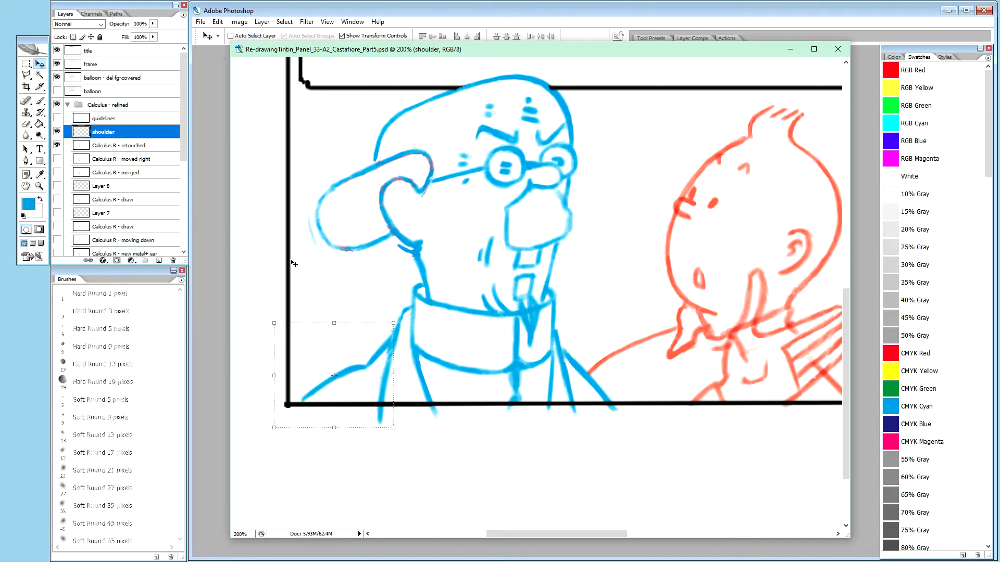
{"action": "key", "text": "Up"}
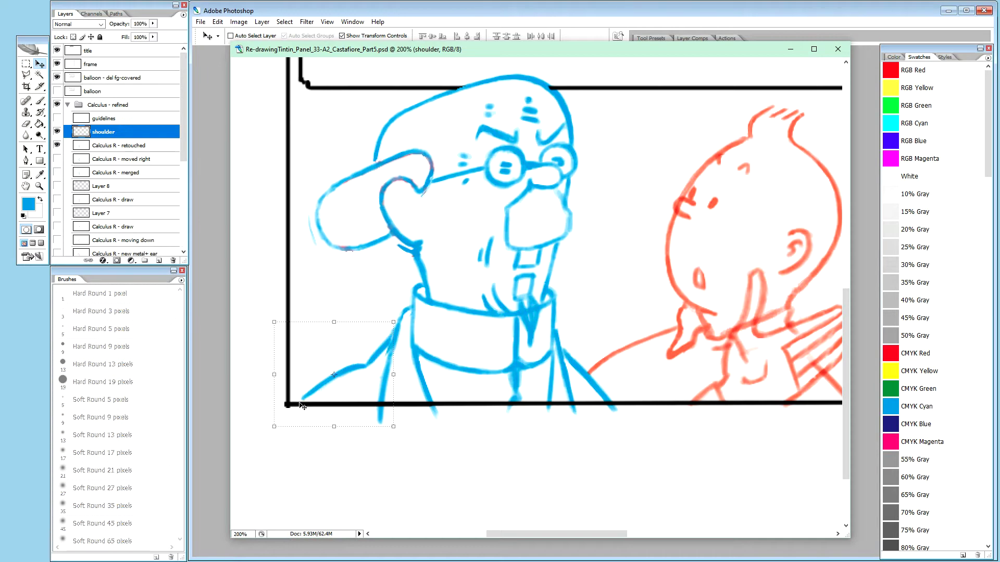
{"action": "key", "text": "Up"}
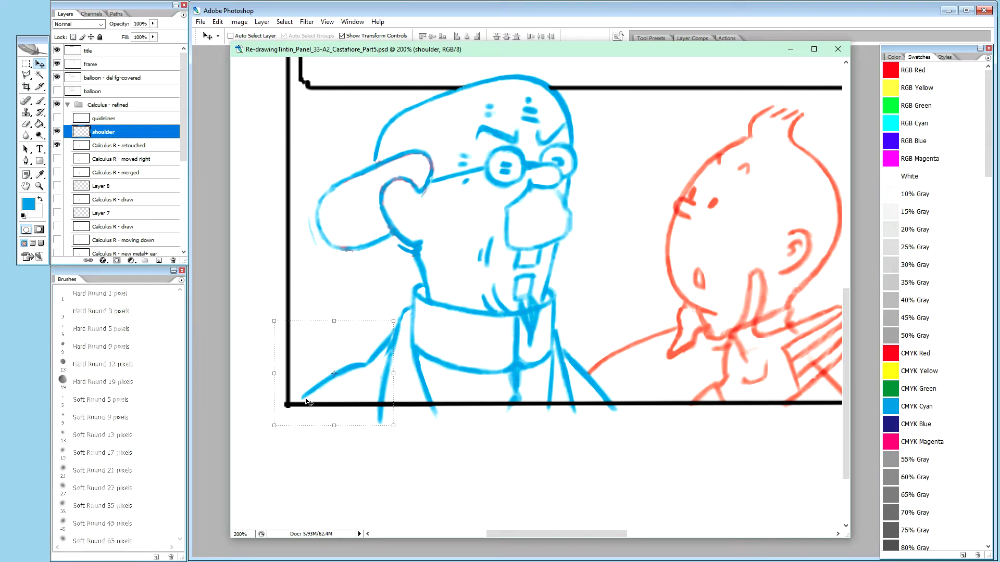
{"action": "key", "text": "Down"}
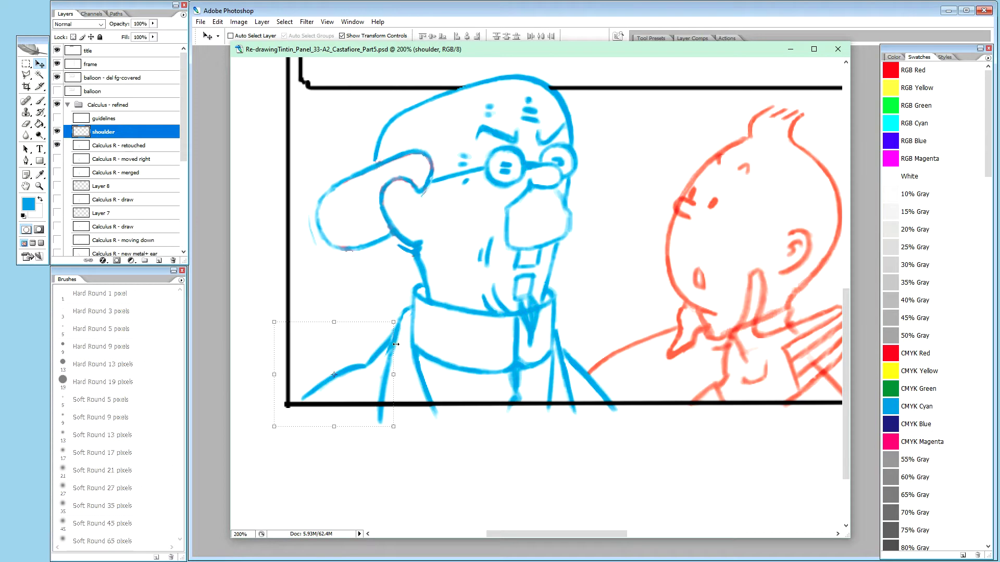
Step: Paint out the excess line at the shoulder's crease near the lapel with the white brush at 100% opacity
{"action": "key", "text": "b"}
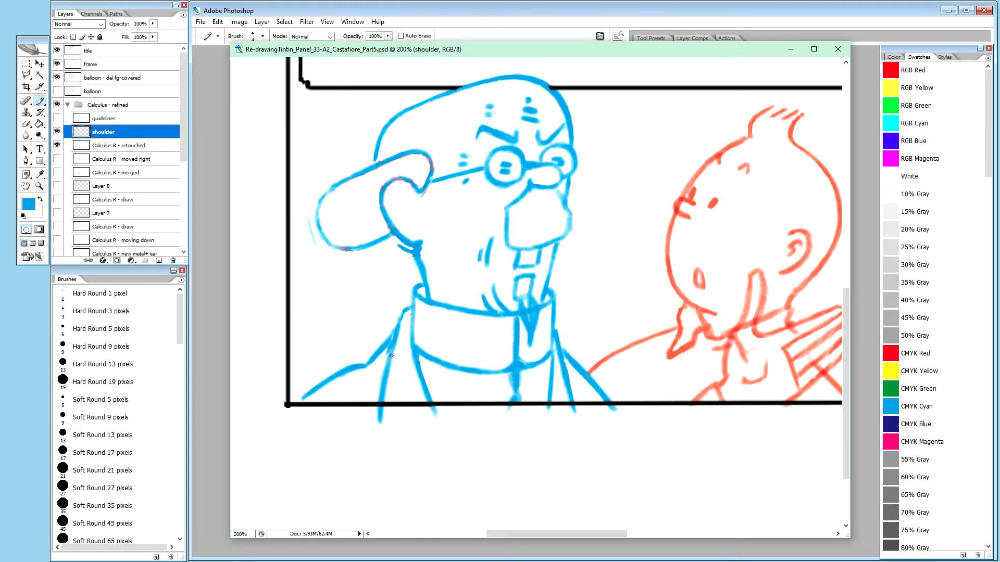
{"action": "key", "text": "shift+b"}
{"action": "key", "text": "x"}
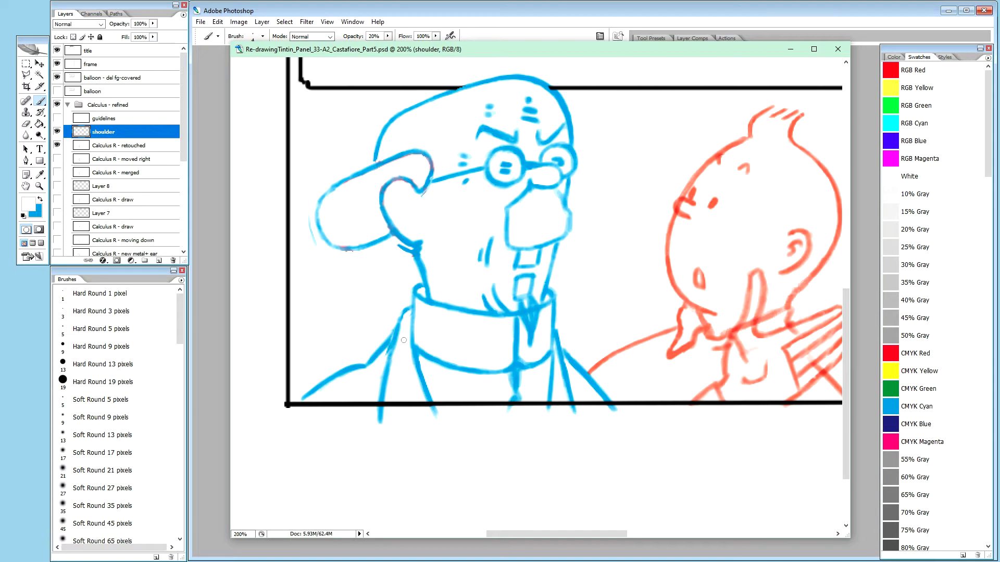
{"action": "key", "text": "0"}
{"action": "left_click_drag", "start_coordinate": [373, 365], "coordinate": [369, 371]}
Step: Rework the shoulder contour from the panel's corner up to the lapel with blue brush strokes at 20% opacity
{"action": "key", "text": "x"}
{"action": "key", "text": "2"}
{"action": "mouse_move", "coordinate": [295, 402]}
{"action": "left_mouse_down"}
{"action": "mouse_move", "coordinate": [336, 373]}
{"action": "mouse_move", "coordinate": [311, 394]}
{"action": "left_mouse_up"}
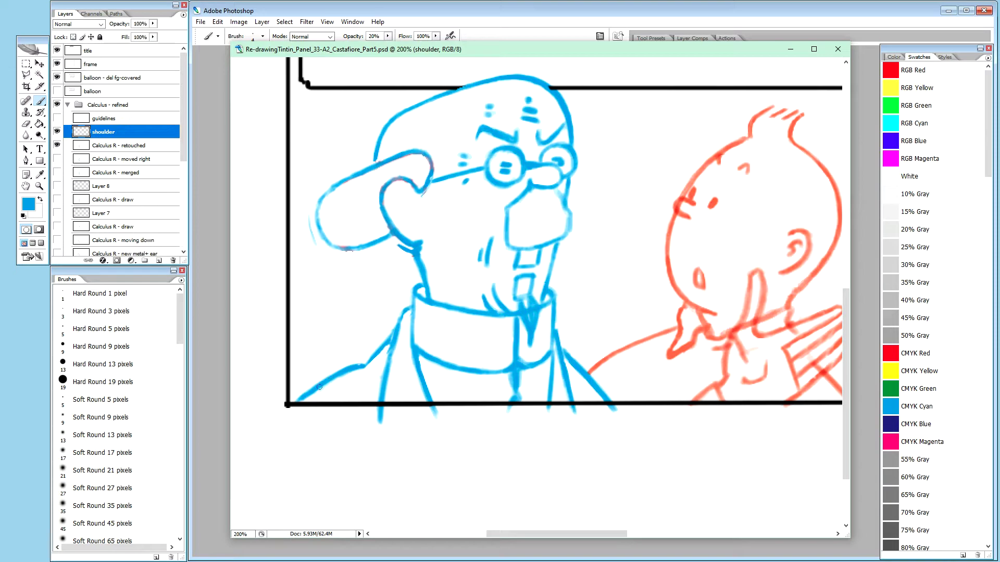
{"action": "left_click_drag", "start_coordinate": [320, 385], "coordinate": [310, 394]}
{"action": "left_click_drag", "start_coordinate": [325, 379], "coordinate": [345, 367]}
{"action": "left_click_drag", "start_coordinate": [355, 366], "coordinate": [360, 359]}
{"action": "left_click_drag", "start_coordinate": [363, 362], "coordinate": [377, 348]}
{"action": "left_click_drag", "start_coordinate": [382, 362], "coordinate": [367, 371]}
Step: Thin the underside of the shoulder line with white brush strokes at 100% opacity
{"action": "key", "text": "x"}
{"action": "key", "text": "0"}
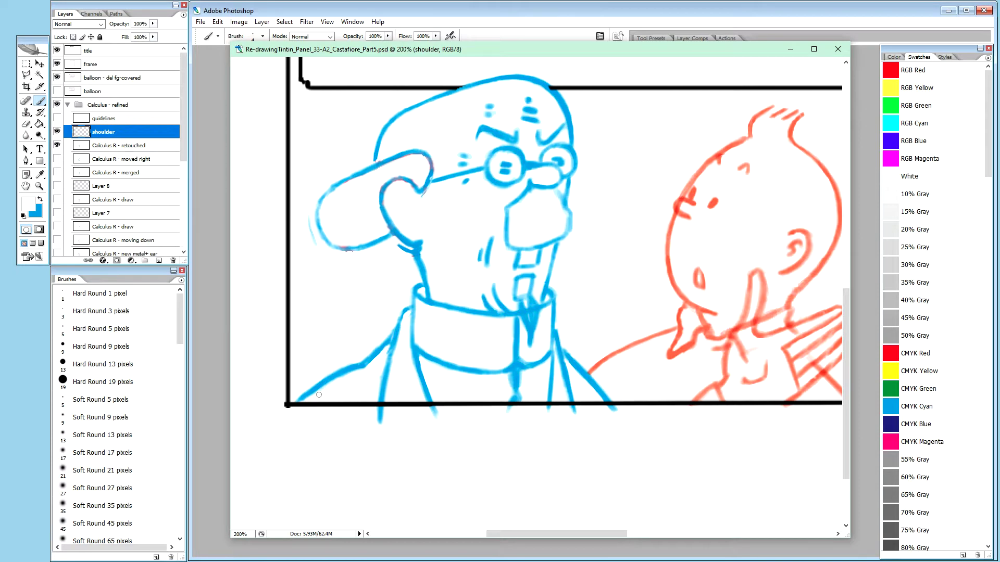
{"action": "left_click_drag", "start_coordinate": [306, 401], "coordinate": [317, 391]}
{"action": "mouse_move", "coordinate": [339, 380]}
{"action": "left_mouse_down"}
{"action": "mouse_move", "coordinate": [331, 384]}
{"action": "mouse_move", "coordinate": [339, 380]}
{"action": "left_mouse_up"}
{"action": "left_click", "coordinate": [338, 380]}
{"action": "left_click", "coordinate": [368, 367]}
{"action": "left_click_drag", "start_coordinate": [340, 377], "coordinate": [352, 374]}
Step: Trim the upper edge of the shoulder line with white brush strokes at 100% opacity and check the whole panel
{"action": "key", "text": "x"}
{"action": "key", "text": "2"}
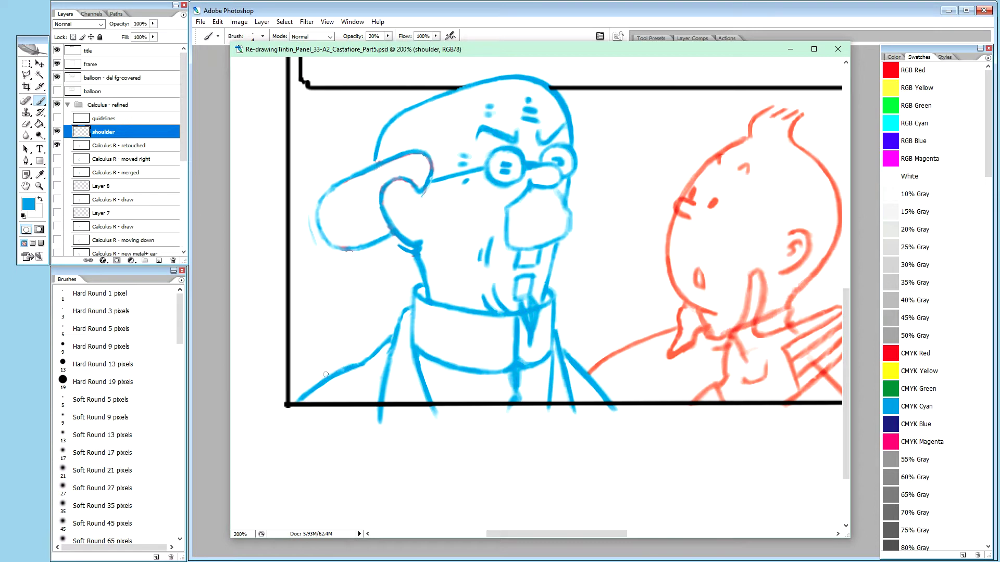
{"action": "key", "text": "x"}
{"action": "key", "text": "0"}
{"action": "left_click_drag", "start_coordinate": [297, 399], "coordinate": [307, 391]}
{"action": "left_click_drag", "start_coordinate": [324, 375], "coordinate": [327, 374]}
{"action": "left_click_drag", "start_coordinate": [327, 372], "coordinate": [356, 360]}
{"action": "key", "text": "ctrl+minus"}
{"action": "key", "text": "ctrl+minus"}
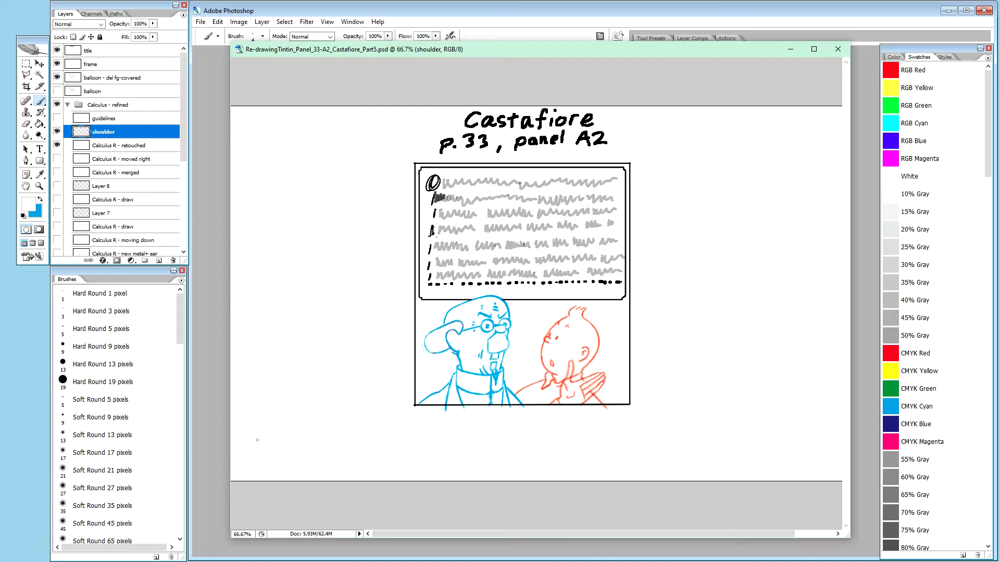
Step: Retouch the shoulder line below the lapel, alternating white and blue brush colours at 100% opacity, and check the whole panel
{"action": "key", "text": "ctrl+plus"}
{"action": "key", "text": "ctrl+plus"}
{"action": "key", "text": "ctrl+plus"}
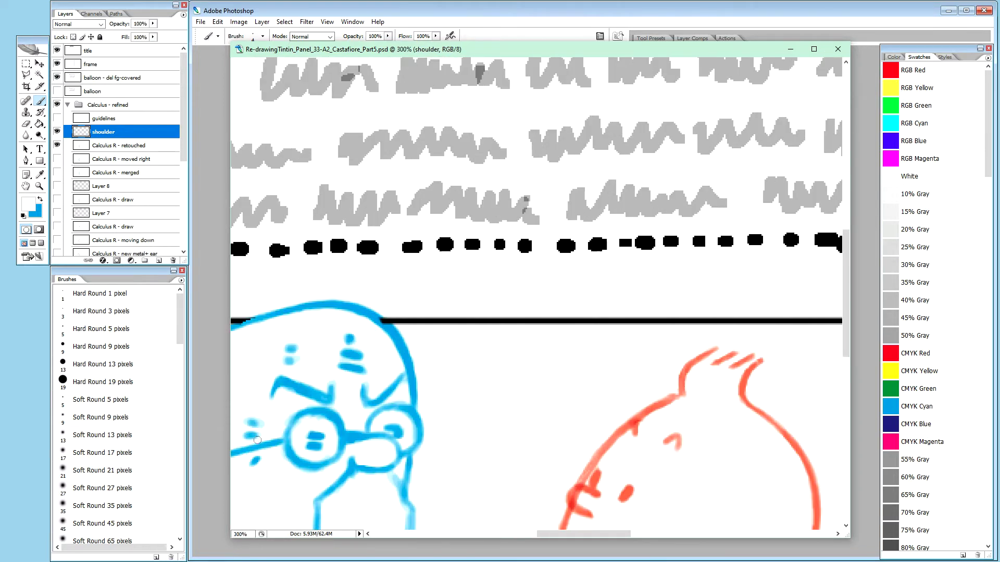
{"action": "key", "text": "h"}
{"action": "scroll", "coordinate": [520, 270], "scroll_direction": "down", "scroll_amount": 10}
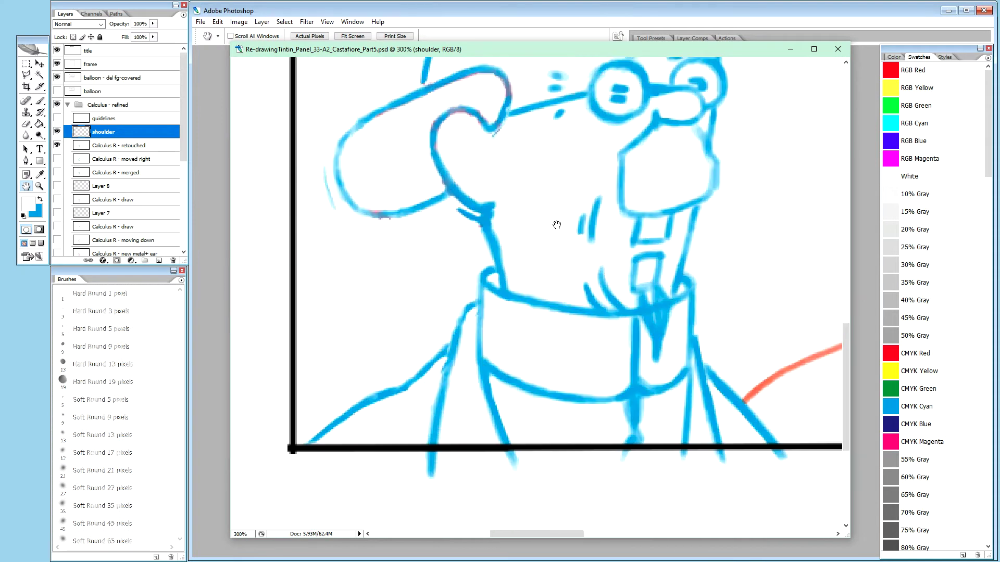
{"action": "key", "text": "b"}
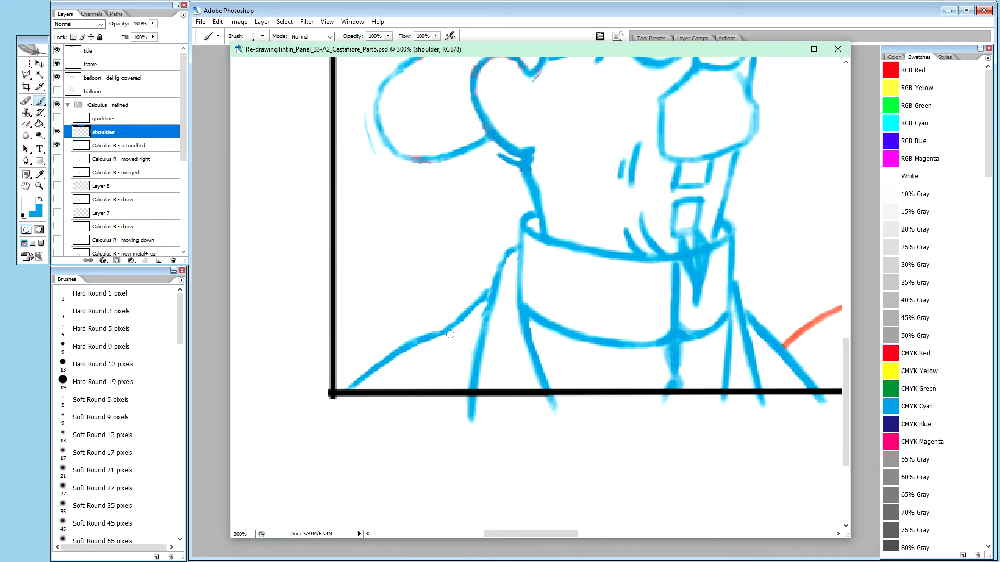
{"action": "key", "text": "x"}
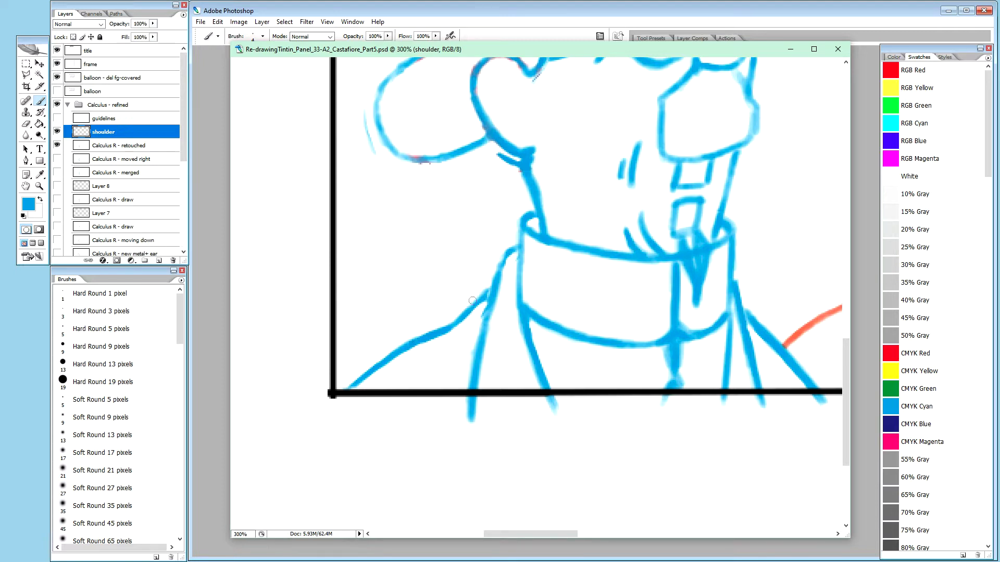
{"action": "key", "text": "x"}
{"action": "key", "text": "ctrl+minus"}
{"action": "key", "text": "ctrl+minus"}
{"action": "key", "text": "ctrl+minus"}
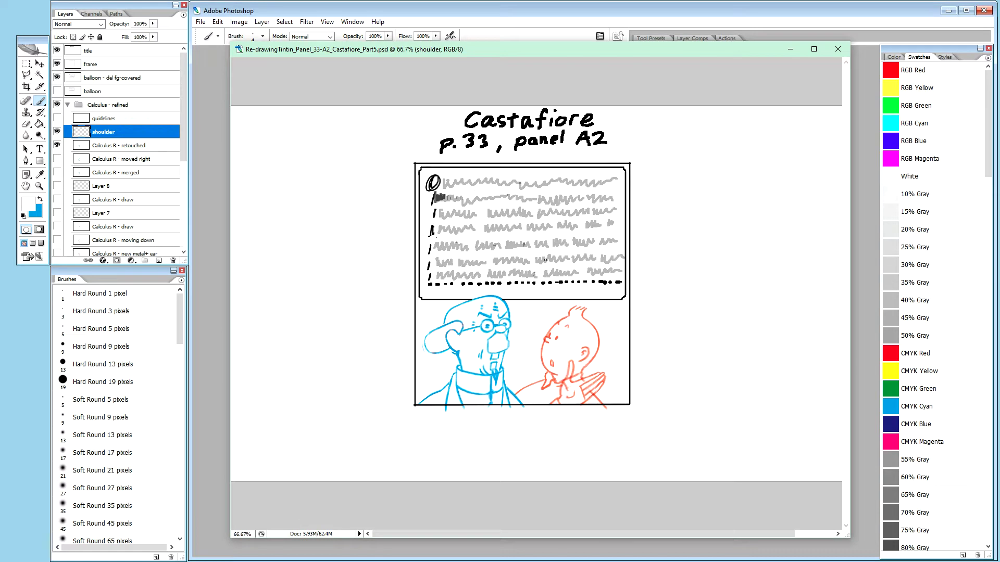
Step: Paint out the stray strokes under the back hair, beside the top of the neck, with the white pencil
{"action": "key", "text": "ctrl+plus"}
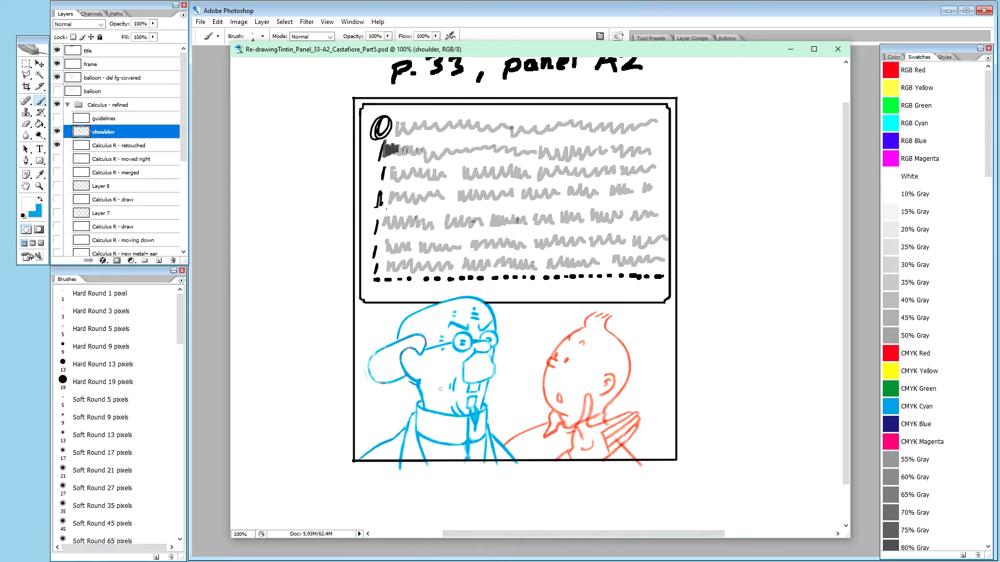
{"action": "key", "text": "ctrl+plus"}
{"action": "key", "text": "ctrl+plus"}
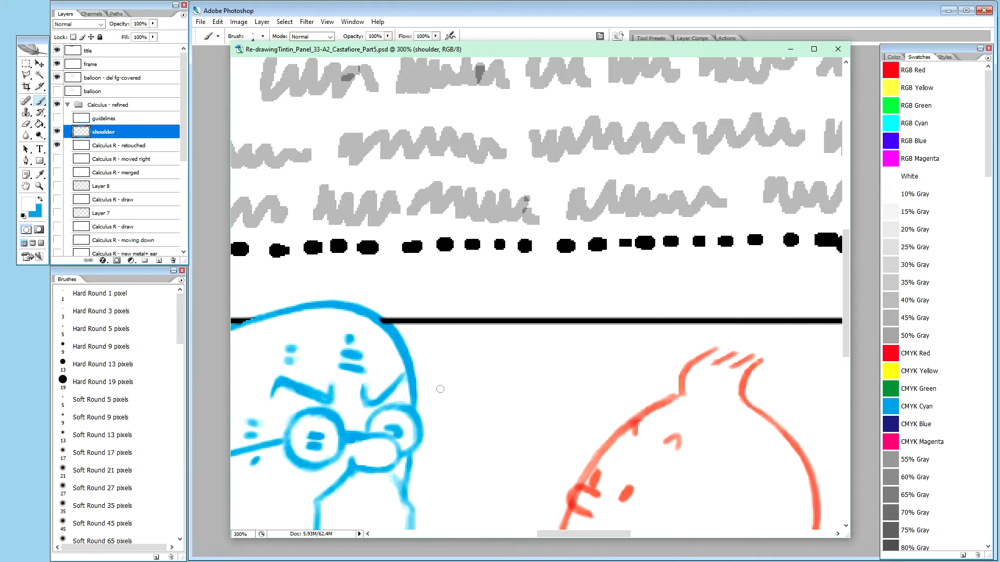
{"action": "key", "text": "h"}
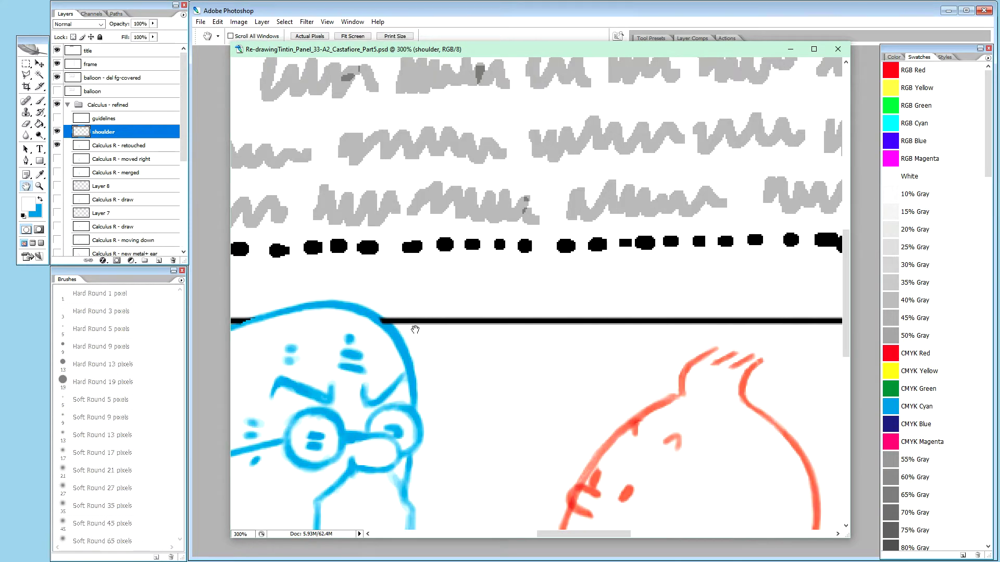
{"action": "left_click_drag", "start_coordinate": [413, 330], "coordinate": [541, 282]}
{"action": "left_click_drag", "start_coordinate": [388, 364], "coordinate": [549, 283]}
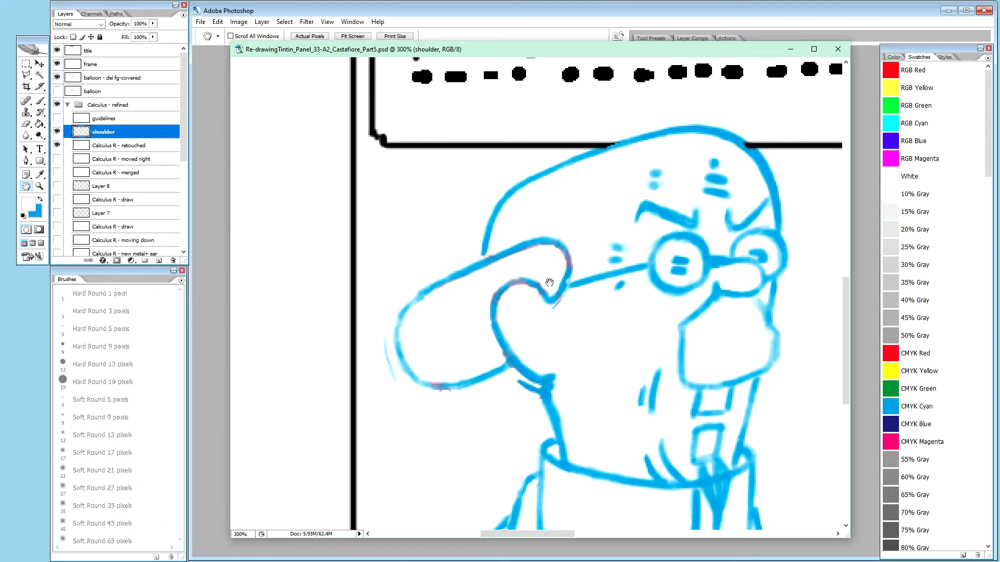
{"action": "key", "text": "b"}
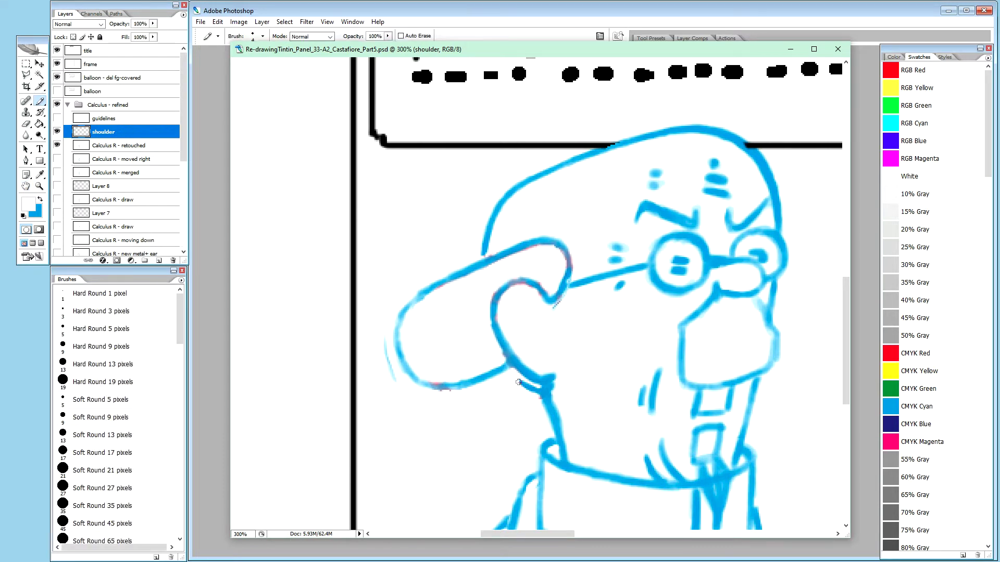
{"action": "left_click_drag", "start_coordinate": [519, 386], "coordinate": [527, 392]}
{"action": "left_click_drag", "start_coordinate": [525, 389], "coordinate": [529, 395]}
{"action": "left_click", "coordinate": [535, 389]}
Step: Rework the back neck line down to the collar with white brush strokes at 100% opacity and blue ones at 20%
{"action": "key", "text": "shift+b"}
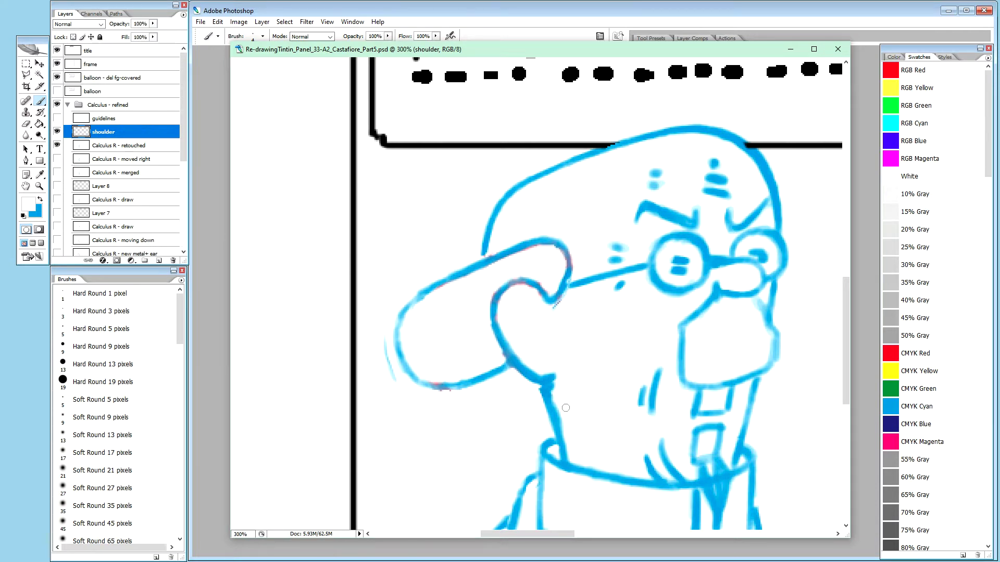
{"action": "mouse_move", "coordinate": [556, 404]}
{"action": "left_mouse_down"}
{"action": "mouse_move", "coordinate": [570, 438]}
{"action": "mouse_move", "coordinate": [557, 392]}
{"action": "left_mouse_up"}
{"action": "left_click_drag", "start_coordinate": [554, 391], "coordinate": [553, 390]}
{"action": "key", "text": "x"}
{"action": "key", "text": "2"}
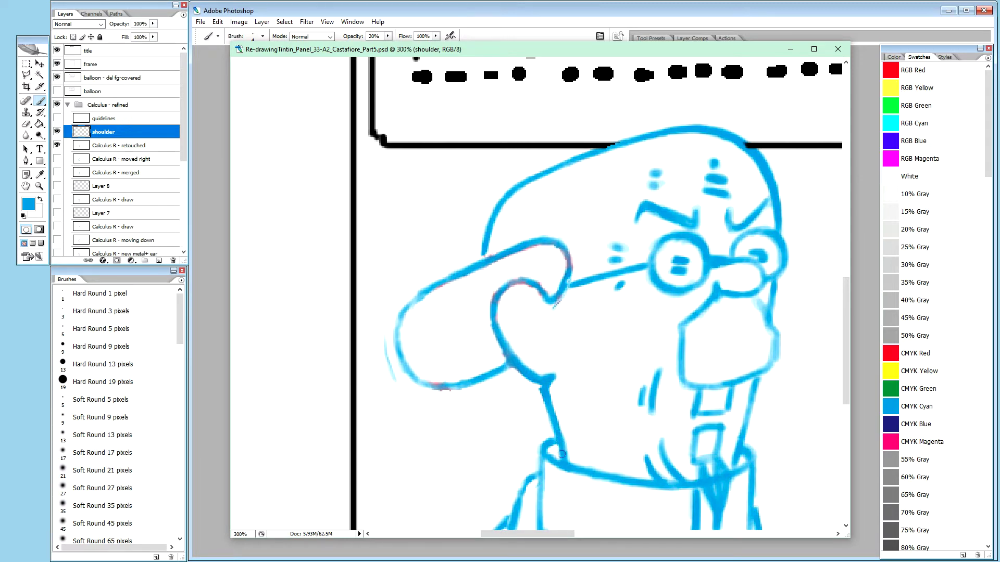
{"action": "key", "text": "x"}
{"action": "key", "text": "0"}
{"action": "key", "text": "ctrl+minus"}
{"action": "key", "text": "ctrl+minus"}
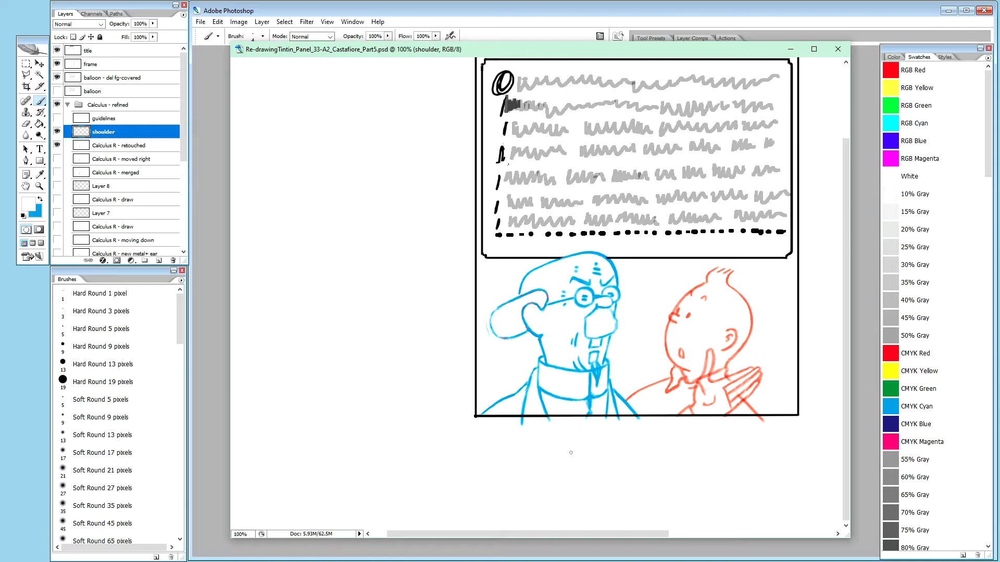
Step: Merge the shoulder and Calculus R - retouched layers into a new combined layer, keeping the originals
{"action": "key", "text": "ctrl+plus"}
{"action": "key", "text": "ctrl+plus"}
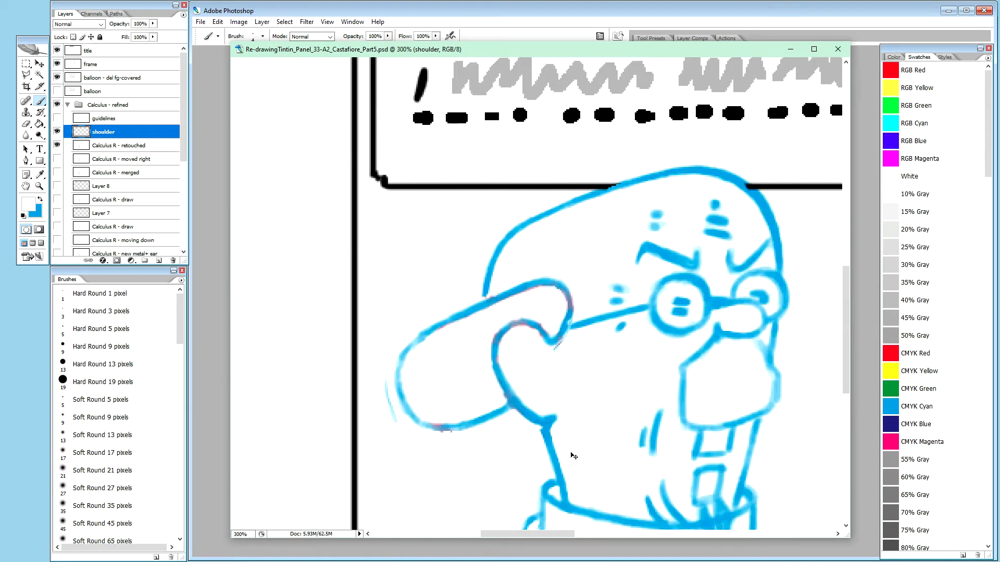
{"action": "left_click", "coordinate": [112, 142], "text": "shift"}
{"action": "left_click_drag", "start_coordinate": [113, 140], "coordinate": [117, 137]}
{"action": "key", "text": "ctrl+alt+e"}
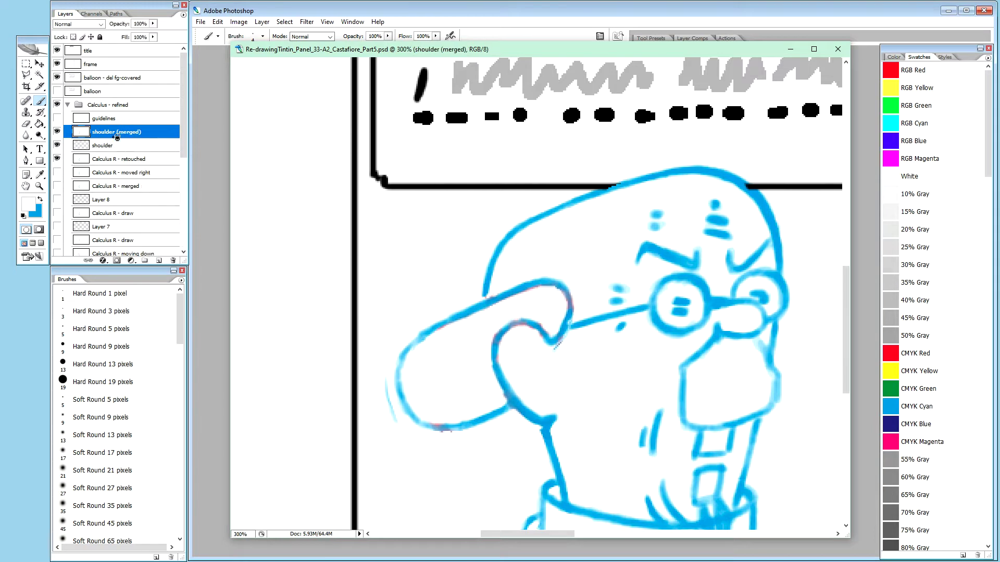
Step: Rename the merged layer as Calculus R - fixed neck, reusing the copied name of the retouched layer
{"action": "double_click", "coordinate": [130, 159]}
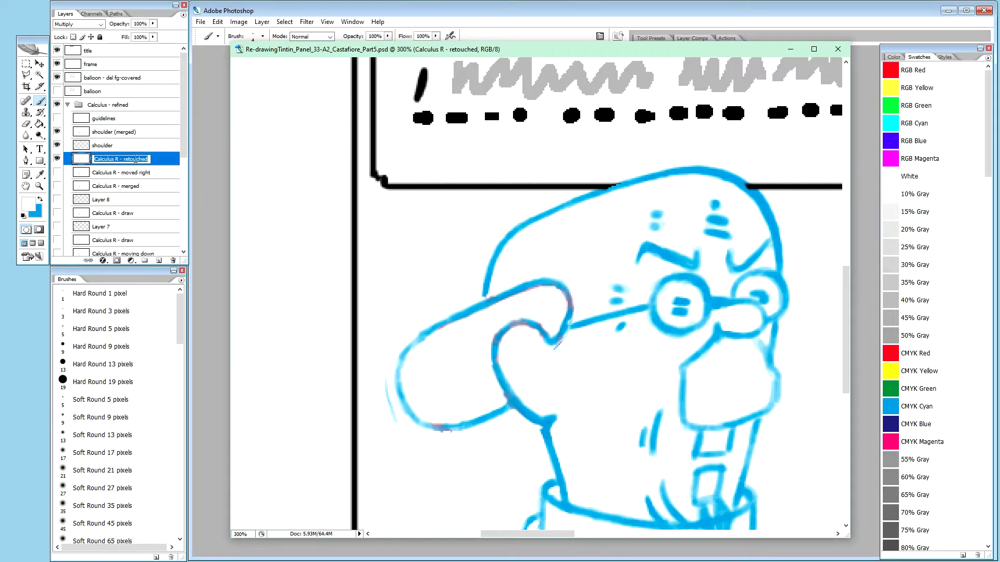
{"action": "key", "text": "ctrl+c"}
{"action": "double_click", "coordinate": [125, 132]}
{"action": "key", "text": "ctrl+v"}
{"action": "double_click", "coordinate": [135, 131]}
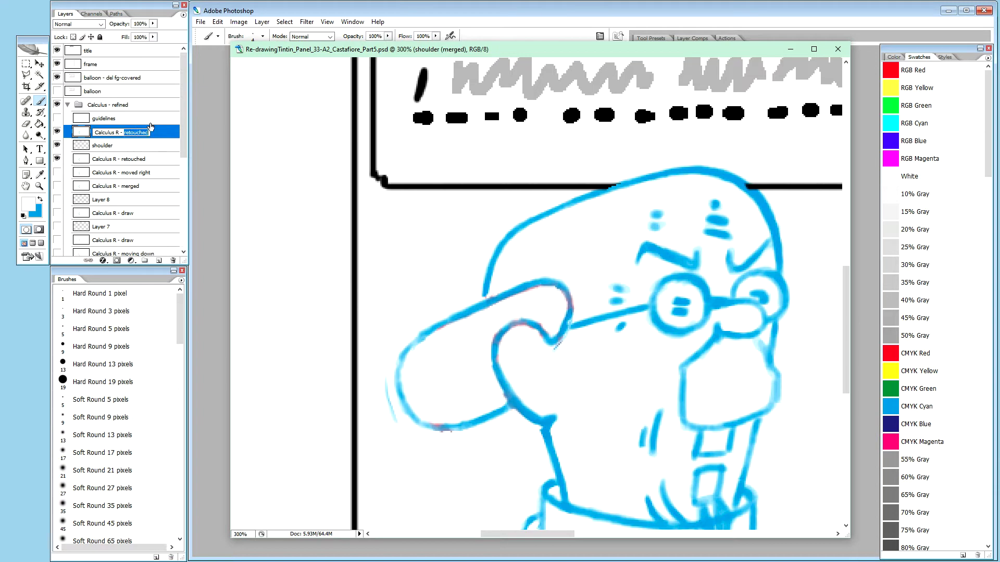
{"action": "type", "text": "fixed r"}
{"action": "type", "text": "eck"}
{"action": "key", "text": "Return"}
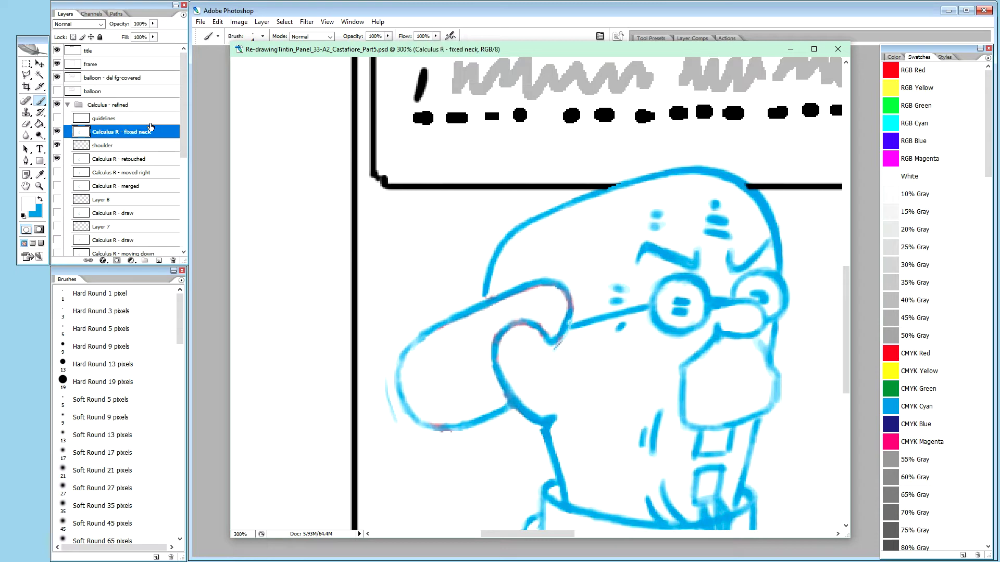
Step: Hide the old shoulder and retouched layers, duplicate Calculus R - fixed neck, and hide the original of that layer
{"action": "left_click", "coordinate": [57, 159]}
{"action": "left_click_drag", "start_coordinate": [134, 134], "coordinate": [159, 261]}
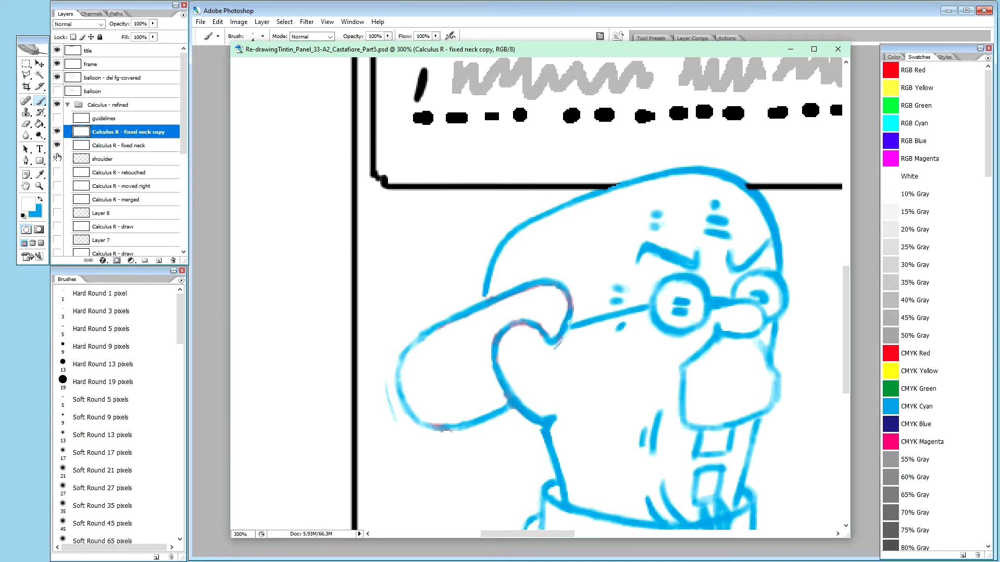
{"action": "left_click", "coordinate": [57, 146]}
Step: Rename the duplicated layer as Calculus R - ear
{"action": "double_click", "coordinate": [133, 132]}
{"action": "left_click_drag", "start_coordinate": [124, 131], "coordinate": [169, 131]}
{"action": "type", "text": "ear"}
{"action": "key", "text": "Return"}
Step: Replace the last word of the duplicated layer's name so it reads Calculus R - hair
{"action": "double_click", "coordinate": [128, 132]}
{"action": "double_click", "coordinate": [127, 132]}
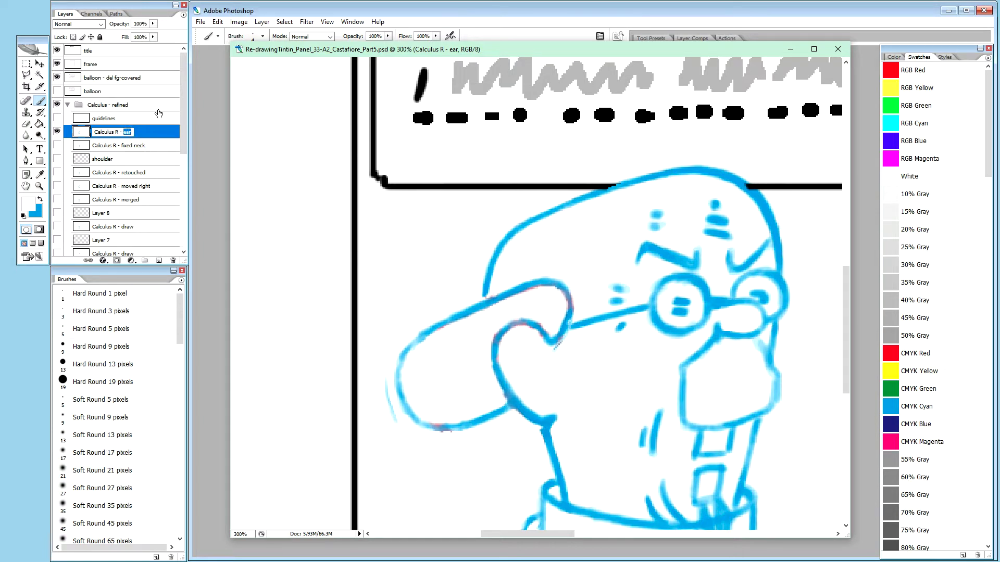
{"action": "type", "text": "hair"}
{"action": "key", "text": "Return"}
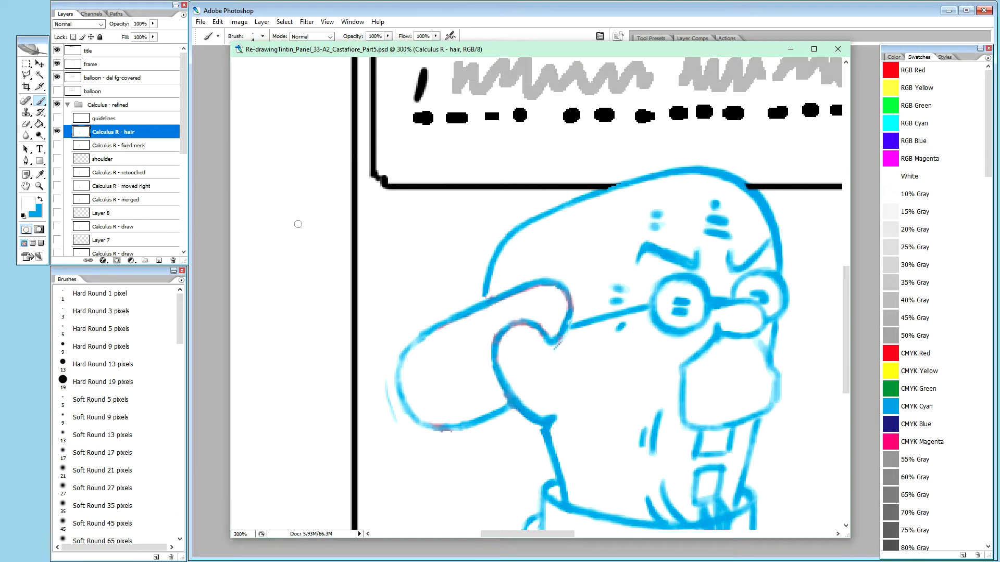
Step: Select the back part of Calculus's hair with the Polygonal Lasso and copy it to a new layer
{"action": "key", "text": "ctrl+minus"}
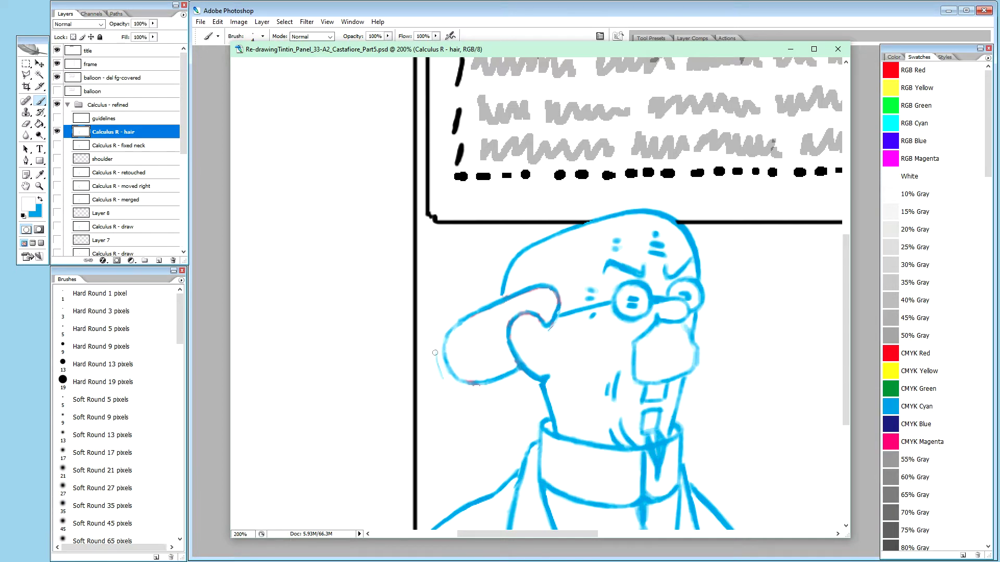
{"action": "key", "text": "l"}
{"action": "left_click", "coordinate": [428, 327]}
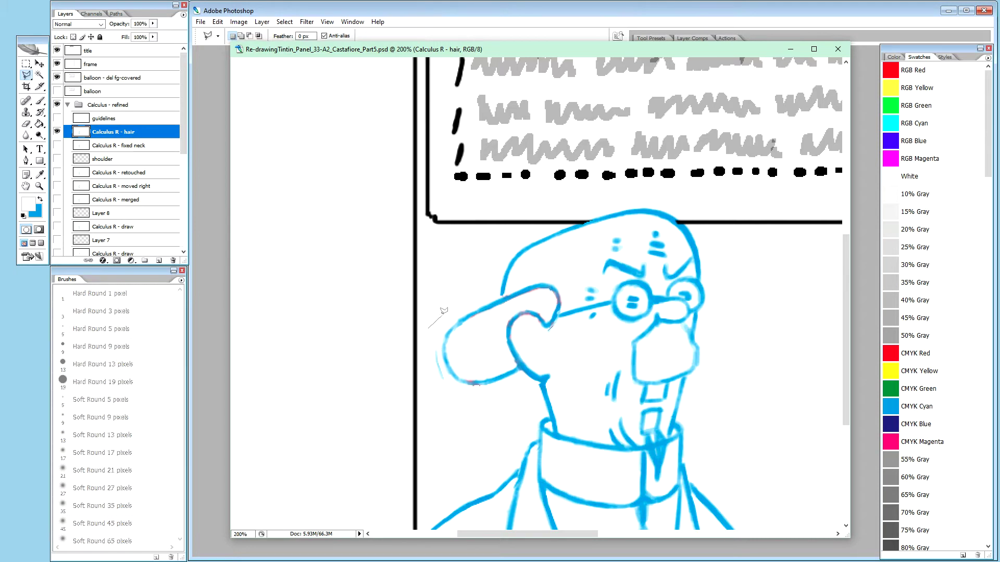
{"action": "left_click", "coordinate": [465, 308]}
{"action": "left_click", "coordinate": [496, 392]}
{"action": "left_click", "coordinate": [468, 406]}
{"action": "left_click", "coordinate": [444, 391]}
{"action": "double_click", "coordinate": [425, 336]}
{"action": "key", "text": "ctrl+j"}
Step: Nudge the copied back hair piece right and slightly up with the Move tool to make the hair narrower
{"action": "key", "text": "v"}
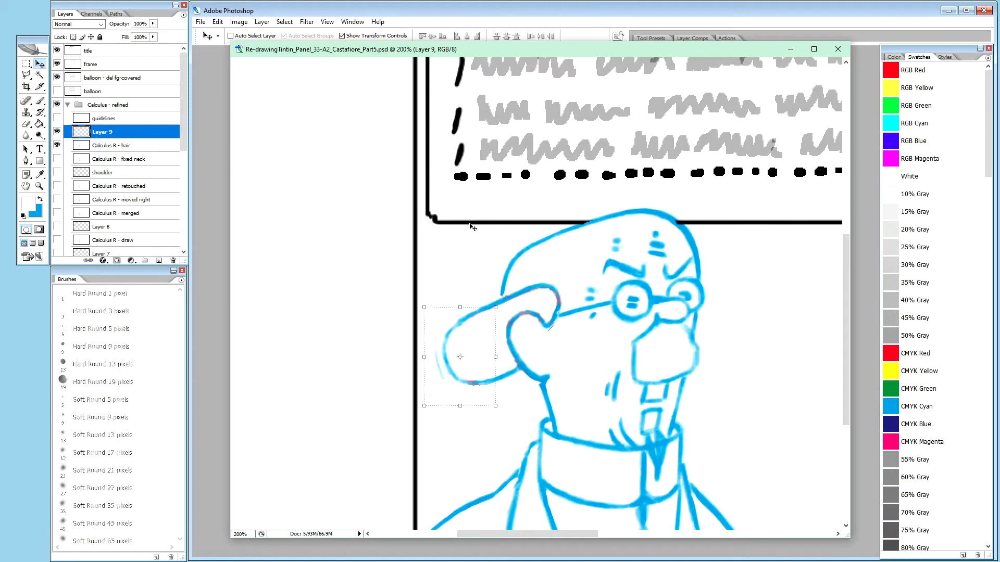
{"action": "key", "text": "Right"}
{"action": "key", "text": "Right"}
{"action": "key", "text": "Right"}
{"action": "key", "text": "Right"}
{"action": "key", "text": "Right"}
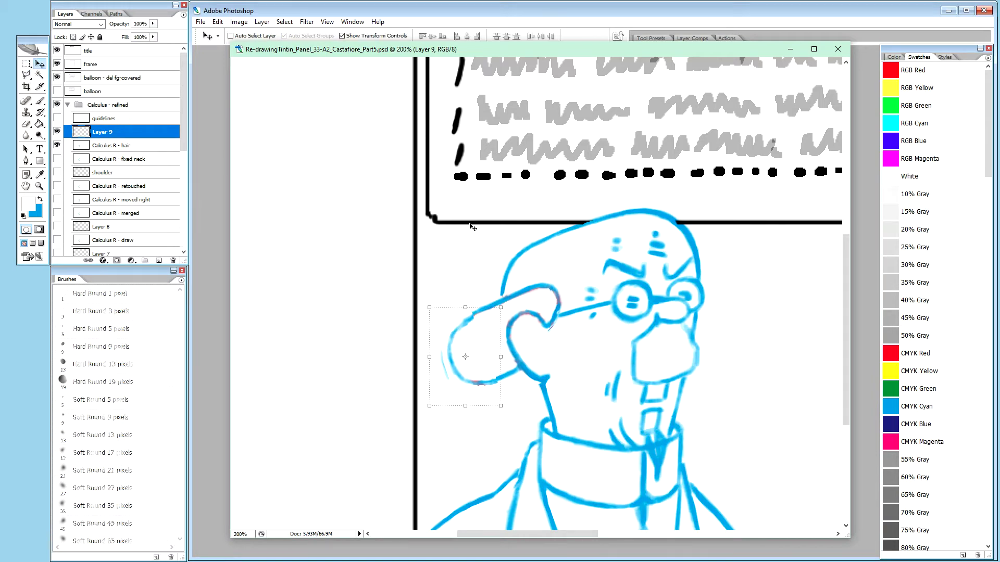
{"action": "key", "text": "Up"}
{"action": "key", "text": "Up"}
{"action": "key", "text": "Right"}
{"action": "key", "text": "Right"}
{"action": "key", "text": "Right"}
{"action": "key", "text": "Up"}
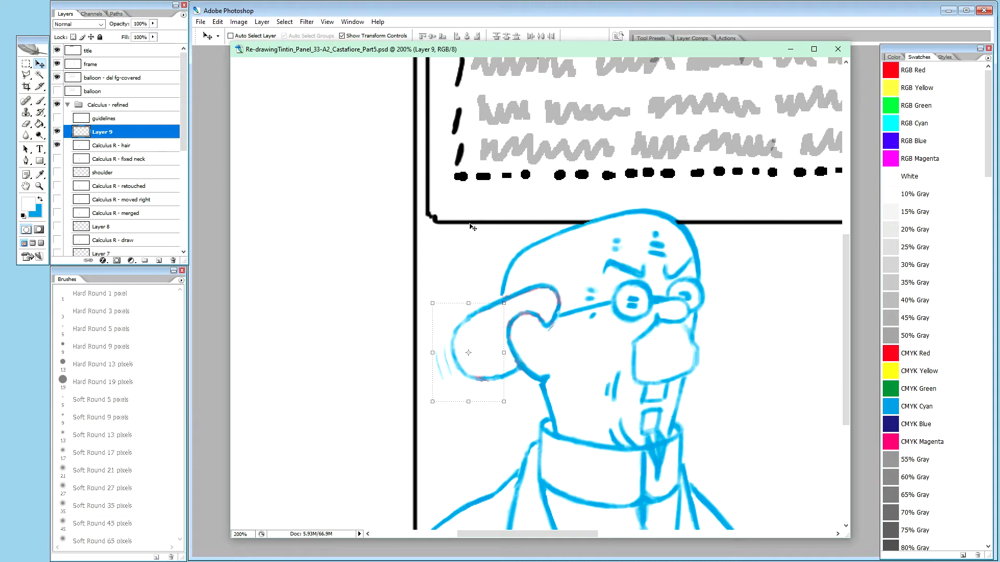
{"action": "key", "text": "Up"}
{"action": "key", "text": "Right"}
{"action": "key", "text": "Right"}
{"action": "key", "text": "Right"}
{"action": "key", "text": "Up"}
{"action": "key", "text": "Up"}
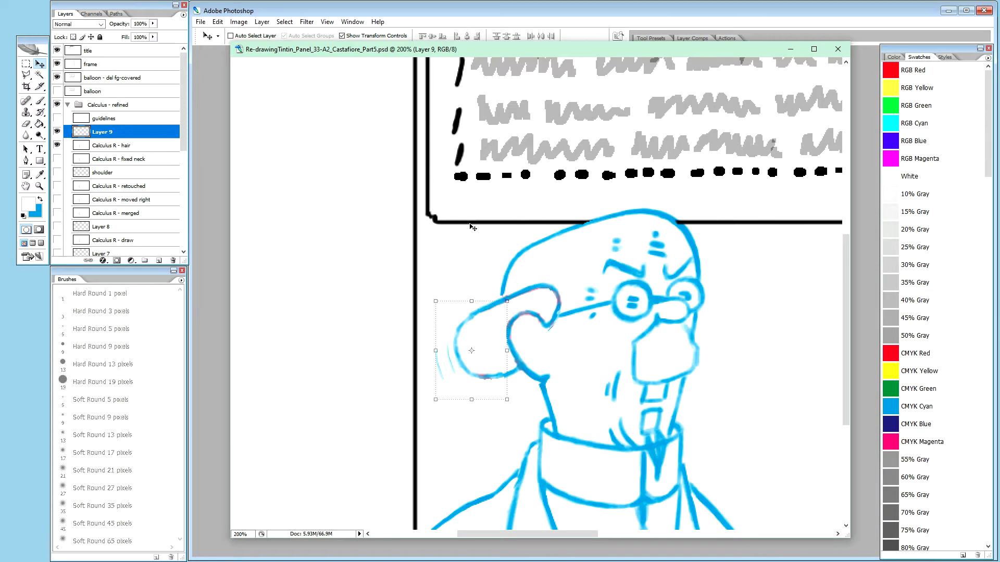
{"action": "key", "text": "Down"}
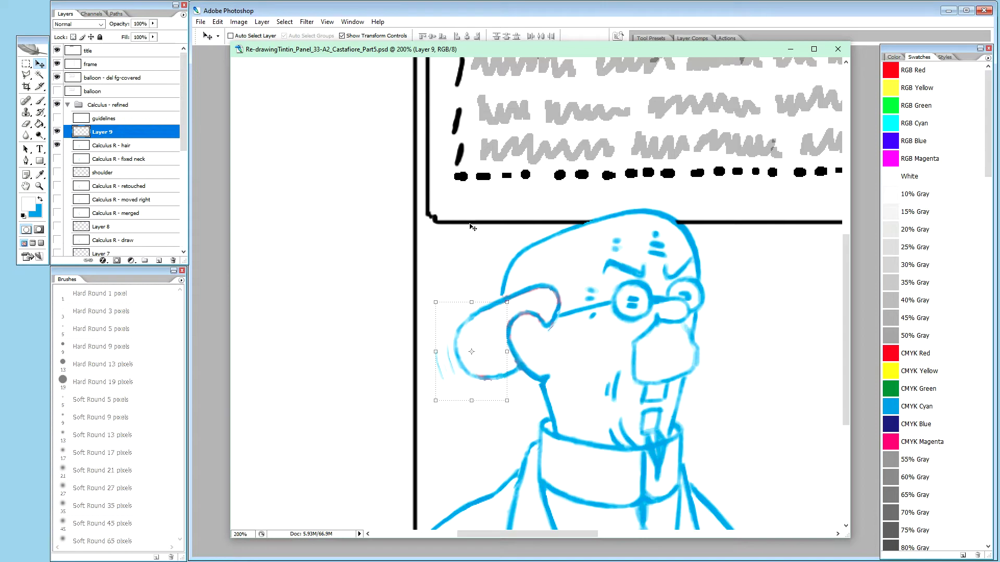
{"action": "key", "text": "Right"}
{"action": "key", "text": "Right"}
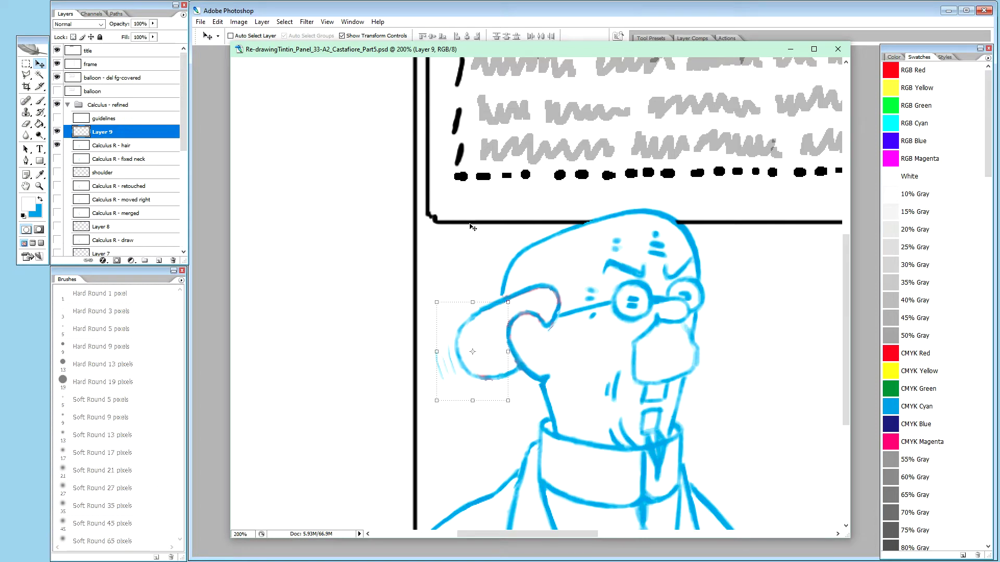
{"action": "key", "text": "Up"}
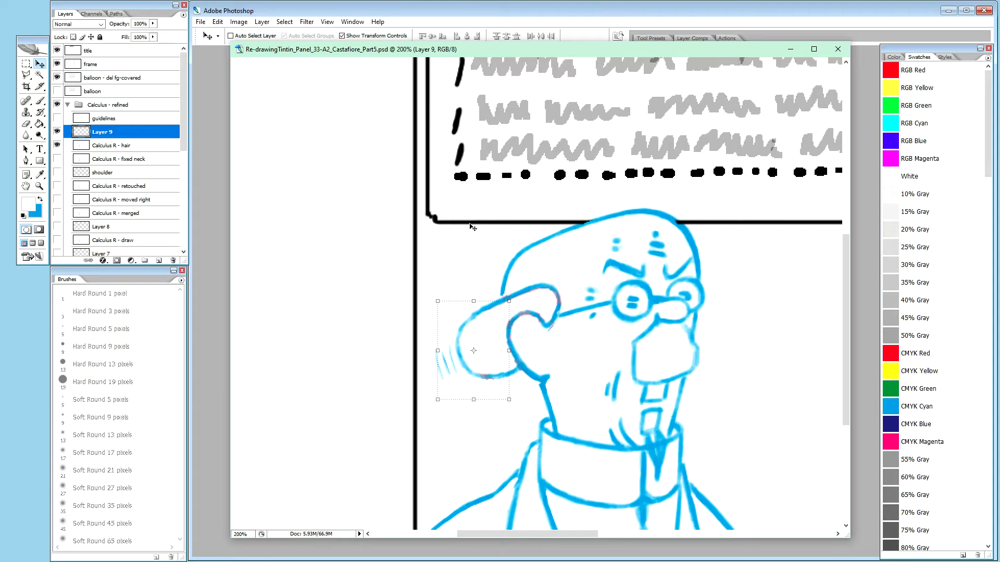
{"action": "key", "text": "Up"}
{"action": "key", "text": "Up"}
{"action": "key", "text": "Down"}
{"action": "key", "text": "Down"}
{"action": "key", "text": "Up"}
Step: Merge the moved hair piece with Calculus R - hair into a new layer and hide both source layers
{"action": "left_click", "coordinate": [110, 146], "text": "shift"}
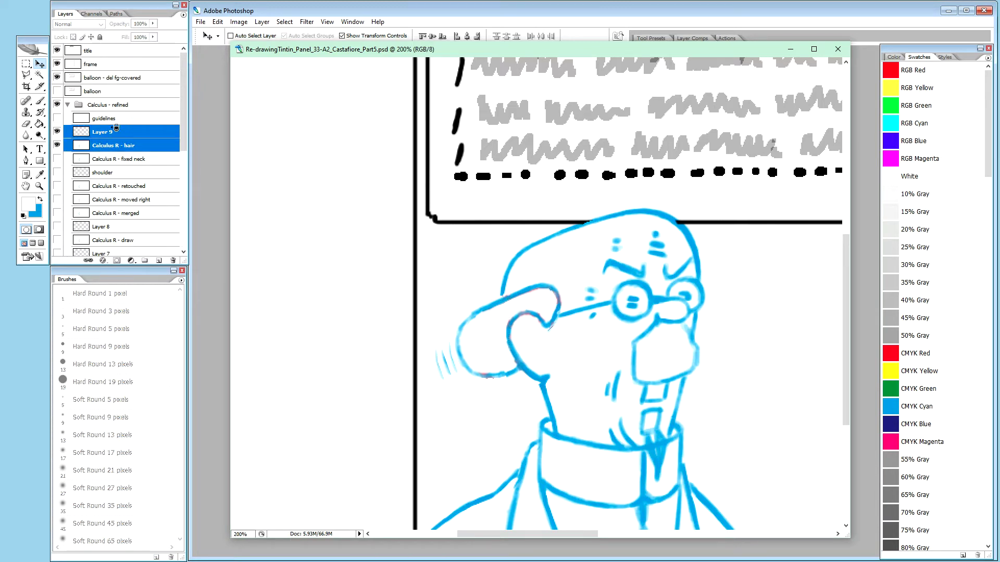
{"action": "key", "text": "ctrl+alt+e"}
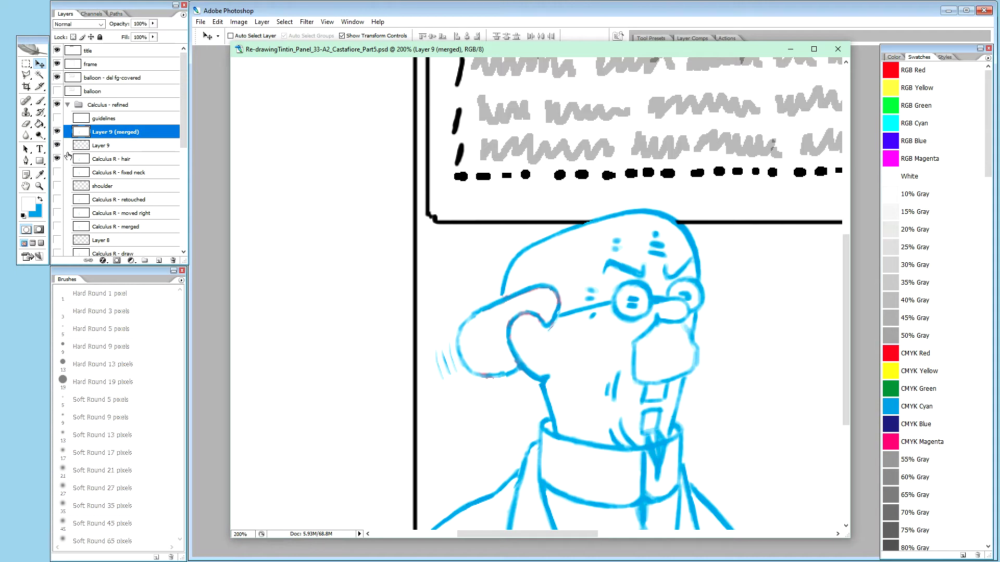
{"action": "left_click", "coordinate": [57, 159]}
{"action": "left_click", "coordinate": [57, 146]}
Step: Paint out the stray thin lines behind the back hair with the white brush at 100% opacity
{"action": "key", "text": "ctrl+plus"}
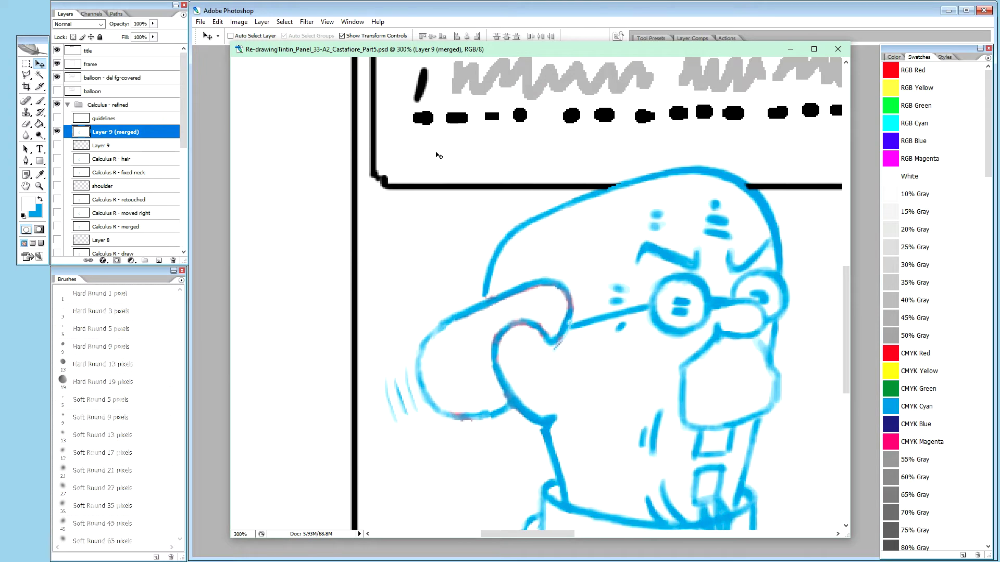
{"action": "key", "text": "b"}
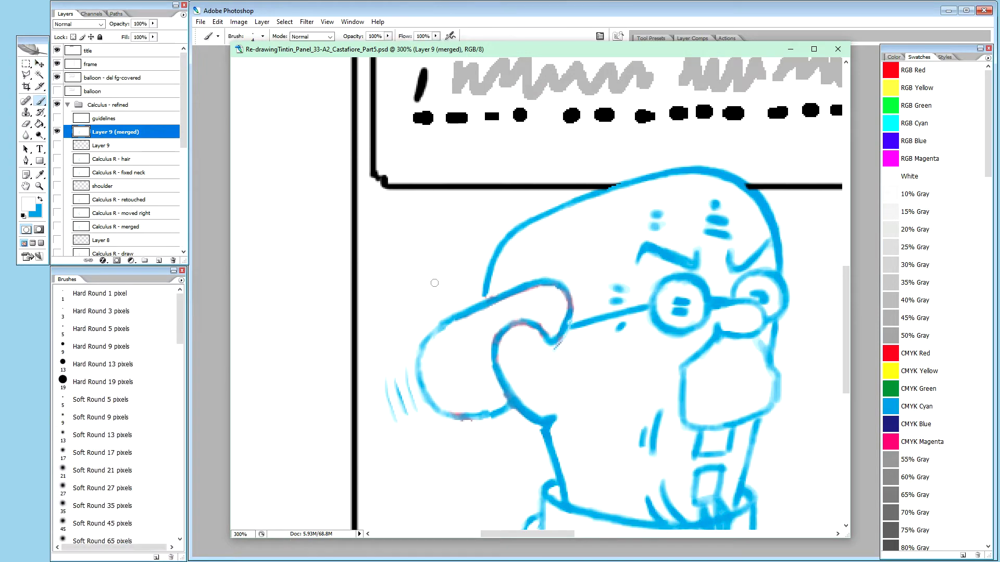
{"action": "key", "text": "ctrl+alt+z"}
{"action": "key", "text": "ctrl+alt+z"}
{"action": "key", "text": "ctrl+alt+z"}
{"action": "key", "text": "ctrl+alt+z"}
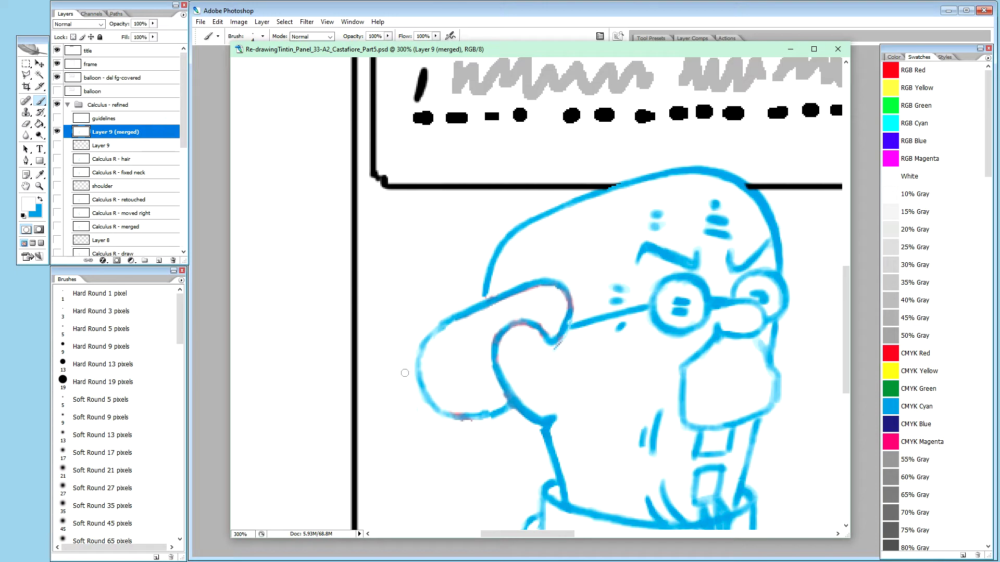
Step: Rename the merged layer as Calculus R - adj hair
{"action": "double_click", "coordinate": [123, 160]}
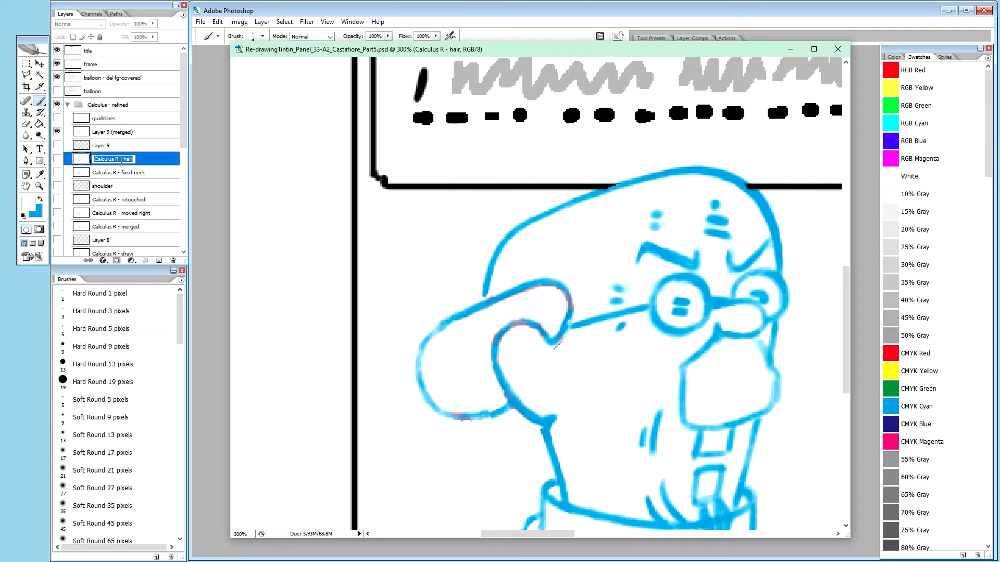
{"action": "double_click", "coordinate": [115, 133]}
{"action": "key", "text": "ctrl+v"}
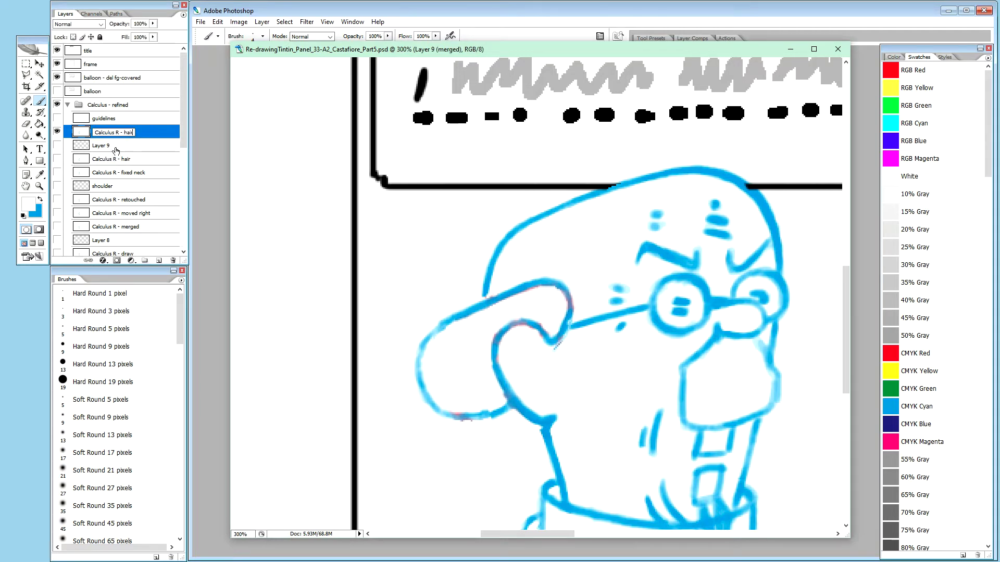
{"action": "double_click", "coordinate": [129, 133]}
{"action": "type", "text": "adj hair"}
{"action": "key", "text": "Return"}
Step: Retouch the lower and rear outline of the back hair with the blue brush at 20% opacity, trimming it in white
{"action": "key", "text": "x"}
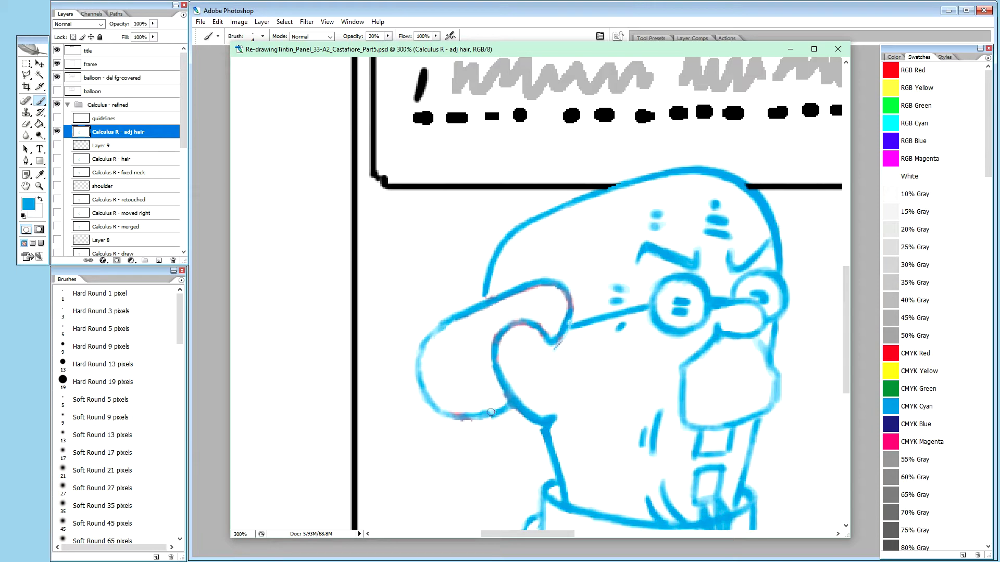
{"action": "left_click_drag", "start_coordinate": [493, 412], "coordinate": [503, 406]}
{"action": "key", "text": "x"}
{"action": "left_click_drag", "start_coordinate": [491, 421], "coordinate": [489, 421]}
{"action": "key", "text": "x"}
{"action": "key", "text": "2"}
{"action": "left_click_drag", "start_coordinate": [430, 333], "coordinate": [438, 327]}
{"action": "mouse_move", "coordinate": [426, 339]}
{"action": "left_mouse_down"}
{"action": "mouse_move", "coordinate": [419, 358]}
{"action": "mouse_move", "coordinate": [434, 387]}
{"action": "left_mouse_up"}
Step: Paint out the stray mark beneath the sideburn in white and close the gap at the glasses arm in 20% blue
{"action": "key", "text": "x"}
{"action": "key", "text": "0"}
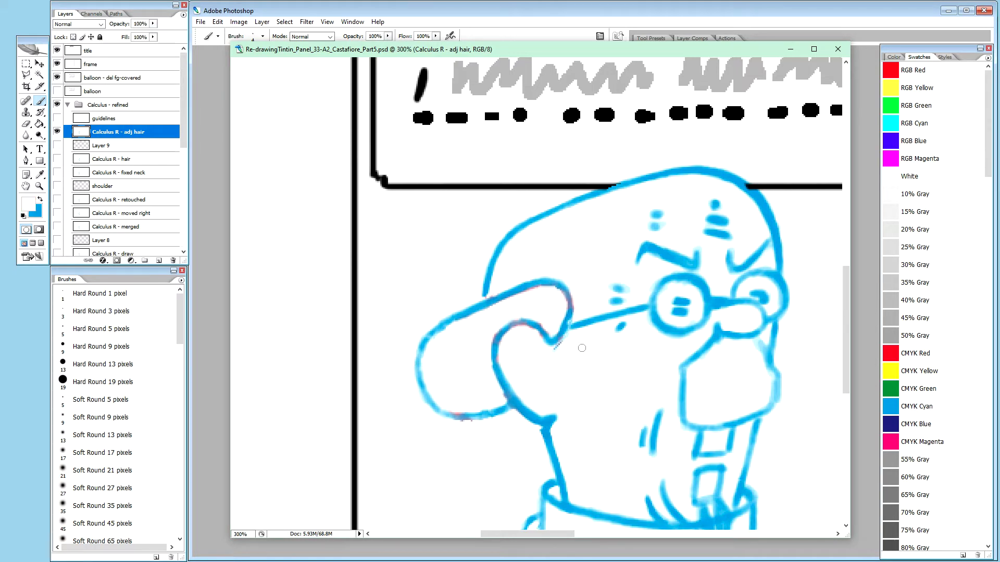
{"action": "mouse_move", "coordinate": [553, 350]}
{"action": "left_mouse_down"}
{"action": "mouse_move", "coordinate": [565, 346]}
{"action": "mouse_move", "coordinate": [555, 352]}
{"action": "left_mouse_up"}
{"action": "key", "text": "x"}
{"action": "key", "text": "2"}
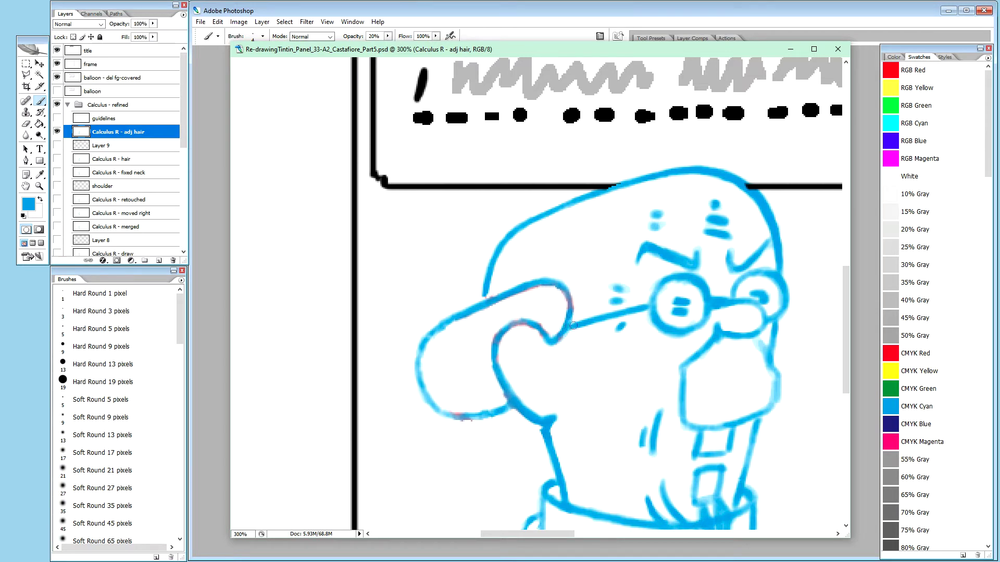
{"action": "left_click", "coordinate": [567, 321]}
{"action": "key", "text": "x"}
{"action": "key", "text": "0"}
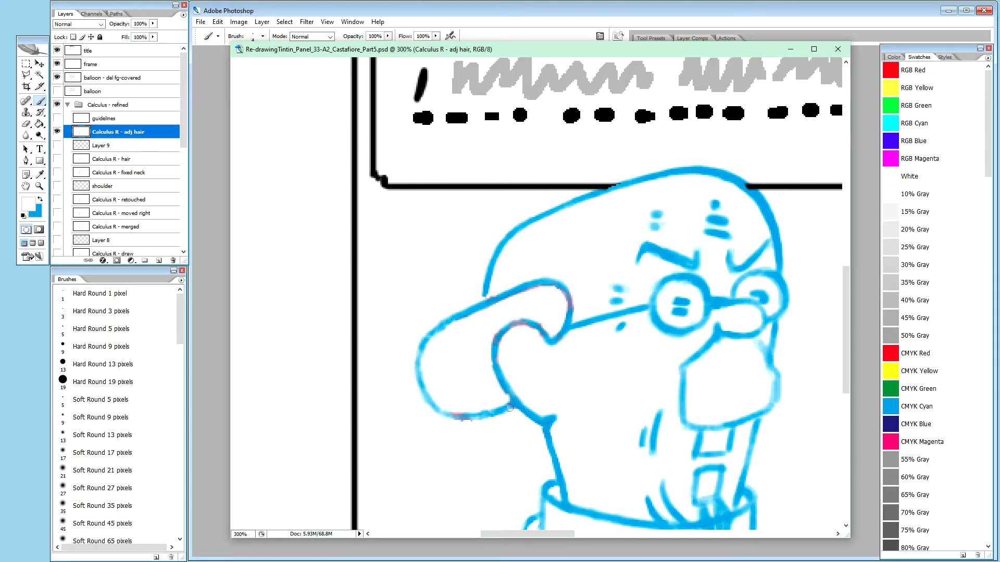
Step: Draw the inner ear curves with the blue brush at 20% opacity, undoing the misplaced stroke
{"action": "key", "text": "x"}
{"action": "key", "text": "2"}
{"action": "left_click_drag", "start_coordinate": [511, 345], "coordinate": [518, 338]}
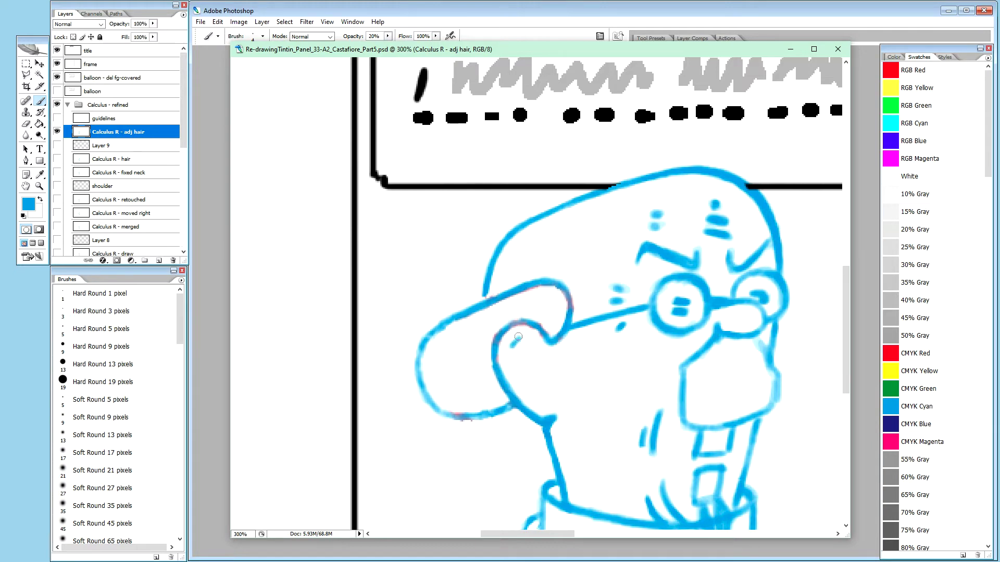
{"action": "mouse_move", "coordinate": [519, 337]}
{"action": "left_mouse_down"}
{"action": "mouse_move", "coordinate": [528, 338]}
{"action": "mouse_move", "coordinate": [513, 345]}
{"action": "mouse_move", "coordinate": [527, 339]}
{"action": "mouse_move", "coordinate": [532, 358]}
{"action": "left_mouse_up"}
{"action": "key", "text": "ctrl+z"}
{"action": "left_click_drag", "start_coordinate": [536, 375], "coordinate": [538, 387]}
{"action": "left_click_drag", "start_coordinate": [524, 369], "coordinate": [527, 363]}
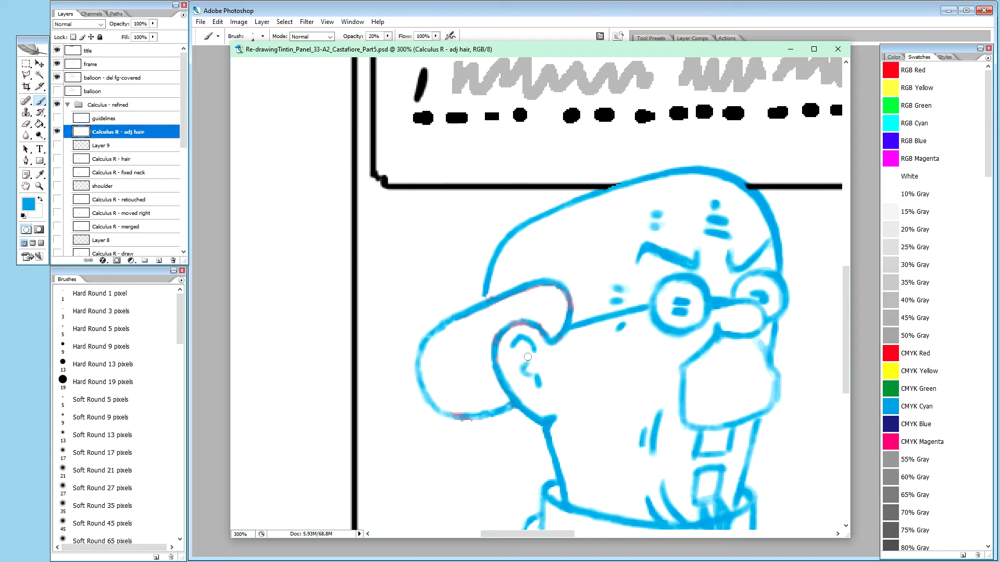
Step: Join and thicken the inner ear lines with short blue strokes at 20% opacity
{"action": "left_click_drag", "start_coordinate": [523, 369], "coordinate": [526, 364]}
{"action": "left_click_drag", "start_coordinate": [523, 365], "coordinate": [529, 351]}
{"action": "left_click", "coordinate": [522, 364]}
{"action": "left_click", "coordinate": [524, 368]}
{"action": "left_click", "coordinate": [524, 374]}
{"action": "left_click", "coordinate": [524, 377]}
{"action": "left_click", "coordinate": [512, 345]}
{"action": "left_click", "coordinate": [522, 342]}
{"action": "left_click", "coordinate": [523, 343]}
{"action": "left_click", "coordinate": [528, 353]}
{"action": "left_click", "coordinate": [532, 352]}
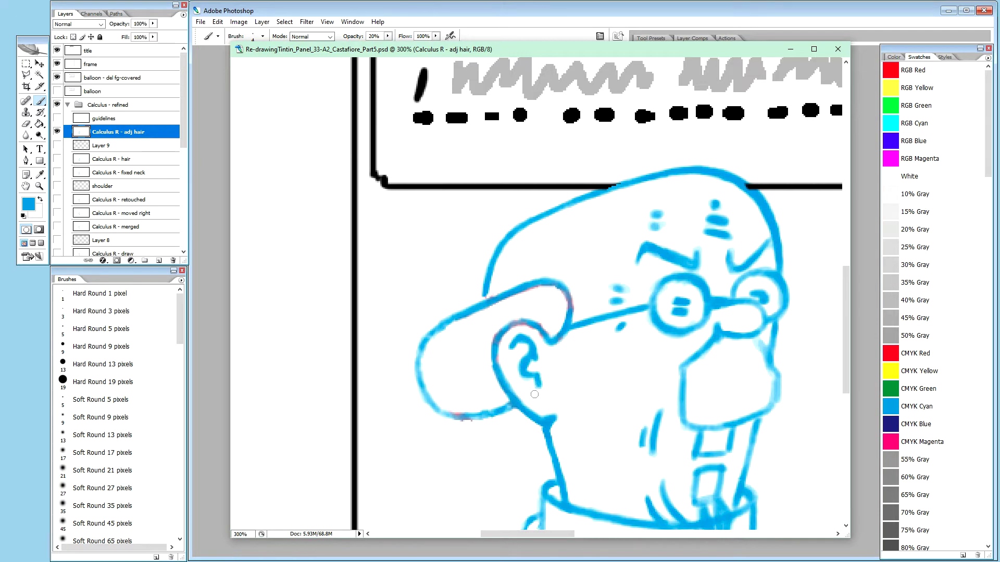
Step: Refine the lower end of the inner ear line with blue strokes at 20% opacity
{"action": "key", "text": "x"}
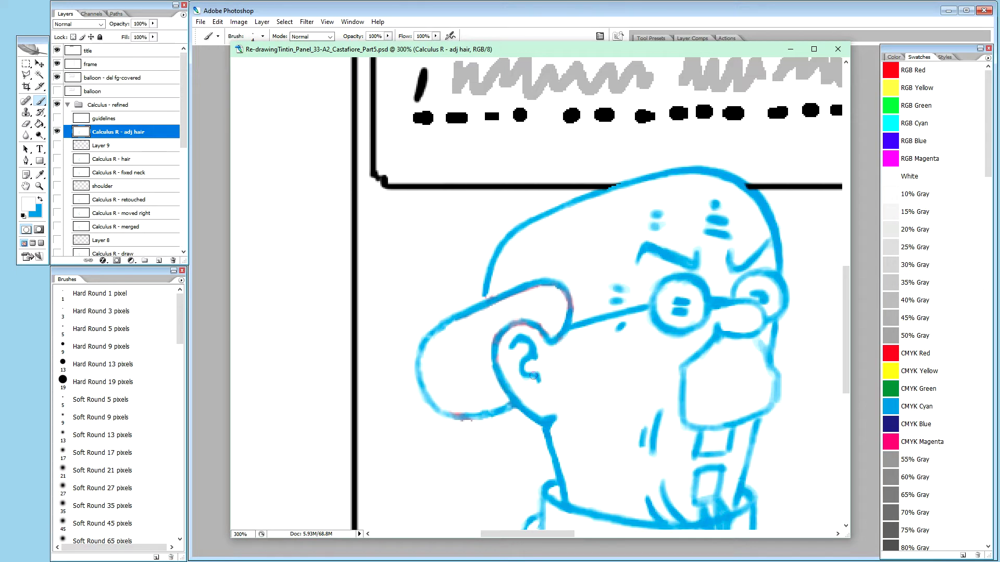
{"action": "key", "text": "x"}
{"action": "left_click_drag", "start_coordinate": [534, 375], "coordinate": [538, 371]}
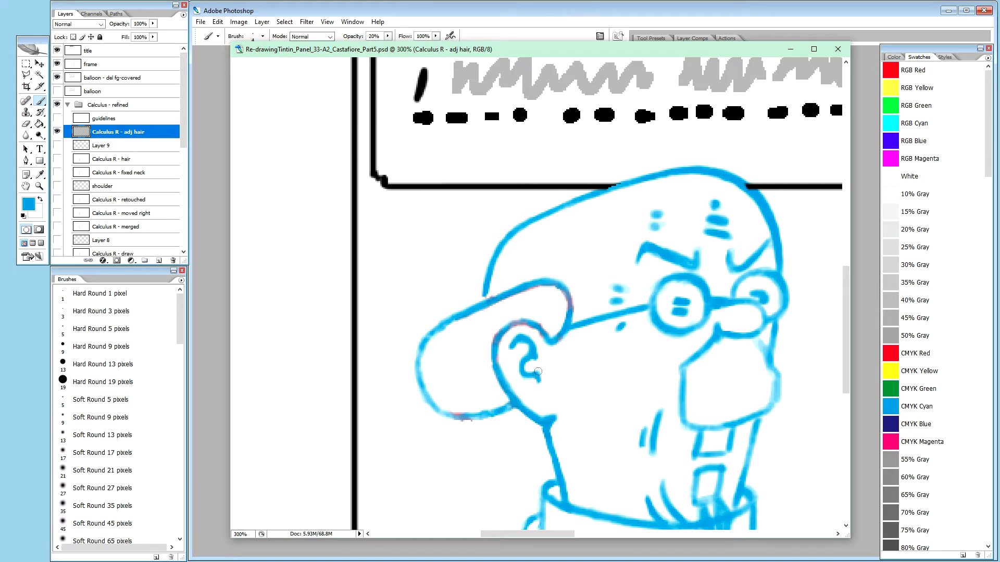
{"action": "left_click_drag", "start_coordinate": [535, 378], "coordinate": [538, 383]}
{"action": "key", "text": "x"}
{"action": "key", "text": "0"}
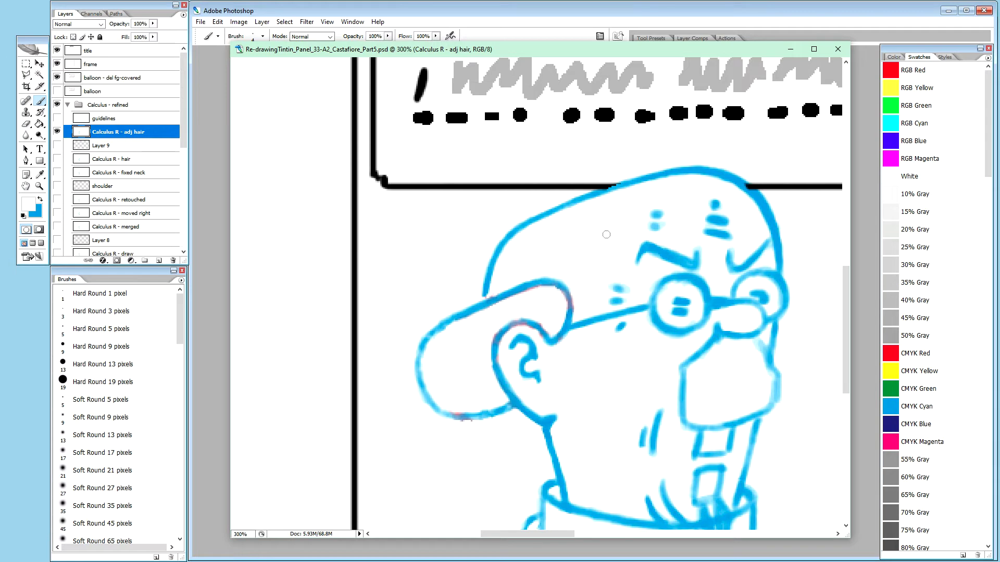
{"action": "key", "text": "x"}
{"action": "key", "text": "x"}
Step: Show the Calculus R - new metal+ ear layer and set Calculus R - adj hair to Multiply blending
{"action": "key", "text": "ctrl+minus"}
{"action": "key", "text": "ctrl+minus"}
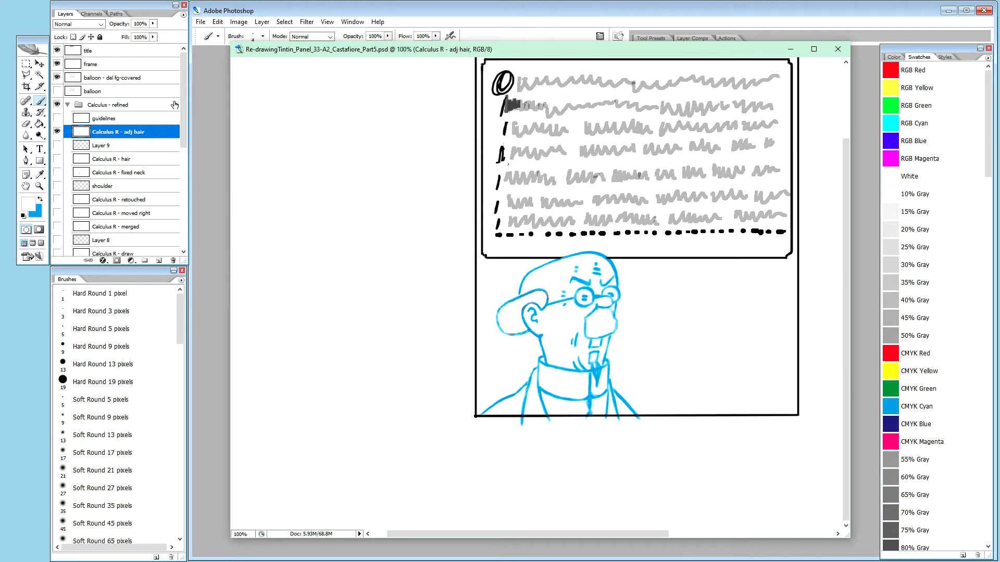
{"action": "left_click_drag", "start_coordinate": [183, 107], "coordinate": [184, 163]}
{"action": "left_click", "coordinate": [57, 183]}
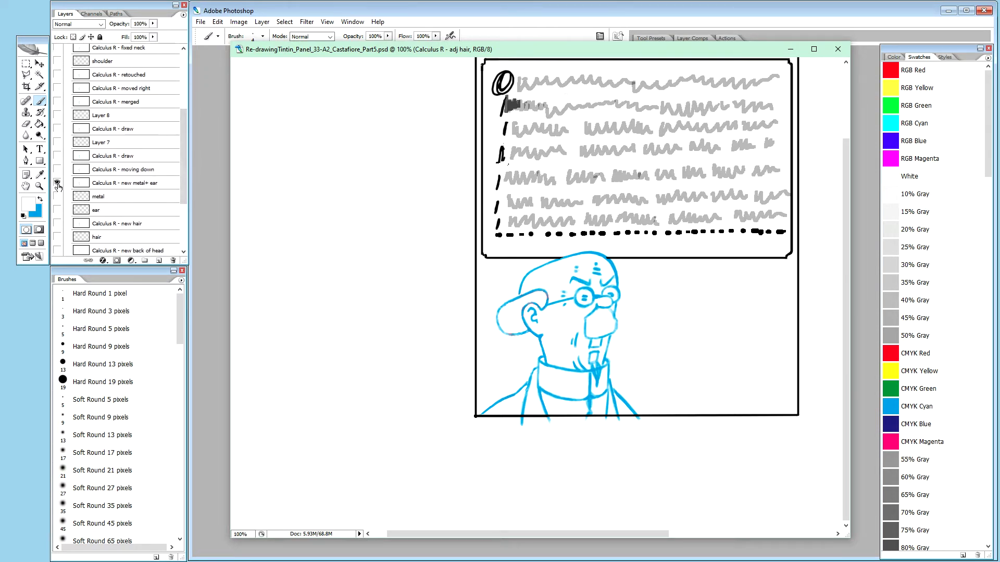
{"action": "left_click_drag", "start_coordinate": [182, 124], "coordinate": [180, 81]}
{"action": "left_click", "coordinate": [126, 116]}
{"action": "left_click", "coordinate": [136, 103]}
{"action": "key", "text": "shift+alt+m"}
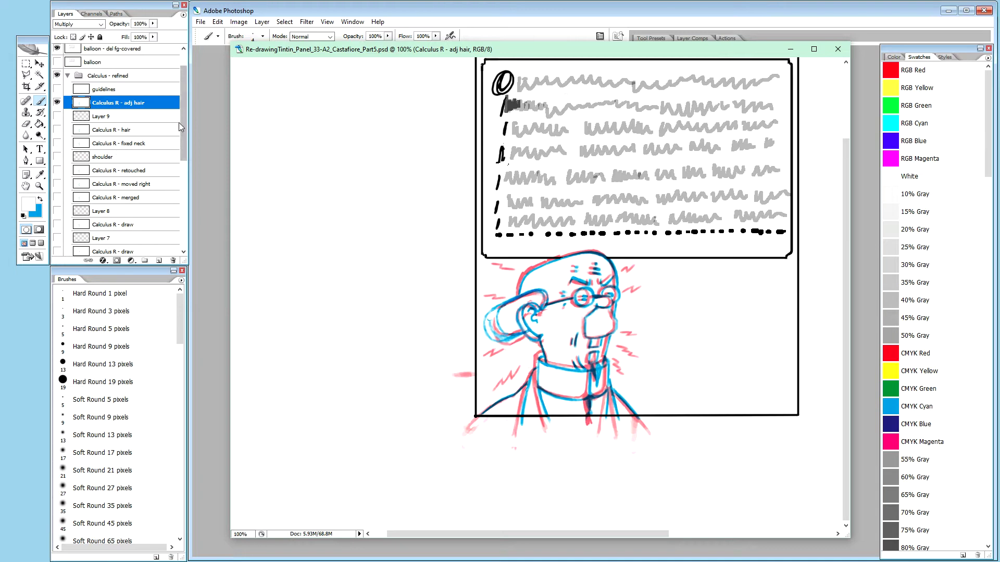
Step: Duplicate the white layer directly above Calculus R - adj hair and name the copy anger lines
{"action": "left_click", "coordinate": [109, 117]}
{"action": "left_click", "coordinate": [119, 104]}
{"action": "left_click_drag", "start_coordinate": [182, 133], "coordinate": [189, 217]}
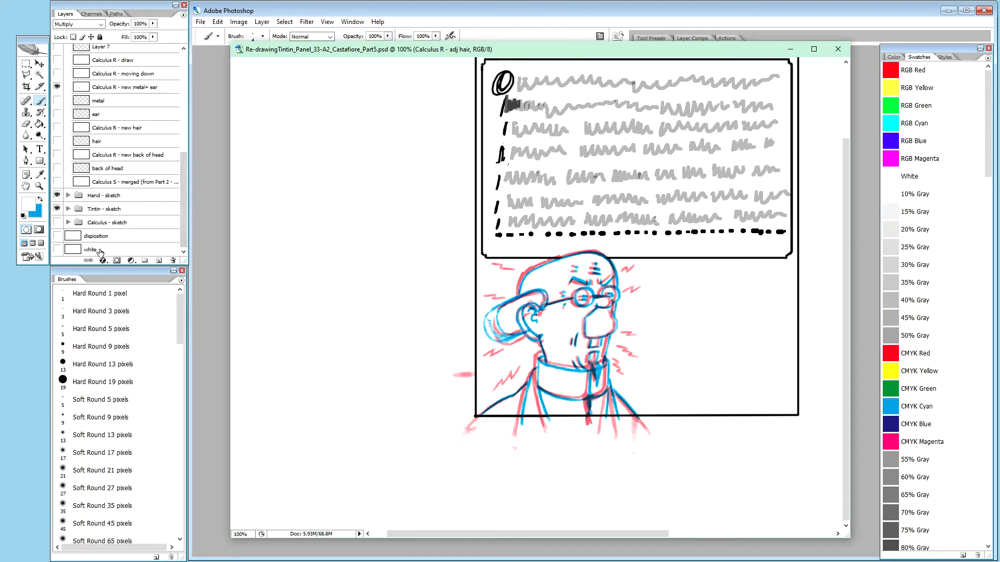
{"action": "left_click", "coordinate": [99, 253]}
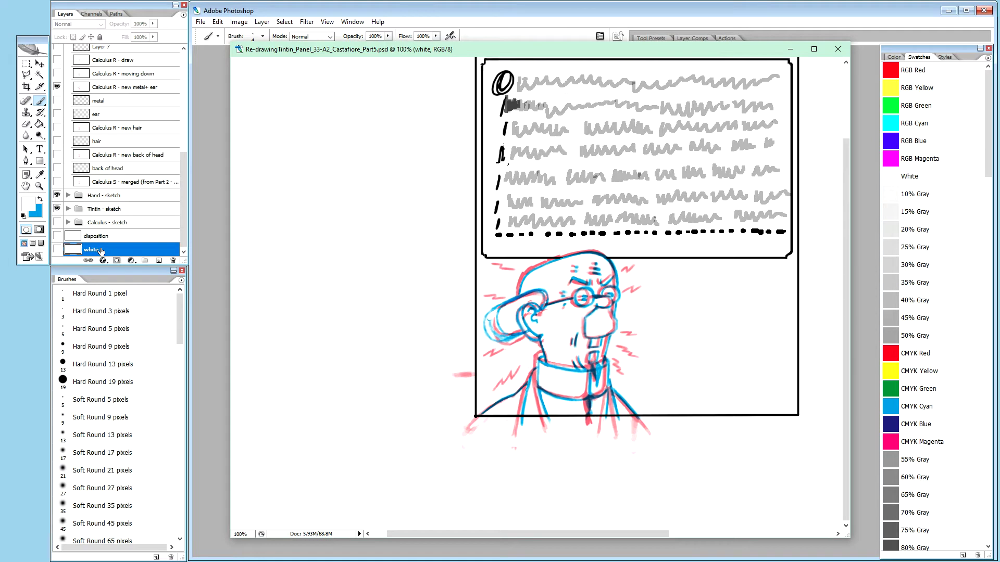
{"action": "left_click_drag", "start_coordinate": [101, 252], "coordinate": [111, 131]}
{"action": "double_click", "coordinate": [111, 133]}
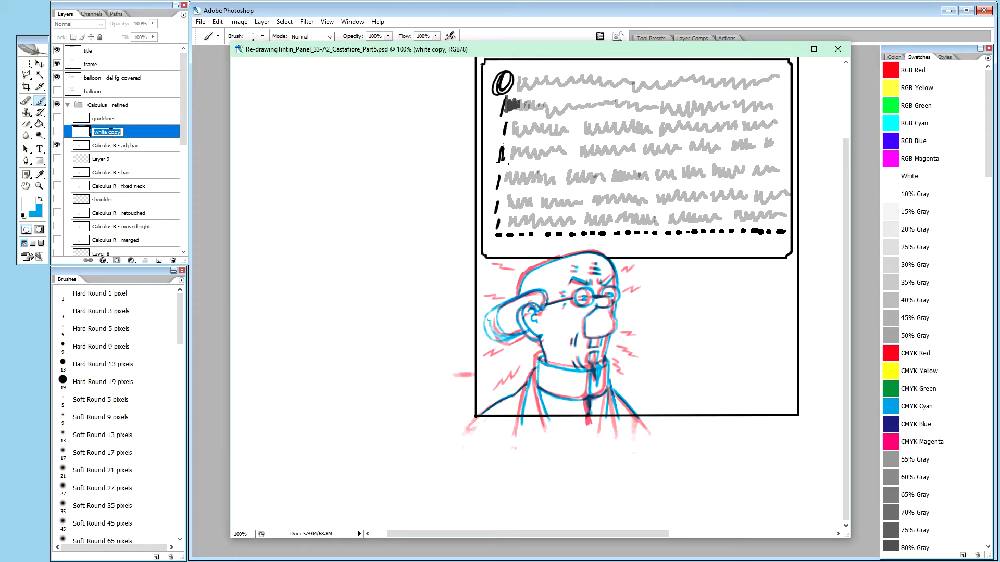
{"action": "type", "text": "anger lines"}
{"action": "key", "text": "Return"}
Step: Set the anger lines layer to Multiply blending and make it visible
{"action": "left_click", "coordinate": [125, 144]}
{"action": "left_click", "coordinate": [129, 126]}
{"action": "left_click", "coordinate": [58, 135]}
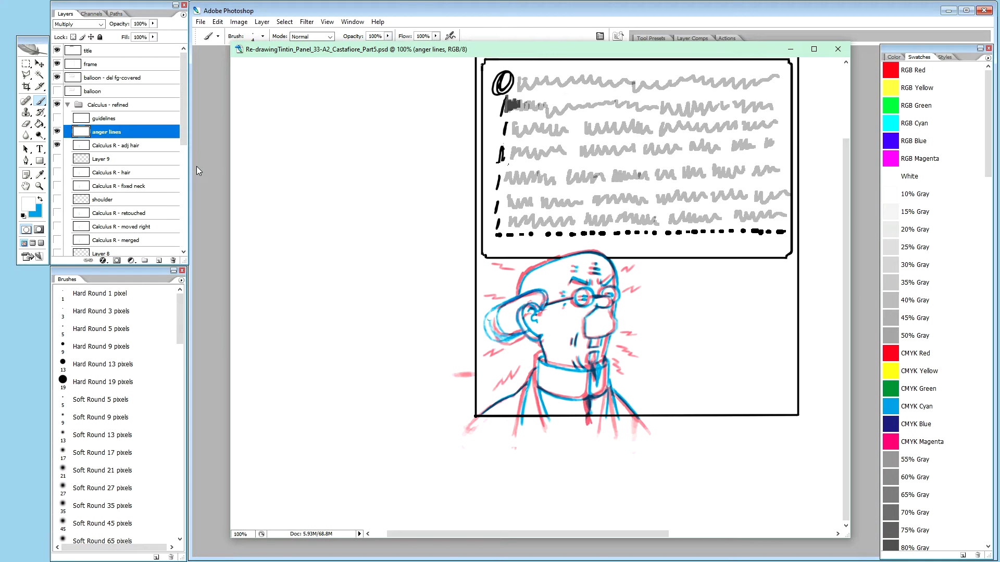
Step: Trace the upper zigzag anger line behind the head with the blue brush at 20% opacity
{"action": "key", "text": "ctrl+plus"}
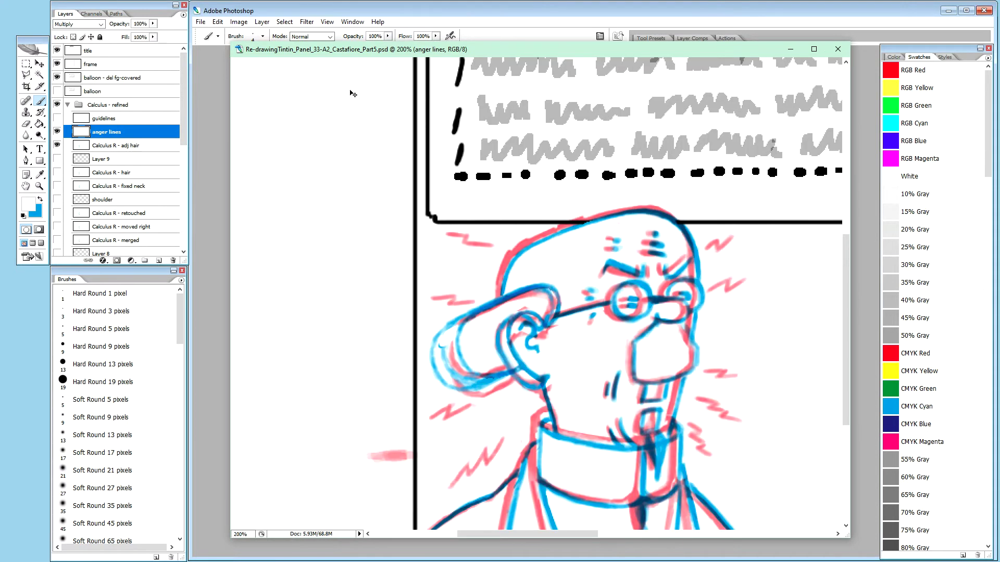
{"action": "key", "text": "ctrl+plus"}
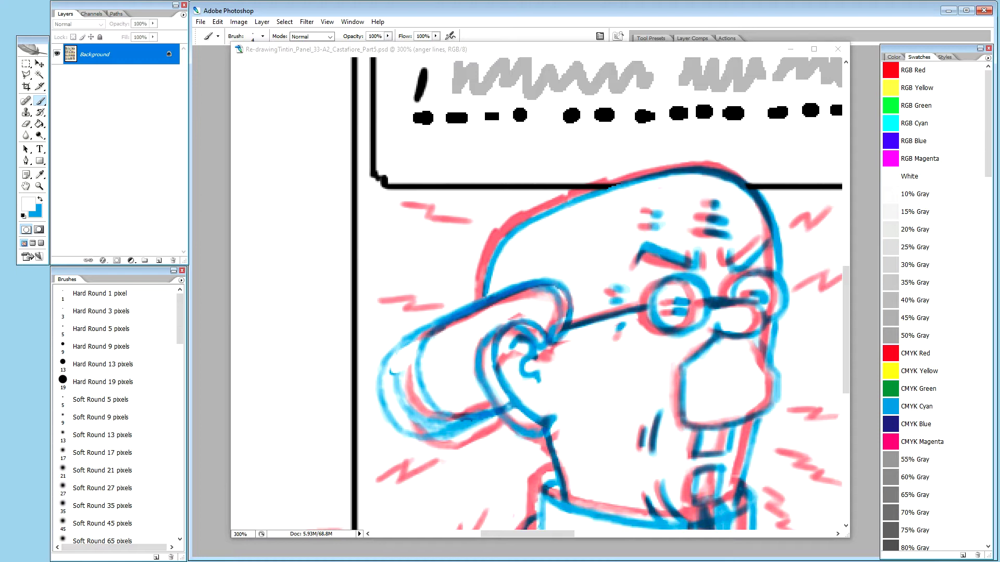
{"action": "left_click", "coordinate": [477, 51]}
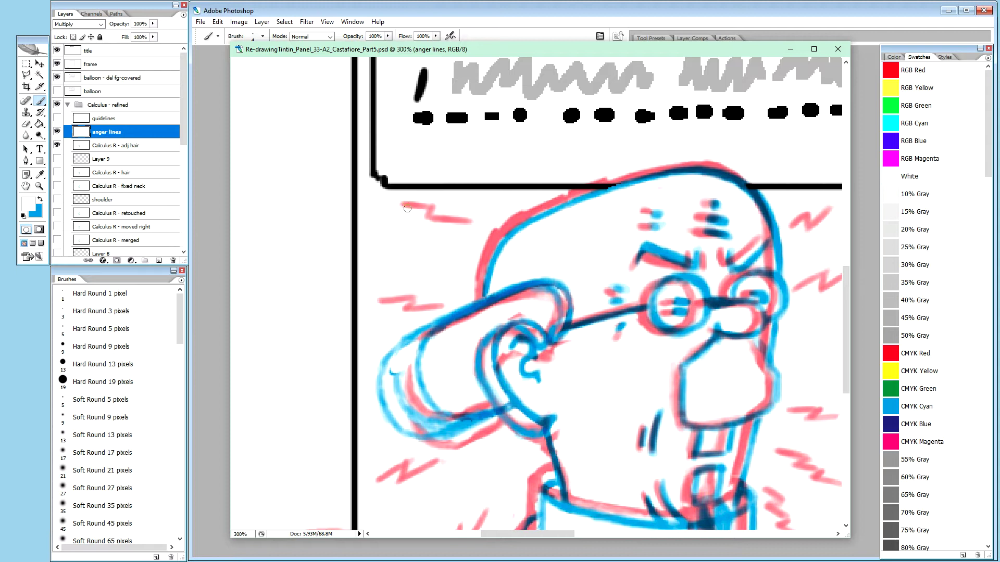
{"action": "key", "text": "x"}
{"action": "key", "text": "2"}
{"action": "left_click_drag", "start_coordinate": [422, 206], "coordinate": [436, 208]}
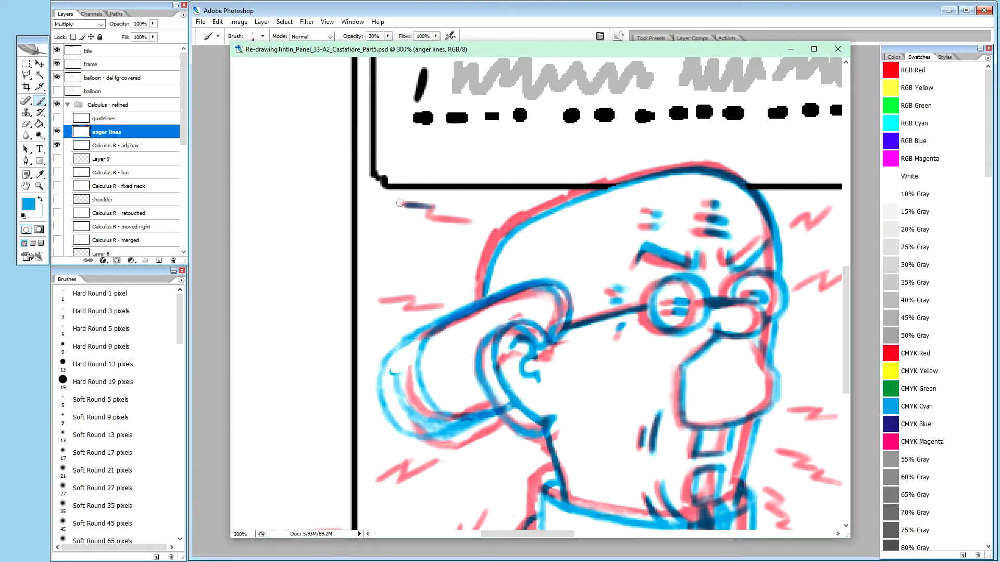
{"action": "left_click_drag", "start_coordinate": [401, 206], "coordinate": [428, 207]}
{"action": "left_click_drag", "start_coordinate": [402, 203], "coordinate": [396, 204]}
{"action": "mouse_move", "coordinate": [433, 207]}
{"action": "left_mouse_down"}
{"action": "mouse_move", "coordinate": [451, 220]}
{"action": "mouse_move", "coordinate": [426, 217]}
{"action": "mouse_move", "coordinate": [473, 222]}
{"action": "left_mouse_up"}
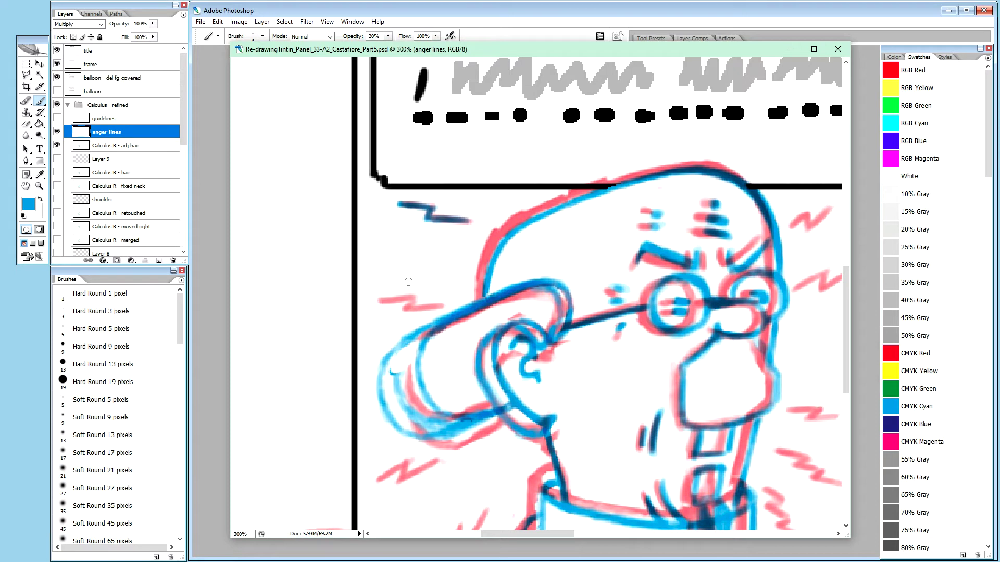
Step: Draw a second zigzag anger line just above the pink one by the back hair and trim its edge in white
{"action": "left_click_drag", "start_coordinate": [409, 281], "coordinate": [433, 281]}
{"action": "left_click_drag", "start_coordinate": [401, 280], "coordinate": [408, 281]}
{"action": "left_click_drag", "start_coordinate": [422, 282], "coordinate": [424, 282]}
{"action": "left_click_drag", "start_coordinate": [428, 281], "coordinate": [431, 279]}
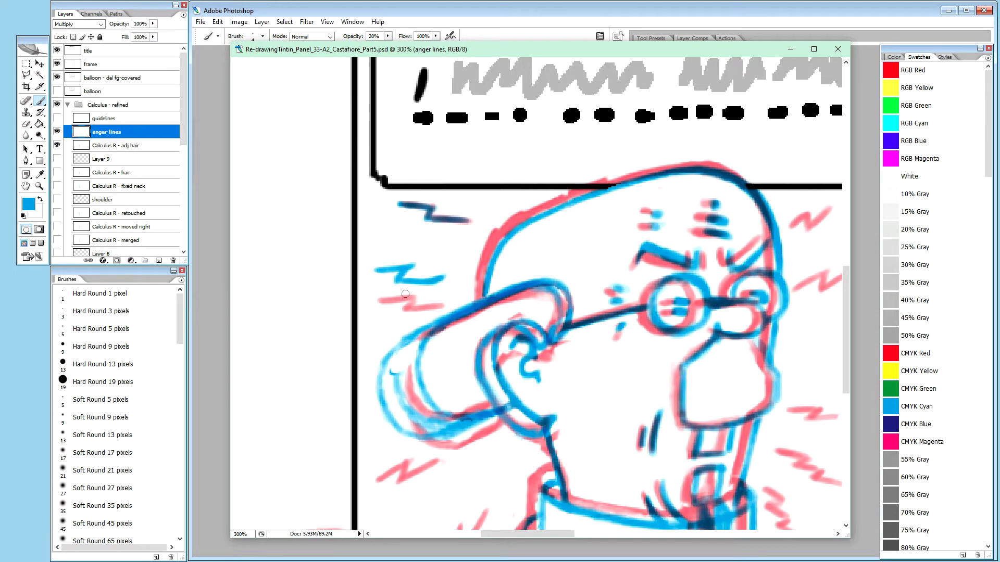
{"action": "key", "text": "x"}
{"action": "left_click_drag", "start_coordinate": [433, 286], "coordinate": [448, 279]}
Step: Isolate the Calculus R - new metal+ ear layer by hiding all the other layers
{"action": "key", "text": "space"}
{"action": "mouse_move", "coordinate": [479, 359]}
{"action": "left_mouse_down"}
{"action": "mouse_move", "coordinate": [512, 262]}
{"action": "mouse_move", "coordinate": [489, 216]}
{"action": "mouse_move", "coordinate": [499, 210]}
{"action": "left_mouse_up"}
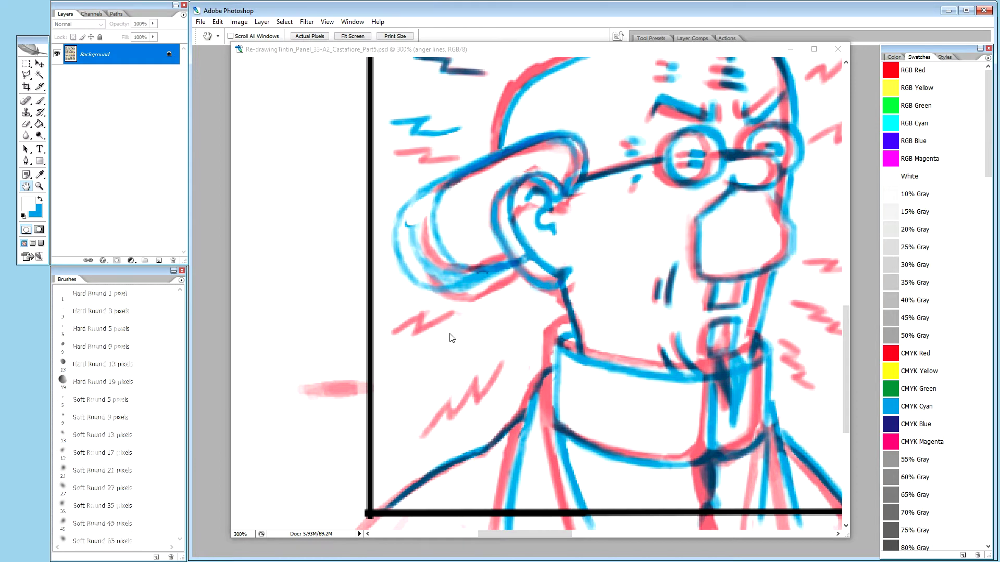
{"action": "key", "text": "b"}
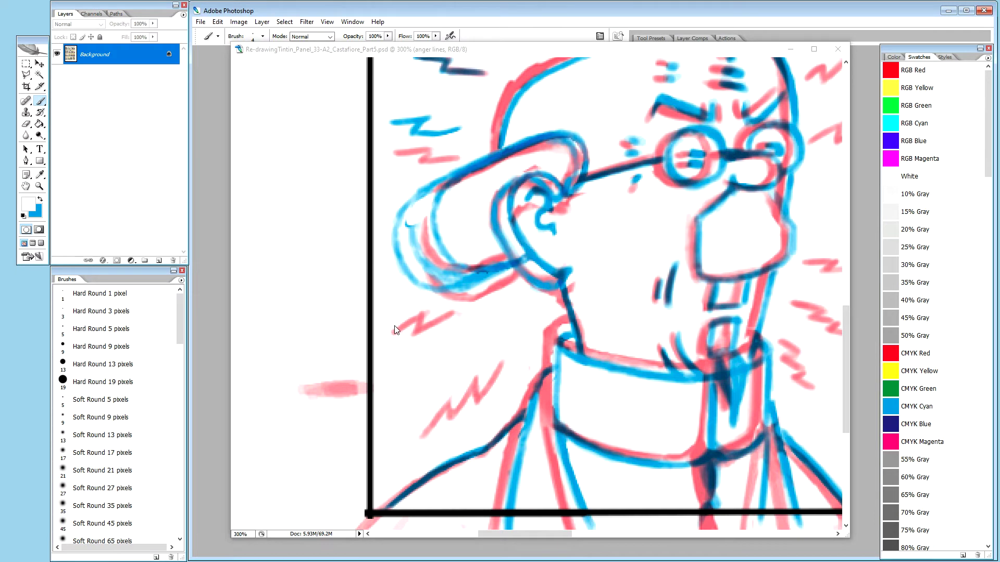
{"action": "key", "text": "x"}
{"action": "left_click", "coordinate": [487, 56]}
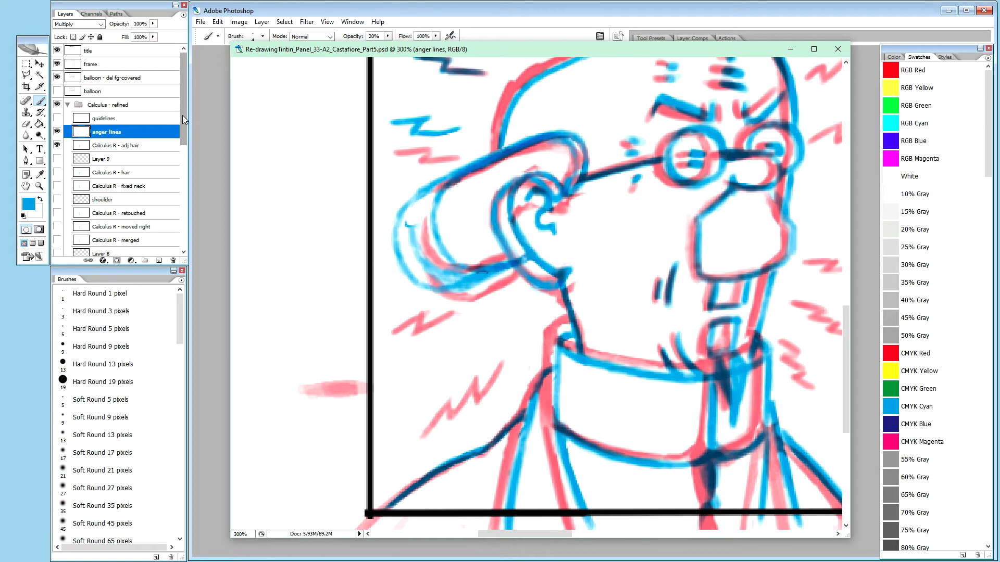
{"action": "left_click_drag", "start_coordinate": [182, 120], "coordinate": [189, 174]}
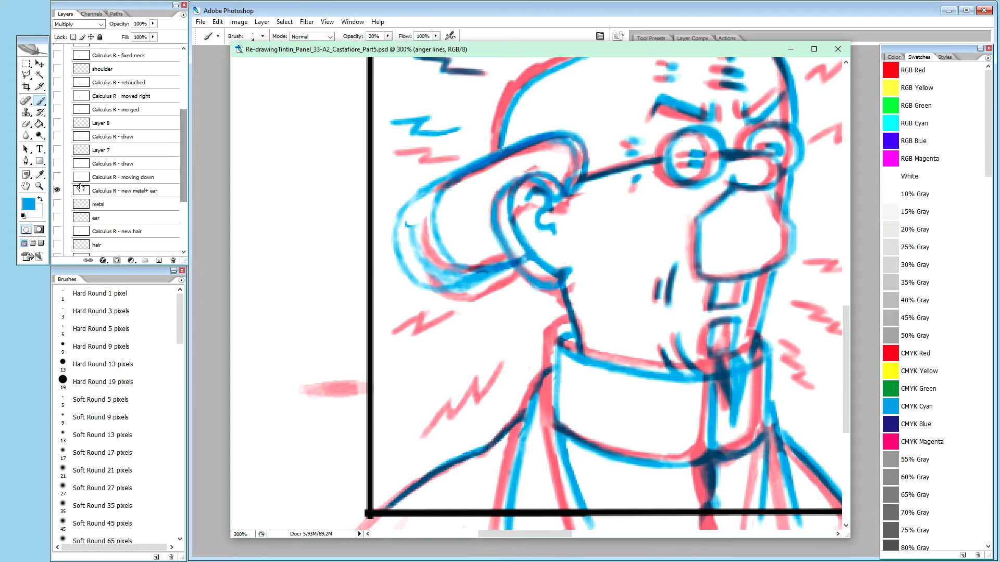
{"action": "left_click", "coordinate": [58, 191], "text": "alt"}
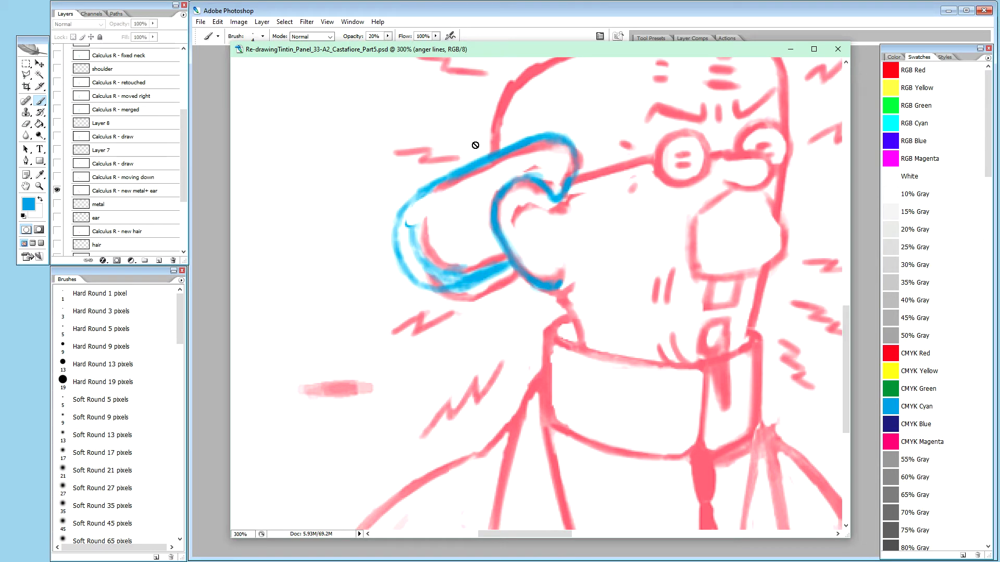
Step: Paint out the old blue back hair outline on Calculus R - new metal+ ear in white at 100% opacity and restore the other layers
{"action": "key", "text": "x"}
{"action": "key", "text": "0"}
{"action": "mouse_move", "coordinate": [183, 162]}
{"action": "left_mouse_down"}
{"action": "mouse_move", "coordinate": [182, 135]}
{"action": "mouse_move", "coordinate": [183, 151]}
{"action": "left_mouse_up"}
{"action": "left_click", "coordinate": [143, 219]}
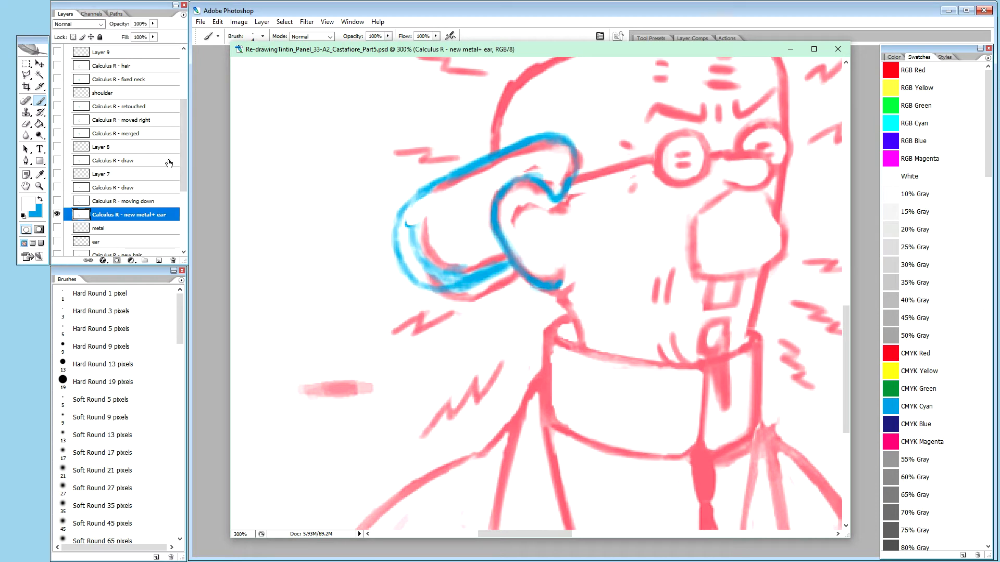
{"action": "mouse_move", "coordinate": [388, 229]}
{"action": "left_mouse_down"}
{"action": "mouse_move", "coordinate": [411, 283]}
{"action": "mouse_move", "coordinate": [391, 211]}
{"action": "mouse_move", "coordinate": [425, 295]}
{"action": "mouse_move", "coordinate": [414, 268]}
{"action": "mouse_move", "coordinate": [430, 295]}
{"action": "left_mouse_up"}
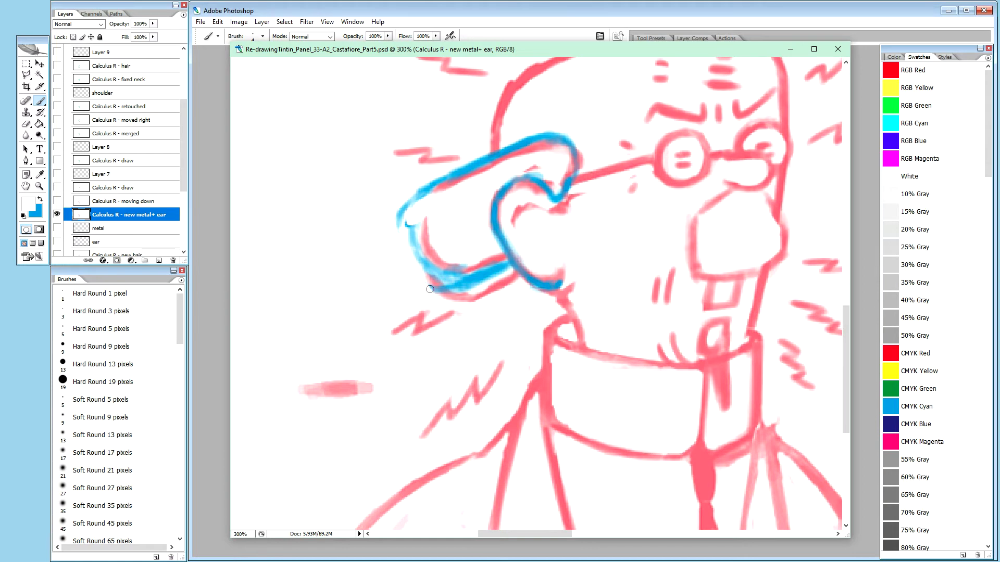
{"action": "mouse_move", "coordinate": [409, 258]}
{"action": "left_mouse_down"}
{"action": "mouse_move", "coordinate": [395, 213]}
{"action": "mouse_move", "coordinate": [390, 220]}
{"action": "mouse_move", "coordinate": [407, 194]}
{"action": "mouse_move", "coordinate": [419, 266]}
{"action": "left_mouse_up"}
{"action": "mouse_move", "coordinate": [415, 201]}
{"action": "left_mouse_down"}
{"action": "mouse_move", "coordinate": [414, 190]}
{"action": "mouse_move", "coordinate": [431, 183]}
{"action": "mouse_move", "coordinate": [421, 189]}
{"action": "left_mouse_up"}
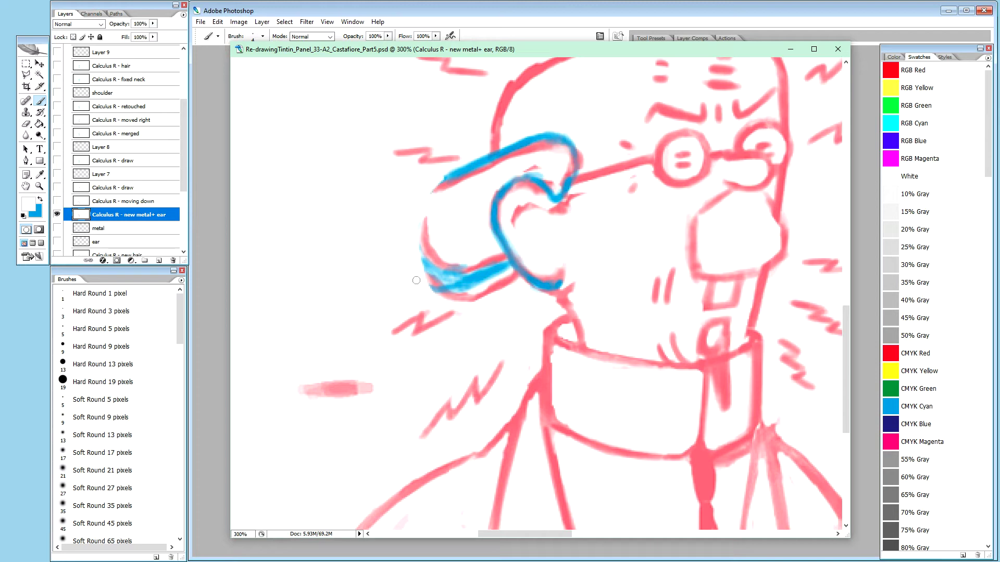
{"action": "left_click", "coordinate": [57, 215]}
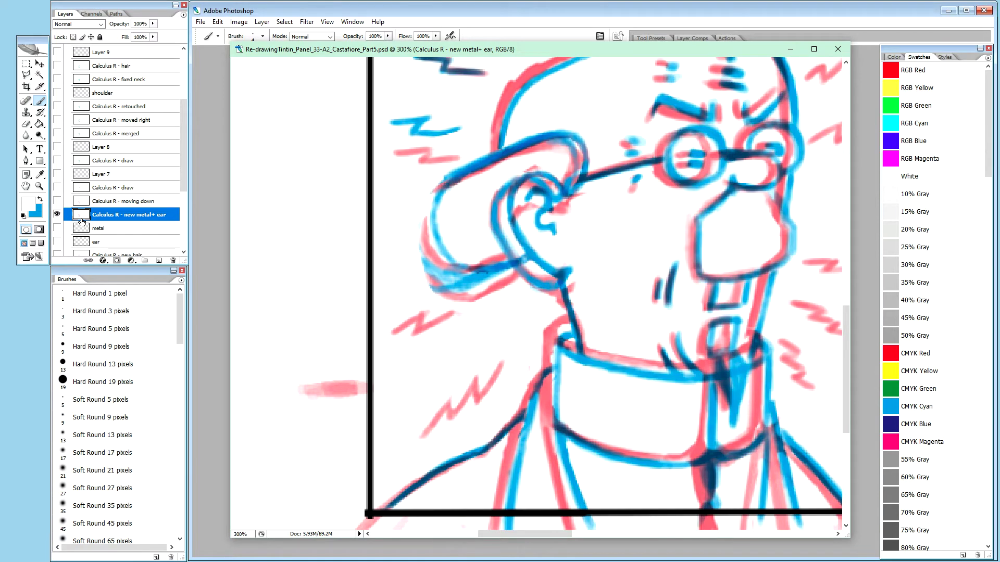
{"action": "left_click_drag", "start_coordinate": [182, 183], "coordinate": [177, 124]}
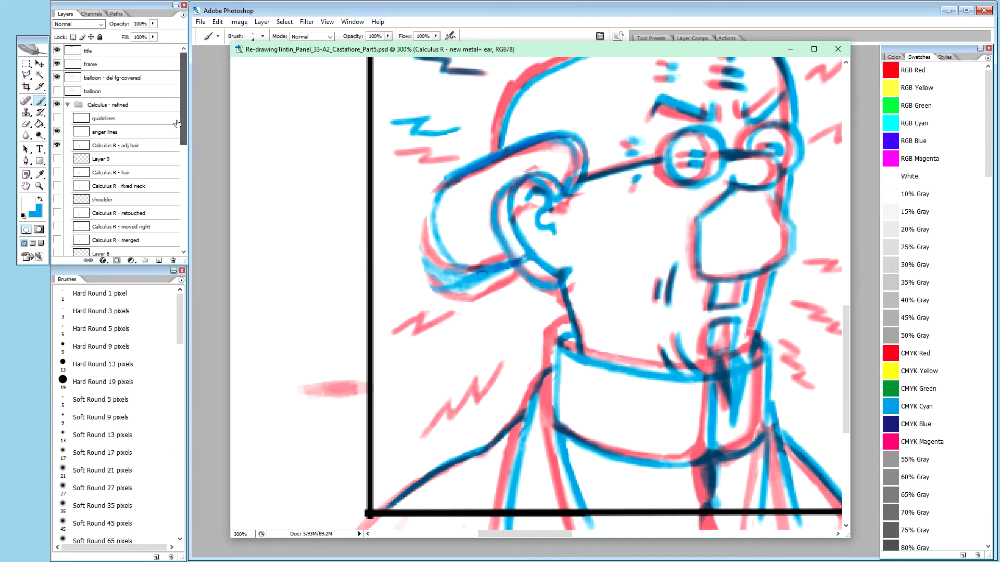
Step: Toggle the anger lines and Calculus R - adj hair layers off and on to compare the blue linework with the pink sketch
{"action": "left_click", "coordinate": [58, 146], "text": "alt"}
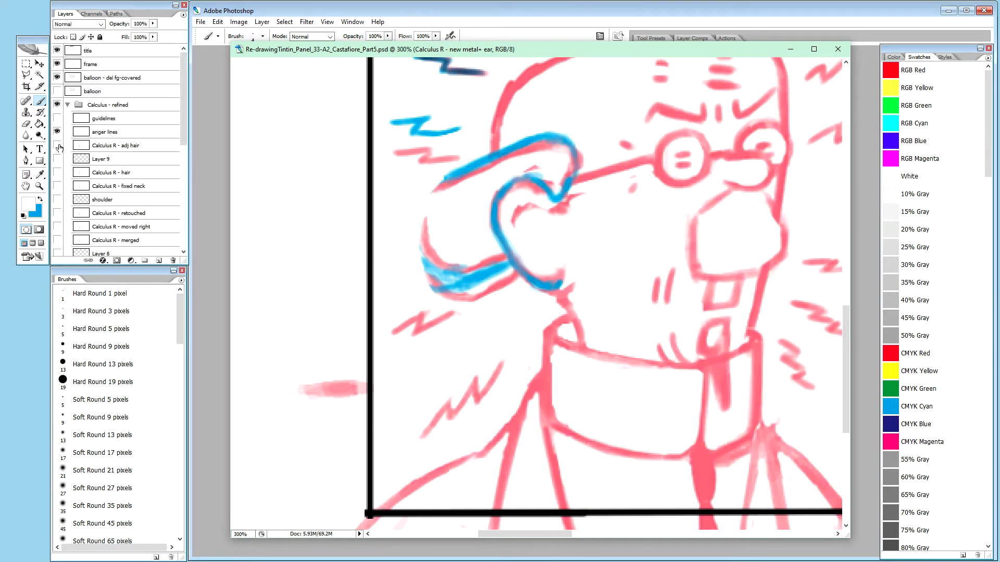
{"action": "left_click", "coordinate": [58, 146], "text": "alt"}
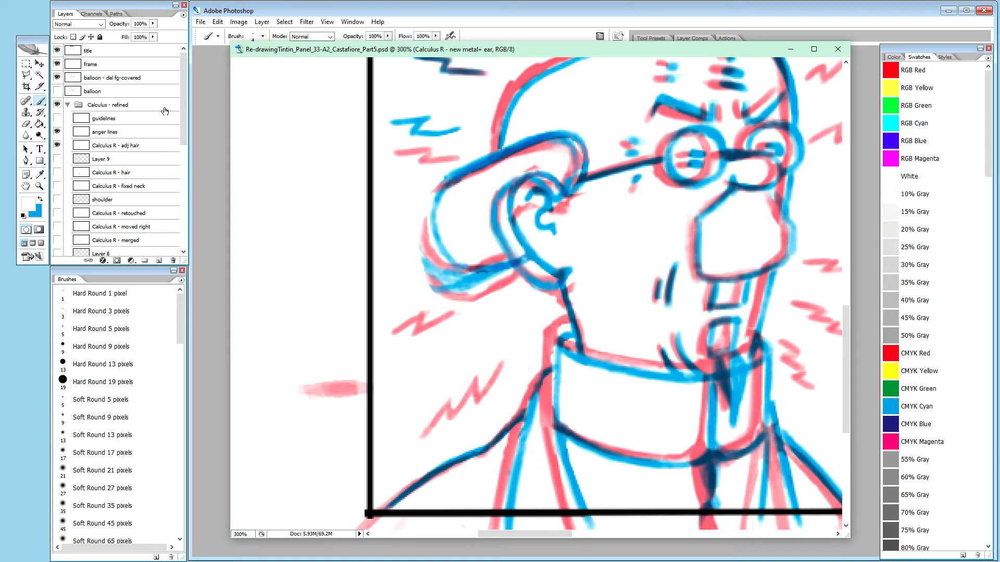
{"action": "mouse_move", "coordinate": [184, 102]}
{"action": "left_mouse_down"}
{"action": "mouse_move", "coordinate": [204, 212]}
{"action": "mouse_move", "coordinate": [170, 93]}
{"action": "left_mouse_up"}
{"action": "left_click", "coordinate": [58, 132]}
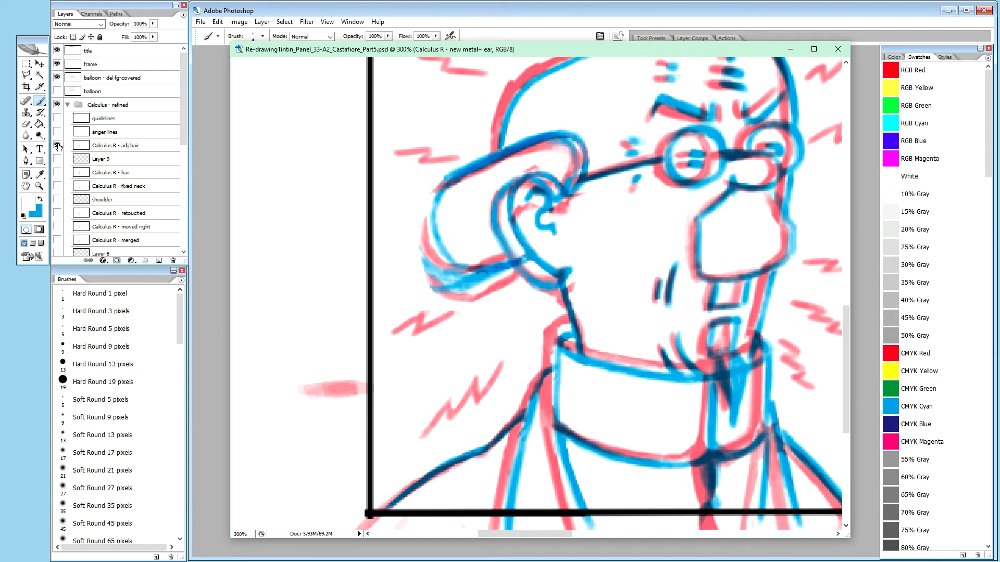
{"action": "left_click", "coordinate": [58, 146]}
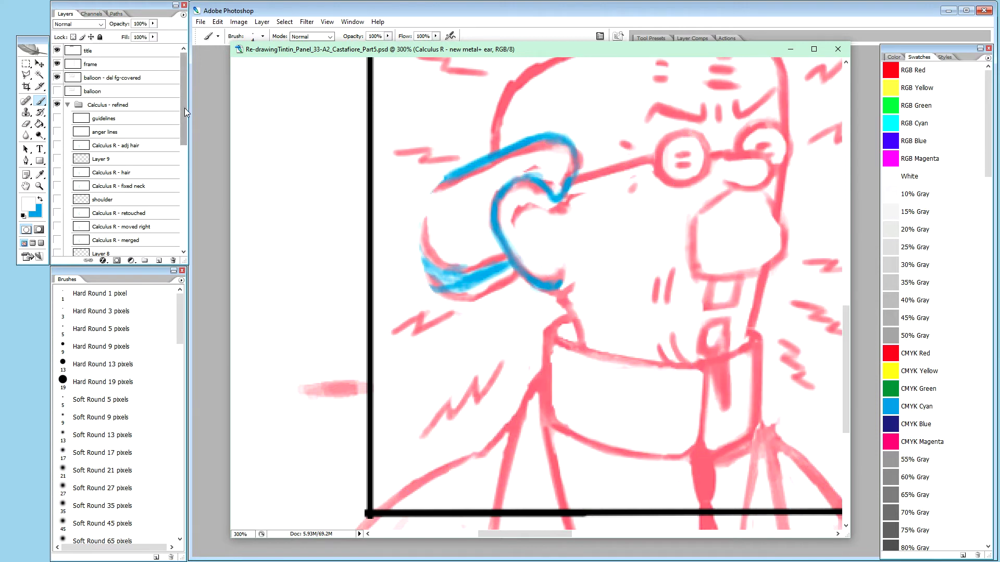
{"action": "left_click_drag", "start_coordinate": [185, 108], "coordinate": [190, 115]}
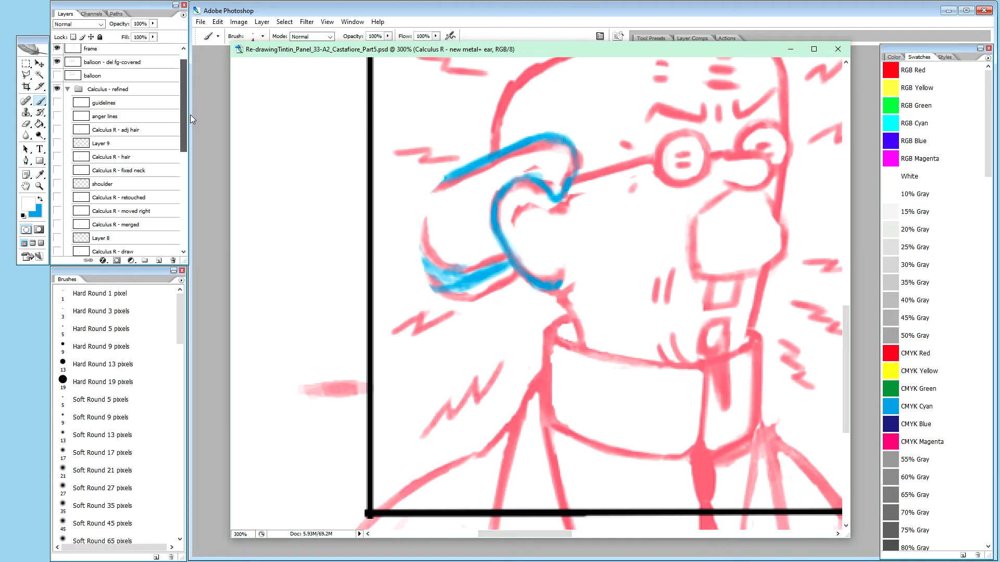
{"action": "left_click_drag", "start_coordinate": [189, 115], "coordinate": [198, 172]}
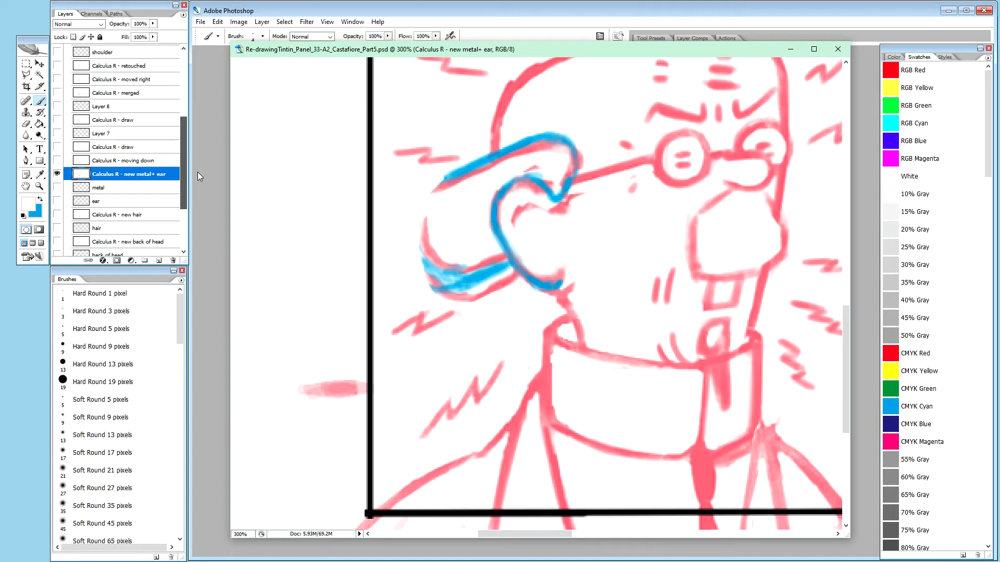
{"action": "left_click_drag", "start_coordinate": [198, 171], "coordinate": [176, 96]}
{"action": "left_click", "coordinate": [57, 131]}
{"action": "left_click", "coordinate": [56, 146]}
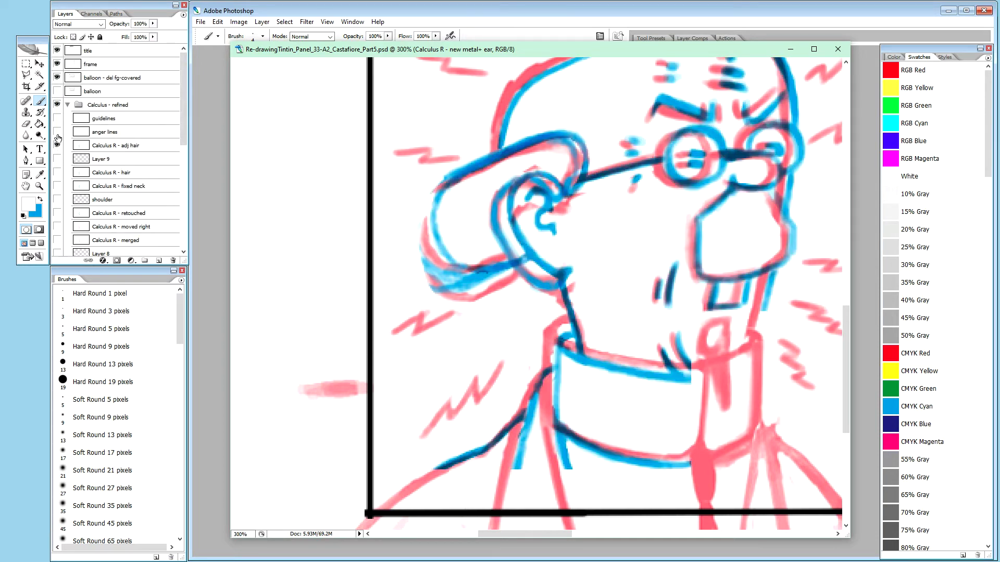
Step: Hide the Calculus R - new metal+ ear sketch layer and make anger lines the active layer
{"action": "left_click_drag", "start_coordinate": [183, 121], "coordinate": [194, 195]}
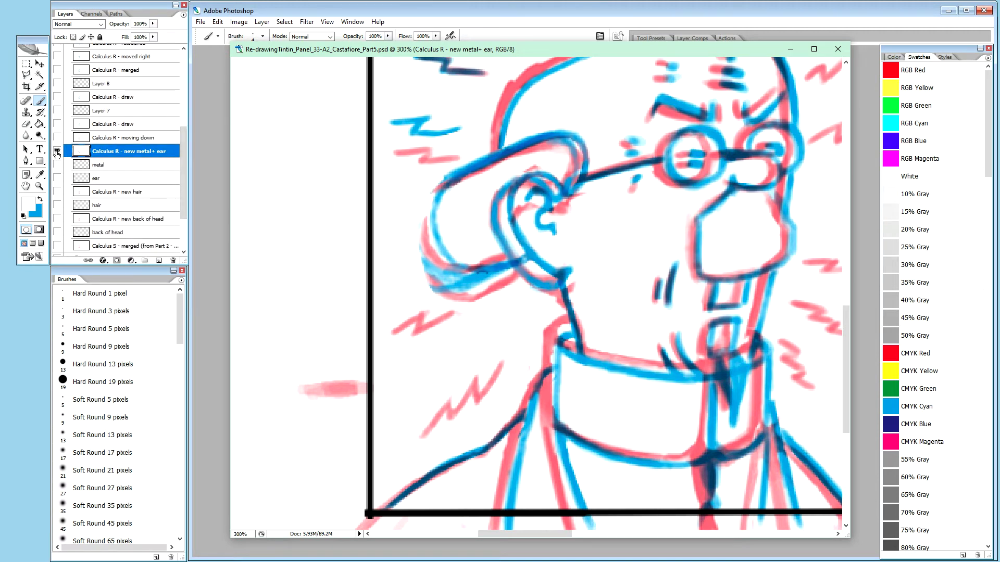
{"action": "left_click", "coordinate": [58, 152]}
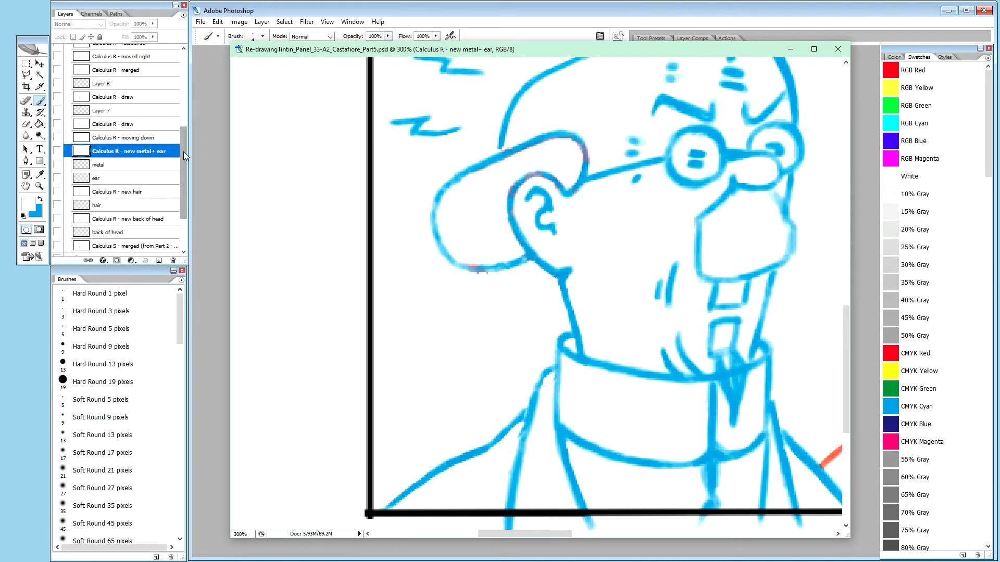
{"action": "left_click_drag", "start_coordinate": [183, 150], "coordinate": [174, 100]}
{"action": "scroll", "coordinate": [112, 110], "scroll_direction": "up", "scroll_amount": 3}
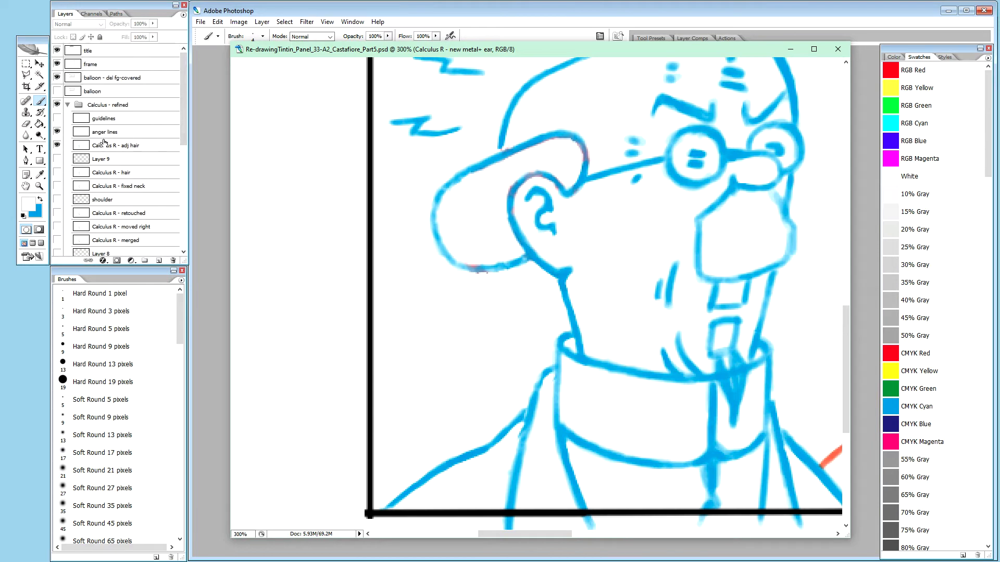
{"action": "left_click", "coordinate": [131, 133]}
{"action": "mouse_move", "coordinate": [183, 123]}
{"action": "left_mouse_down"}
{"action": "mouse_move", "coordinate": [193, 213]}
{"action": "mouse_move", "coordinate": [193, 196]}
{"action": "left_mouse_up"}
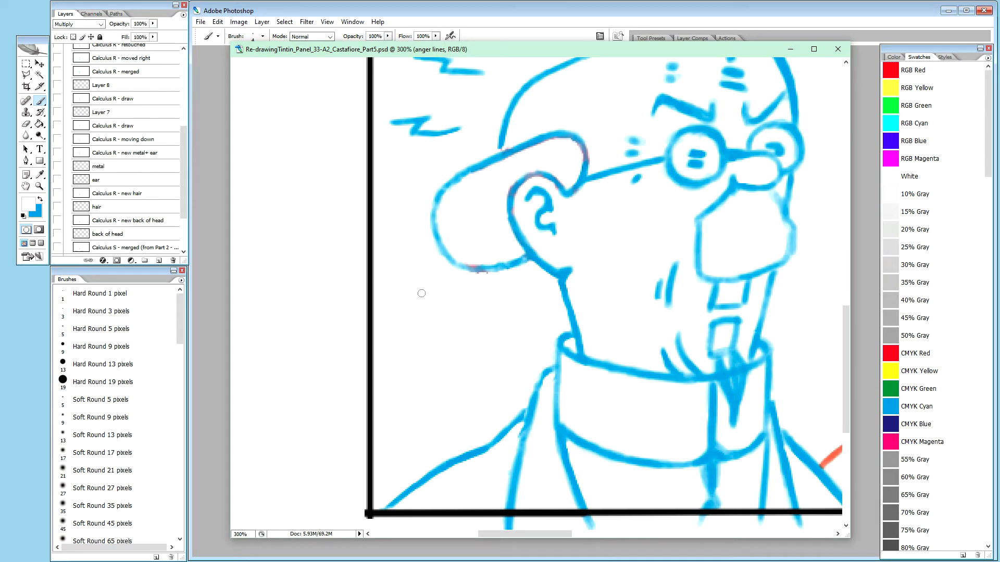
Step: Draw a short blue zigzag anger line below the back hair at 20% brush opacity and trim its edges in white at 100%
{"action": "key", "text": "x"}
{"action": "left_click_drag", "start_coordinate": [398, 279], "coordinate": [386, 284]}
{"action": "mouse_move", "coordinate": [402, 279]}
{"action": "left_mouse_down"}
{"action": "mouse_move", "coordinate": [389, 283]}
{"action": "mouse_move", "coordinate": [415, 274]}
{"action": "left_mouse_up"}
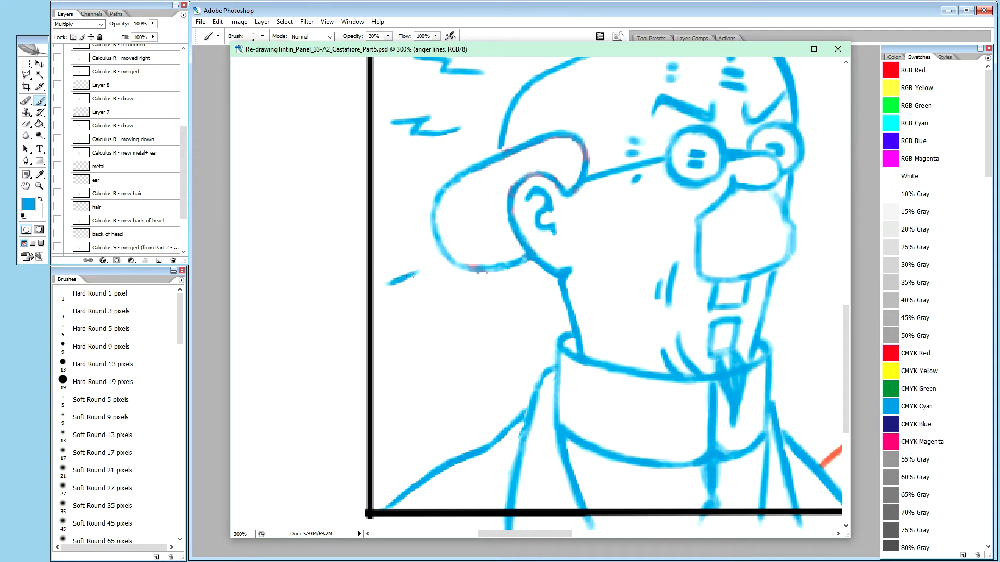
{"action": "left_click_drag", "start_coordinate": [415, 275], "coordinate": [415, 273]}
{"action": "left_click_drag", "start_coordinate": [418, 287], "coordinate": [445, 275]}
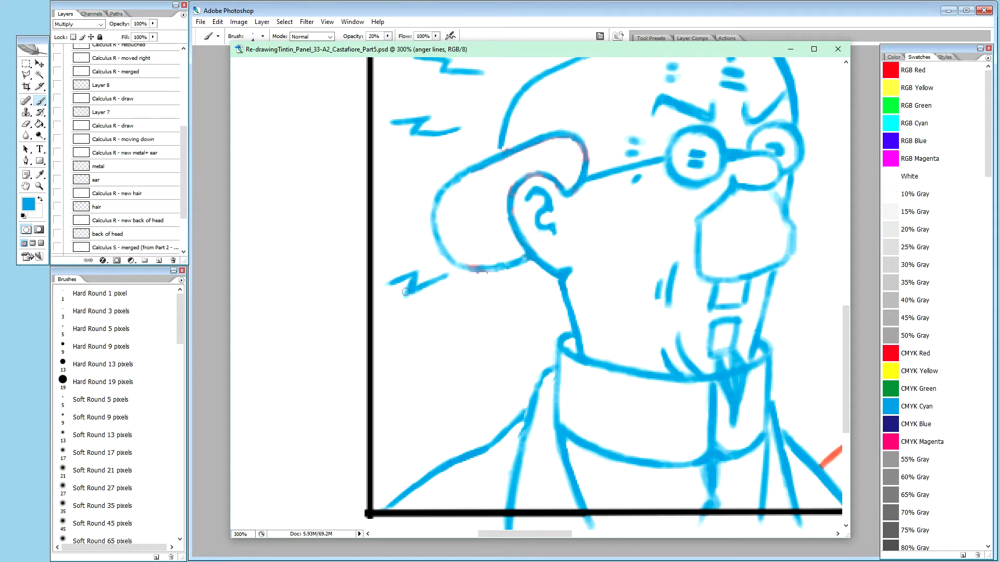
{"action": "key", "text": "z"}
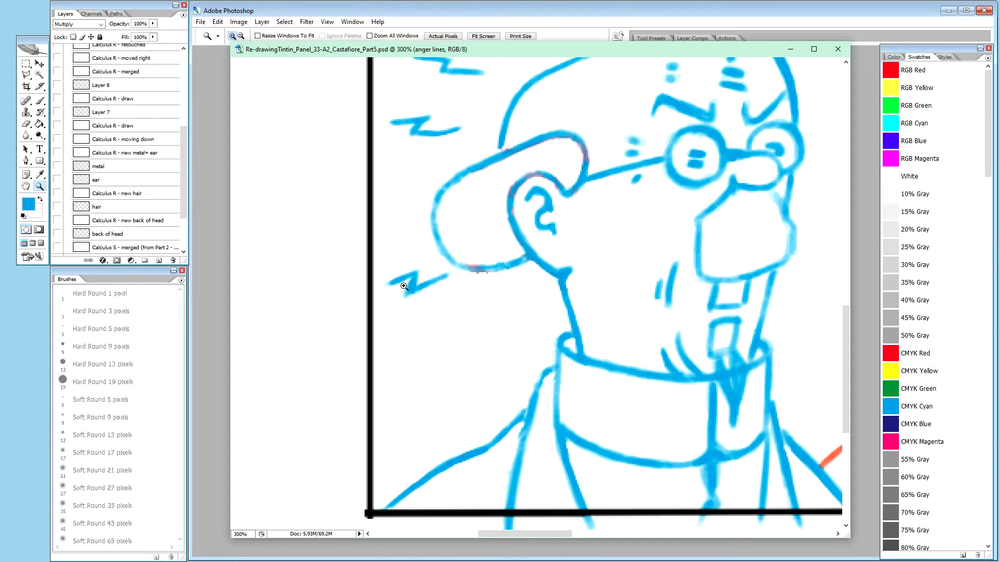
{"action": "key", "text": "b"}
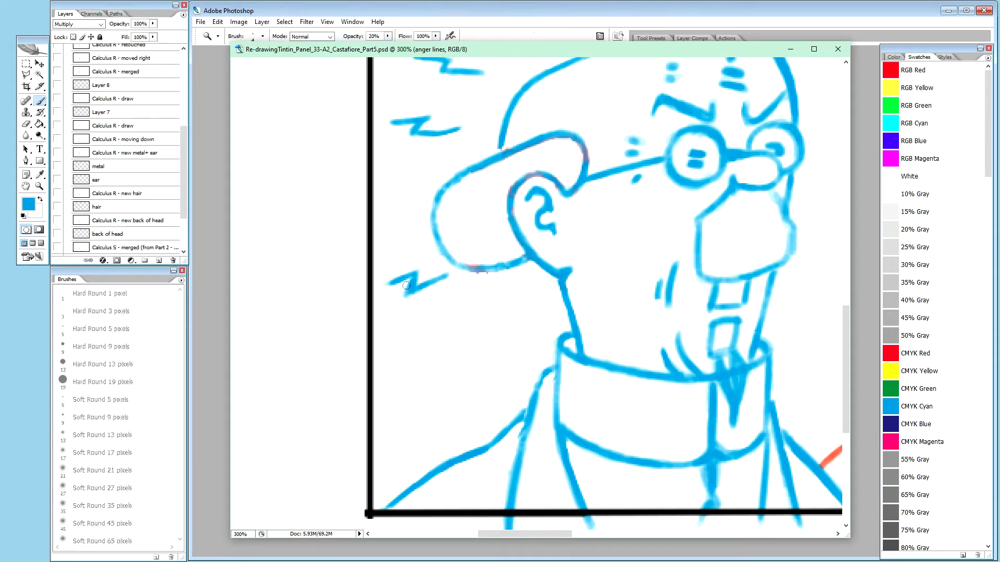
{"action": "key", "text": "x"}
{"action": "key", "text": "0"}
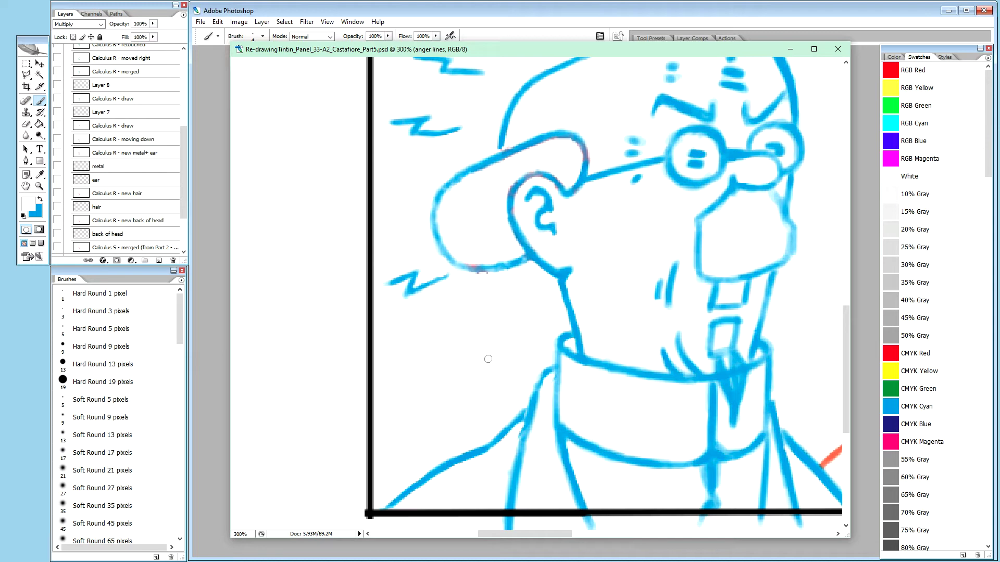
Step: Draw the long zigzag anger line above the back shoulder in blue at 20% opacity using the pink sketch, and clean it in white at 100%
{"action": "key", "text": "x"}
{"action": "key", "text": "2"}
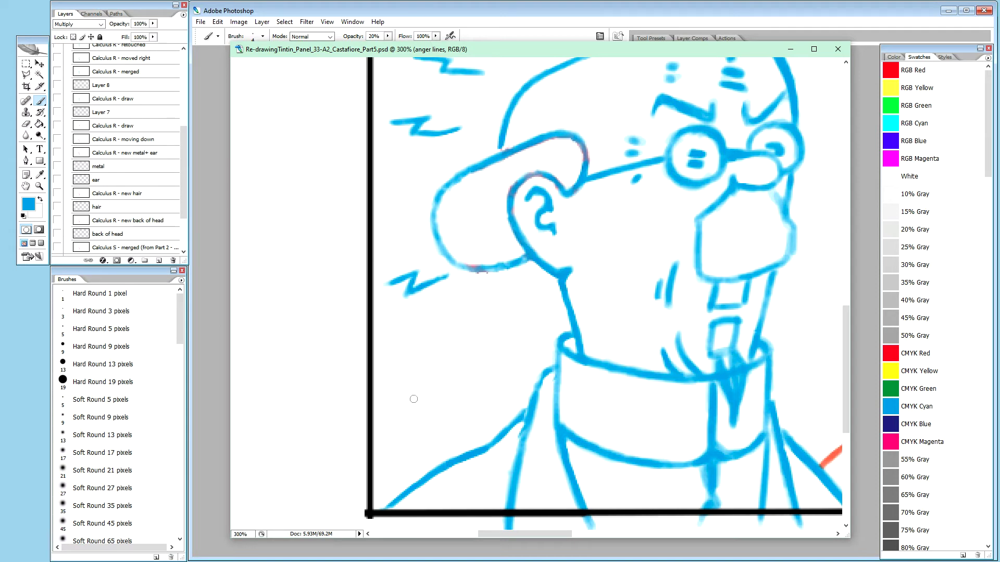
{"action": "left_click", "coordinate": [57, 154]}
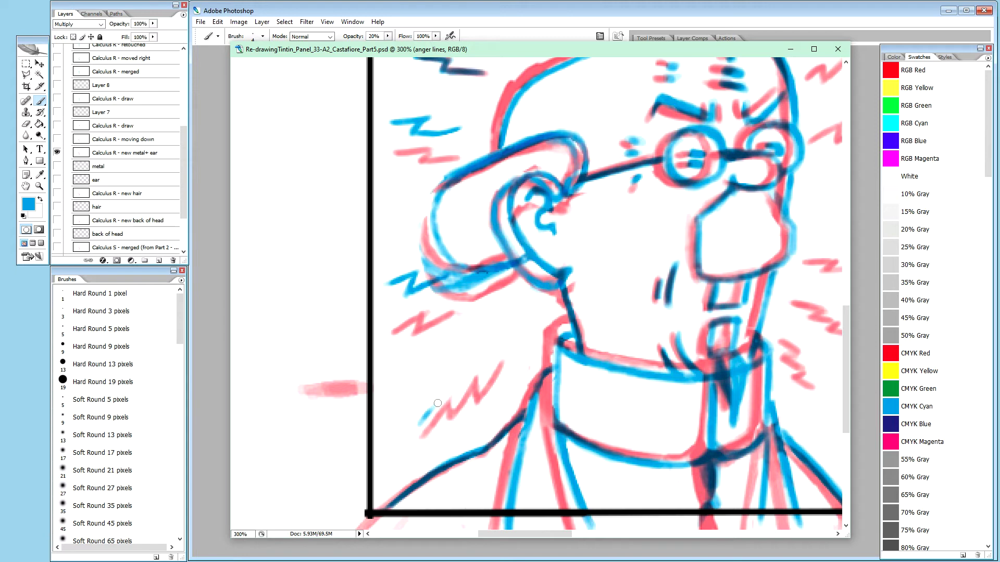
{"action": "mouse_move", "coordinate": [420, 424]}
{"action": "left_mouse_down"}
{"action": "mouse_move", "coordinate": [449, 388]}
{"action": "mouse_move", "coordinate": [412, 433]}
{"action": "mouse_move", "coordinate": [431, 409]}
{"action": "left_mouse_up"}
{"action": "left_click_drag", "start_coordinate": [451, 402], "coordinate": [447, 391]}
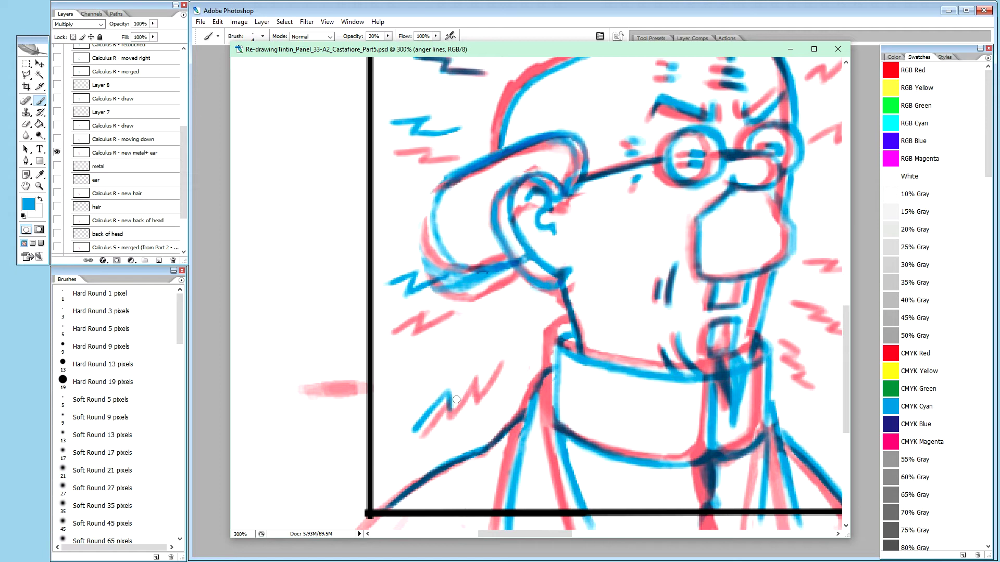
{"action": "mouse_move", "coordinate": [449, 409]}
{"action": "left_mouse_down"}
{"action": "mouse_move", "coordinate": [478, 366]}
{"action": "mouse_move", "coordinate": [471, 406]}
{"action": "mouse_move", "coordinate": [483, 386]}
{"action": "left_mouse_up"}
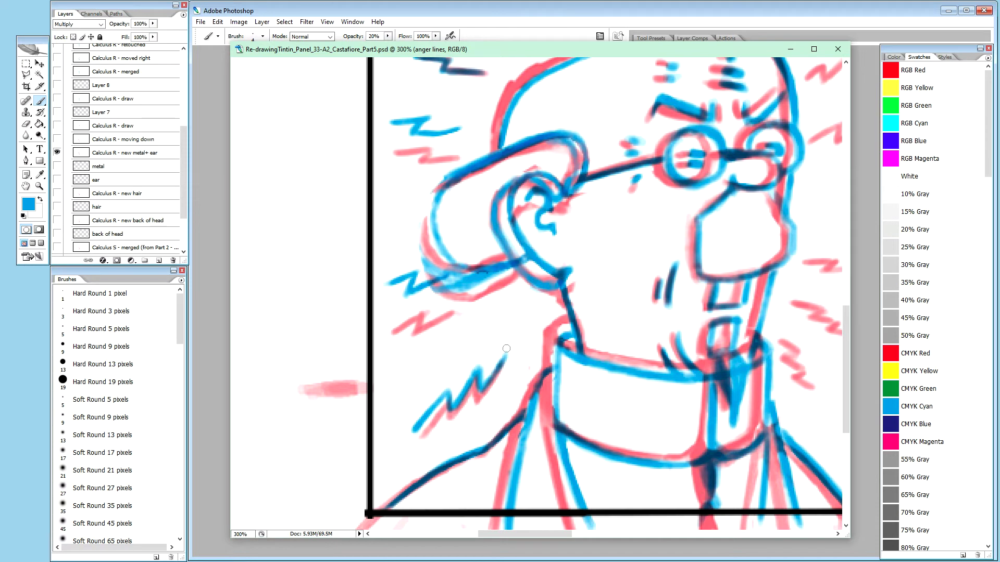
{"action": "left_click", "coordinate": [58, 152]}
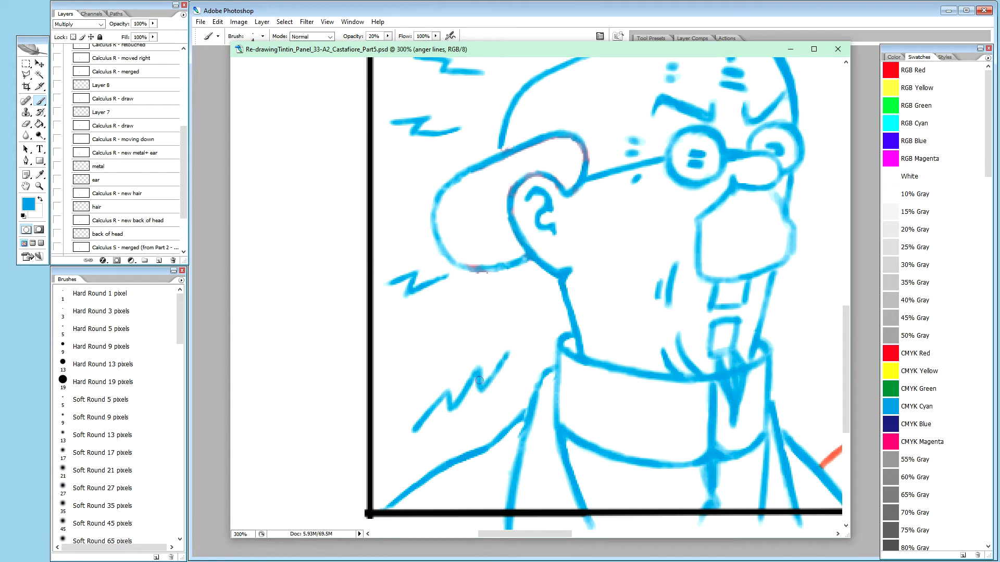
{"action": "key", "text": "x"}
{"action": "key", "text": "0"}
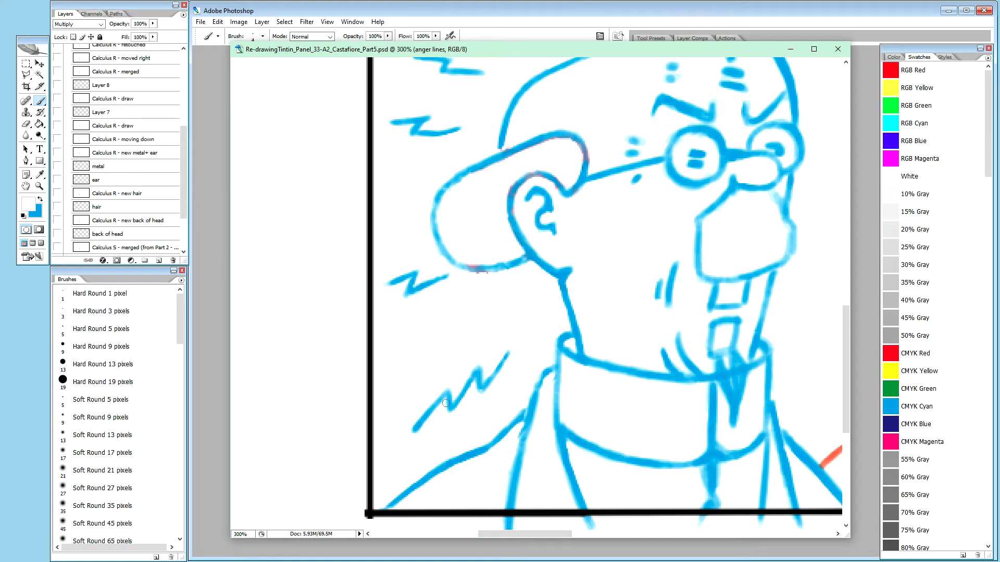
Step: Restore the blue brush at 20% opacity and show the Calculus R - new metal+ ear sketch layer for the face side of the head
{"action": "key", "text": "x"}
{"action": "key", "text": "2"}
{"action": "key", "text": "ctrl+minus"}
{"action": "key", "text": "ctrl+minus"}
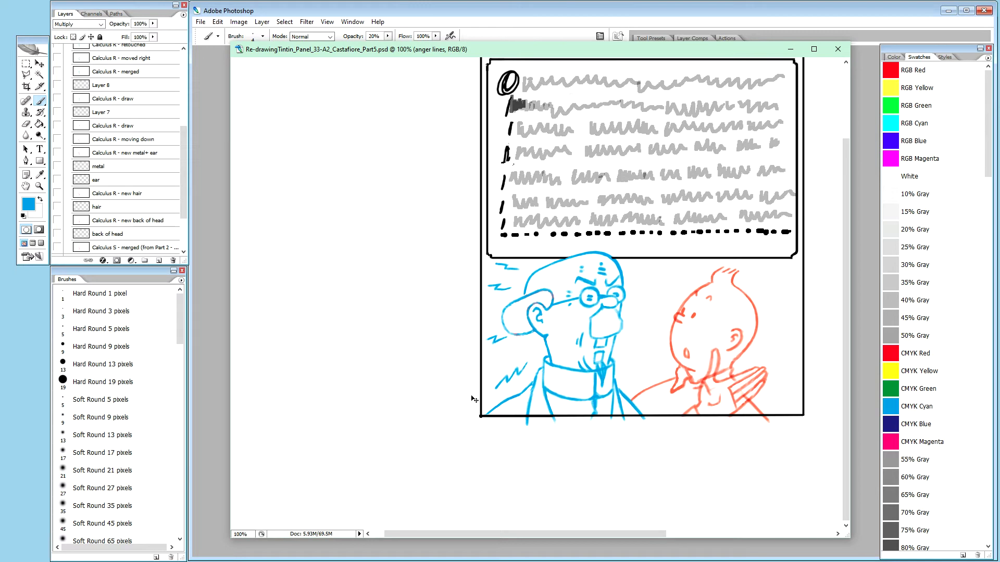
{"action": "key", "text": "ctrl+plus"}
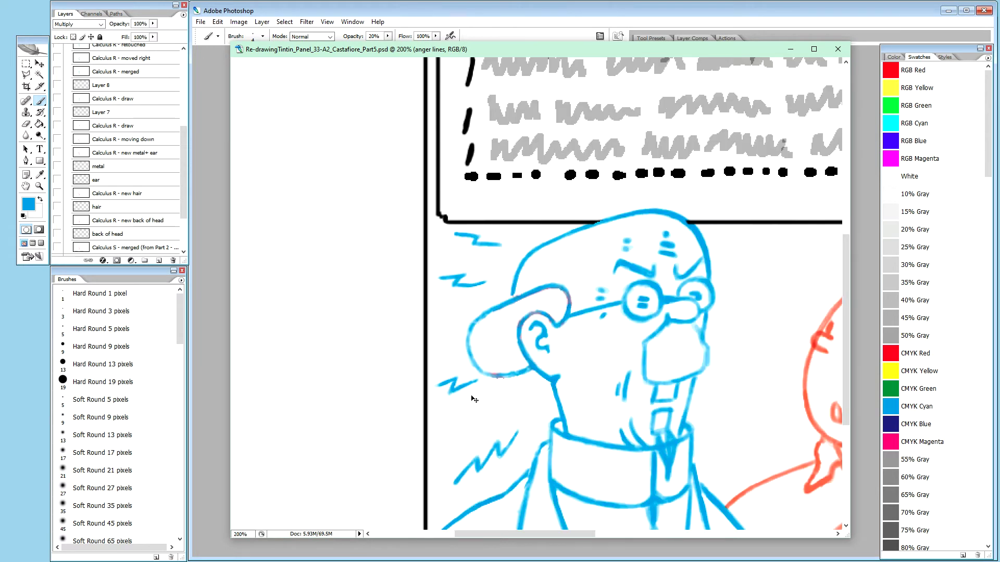
{"action": "key", "text": "ctrl+plus"}
{"action": "key", "text": "h"}
{"action": "mouse_move", "coordinate": [740, 301]}
{"action": "left_mouse_down"}
{"action": "mouse_move", "coordinate": [506, 288]}
{"action": "mouse_move", "coordinate": [469, 242]}
{"action": "left_mouse_up"}
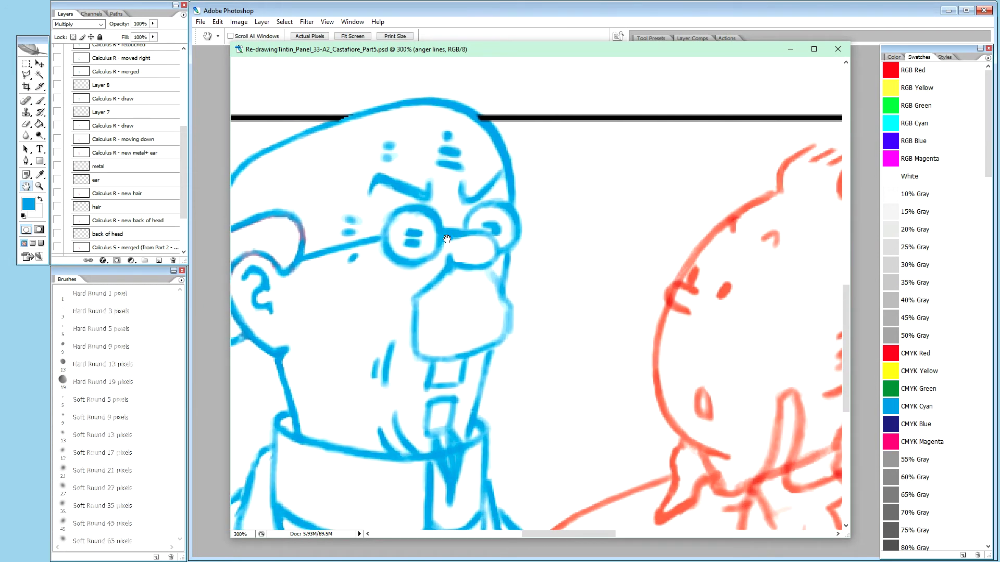
{"action": "left_click", "coordinate": [58, 153]}
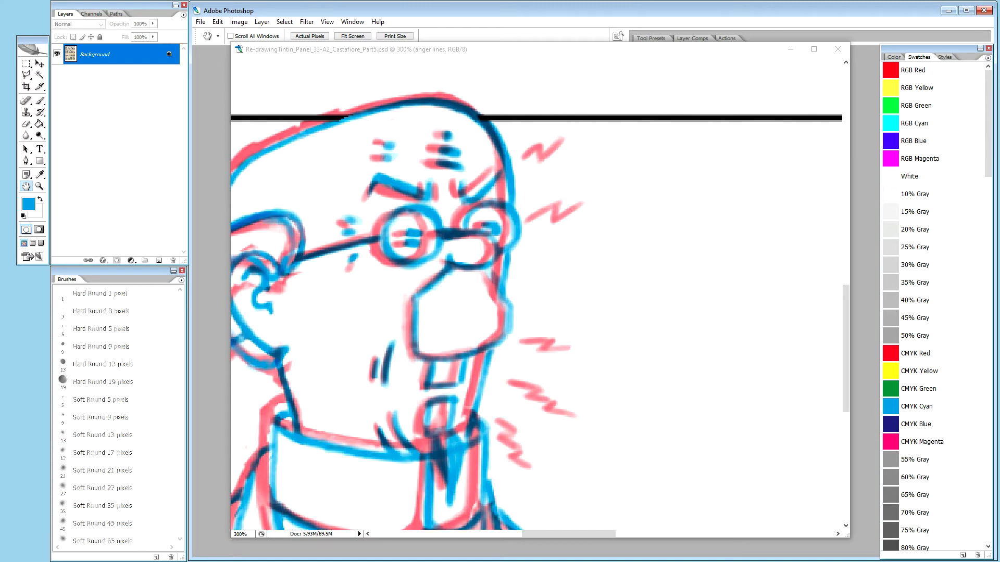
{"action": "left_click", "coordinate": [528, 54]}
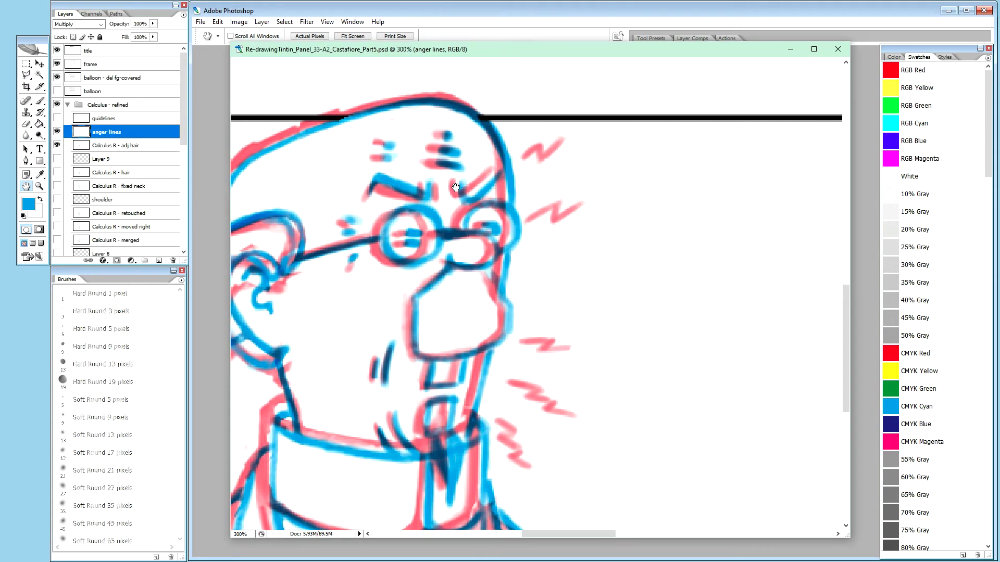
{"action": "key", "text": "b"}
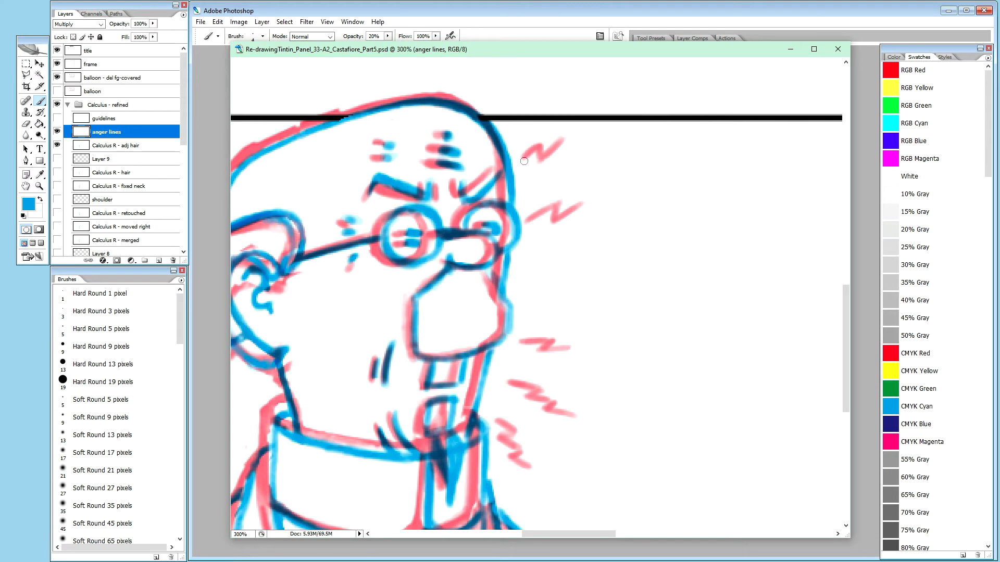
Step: Trace the upper pink zigzag anger line in front of the forehead with the blue brush at 20% opacity
{"action": "left_click", "coordinate": [525, 158]}
{"action": "left_click", "coordinate": [532, 151]}
{"action": "left_click_drag", "start_coordinate": [535, 149], "coordinate": [539, 147]}
{"action": "left_click", "coordinate": [540, 146]}
{"action": "mouse_move", "coordinate": [545, 156]}
{"action": "left_mouse_down"}
{"action": "mouse_move", "coordinate": [556, 139]}
{"action": "mouse_move", "coordinate": [548, 151]}
{"action": "left_mouse_up"}
{"action": "mouse_move", "coordinate": [552, 146]}
{"action": "left_mouse_down"}
{"action": "mouse_move", "coordinate": [560, 135]}
{"action": "mouse_move", "coordinate": [542, 160]}
{"action": "left_mouse_up"}
Step: Draw the zigzag anger line in front of the glasses in blue, extending outward past the pink one, and trim it in white at 100% opacity
{"action": "left_click_drag", "start_coordinate": [522, 229], "coordinate": [521, 230]}
{"action": "left_click_drag", "start_coordinate": [522, 229], "coordinate": [522, 233]}
{"action": "left_click_drag", "start_coordinate": [551, 217], "coordinate": [563, 206]}
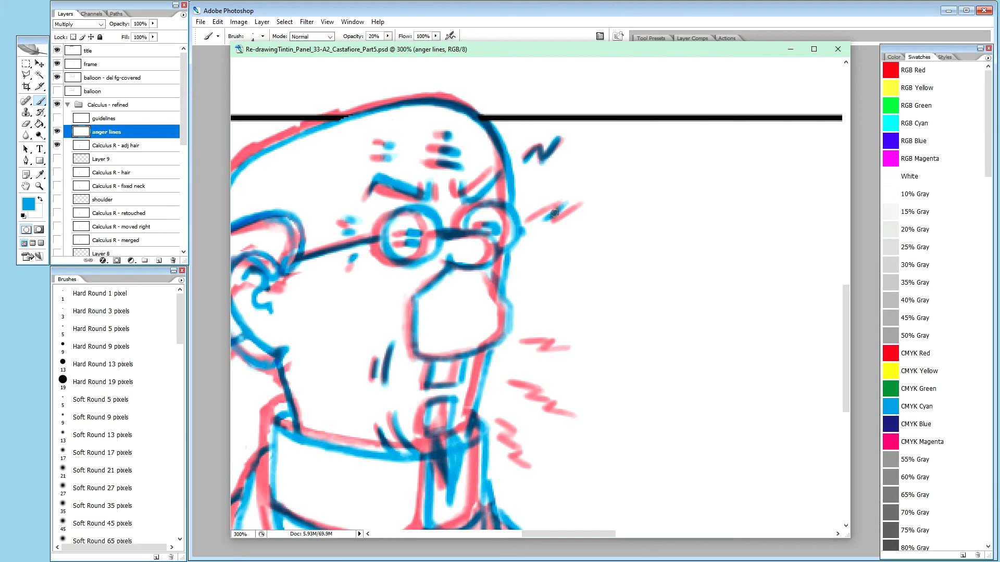
{"action": "mouse_move", "coordinate": [546, 219]}
{"action": "left_mouse_down"}
{"action": "mouse_move", "coordinate": [573, 198]}
{"action": "mouse_move", "coordinate": [556, 217]}
{"action": "mouse_move", "coordinate": [526, 213]}
{"action": "mouse_move", "coordinate": [575, 210]}
{"action": "left_mouse_up"}
{"action": "left_click_drag", "start_coordinate": [606, 198], "coordinate": [582, 211]}
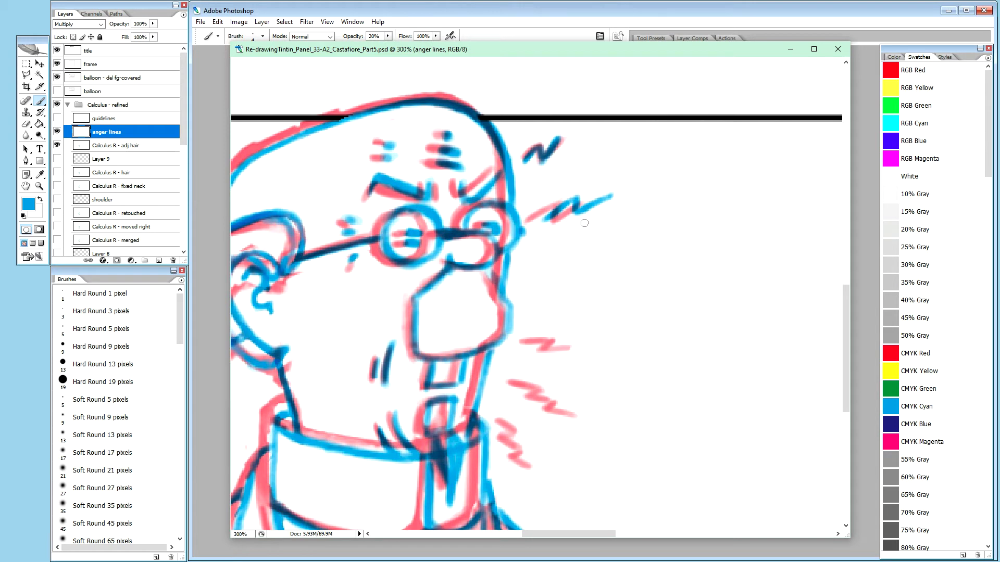
{"action": "key", "text": "x"}
{"action": "key", "text": "0"}
{"action": "left_click_drag", "start_coordinate": [581, 219], "coordinate": [598, 208]}
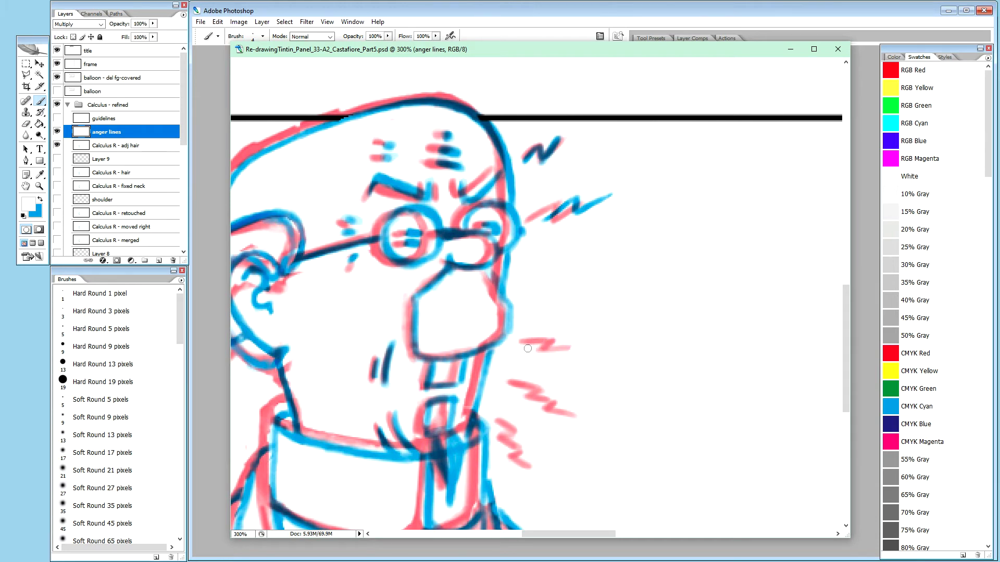
Step: Draw the zigzag anger line in front of the nose in blue at 20% opacity, offset outward from the pink one
{"action": "key", "text": "x"}
{"action": "left_click_drag", "start_coordinate": [540, 341], "coordinate": [565, 339]}
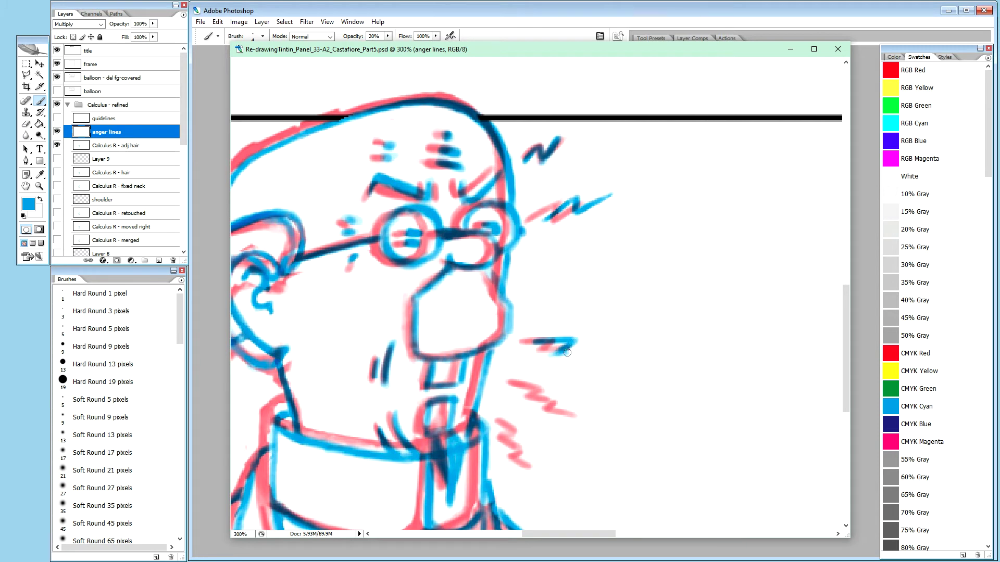
{"action": "mouse_move", "coordinate": [567, 352]}
{"action": "left_mouse_down"}
{"action": "mouse_move", "coordinate": [600, 349]}
{"action": "mouse_move", "coordinate": [558, 355]}
{"action": "mouse_move", "coordinate": [589, 351]}
{"action": "left_mouse_up"}
{"action": "left_click_drag", "start_coordinate": [594, 351], "coordinate": [604, 349]}
{"action": "left_click_drag", "start_coordinate": [532, 341], "coordinate": [577, 340]}
{"action": "left_click_drag", "start_coordinate": [593, 350], "coordinate": [604, 349]}
Step: Draw a blue zigzag anger line in front of the mouth, offset outward from the longer pink zigzag
{"action": "left_click_drag", "start_coordinate": [538, 387], "coordinate": [558, 391]}
{"action": "left_click_drag", "start_coordinate": [534, 387], "coordinate": [560, 389]}
{"action": "left_click_drag", "start_coordinate": [564, 389], "coordinate": [552, 402]}
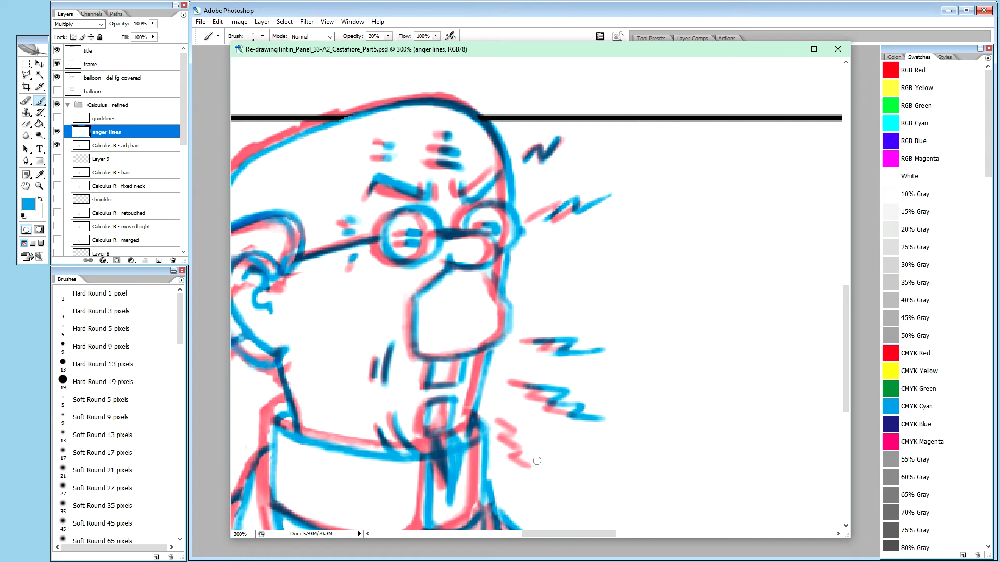
Step: Show the guidelines layer and draw CMYK Green guide strokes along the starts of the zigzag anger lines in front of the face
{"action": "left_click", "coordinate": [56, 119]}
{"action": "left_click", "coordinate": [101, 119]}
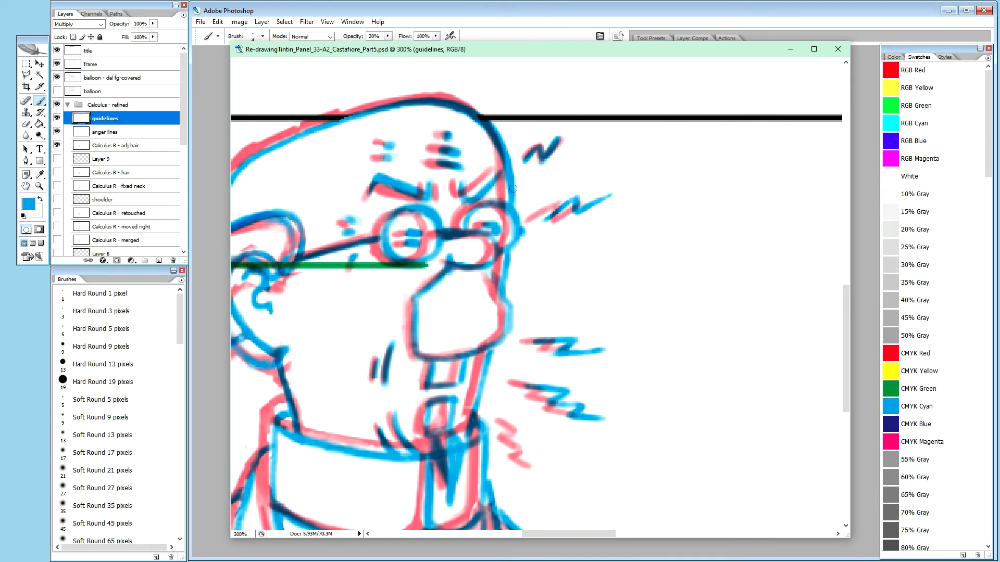
{"action": "left_click", "coordinate": [942, 388]}
{"action": "mouse_move", "coordinate": [539, 323]}
{"action": "left_mouse_down"}
{"action": "mouse_move", "coordinate": [522, 410]}
{"action": "mouse_move", "coordinate": [521, 398]}
{"action": "left_mouse_up"}
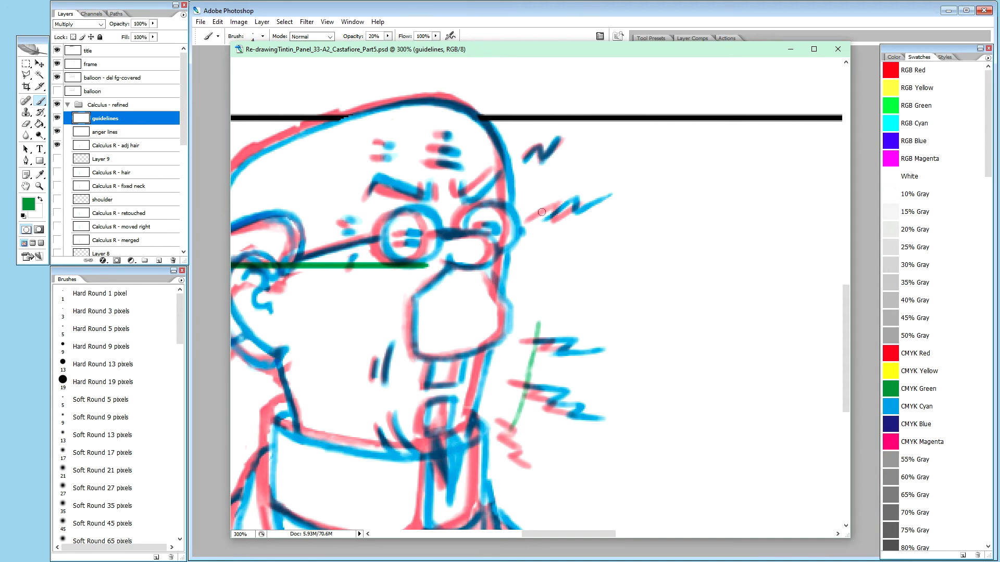
{"action": "mouse_move", "coordinate": [540, 204]}
{"action": "left_mouse_down"}
{"action": "mouse_move", "coordinate": [547, 231]}
{"action": "mouse_move", "coordinate": [524, 228]}
{"action": "mouse_move", "coordinate": [520, 215]}
{"action": "mouse_move", "coordinate": [525, 237]}
{"action": "left_mouse_up"}
{"action": "mouse_move", "coordinate": [519, 141]}
{"action": "left_mouse_down"}
{"action": "mouse_move", "coordinate": [528, 167]}
{"action": "mouse_move", "coordinate": [511, 175]}
{"action": "left_mouse_up"}
{"action": "left_click_drag", "start_coordinate": [502, 143], "coordinate": [511, 185]}
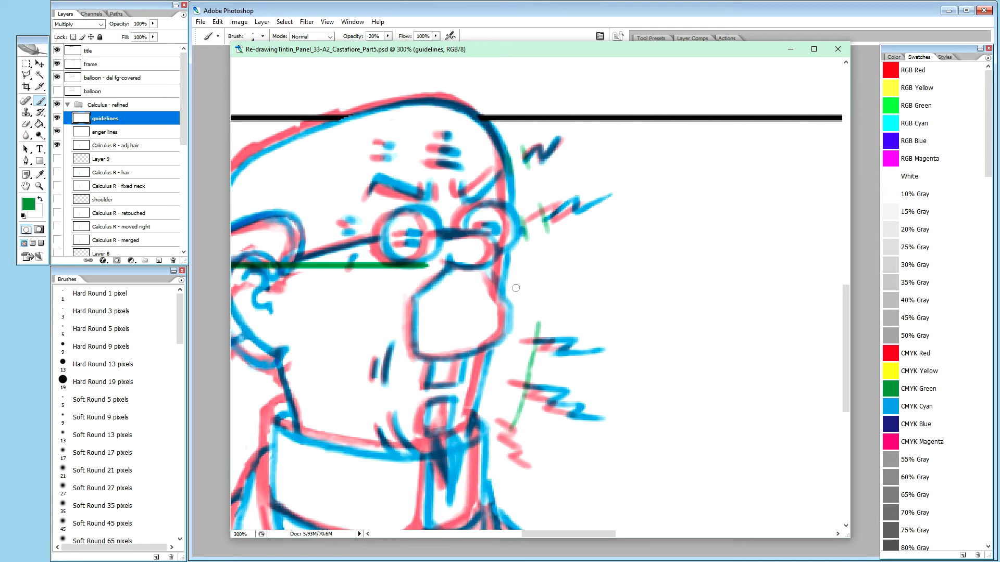
Step: On the anger lines layer, draw the lowest zigzag anger line beside the collar in CMYK Cyan, extending outward past the pink one
{"action": "left_click", "coordinate": [116, 132]}
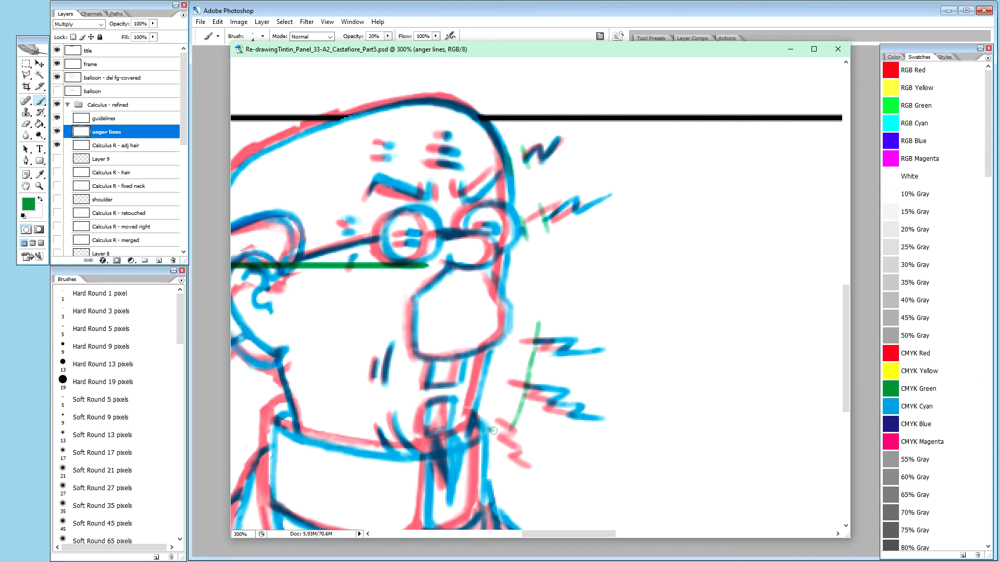
{"action": "left_click", "coordinate": [519, 434]}
{"action": "left_click", "coordinate": [519, 434]}
{"action": "left_click", "coordinate": [918, 406]}
{"action": "left_click_drag", "start_coordinate": [518, 435], "coordinate": [532, 441]}
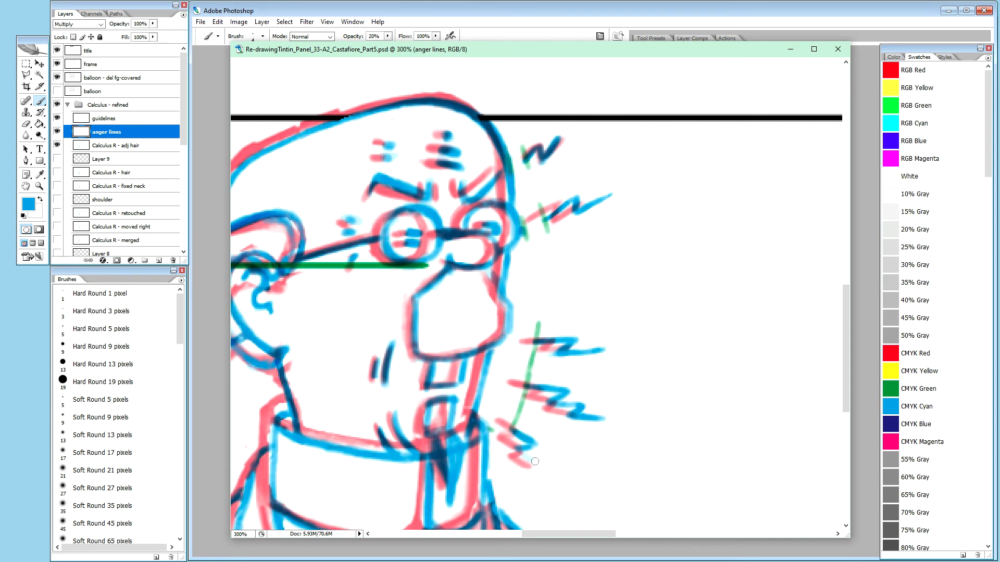
{"action": "left_click_drag", "start_coordinate": [518, 451], "coordinate": [538, 462]}
{"action": "mouse_move", "coordinate": [527, 457]}
{"action": "left_mouse_down"}
{"action": "mouse_move", "coordinate": [547, 464]}
{"action": "mouse_move", "coordinate": [534, 459]}
{"action": "left_mouse_up"}
{"action": "left_click_drag", "start_coordinate": [532, 470], "coordinate": [546, 469]}
{"action": "left_click_drag", "start_coordinate": [531, 475], "coordinate": [557, 480]}
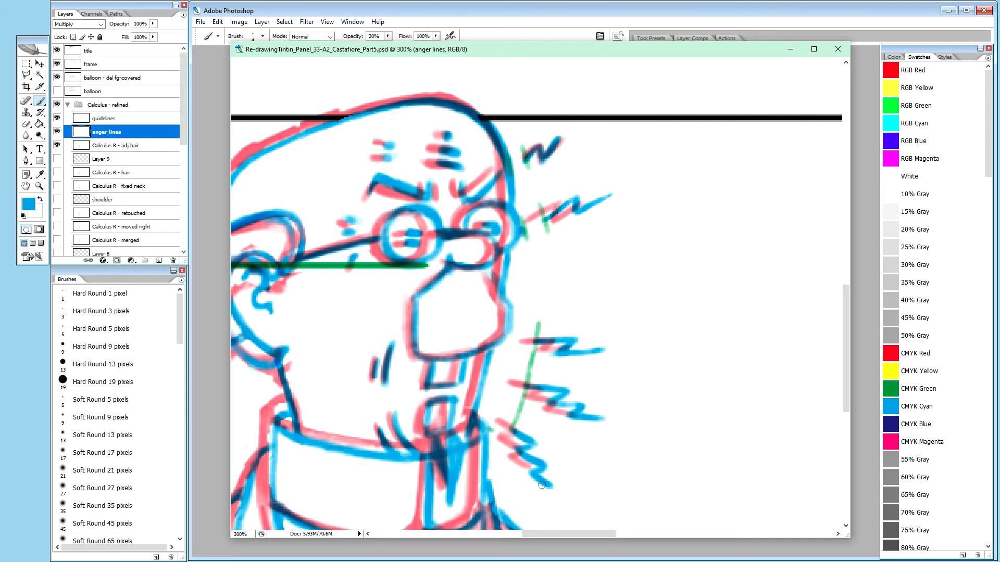
{"action": "left_click_drag", "start_coordinate": [542, 486], "coordinate": [556, 493]}
Step: Refine the outer tip of the mouth zigzag and the lowest zigzag, alternating blue at 20% opacity with white at 100%
{"action": "mouse_move", "coordinate": [592, 419]}
{"action": "left_mouse_down"}
{"action": "mouse_move", "coordinate": [576, 416]}
{"action": "mouse_move", "coordinate": [603, 426]}
{"action": "left_mouse_up"}
{"action": "key", "text": "x"}
{"action": "key", "text": "0"}
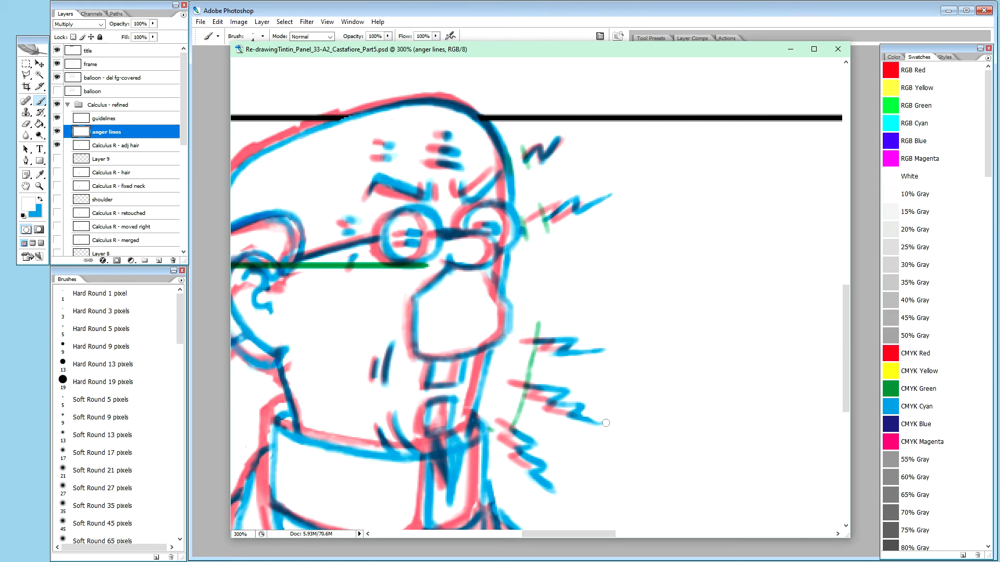
{"action": "key", "text": "x"}
{"action": "key", "text": "2"}
{"action": "key", "text": "x"}
{"action": "key", "text": "0"}
{"action": "left_click_drag", "start_coordinate": [542, 480], "coordinate": [554, 481]}
{"action": "key", "text": "alt+BackSpace"}
{"action": "key", "text": "x"}
{"action": "key", "text": "2"}
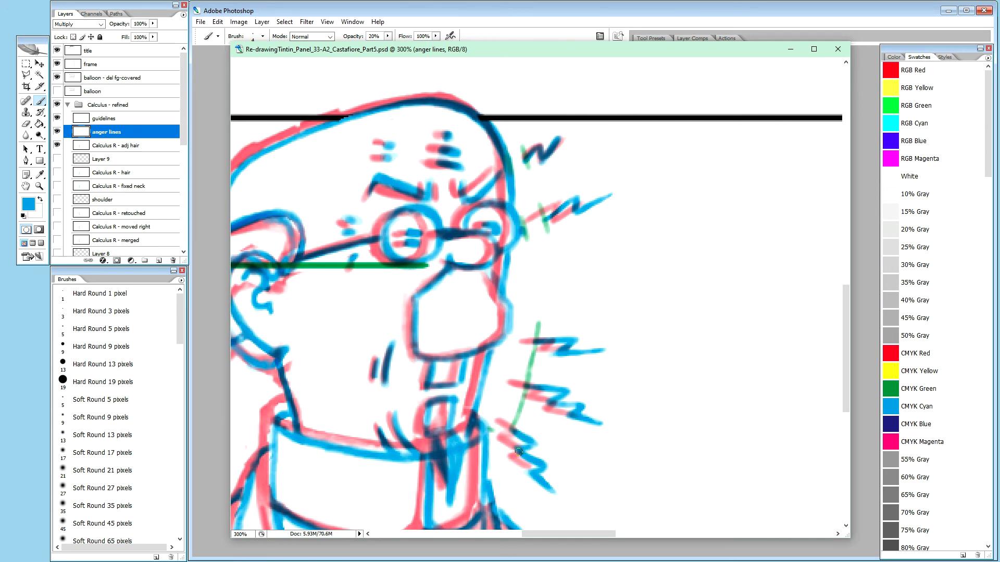
{"action": "left_click_drag", "start_coordinate": [514, 452], "coordinate": [539, 466]}
Step: Hide the pink Calculus sketch and the guidelines layer, leaving the blue linework beside the red Tintin sketch
{"action": "left_click_drag", "start_coordinate": [182, 128], "coordinate": [183, 189]}
{"action": "left_click", "coordinate": [57, 172]}
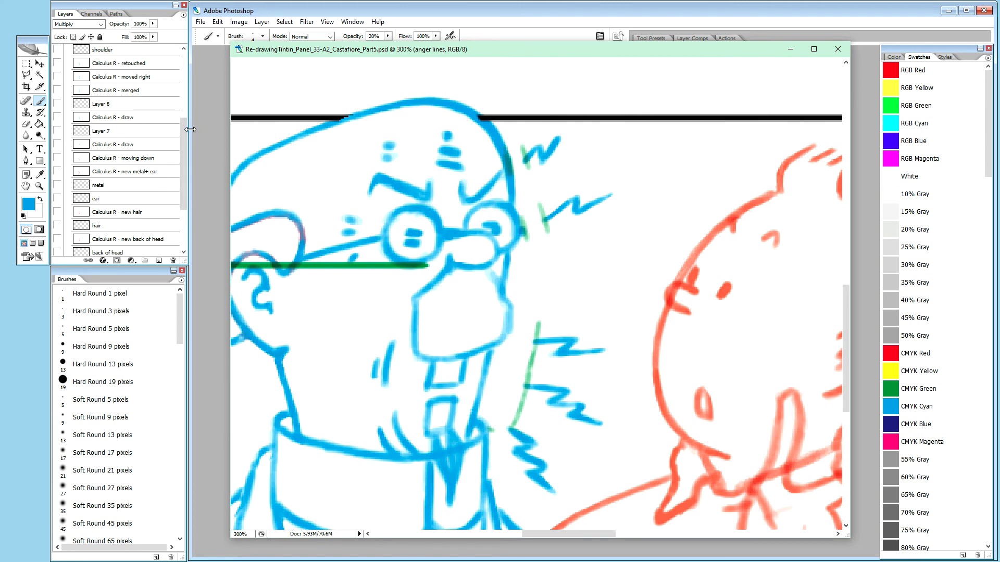
{"action": "left_click_drag", "start_coordinate": [184, 133], "coordinate": [181, 87]}
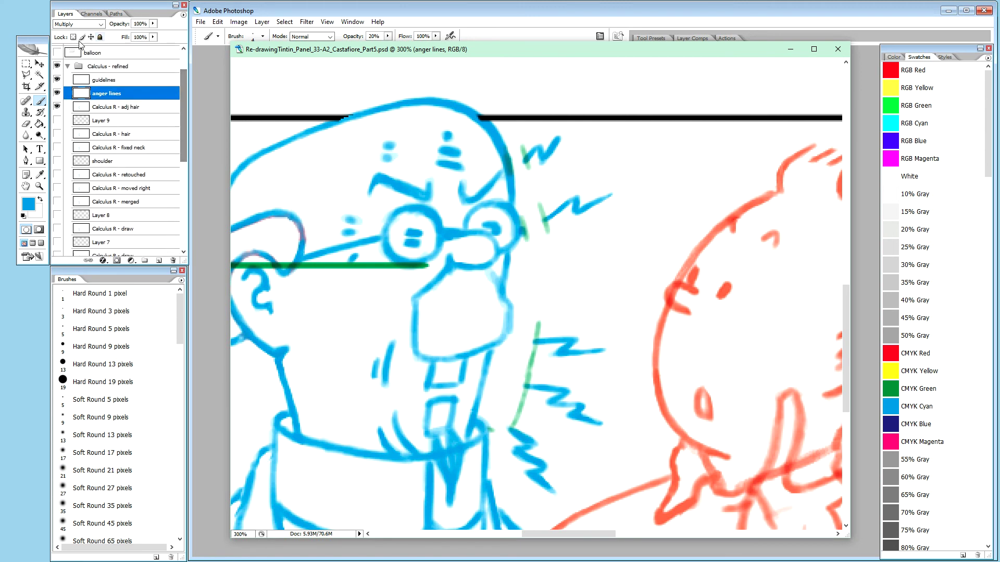
{"action": "left_click", "coordinate": [58, 80]}
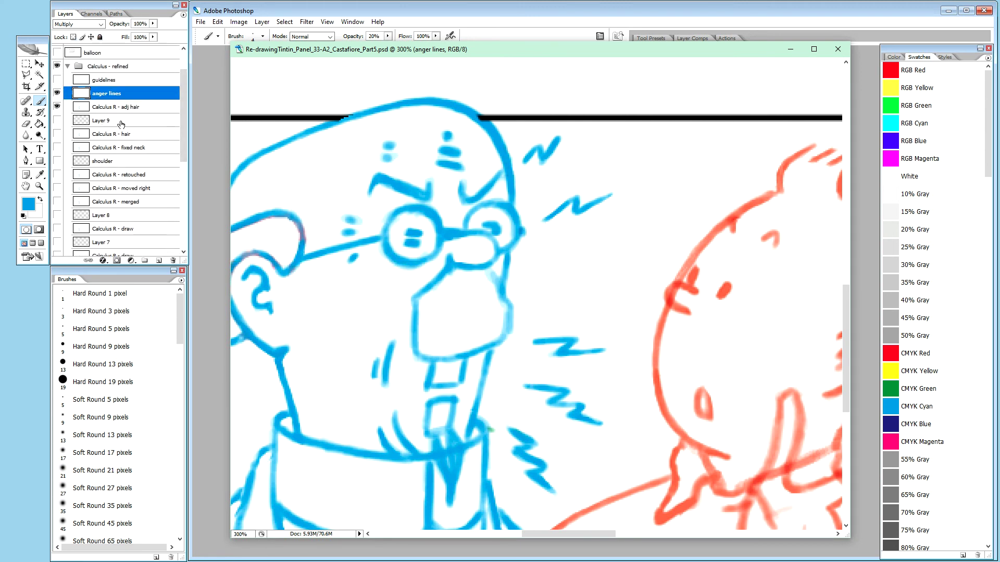
{"action": "key", "text": "ctrl+minus"}
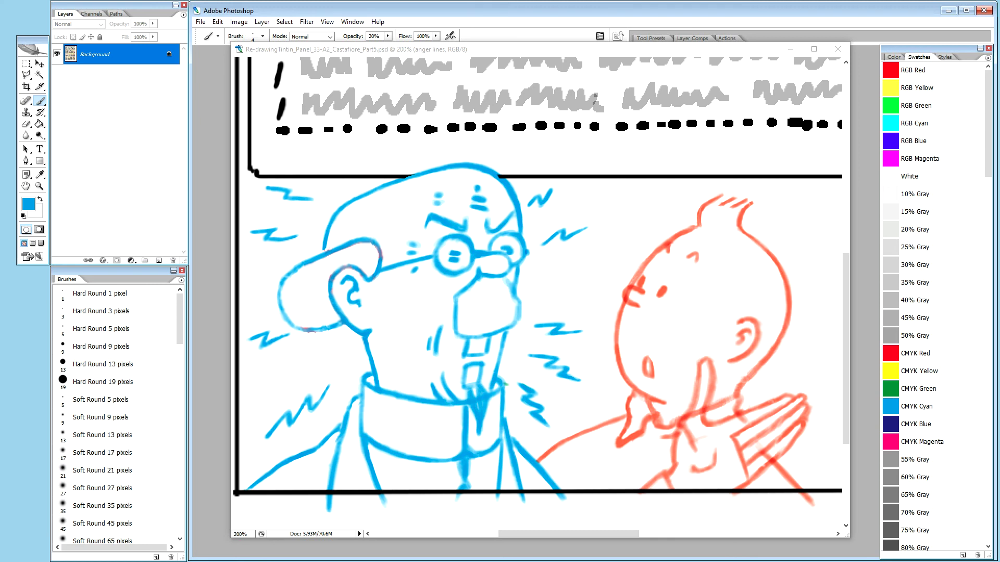
{"action": "key", "text": "x"}
{"action": "left_click", "coordinate": [502, 52]}
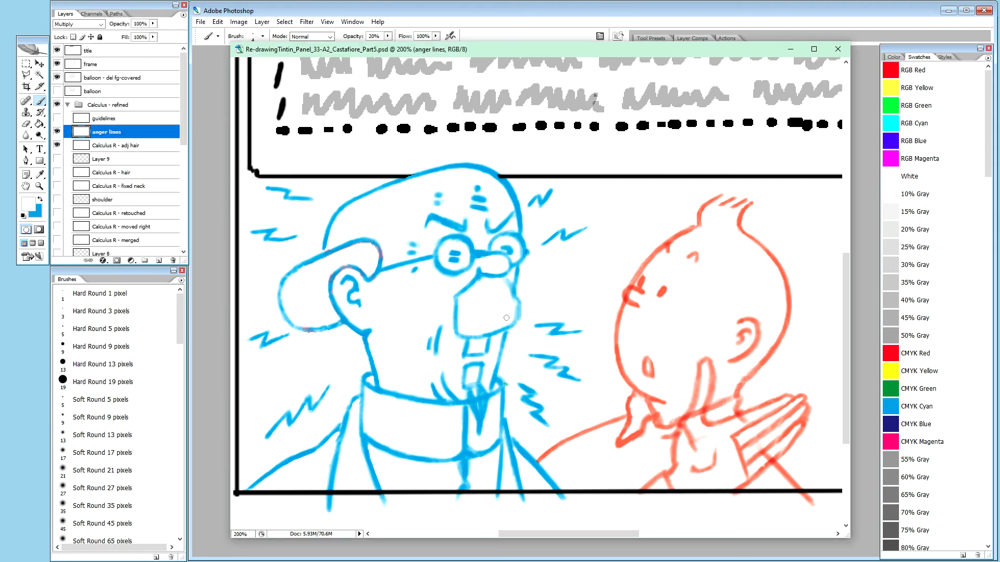
{"action": "key", "text": "0"}
{"action": "key", "text": "x"}
{"action": "key", "text": "x"}
{"action": "key", "text": "ctrl+minus"}
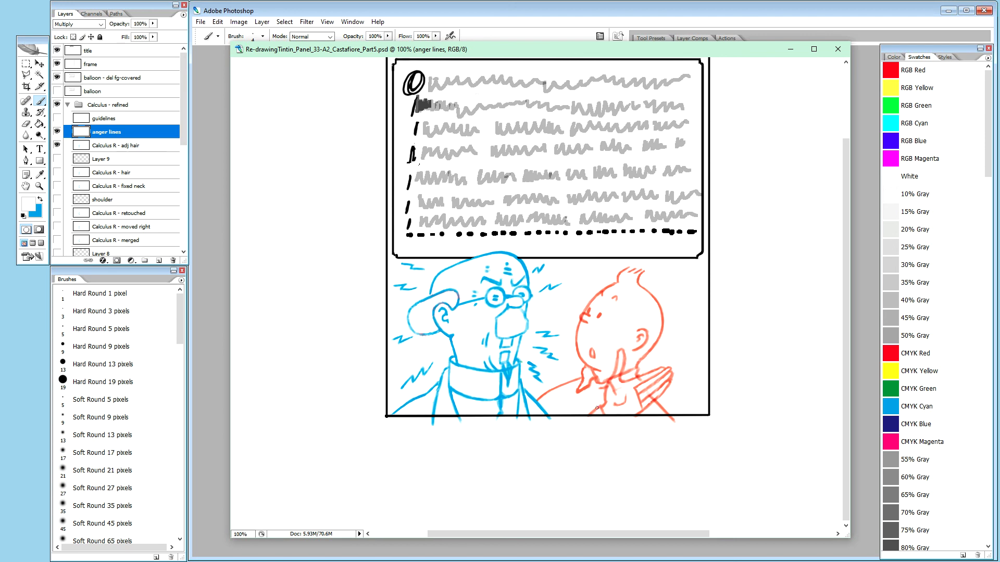
Step: On the Calculus R - adj hair layer, extend the back-of-head line down to the hair outline in blue at 20% opacity
{"action": "key", "text": "ctrl+plus"}
{"action": "key", "text": "ctrl+plus"}
{"action": "key", "text": "ctrl+plus"}
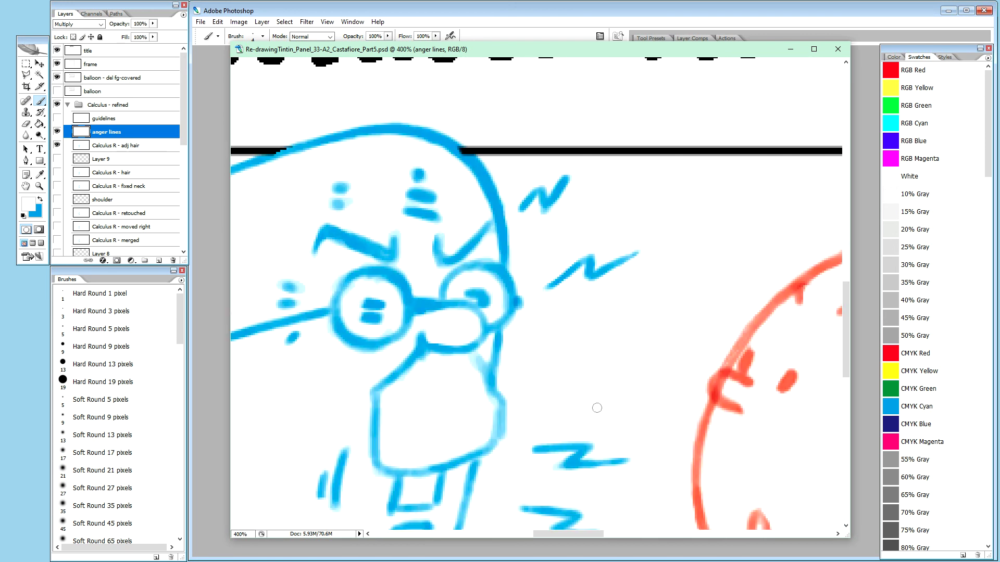
{"action": "key", "text": "h"}
{"action": "mouse_move", "coordinate": [597, 408]}
{"action": "left_mouse_down"}
{"action": "mouse_move", "coordinate": [598, 223]}
{"action": "mouse_move", "coordinate": [615, 240]}
{"action": "left_mouse_up"}
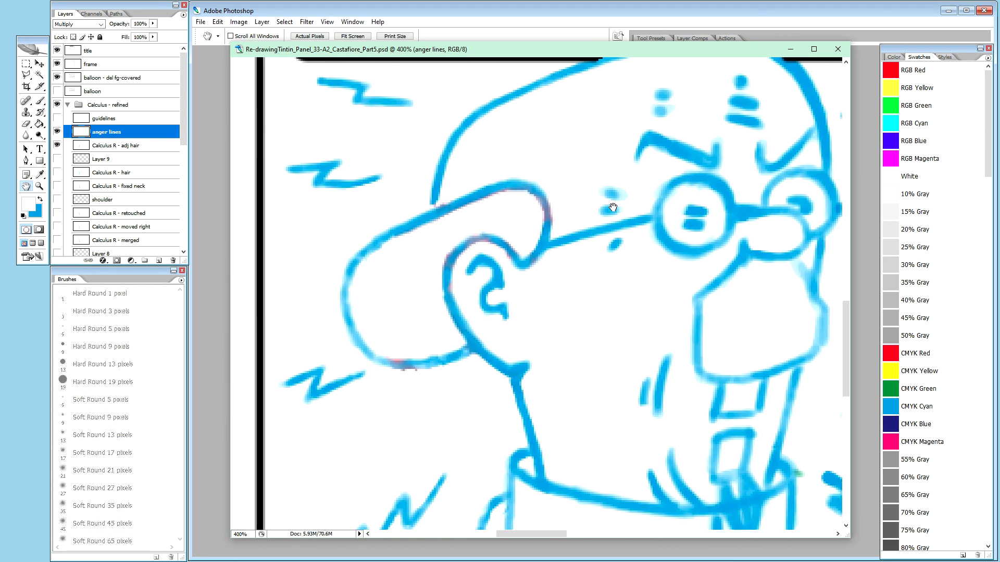
{"action": "left_click", "coordinate": [159, 145]}
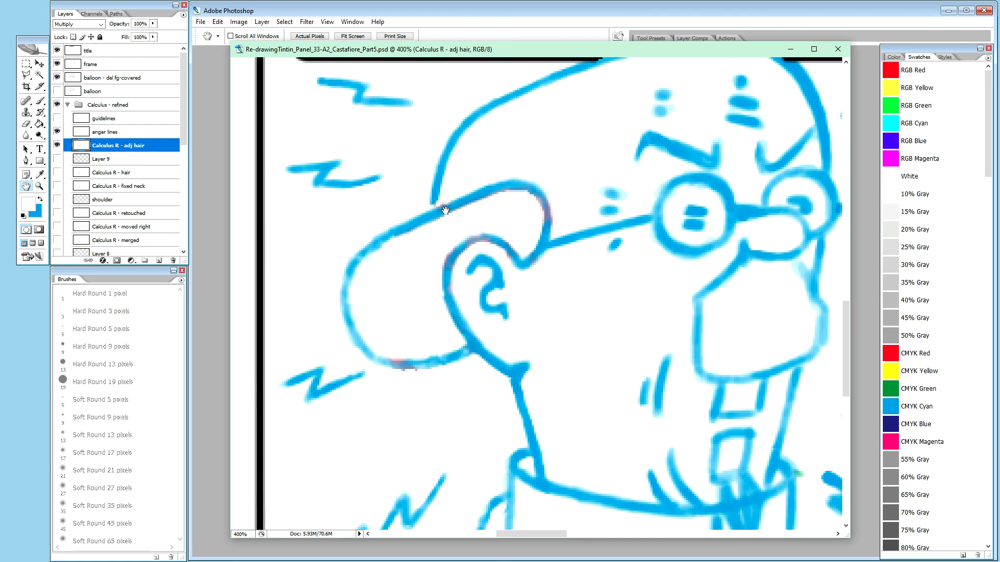
{"action": "key", "text": "b"}
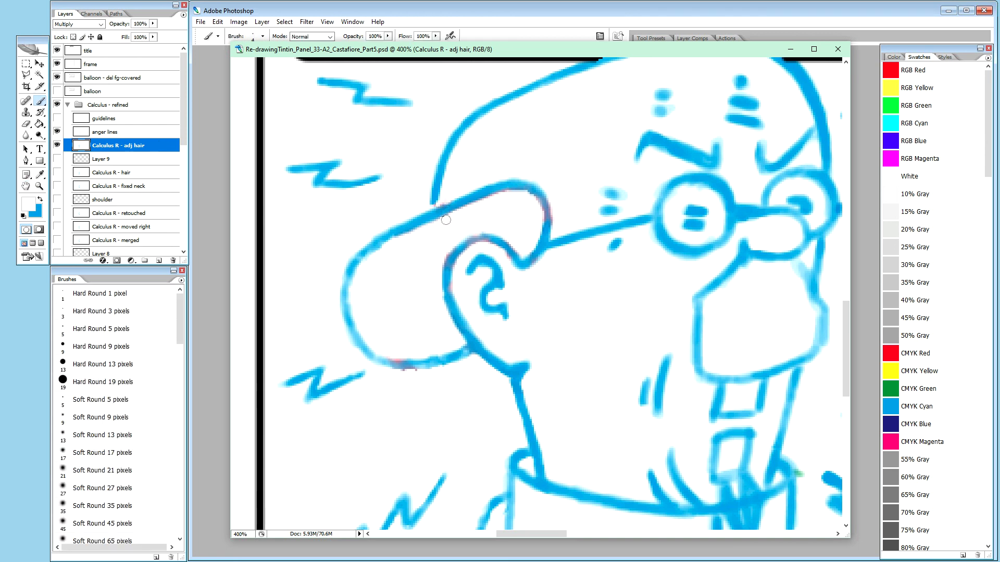
{"action": "key", "text": "x"}
{"action": "key", "text": "2"}
{"action": "left_click_drag", "start_coordinate": [433, 209], "coordinate": [433, 203]}
{"action": "left_click", "coordinate": [435, 196]}
{"action": "left_click", "coordinate": [433, 206]}
Step: Merge a copy of the anger lines and Calculus R - adj hair layers into a new layer and hide the two originals
{"action": "key", "text": "ctrl+minus"}
{"action": "key", "text": "ctrl+minus"}
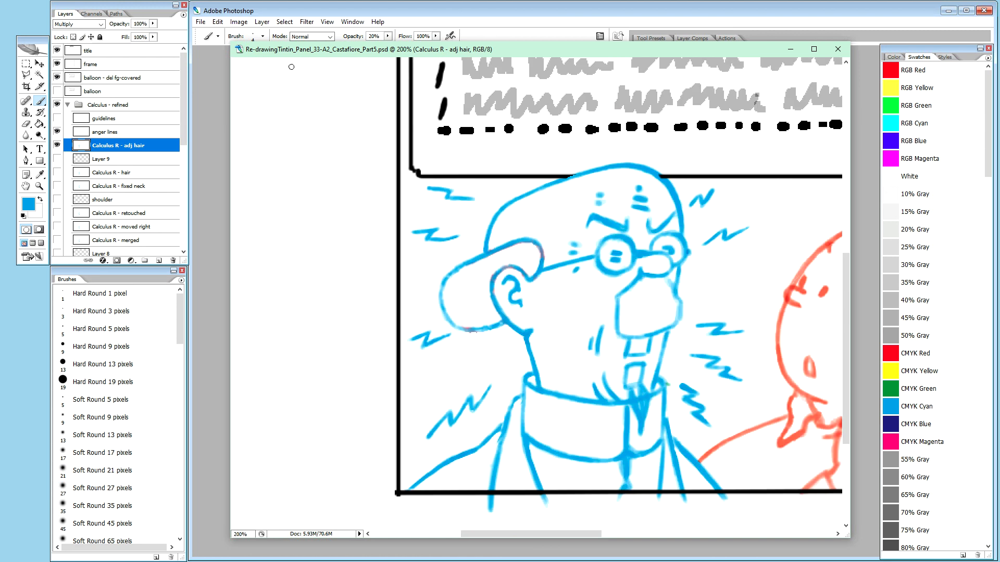
{"action": "left_click", "coordinate": [126, 133], "text": "ctrl"}
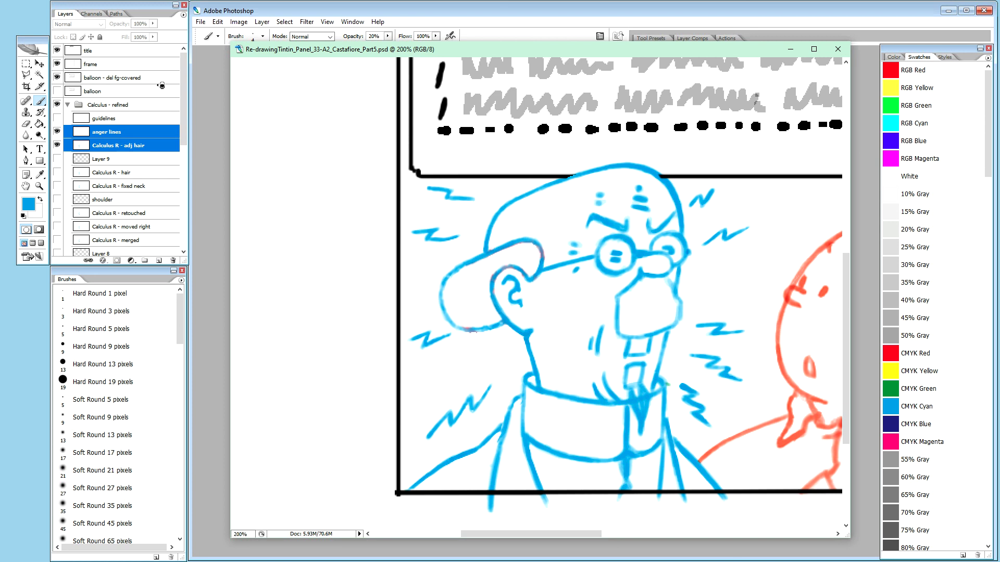
{"action": "key", "text": "ctrl+alt+e"}
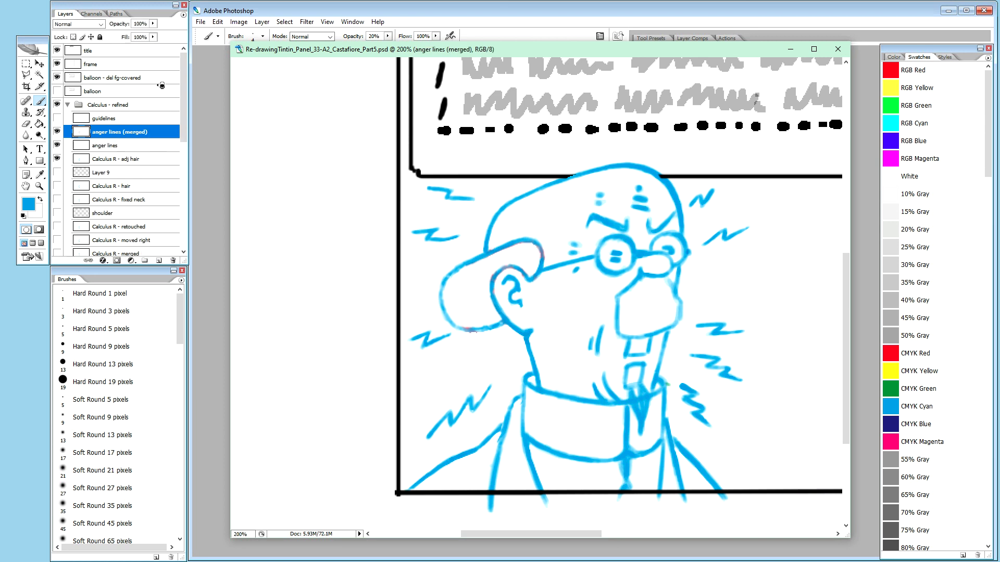
{"action": "left_click", "coordinate": [57, 159]}
{"action": "left_click", "coordinate": [57, 145]}
Step: Rename the merged layer as "Calculus R - merged anger laines", reusing the start of the adj hair layer's name
{"action": "left_click", "coordinate": [115, 159]}
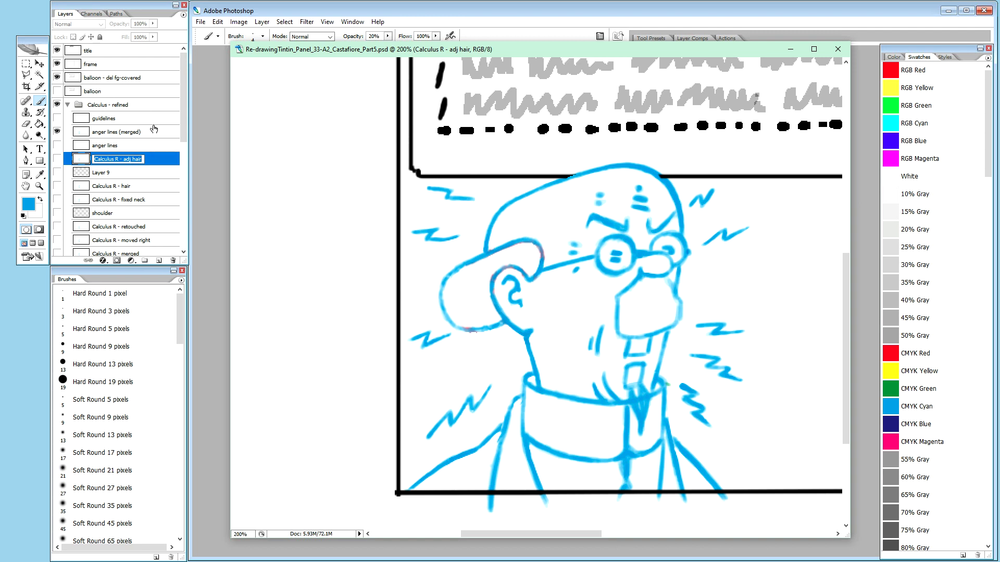
{"action": "double_click", "coordinate": [126, 133]}
{"action": "type", "text": "Calculus R - adj hair"}
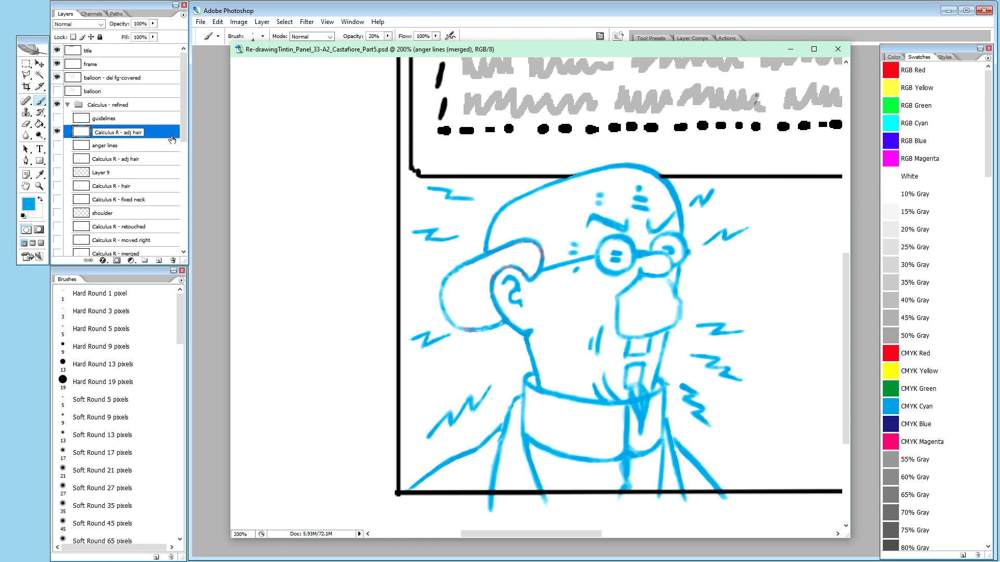
{"action": "left_click_drag", "start_coordinate": [123, 132], "coordinate": [143, 132]}
{"action": "type", "text": "merged anger laines"}
{"action": "key", "text": "Return"}
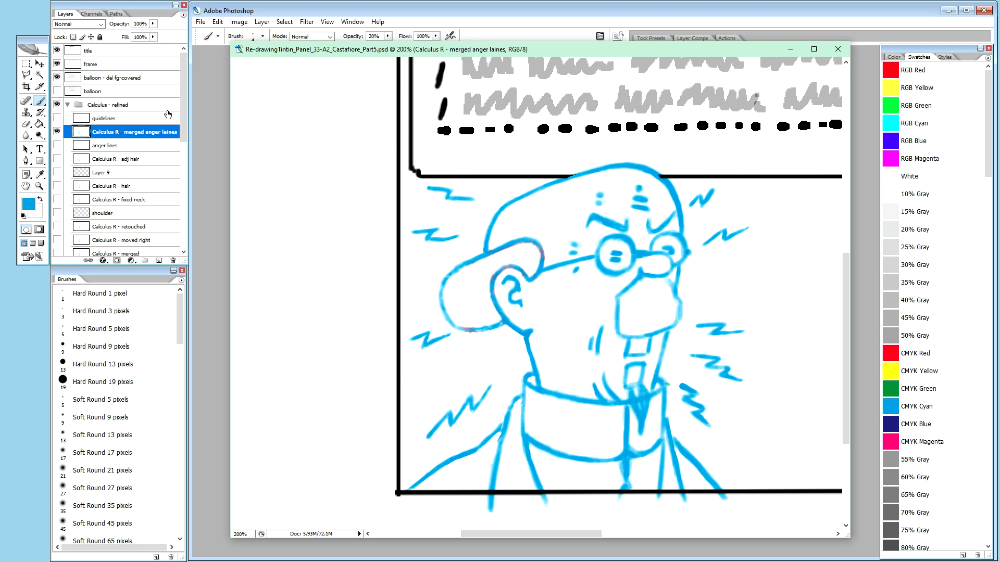
{"action": "key", "text": "ctrl+minus"}
{"action": "key", "text": "ctrl+minus"}
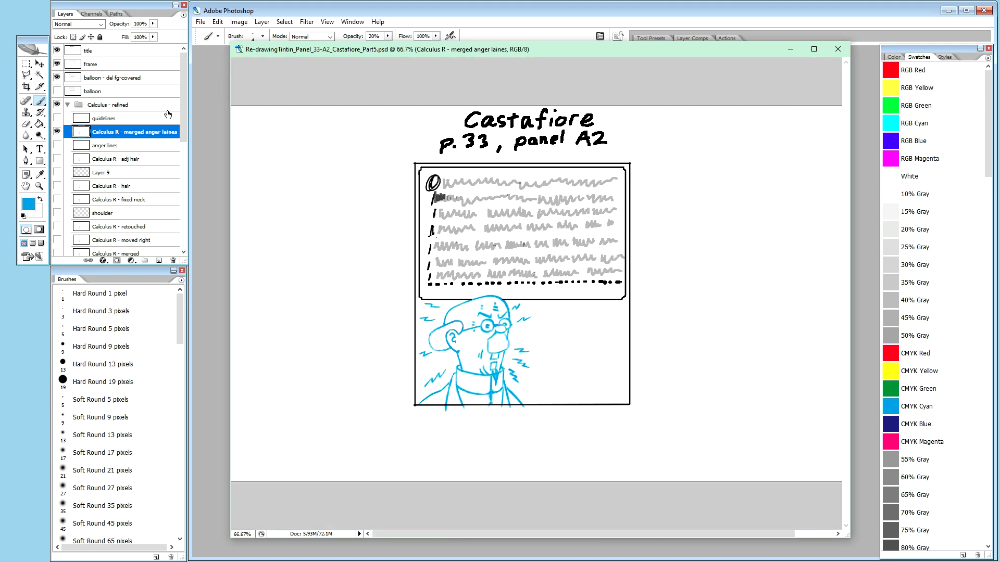